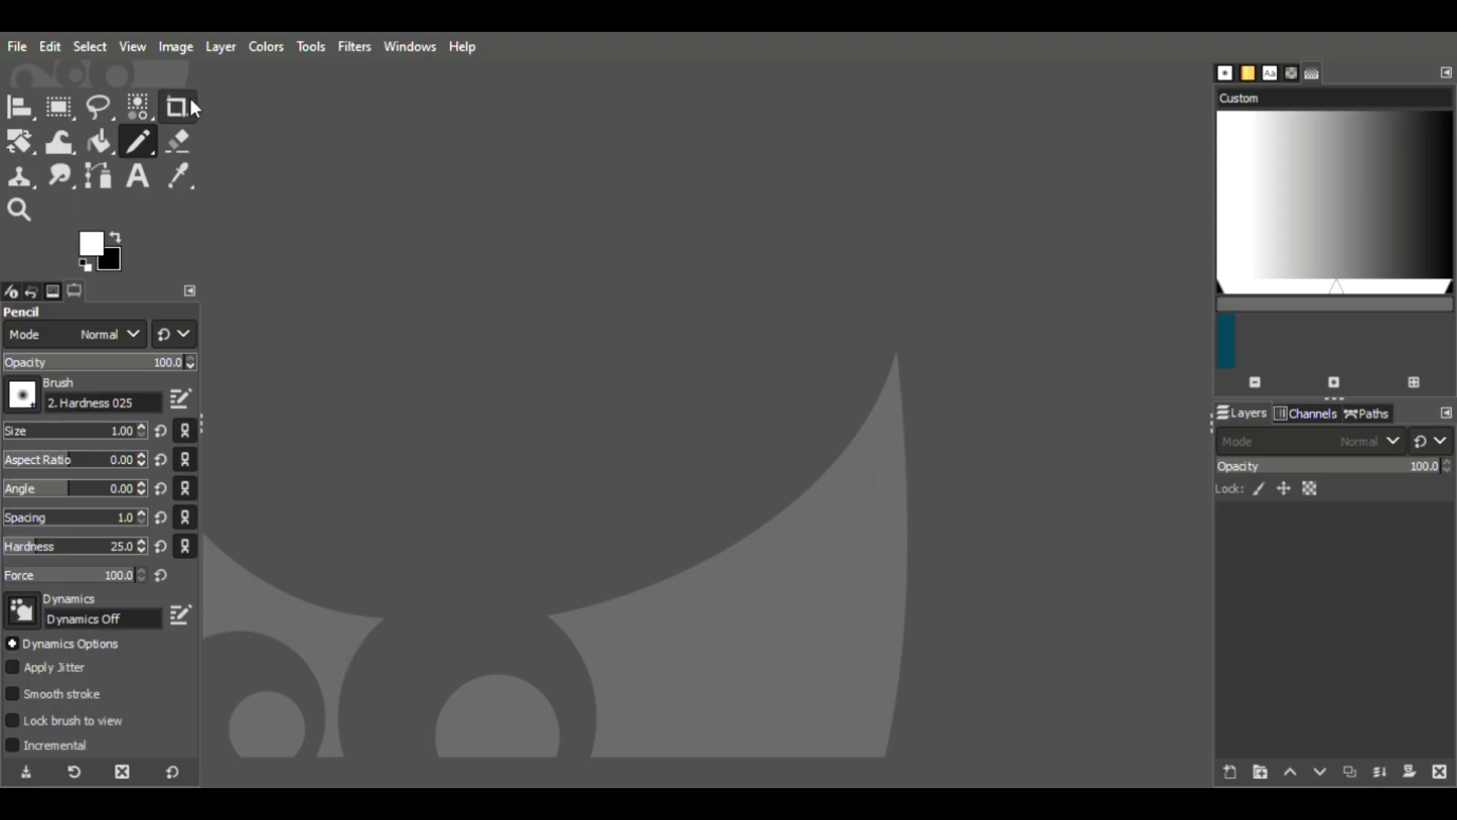
Create a new 16 × 16 pixel RGB image at 300 pixels/in, filled with transparency.
left_click(17, 48)
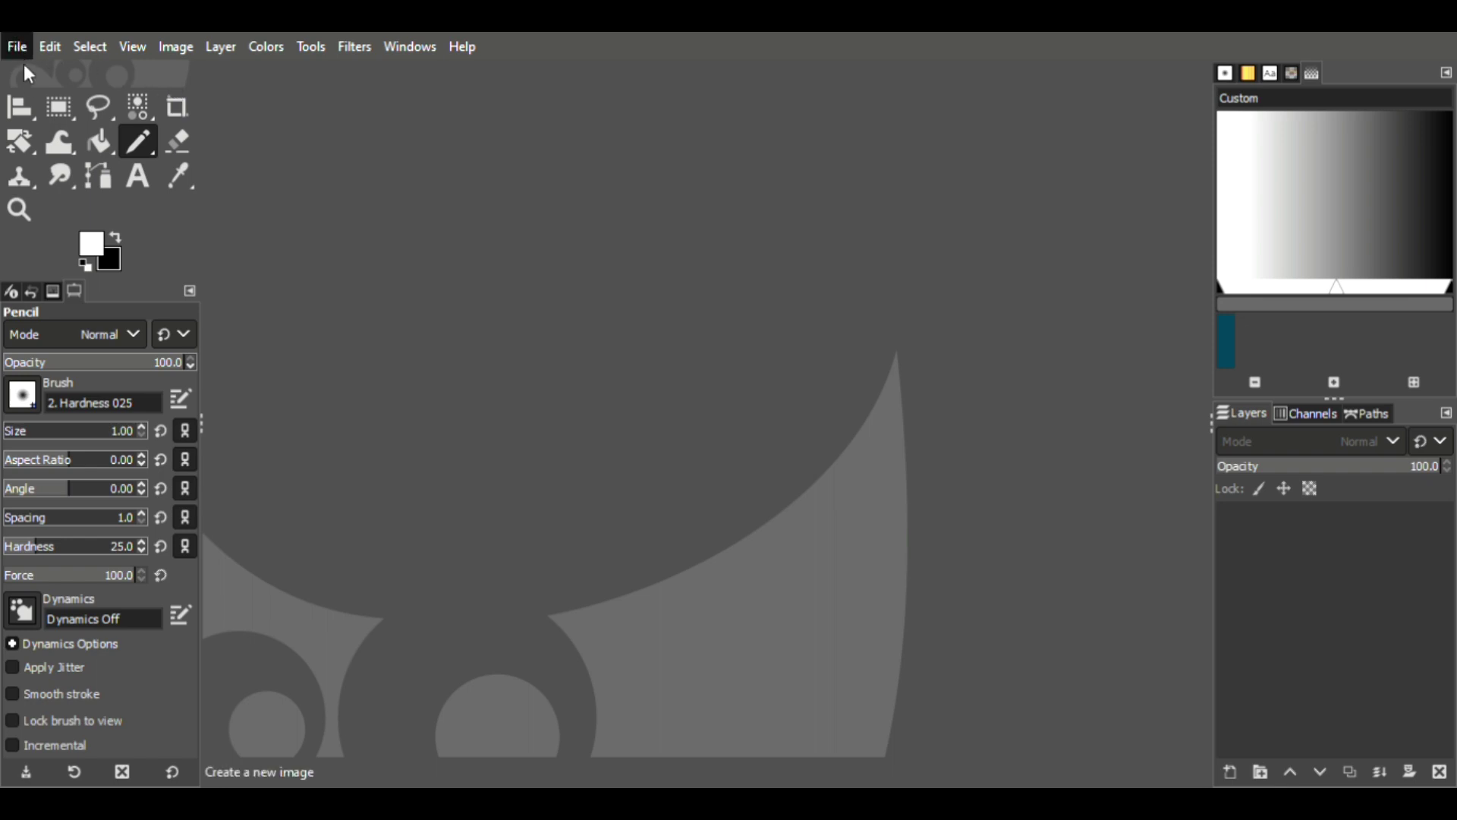
left_click(54, 77)
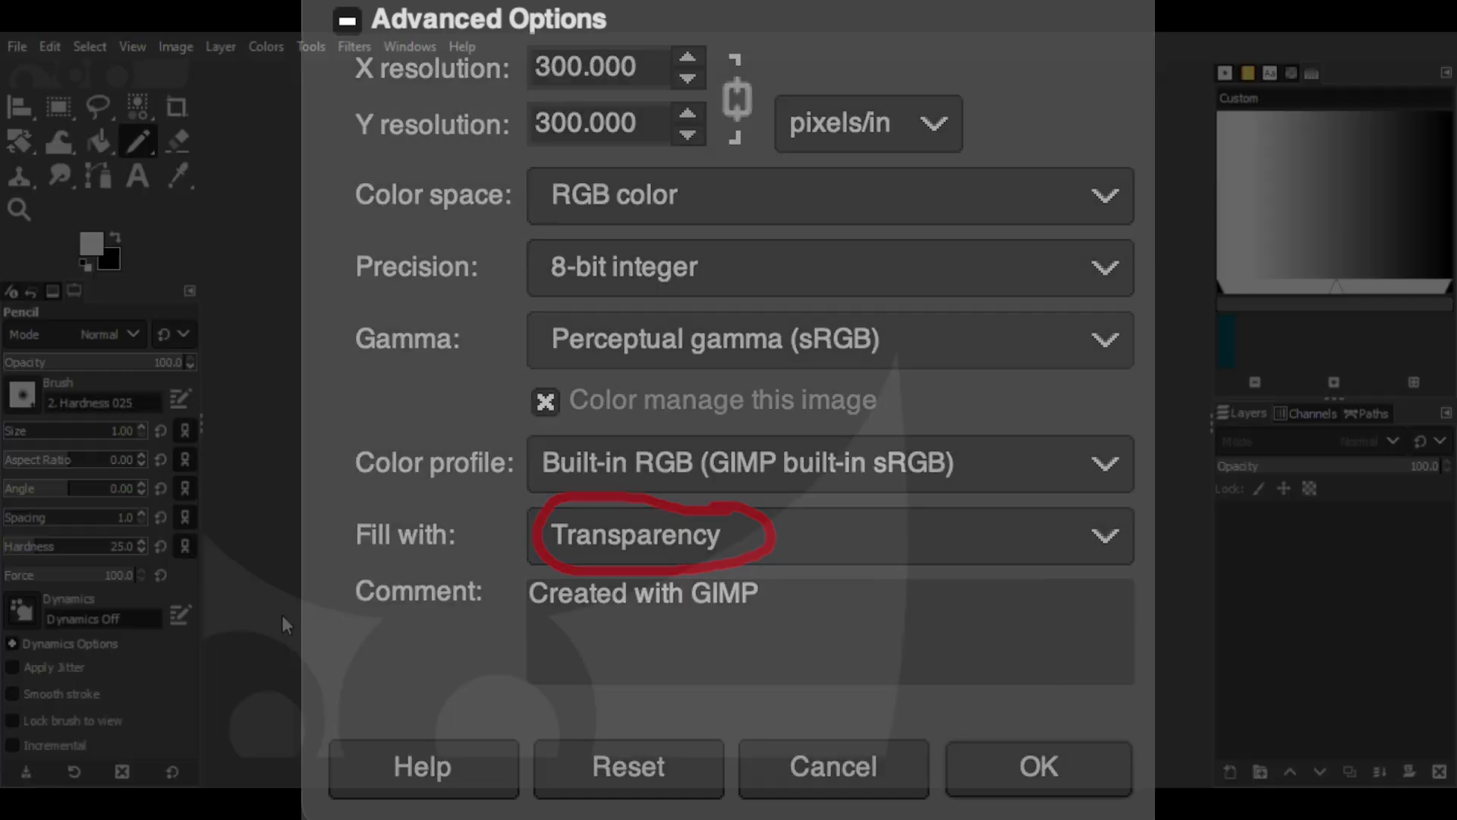
key("Return")
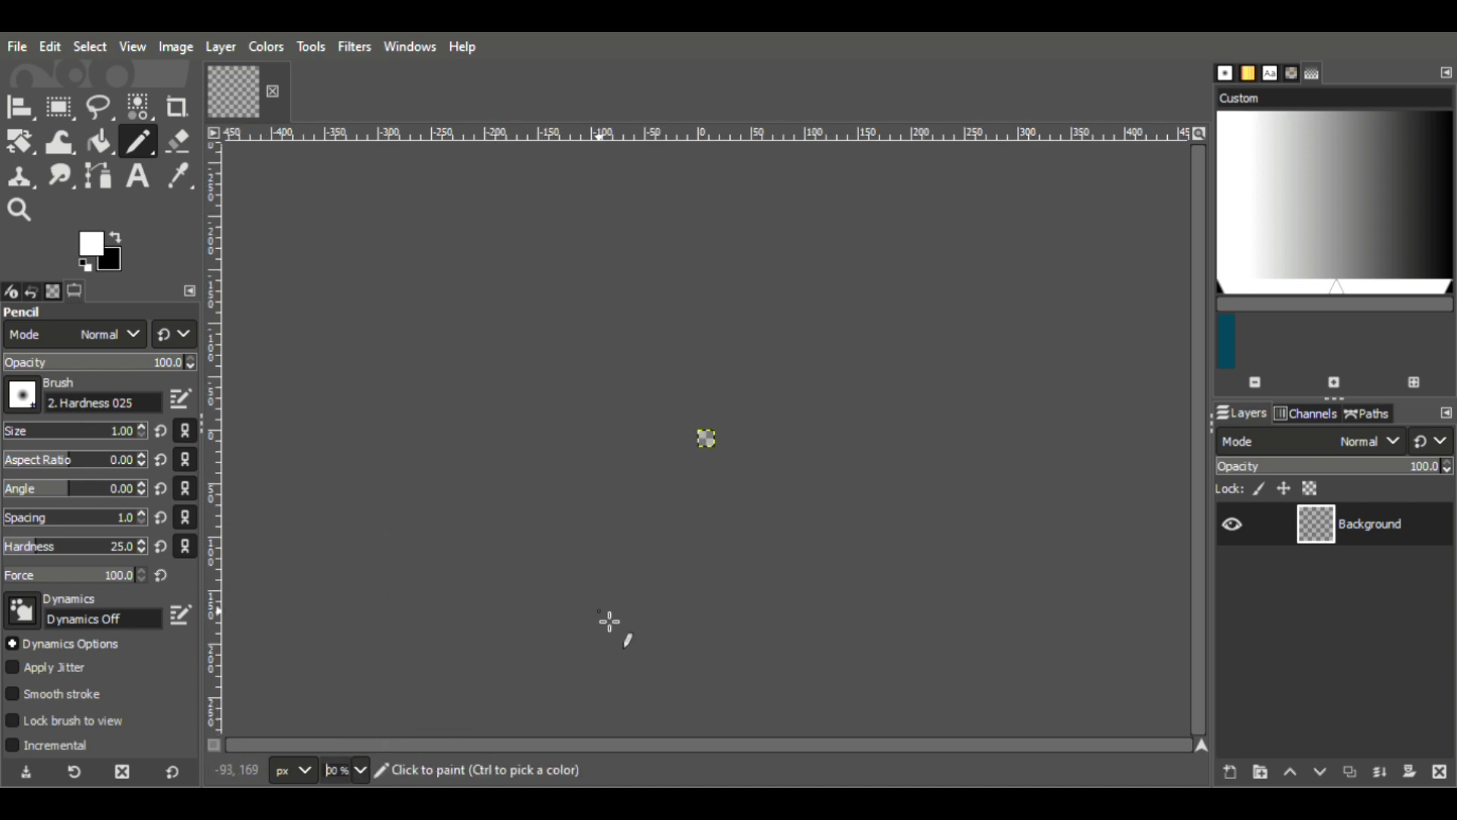
key("ctrl+a")
key("Return")
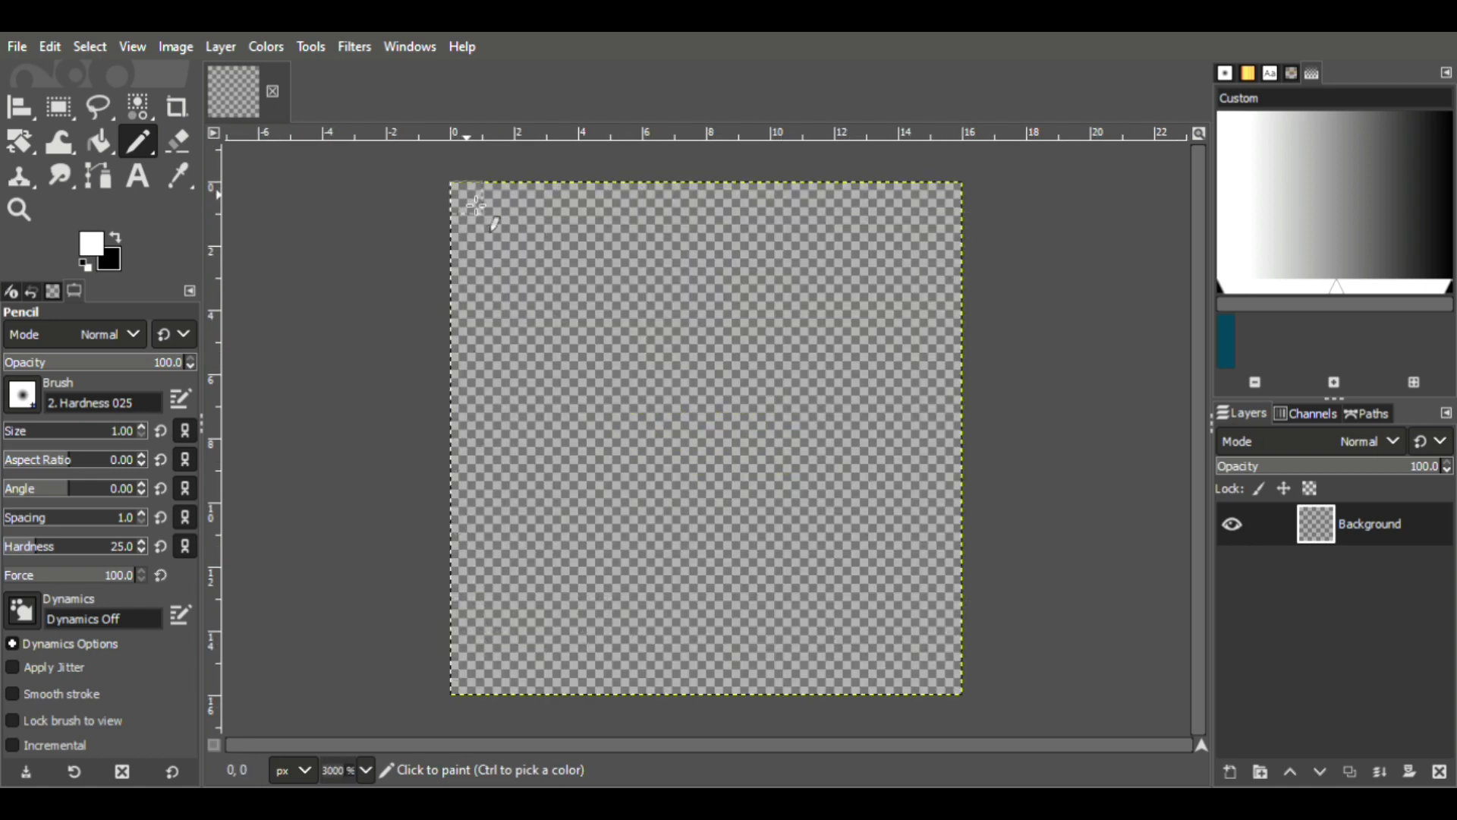
key("p")
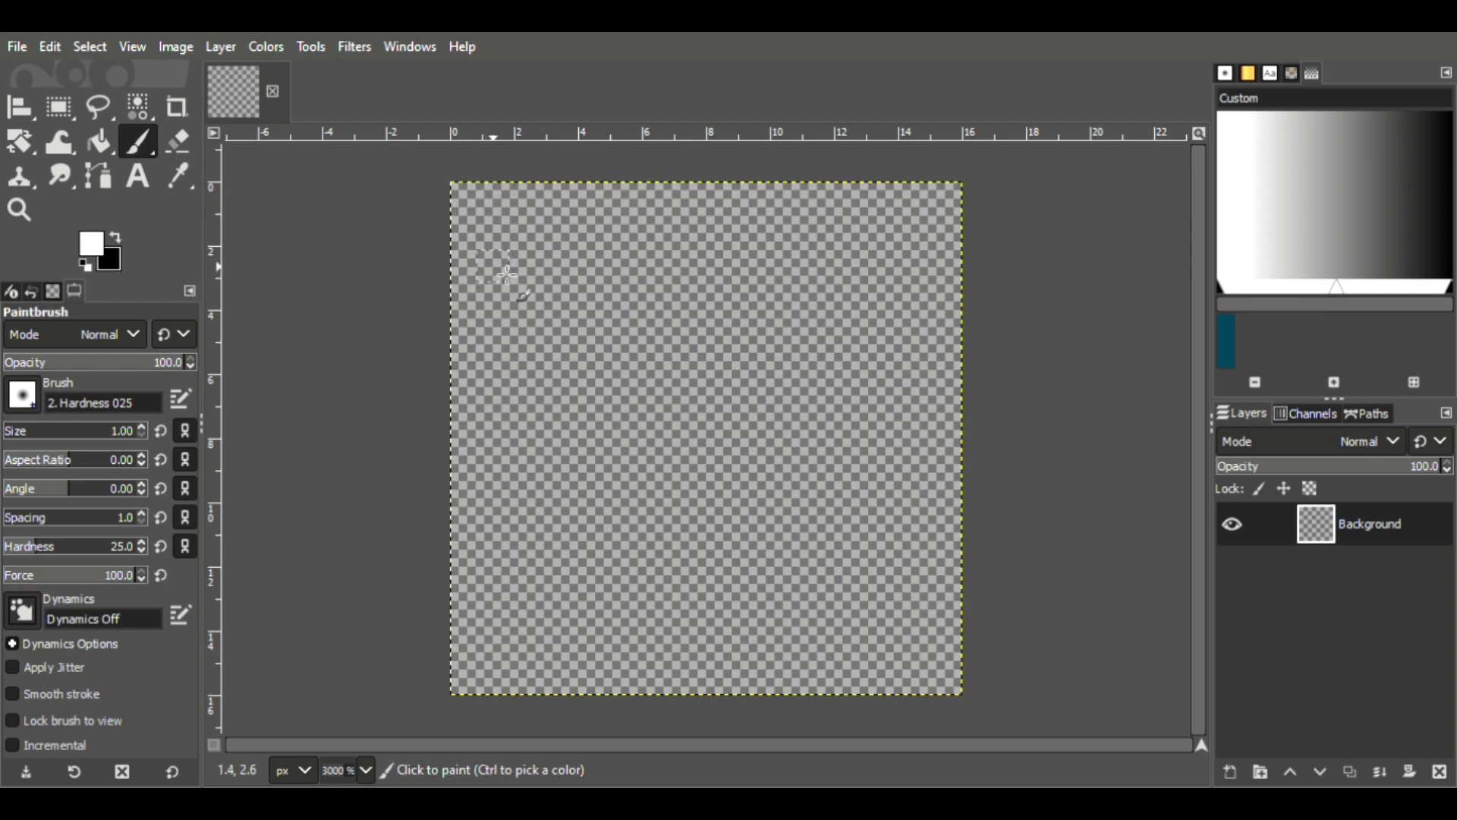
left_click(540, 334)
mouse_move(543, 339)
left_mouse_down()
mouse_move(691, 345)
mouse_move(610, 382)
mouse_move(647, 348)
mouse_move(772, 375)
mouse_move(660, 407)
mouse_move(729, 376)
left_mouse_up()
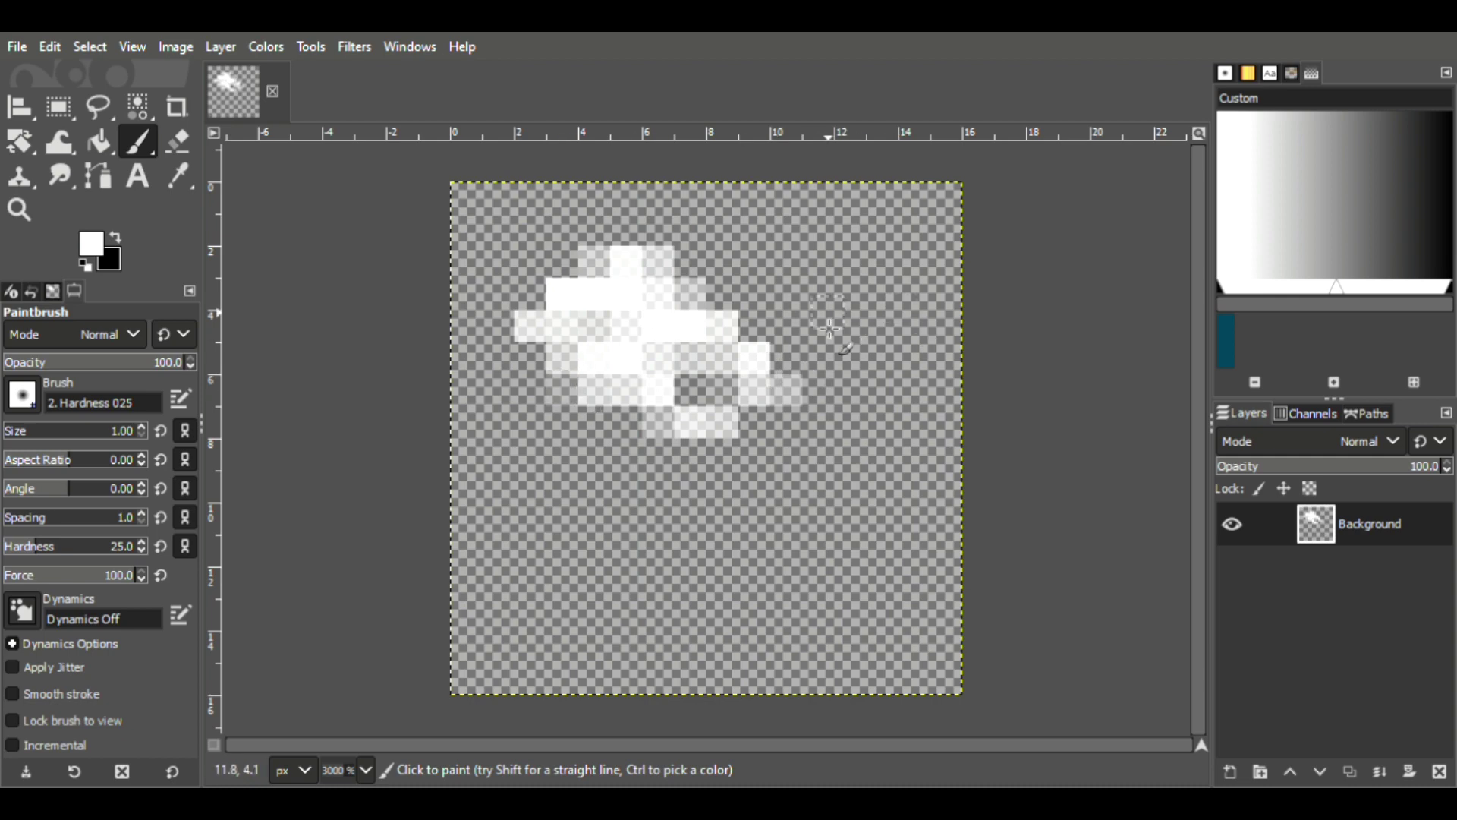
key("Delete")
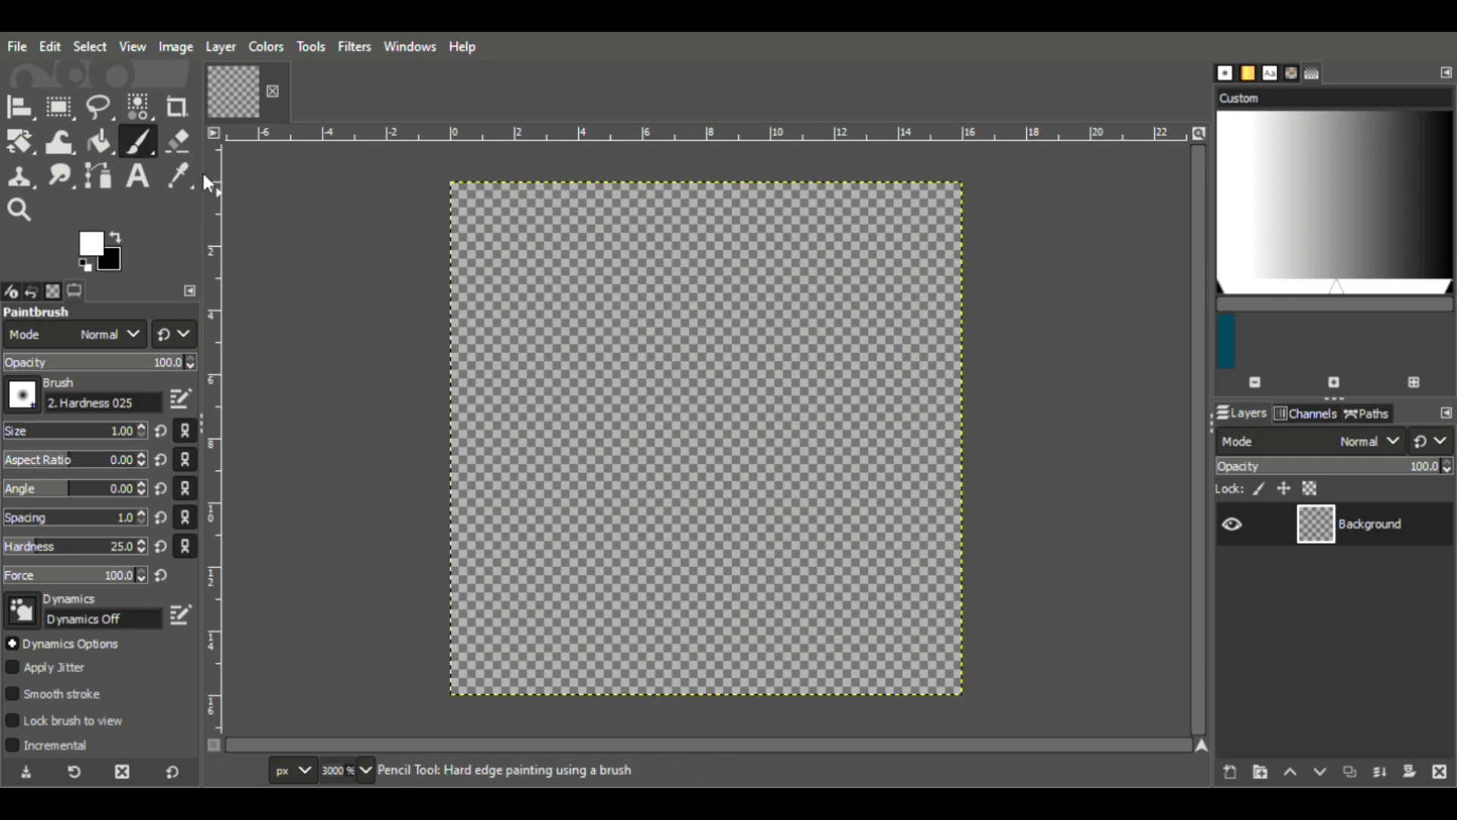
key("n")
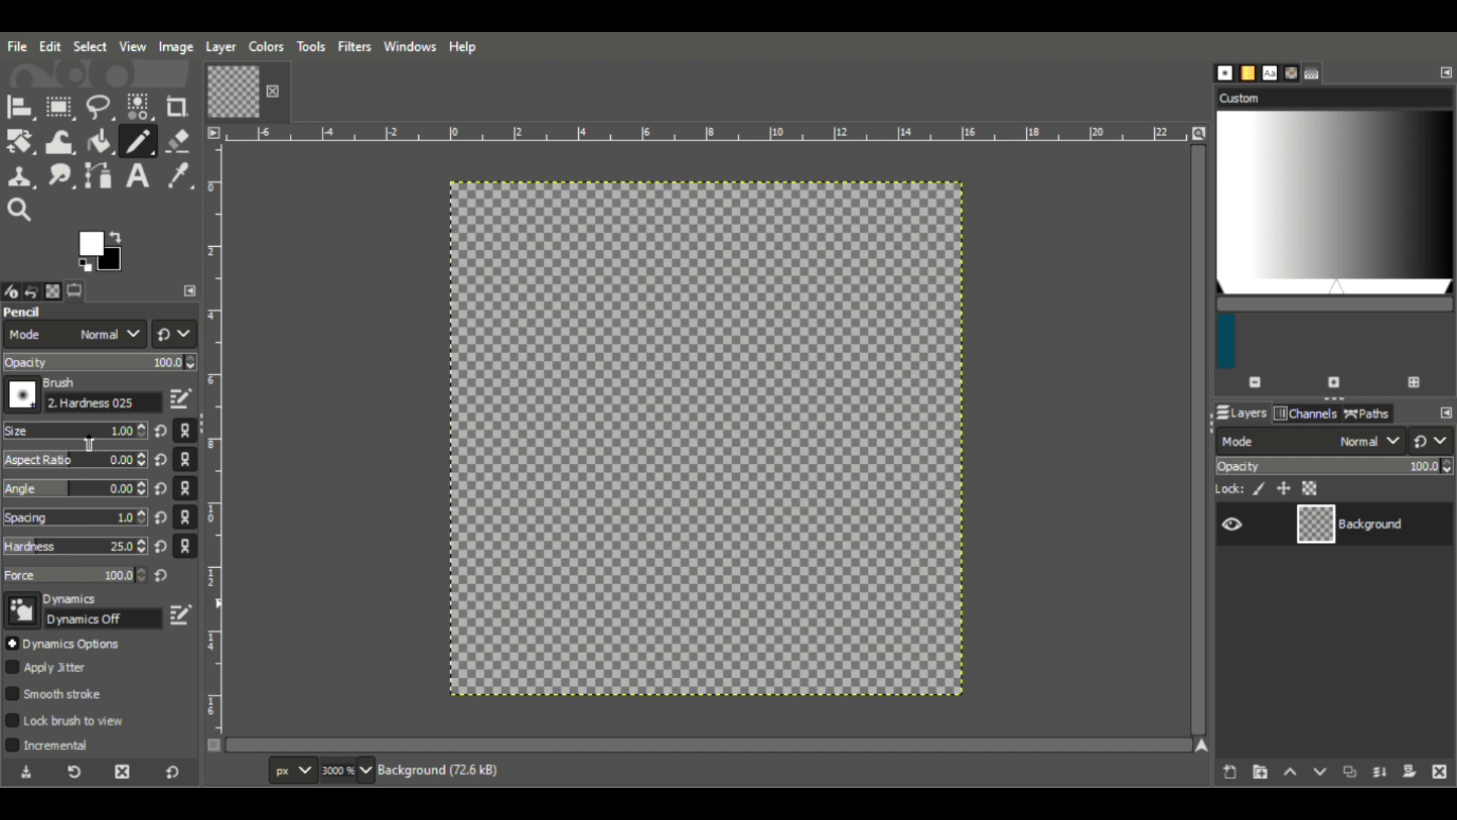
mouse_move(575, 526)
left_mouse_down()
mouse_move(694, 471)
mouse_move(607, 326)
mouse_move(826, 343)
mouse_move(842, 524)
mouse_move(637, 695)
mouse_move(683, 673)
left_mouse_up()
key("Delete")
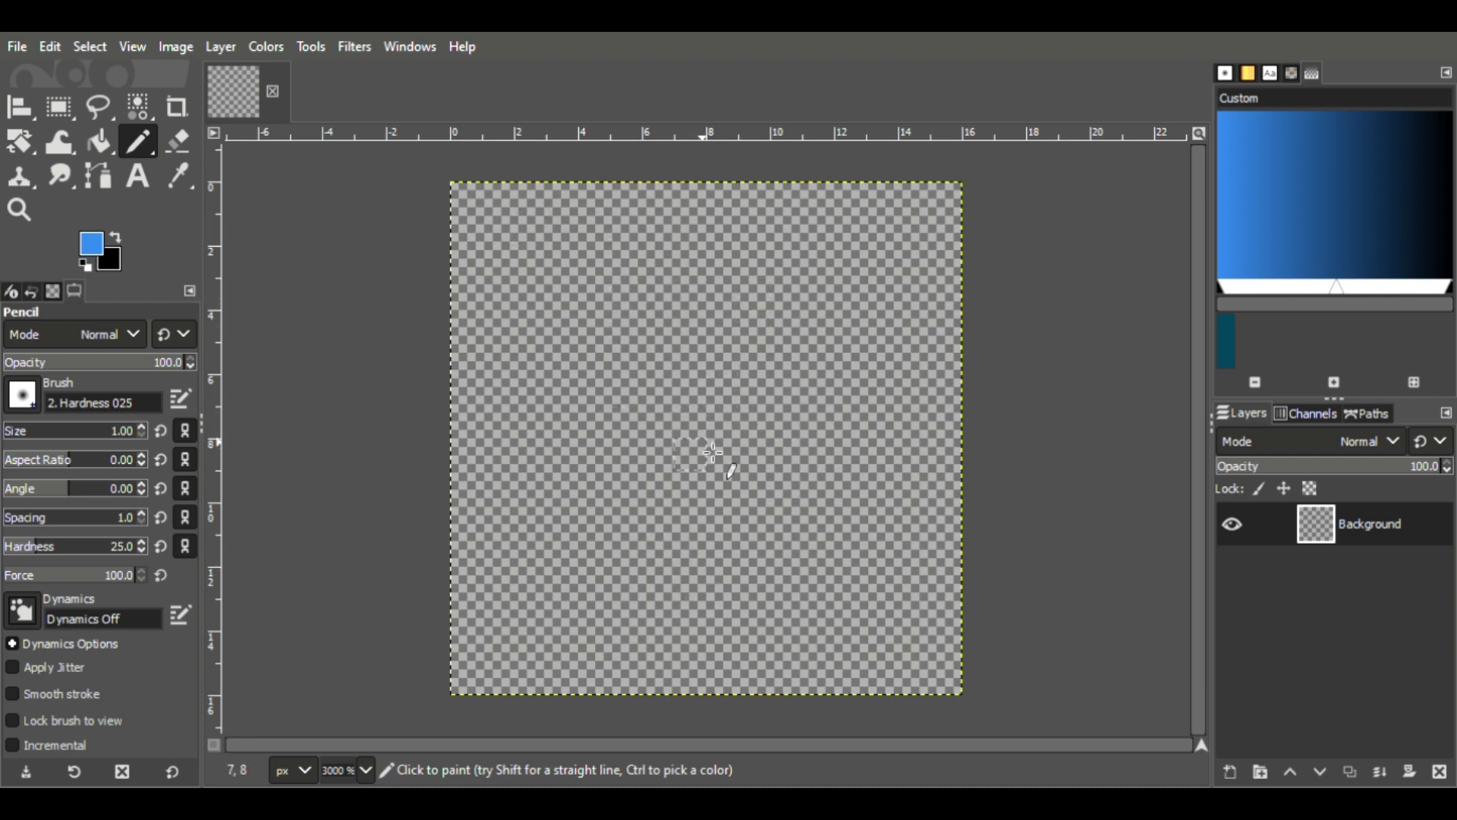
Paint a solid medium-blue egg about 10 × 11 pixels with the Pencil and outline its edge in dark navy.
mouse_move(691, 421)
left_mouse_down()
mouse_move(742, 455)
mouse_move(748, 561)
mouse_move(748, 504)
mouse_move(778, 573)
mouse_move(604, 460)
mouse_move(744, 368)
mouse_move(819, 559)
mouse_move(598, 410)
mouse_move(761, 433)
mouse_move(595, 589)
mouse_move(754, 617)
mouse_move(782, 563)
left_mouse_up()
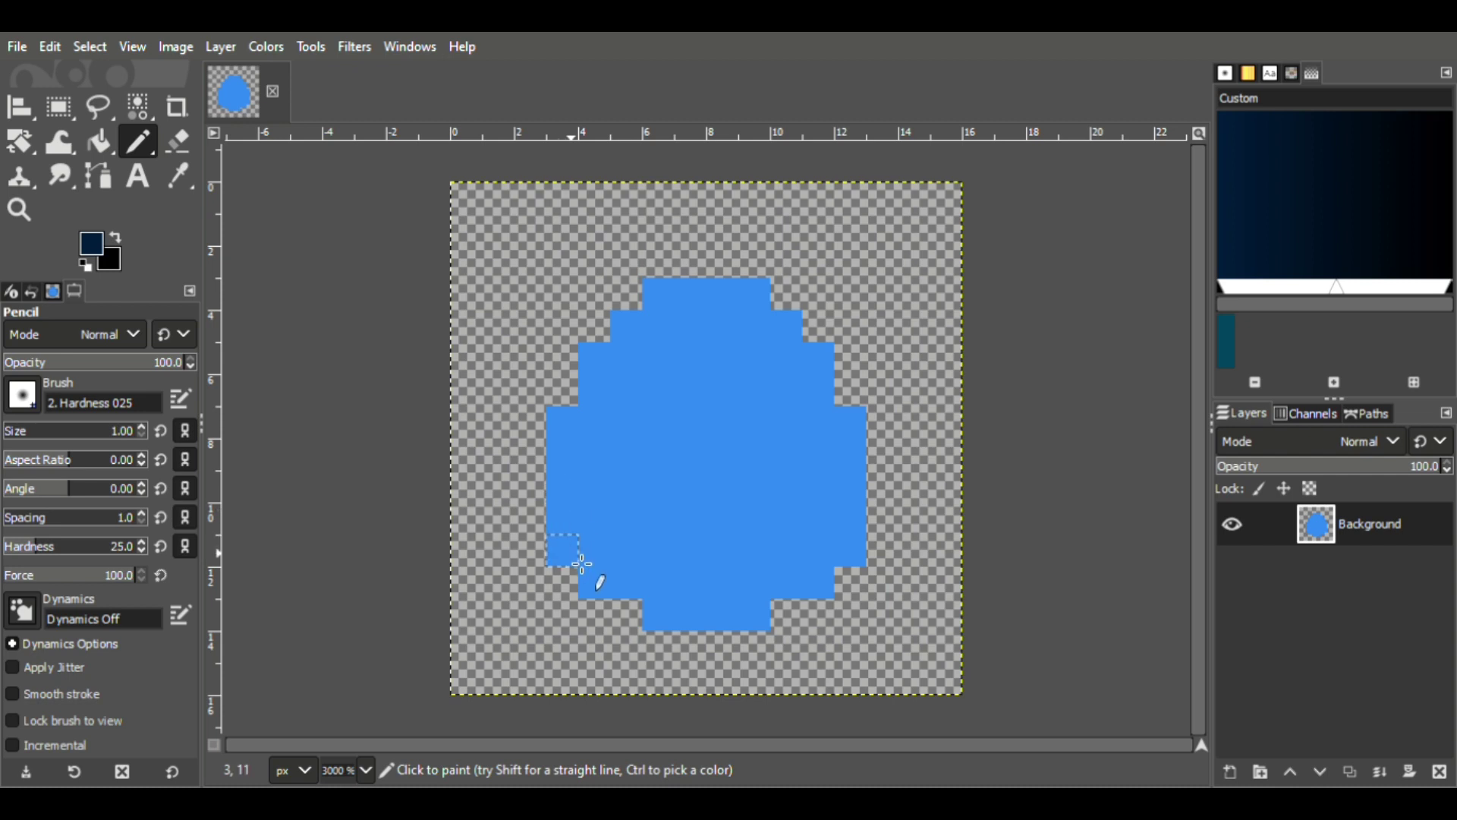
mouse_move(756, 618)
left_mouse_down()
mouse_move(696, 628)
mouse_move(585, 576)
mouse_move(579, 435)
mouse_move(601, 403)
left_mouse_up()
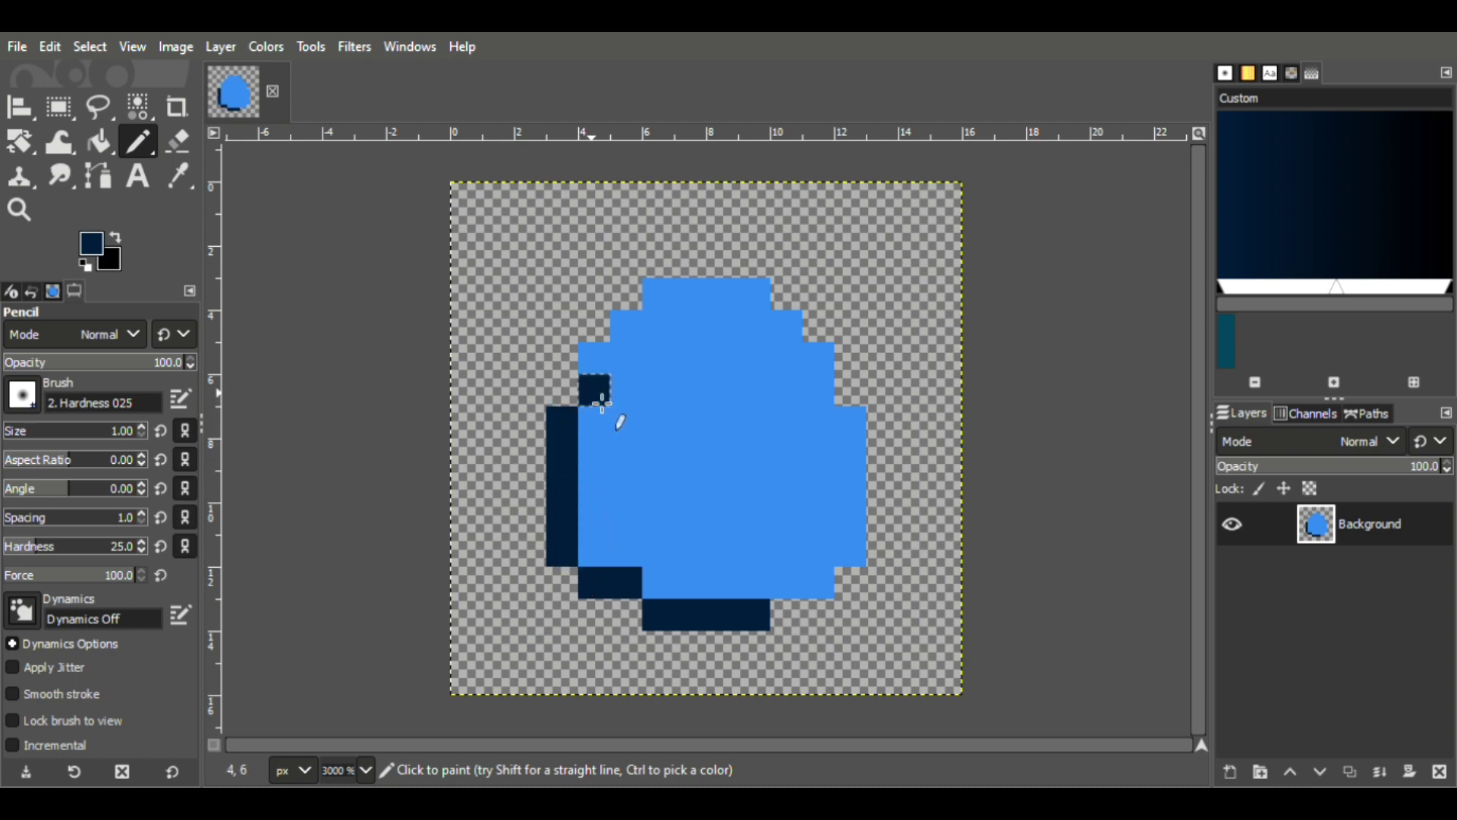
left_click(626, 328)
mouse_move(659, 298)
left_mouse_down()
mouse_move(794, 322)
mouse_move(841, 414)
mouse_move(851, 565)
mouse_move(801, 603)
left_mouse_up()
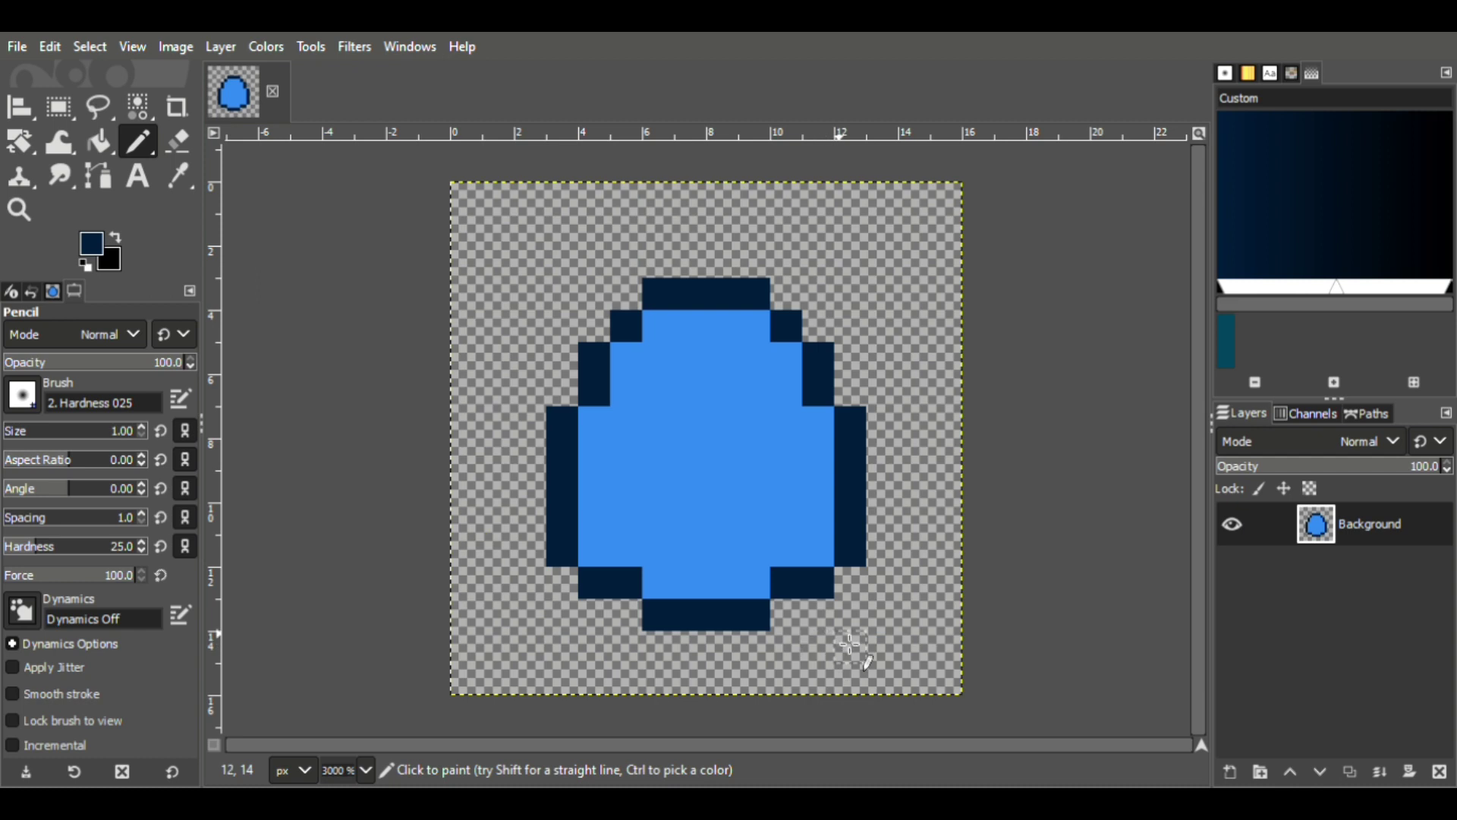
Paint a light-blue diagonal highlight of five pixels inside the upper left of the egg.
left_click(602, 417, "ctrl")
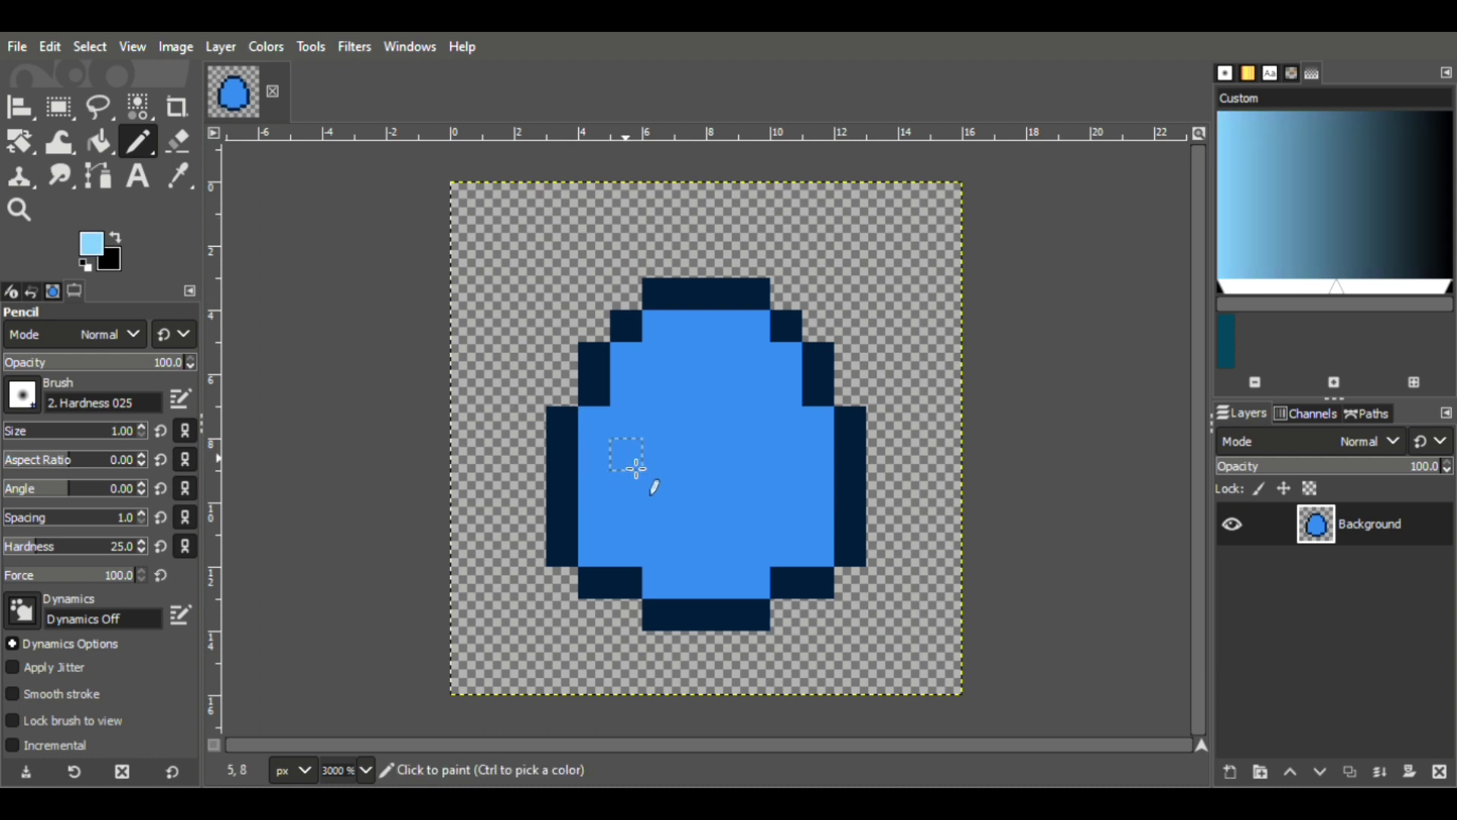
mouse_move(637, 465)
left_mouse_down()
mouse_move(697, 340)
mouse_move(735, 364)
left_mouse_up()
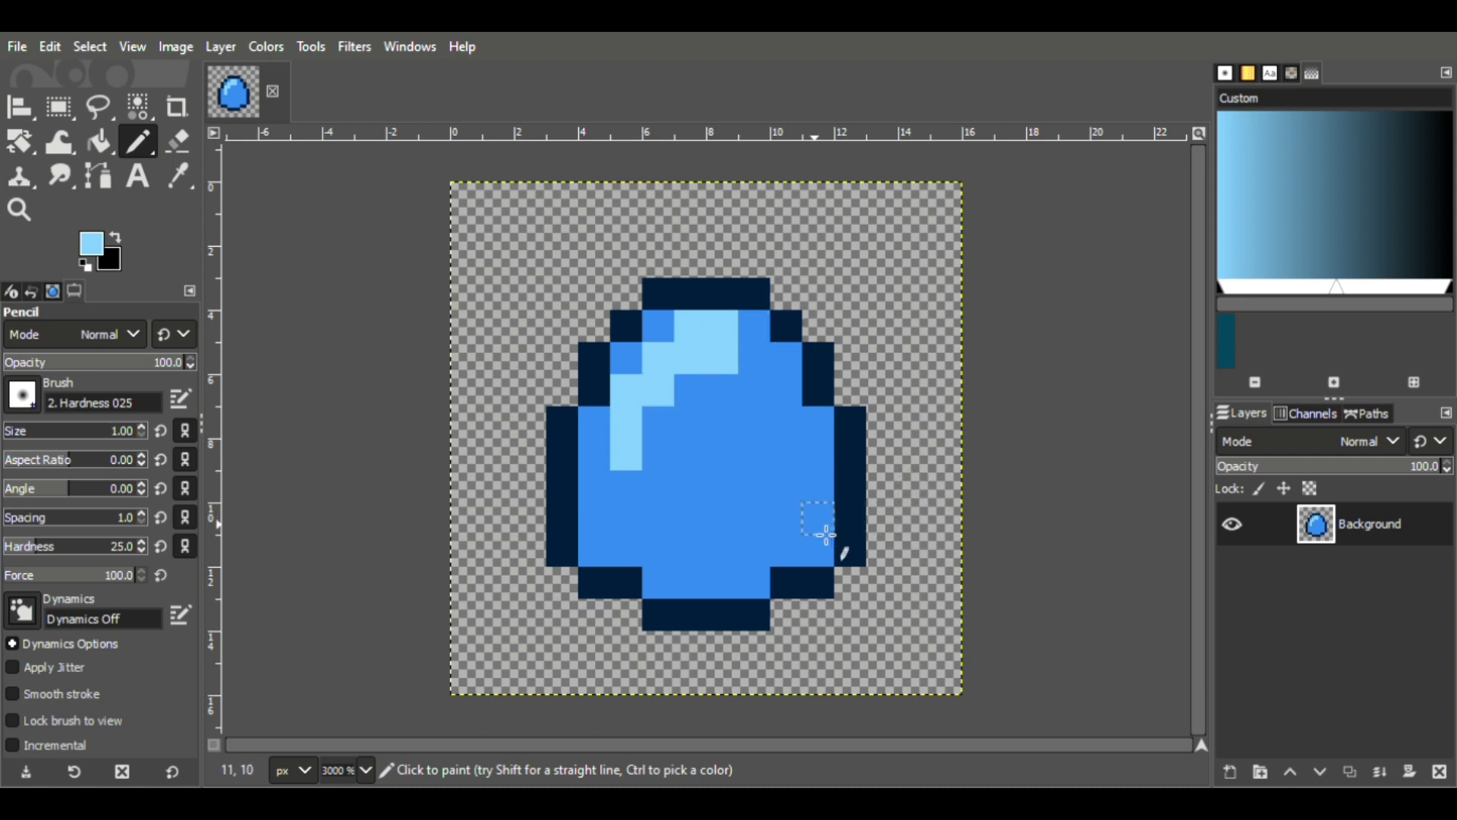
key("ctrl")
key("ctrl+z")
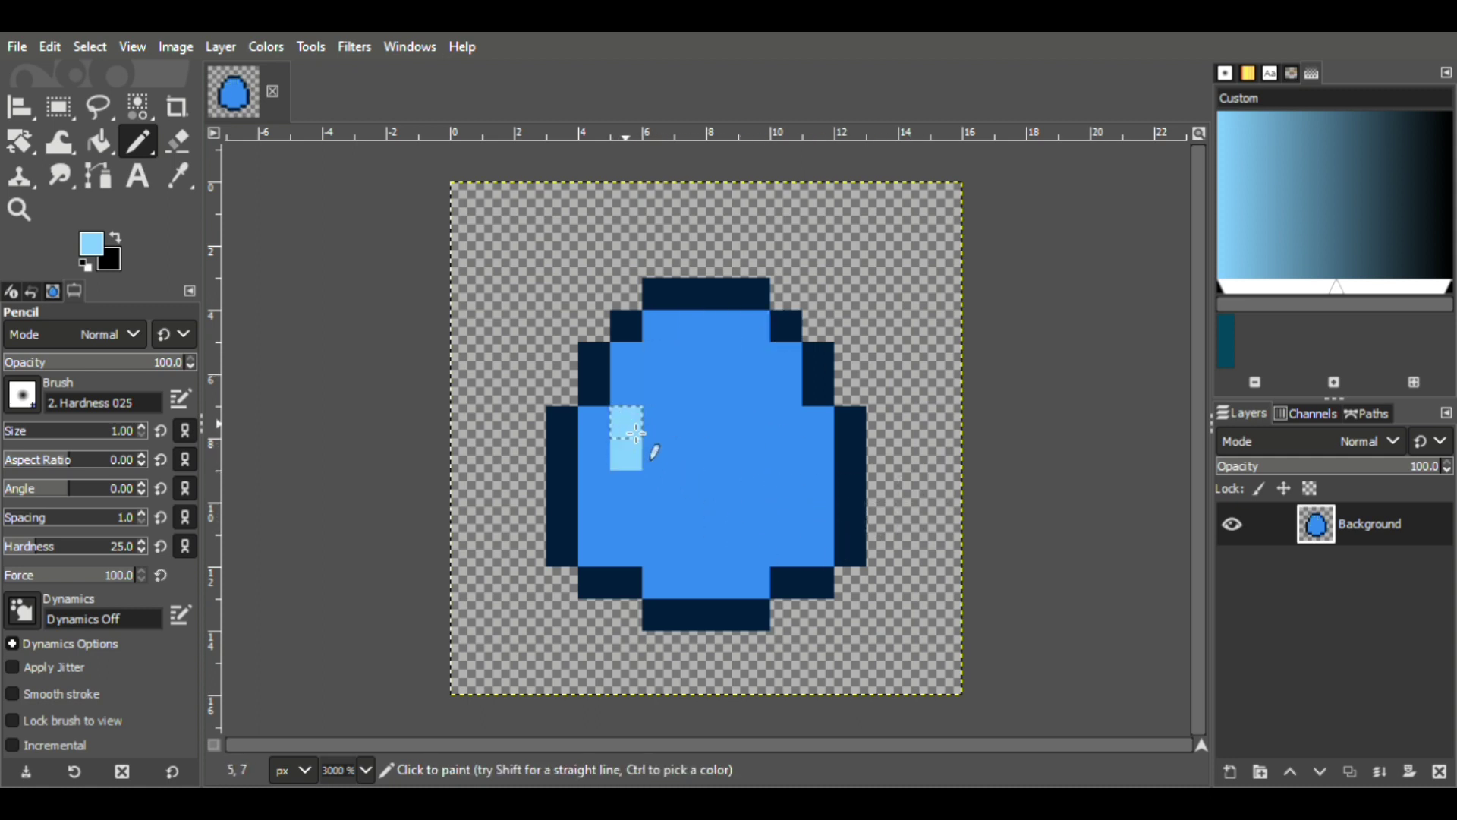
left_click_drag(647, 423, 661, 408)
left_click(698, 358)
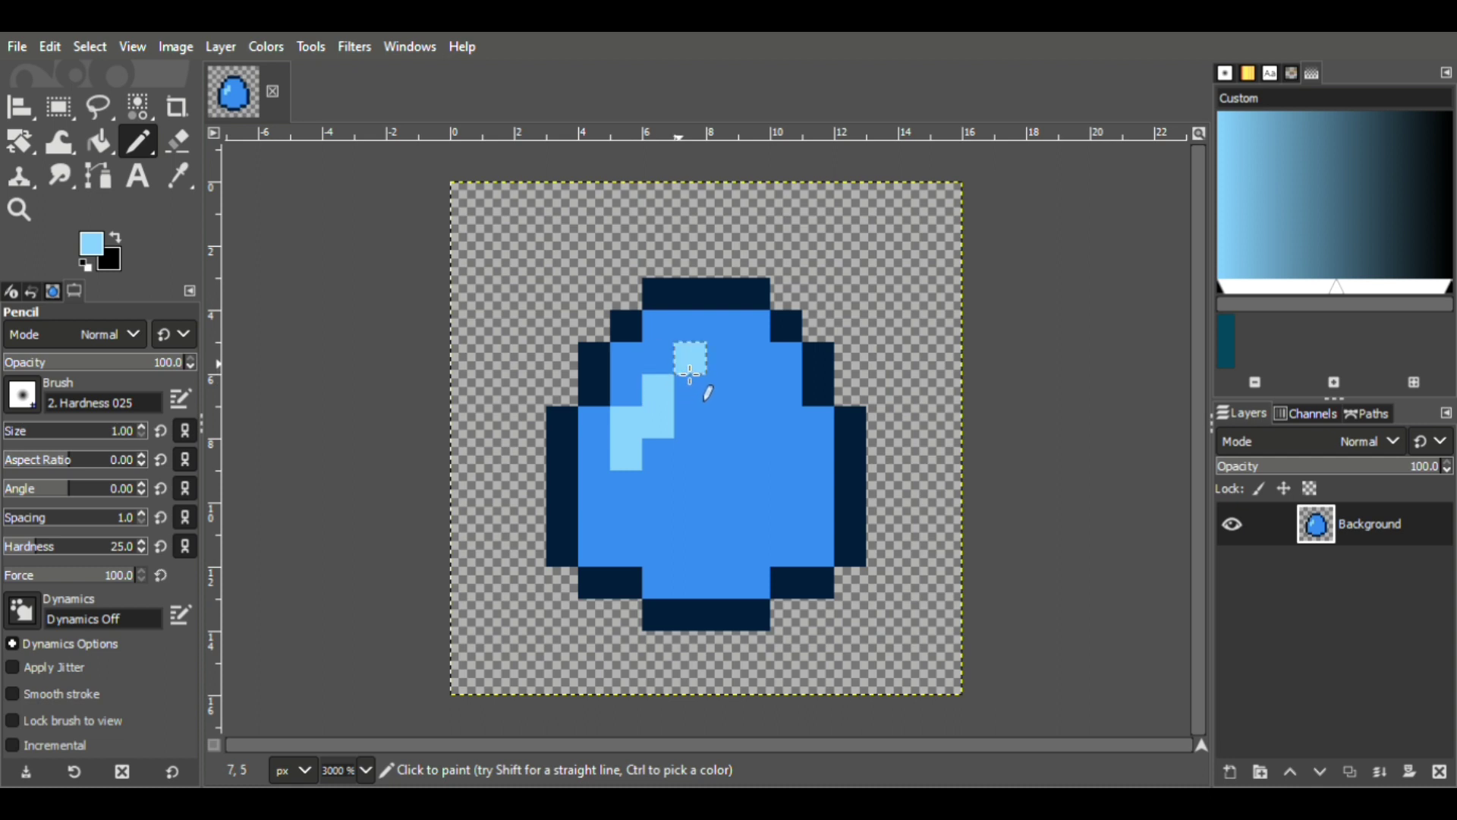
Shade the inside of the egg's lower-right and bottom edge with a darker royal blue.
left_click(705, 334, "ctrl")
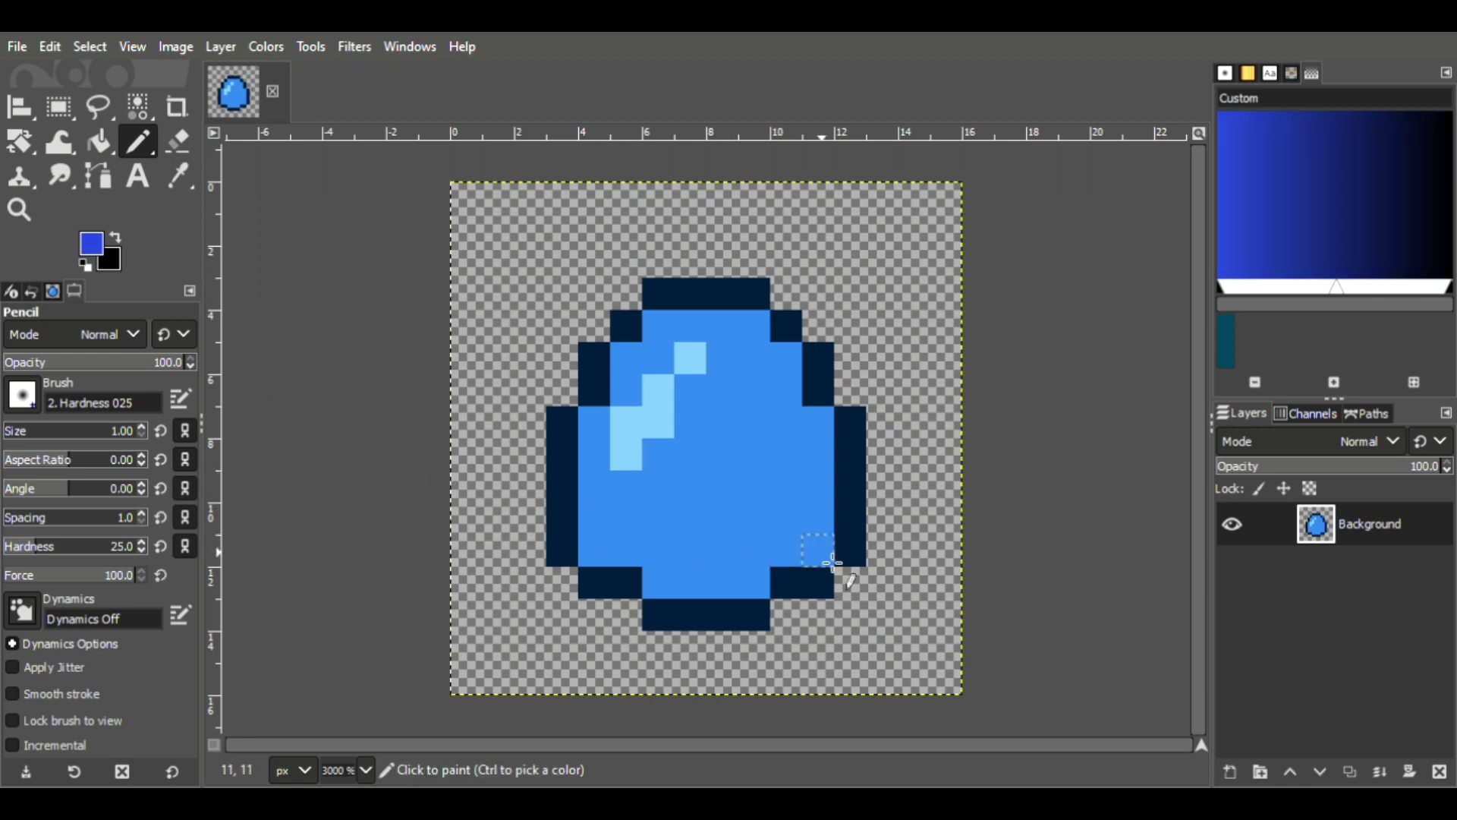
left_click_drag(832, 562, 834, 486)
mouse_move(800, 552)
left_mouse_down()
mouse_move(767, 588)
mouse_move(689, 588)
left_mouse_up()
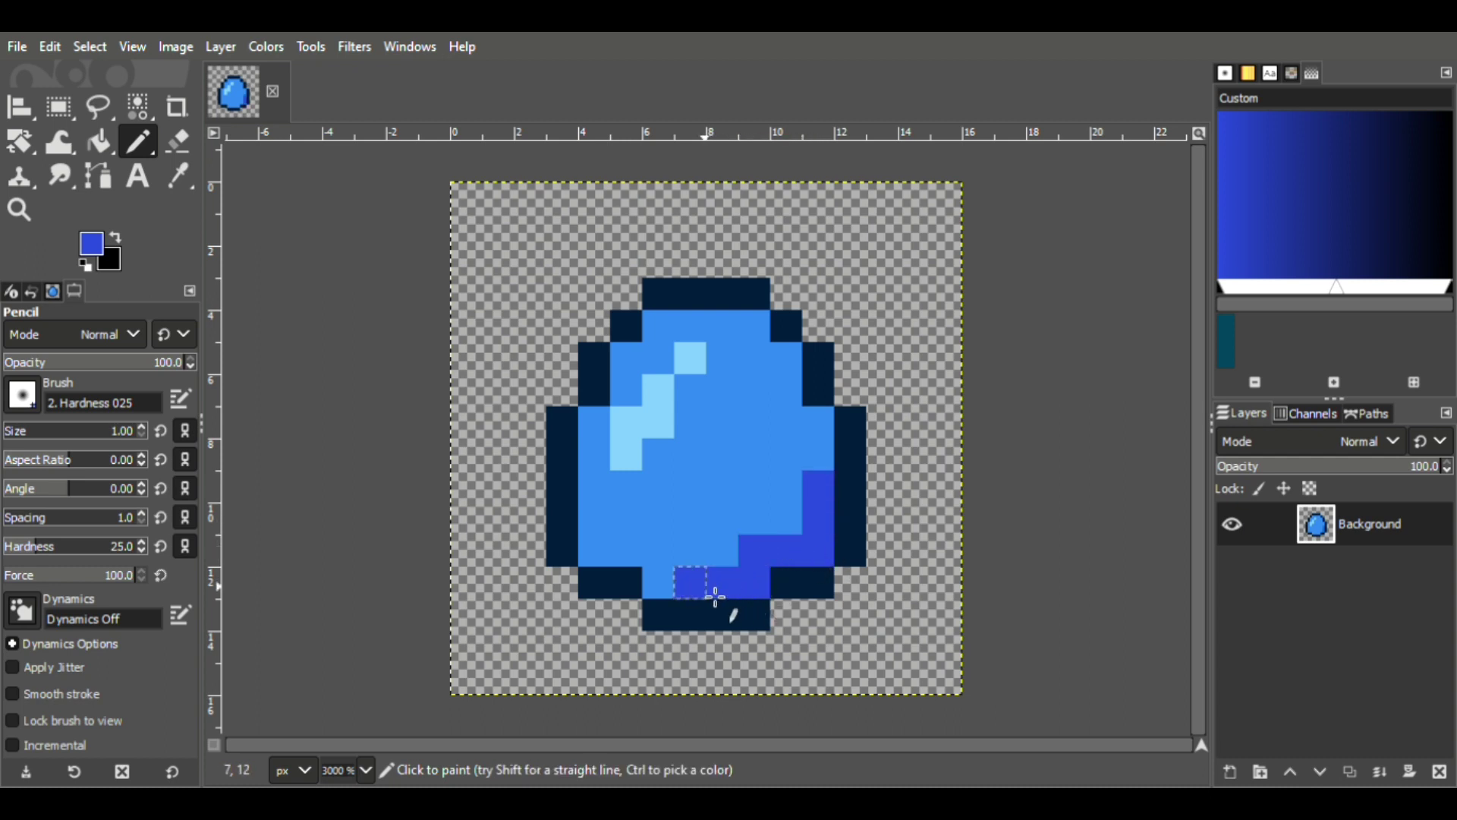
left_click(761, 522)
left_click(820, 458)
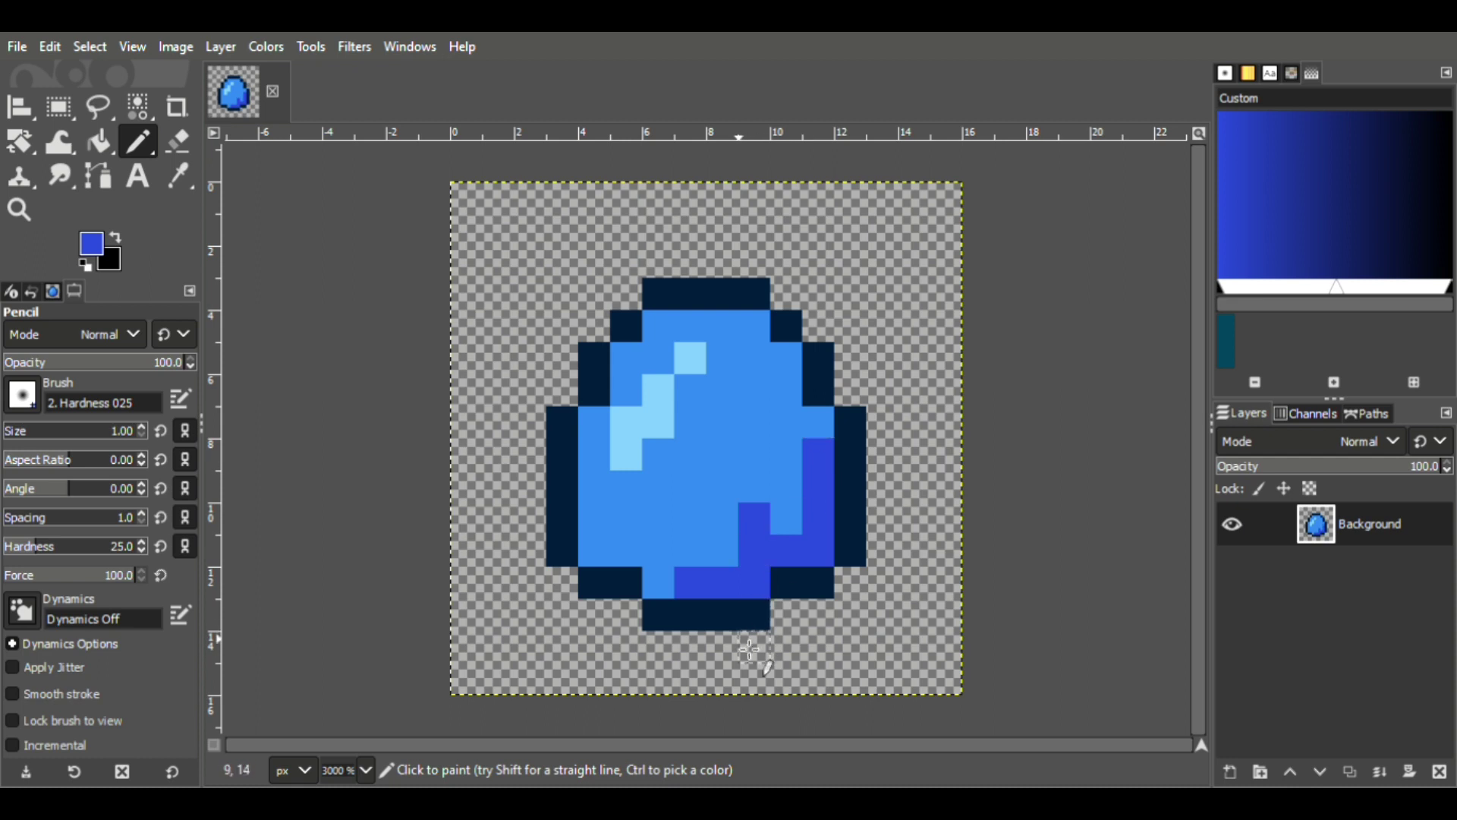
left_click(721, 552)
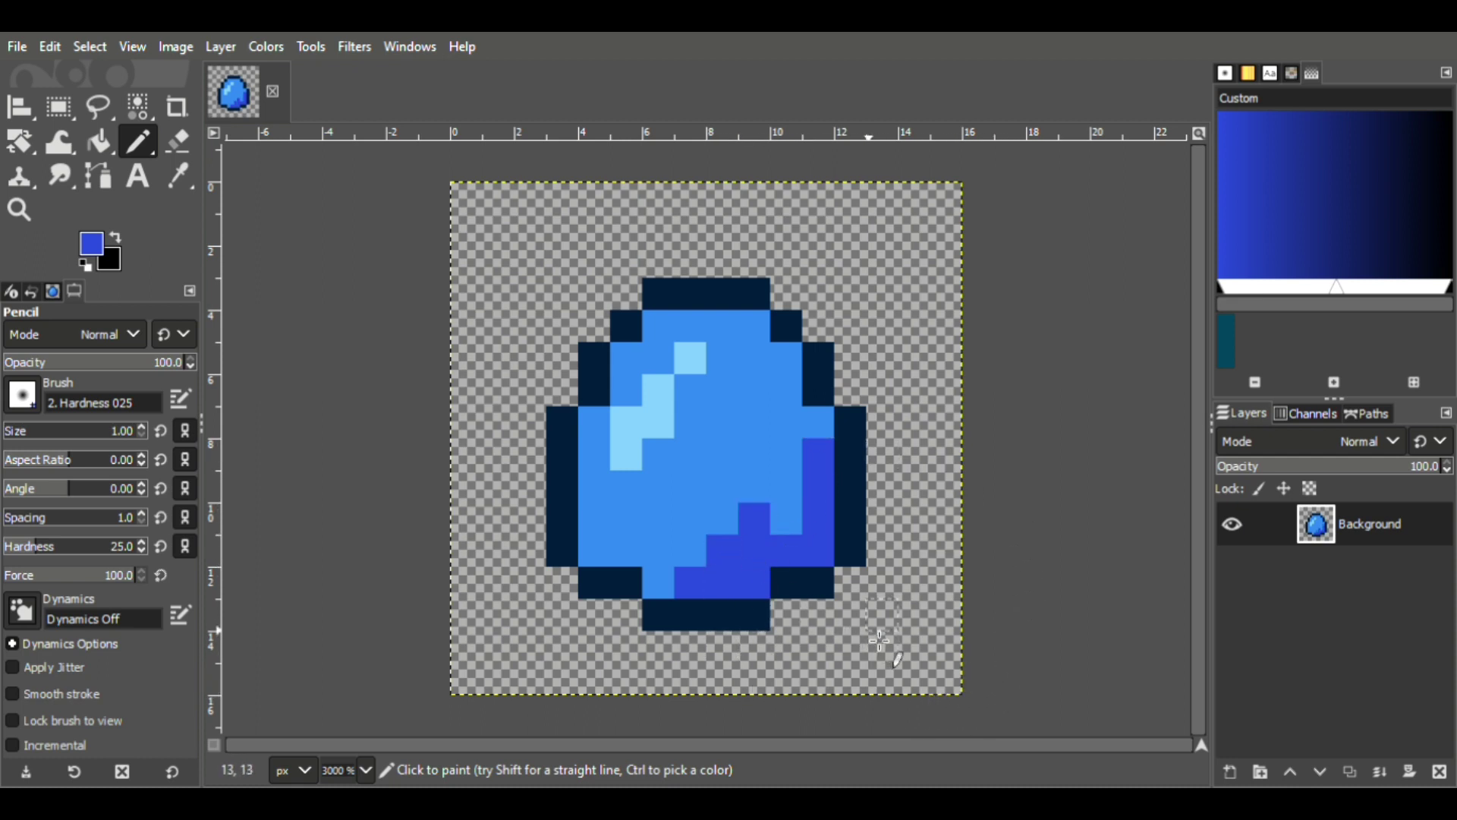
Extend the darker-blue shading along the egg's bottom and up its lower-right interior, undoing misplaced pixels.
key("ctrl+x")
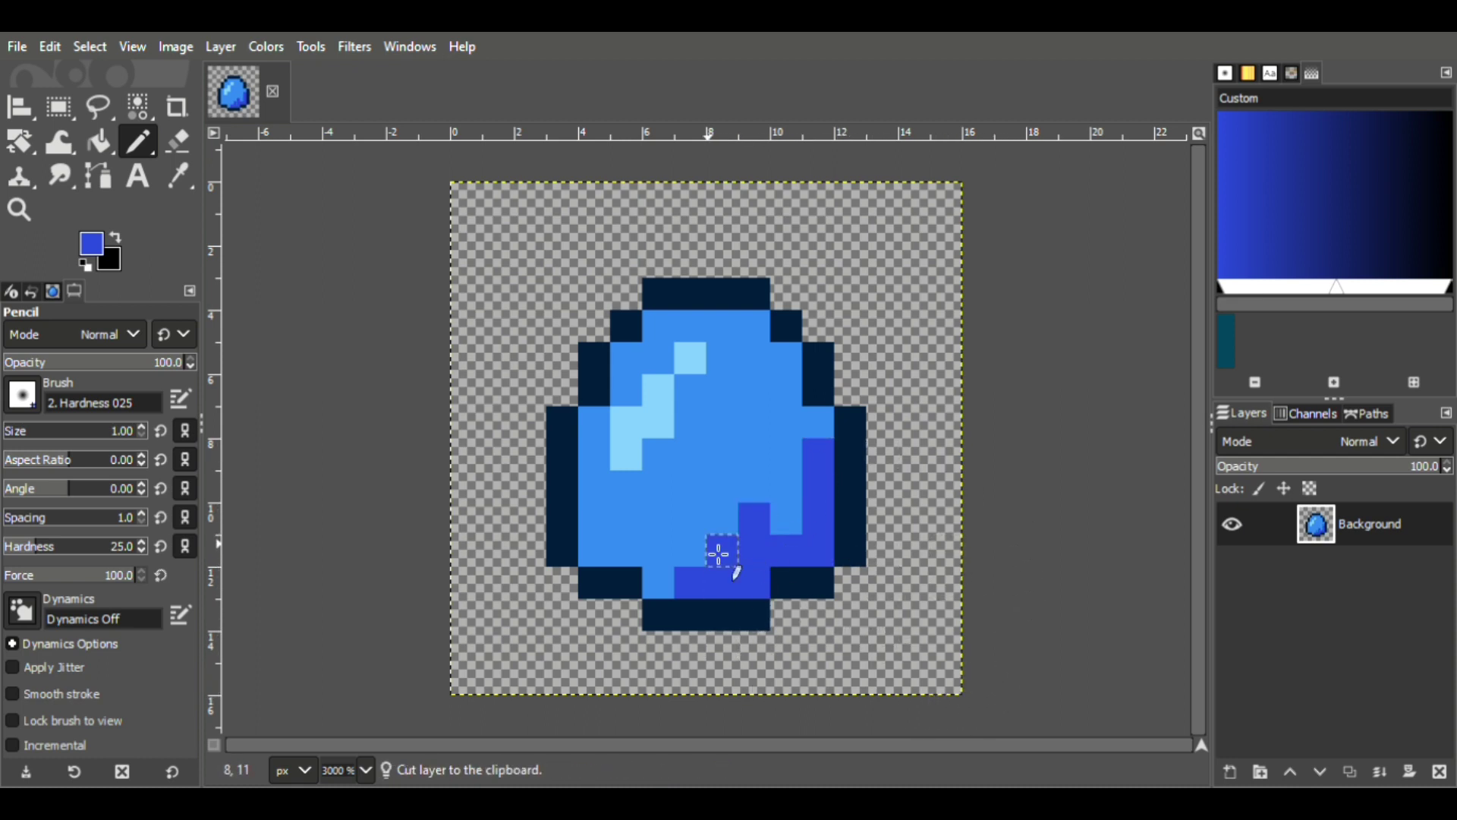
key("ctrl+z")
left_click(691, 550)
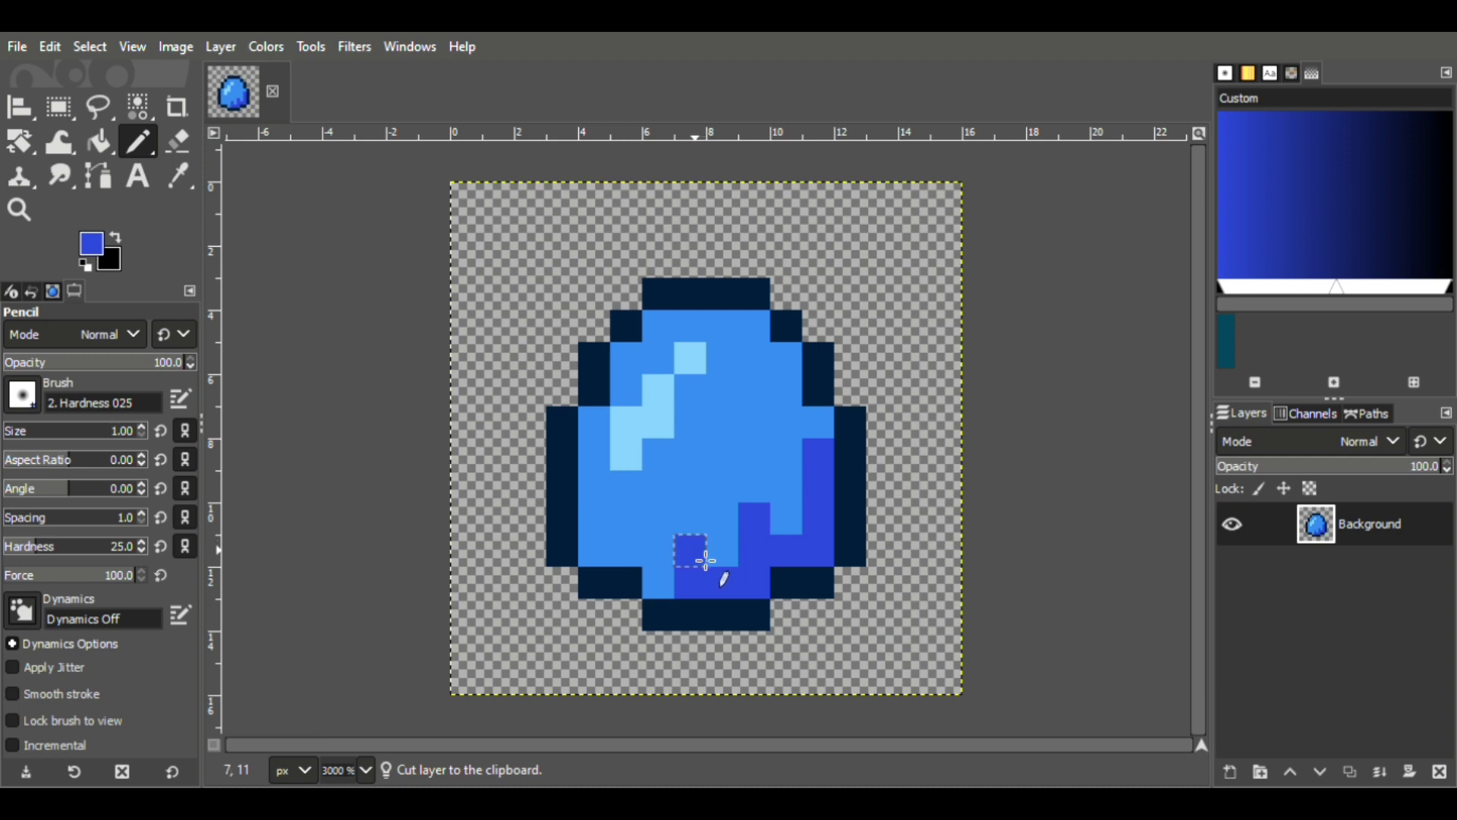
left_click(658, 582)
left_click(626, 551)
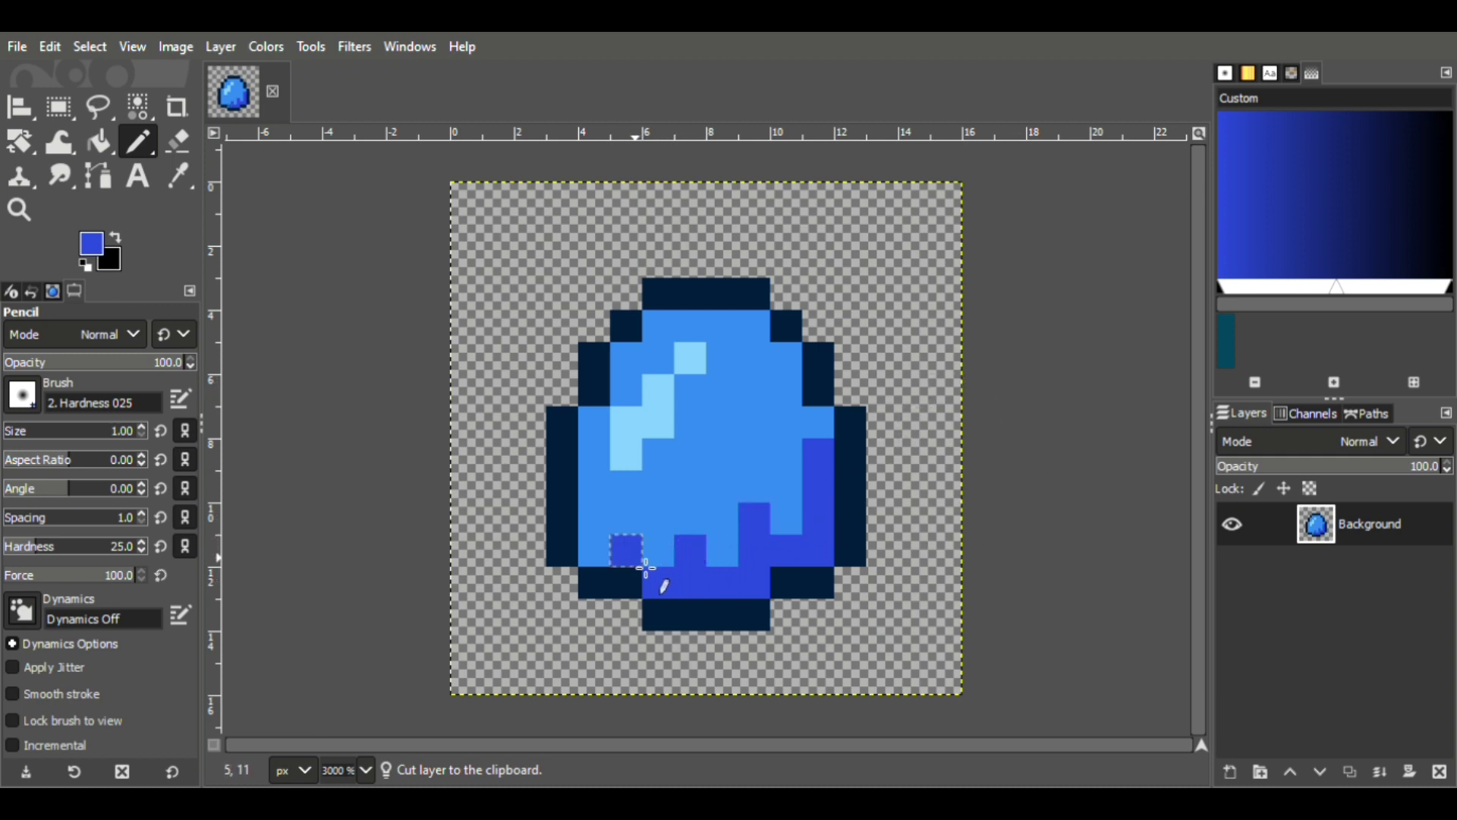
key("ctrl+z")
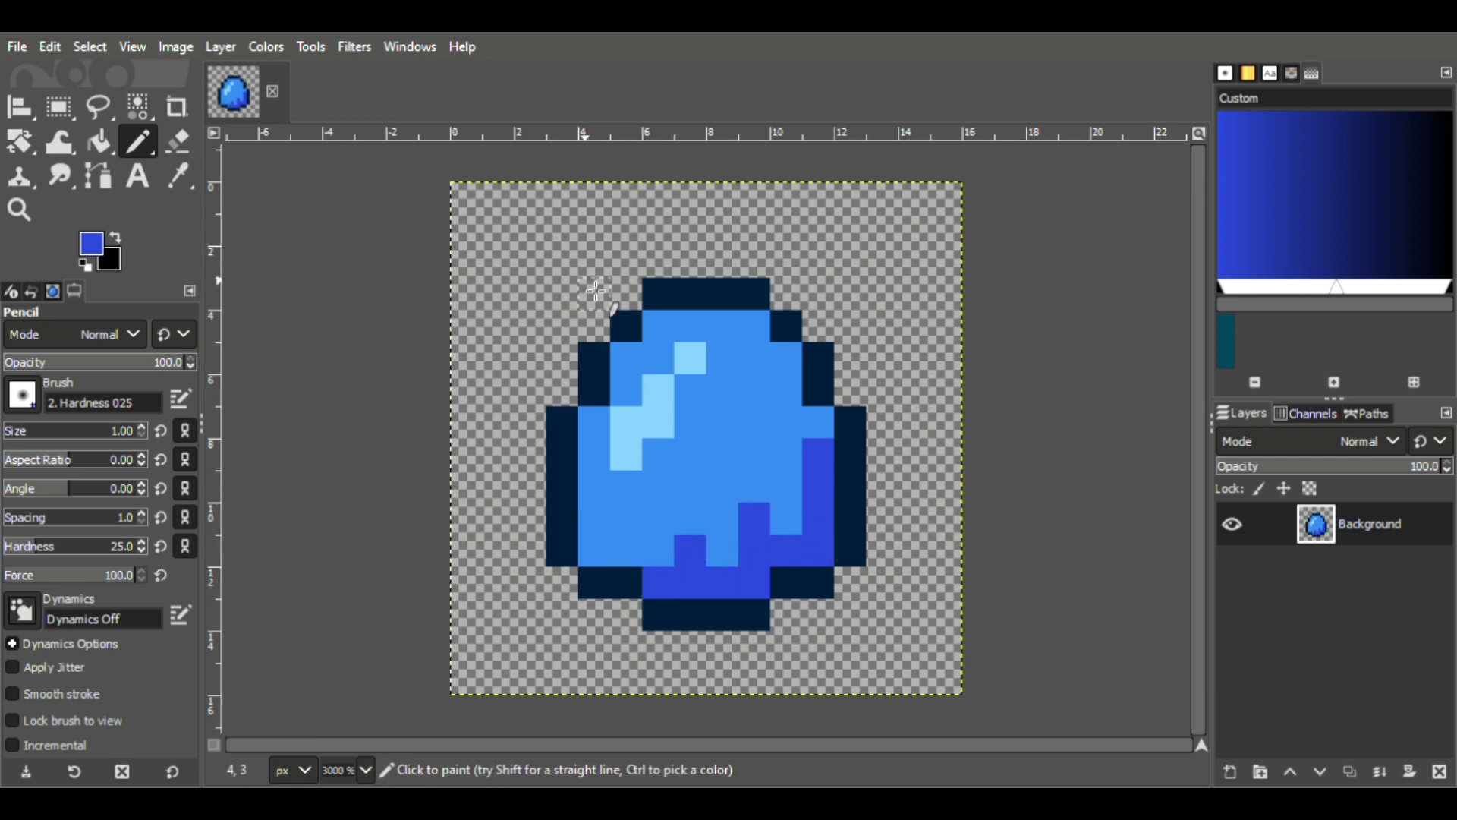
left_click(722, 550)
left_click(789, 486)
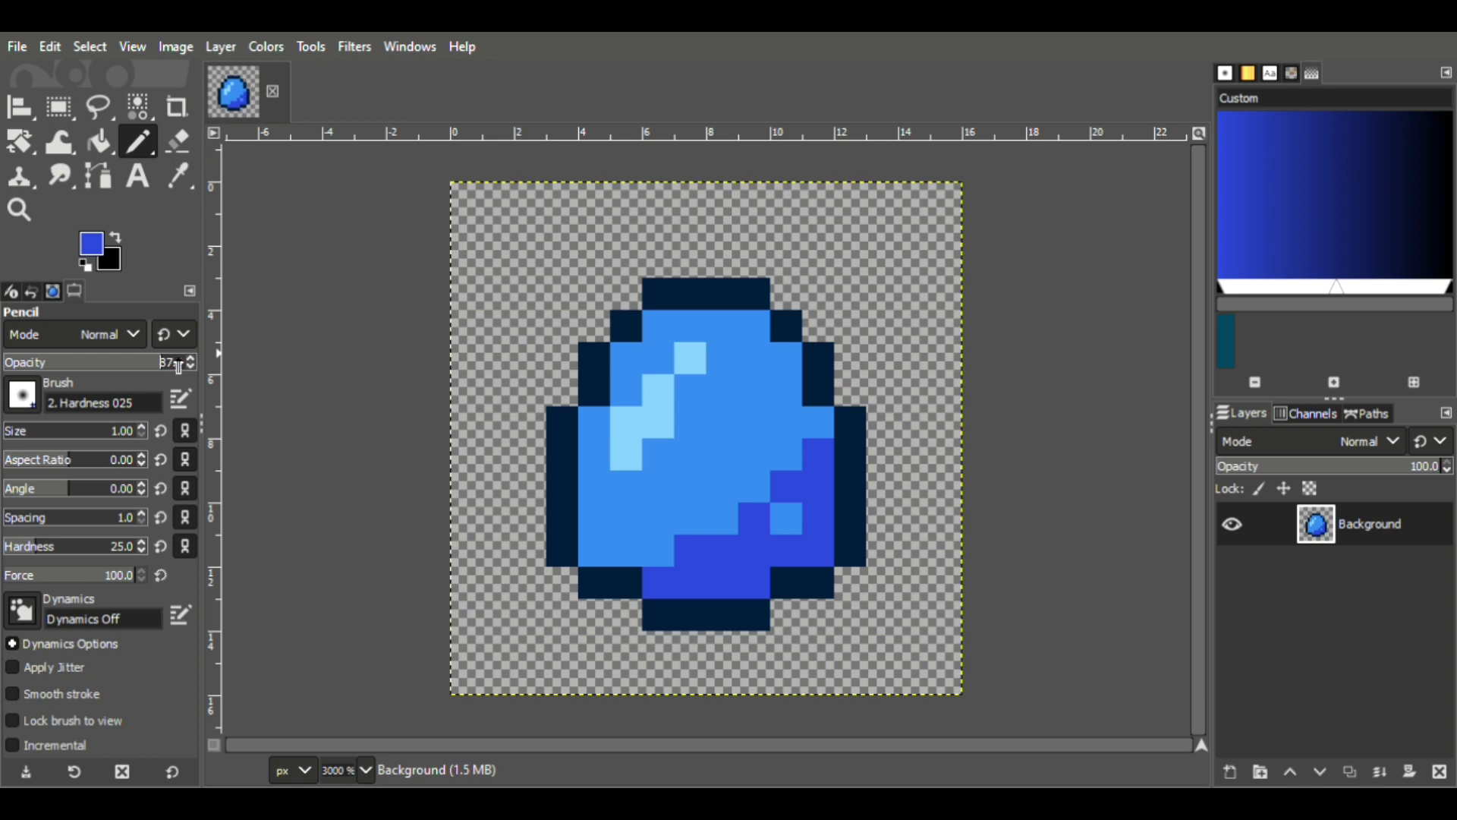
Set the Pencil opacity to 75 and paint transition pixels in the shading's gap and along its right-hand upper edge.
left_click(176, 361)
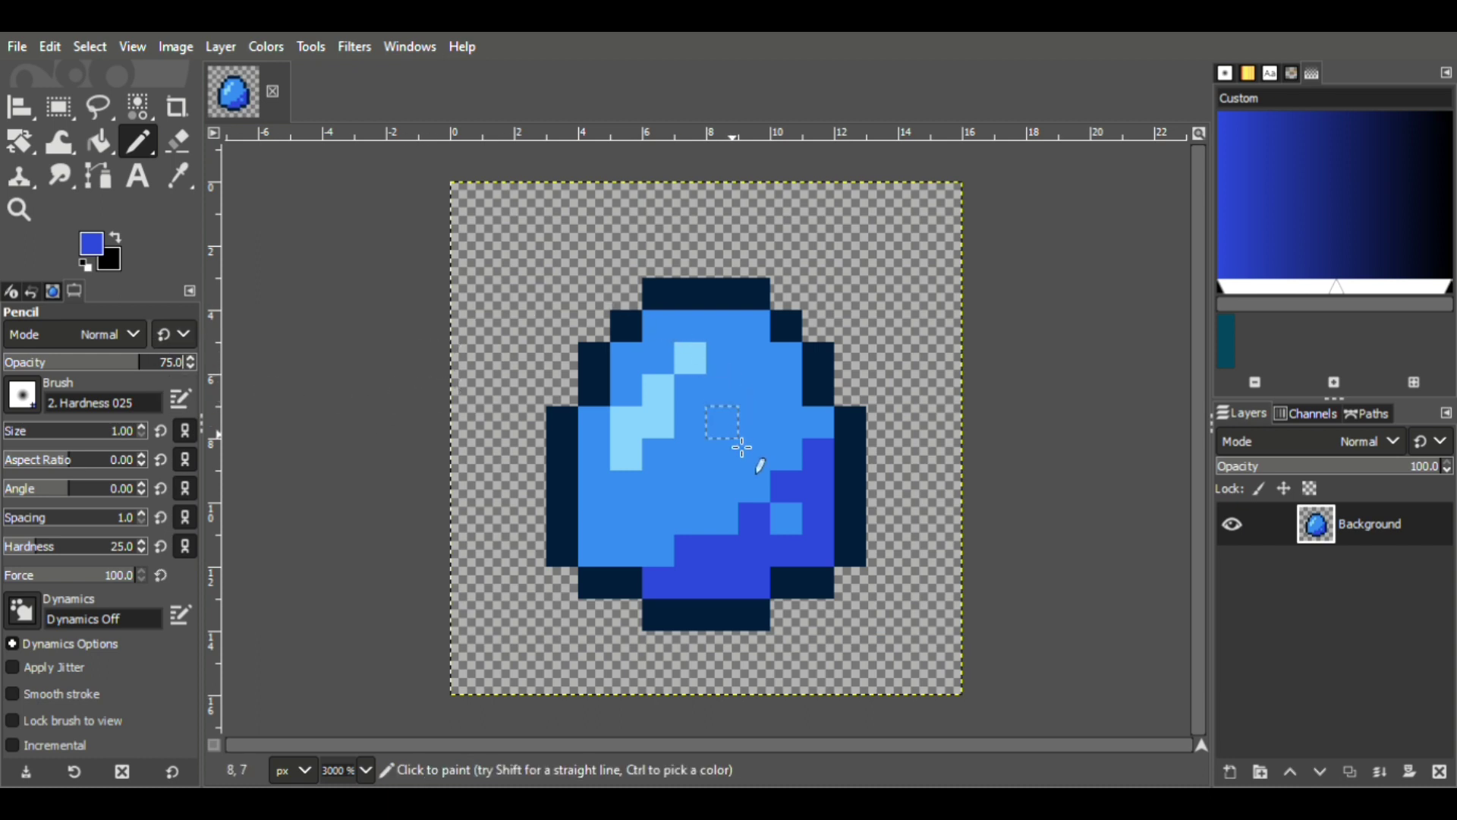
left_click(801, 537)
left_click(769, 505)
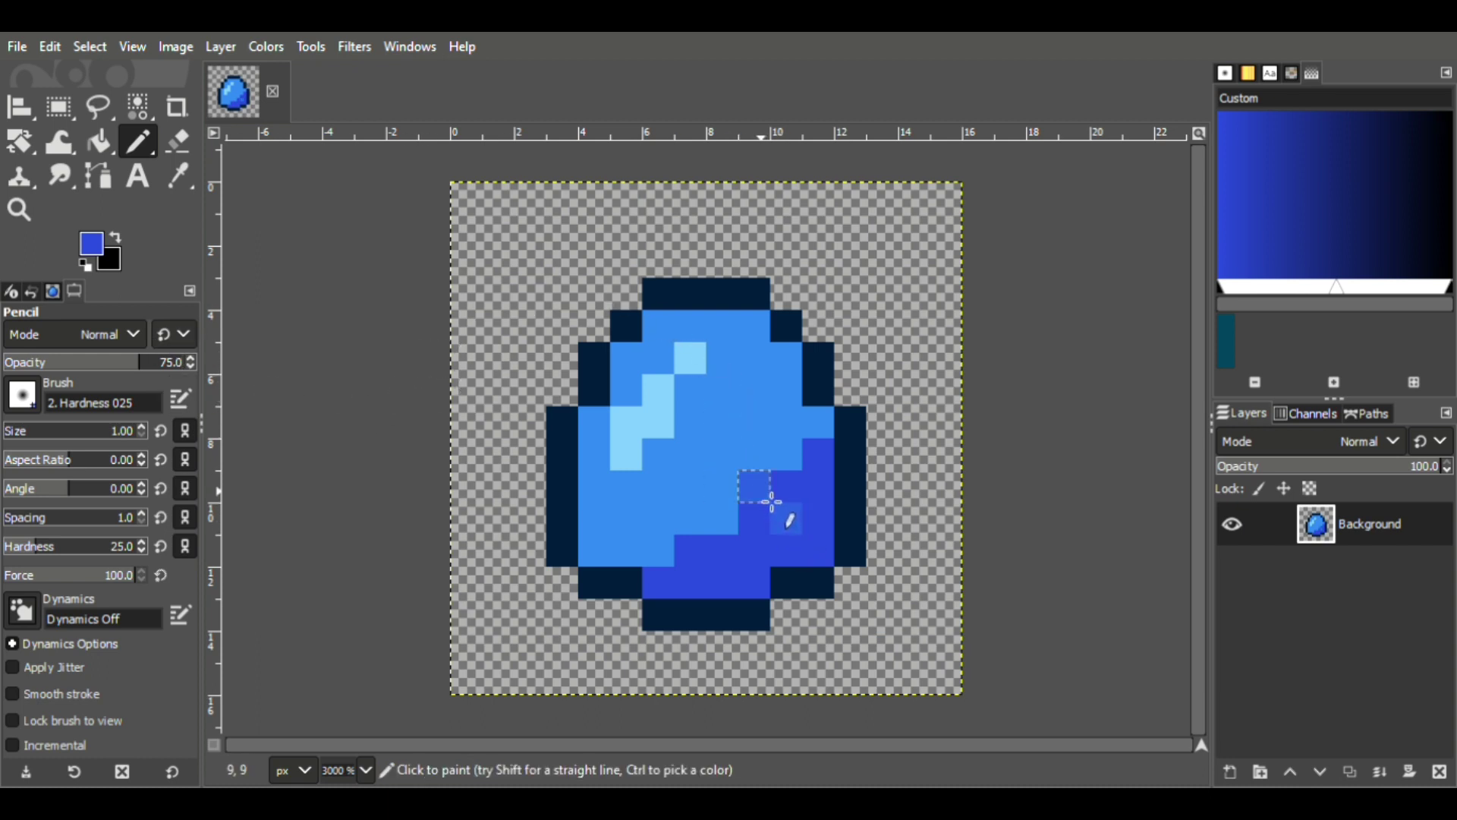
left_click(793, 464)
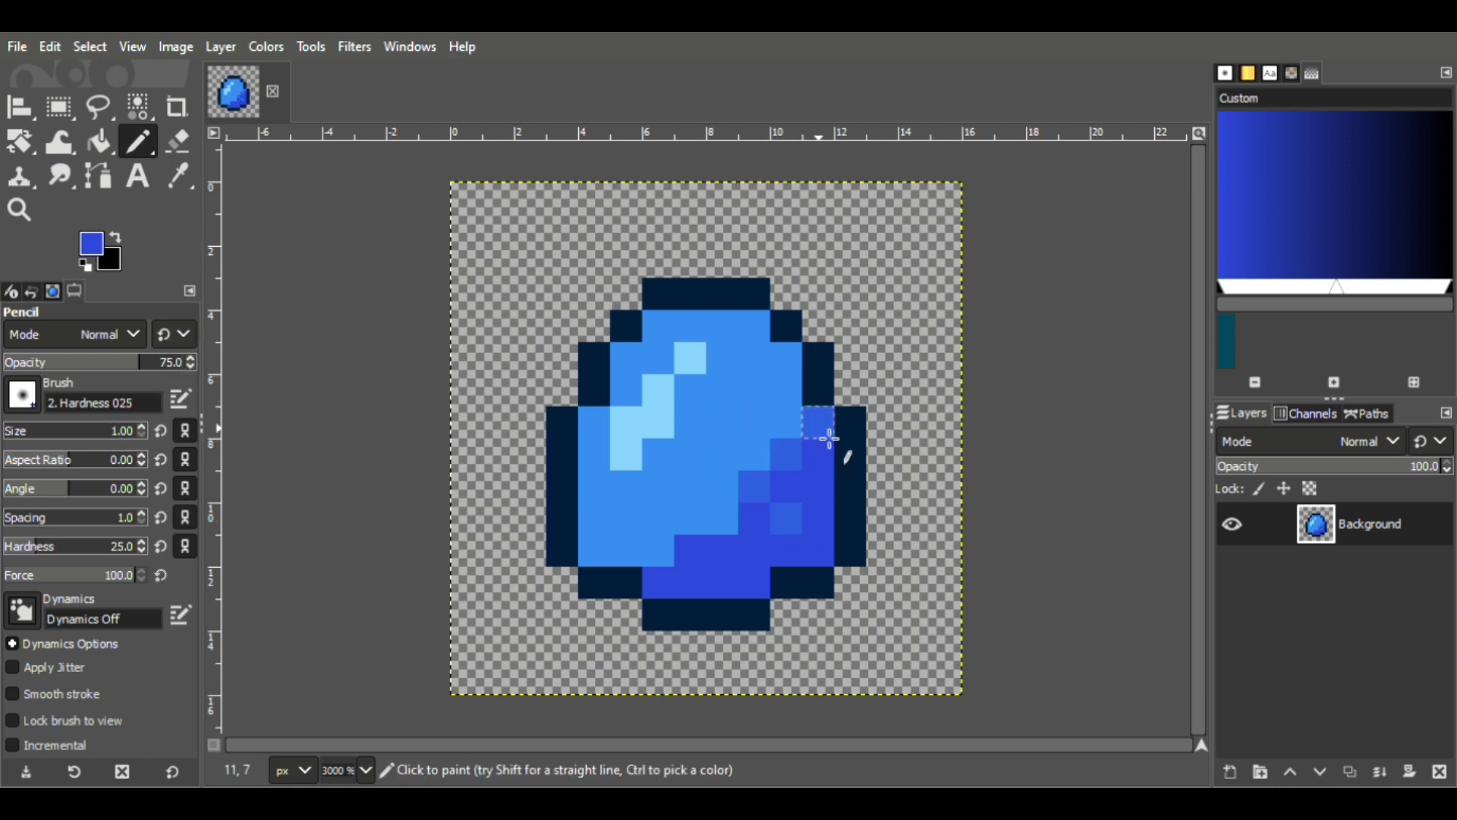
left_click(815, 421)
Continue the 75-opacity transition pixels down the shading's edge to the lower left and add more above its middle.
left_click(722, 523)
left_click(690, 519)
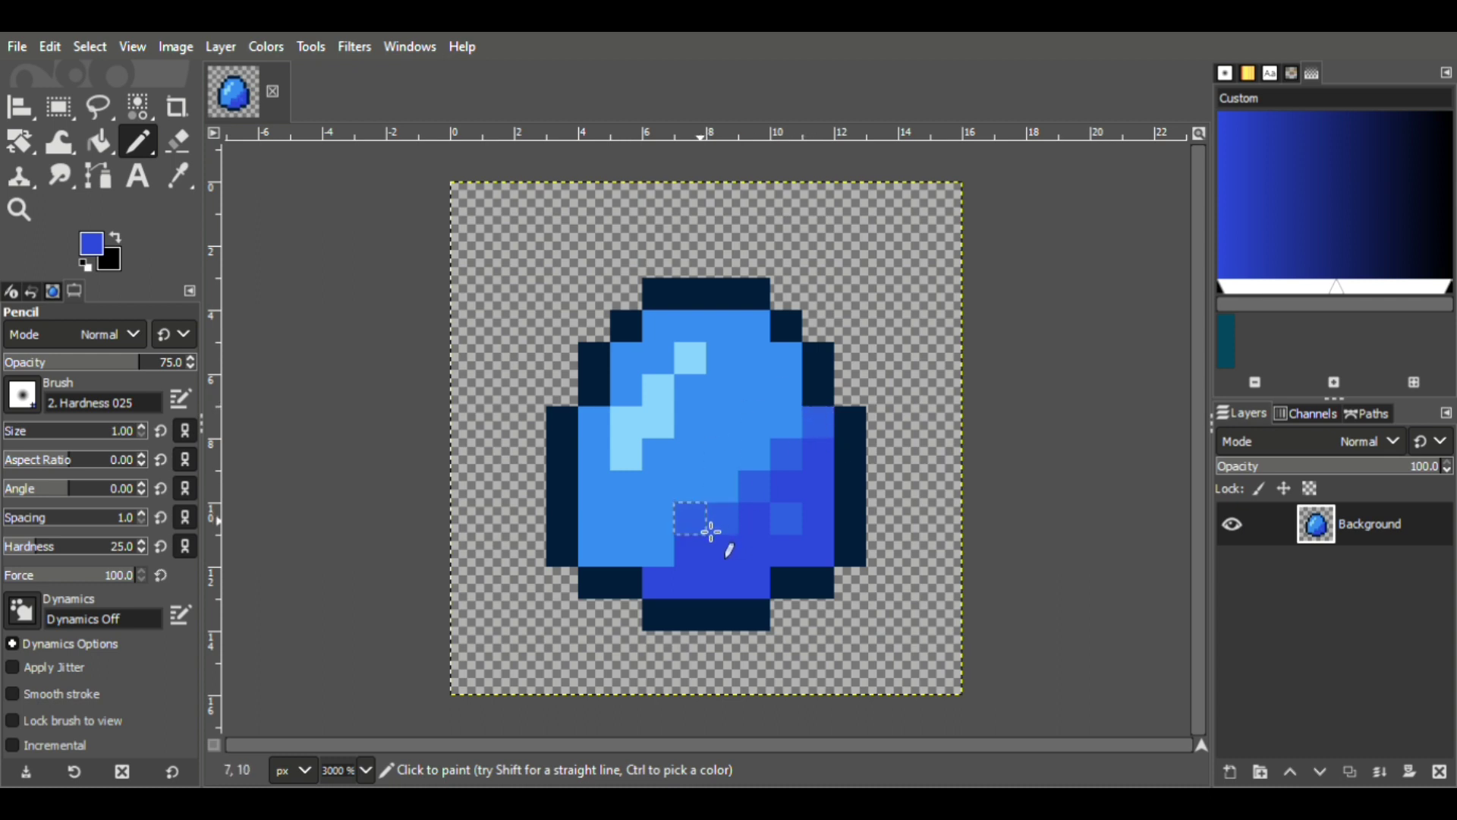
left_click(667, 562)
left_click(636, 566)
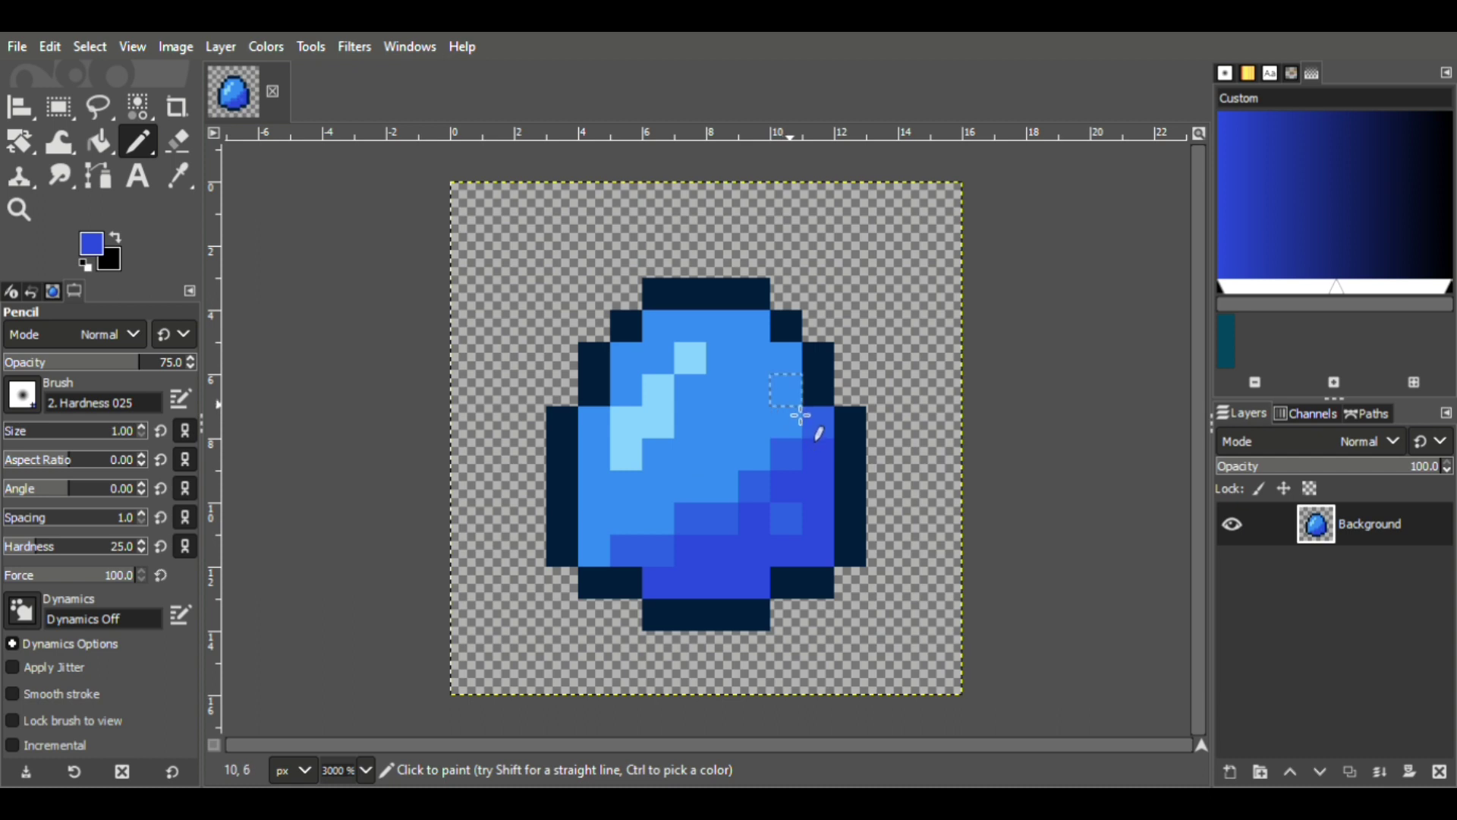
left_click(721, 486)
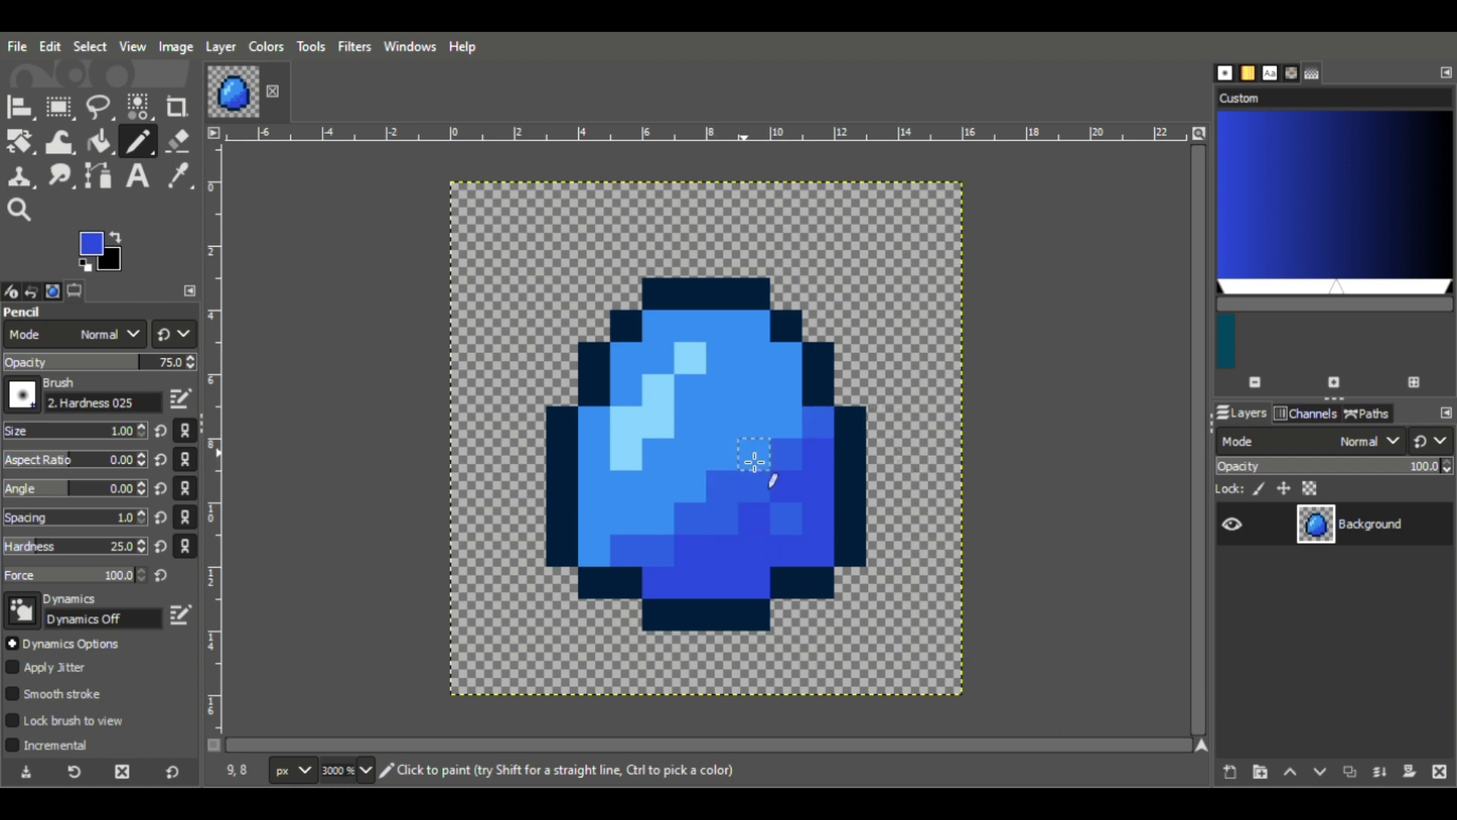
left_click(759, 458)
left_click(755, 423)
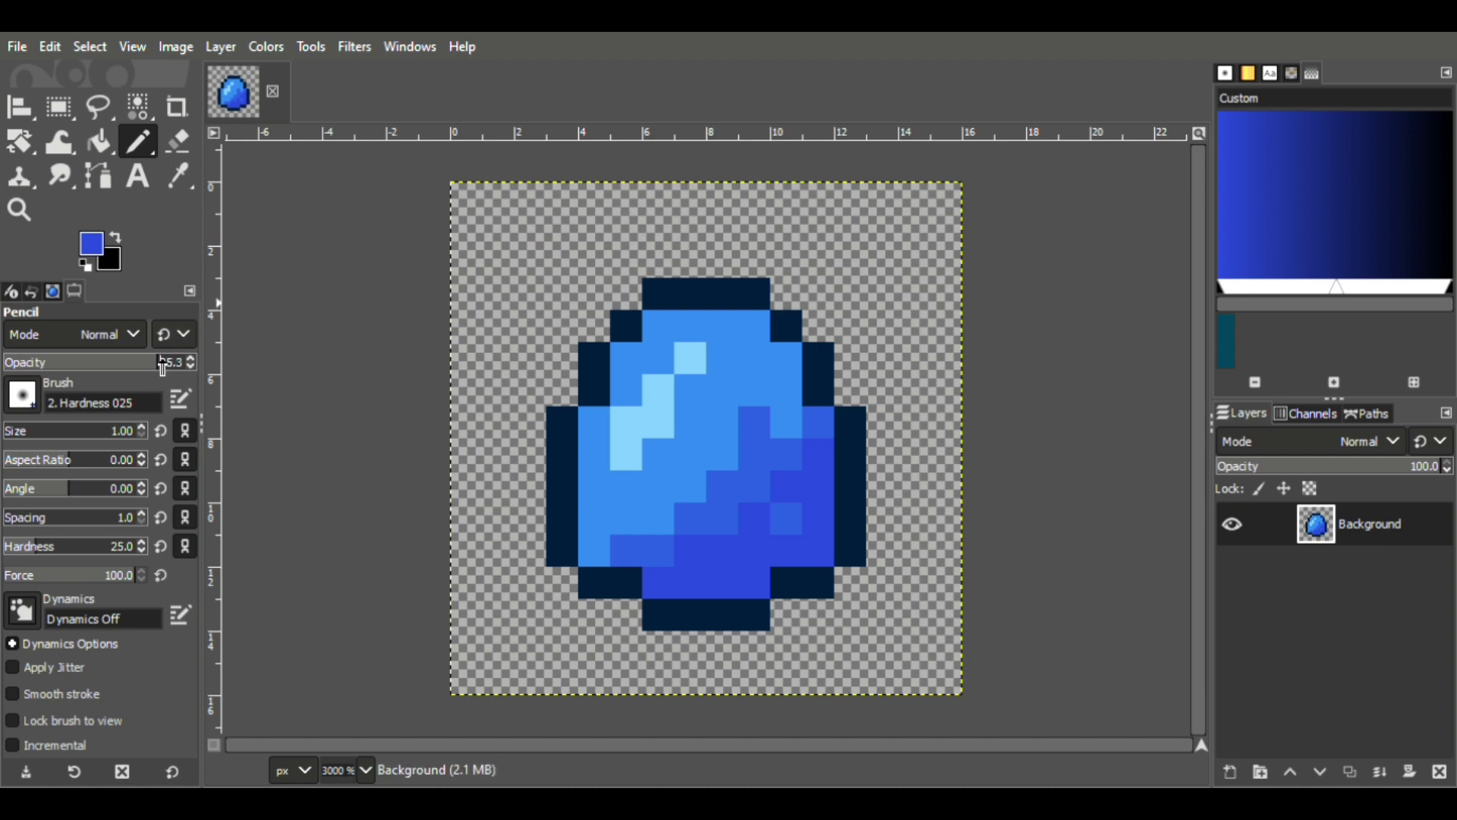
Set the Pencil opacity to 50 and paint softer blue pixels at the egg's lower-left, right and upper-right inner edges.
key("Return")
left_click(594, 518)
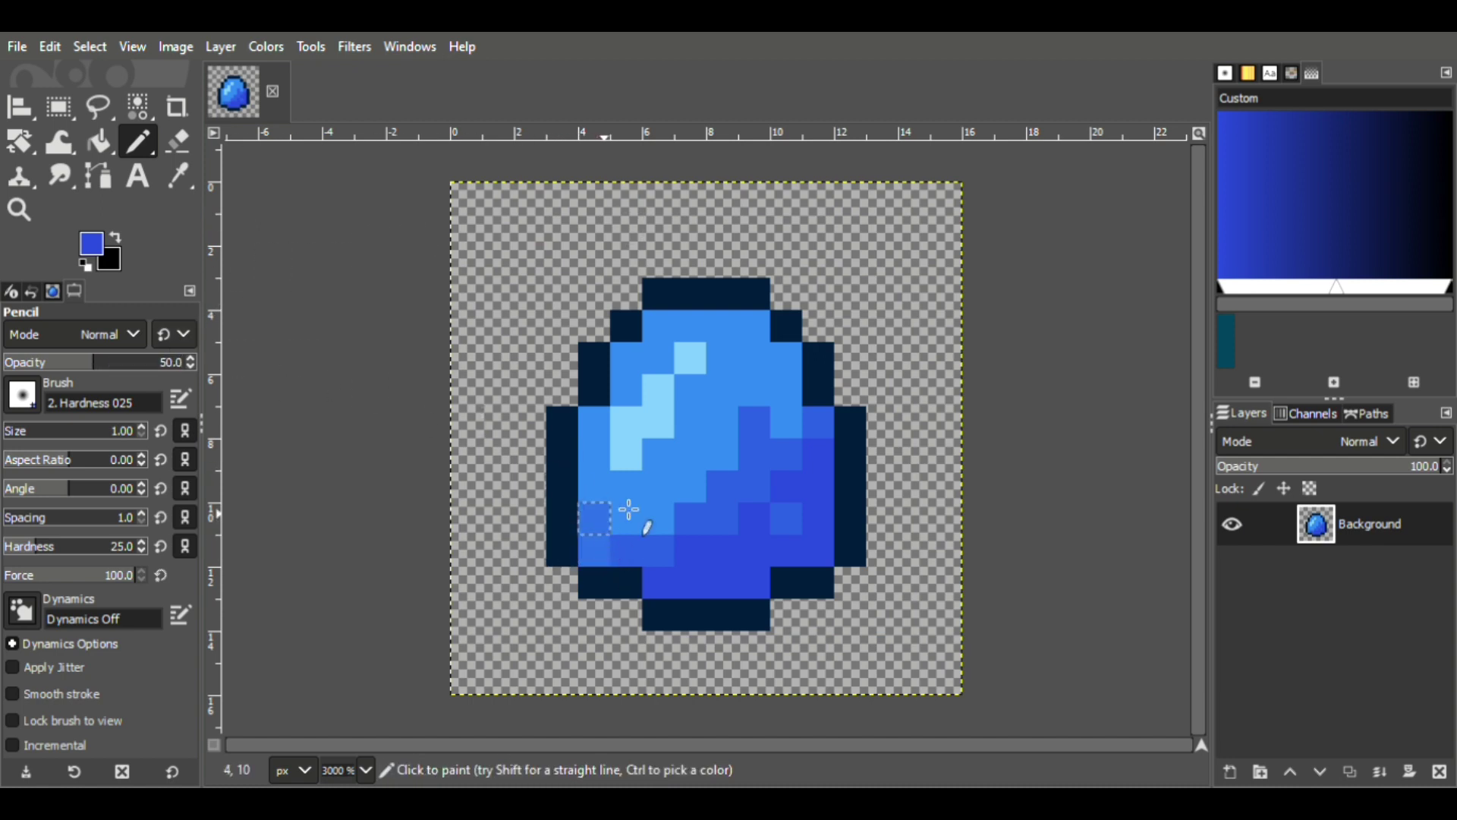
left_click(802, 402)
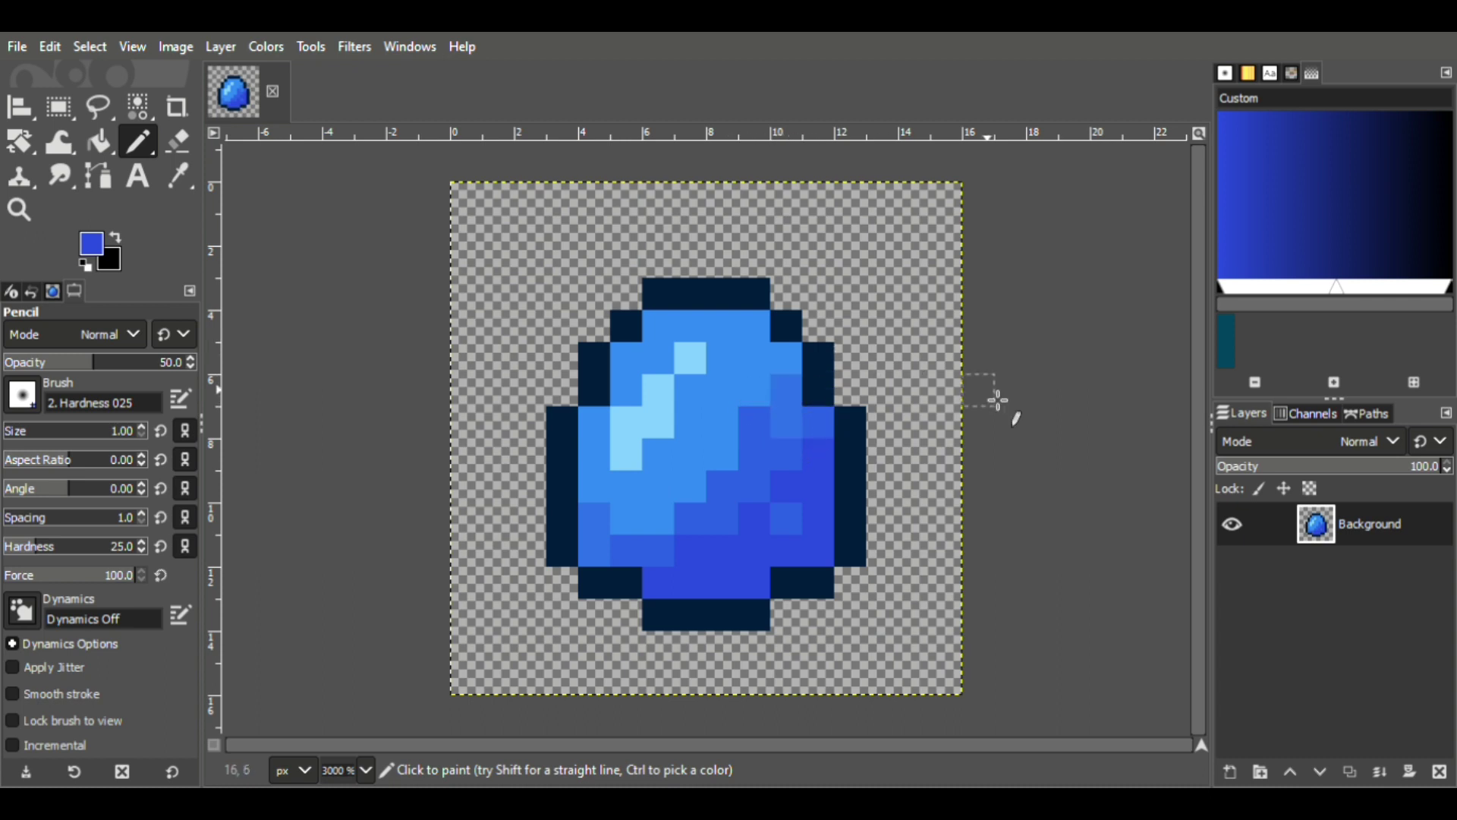
left_click(773, 340)
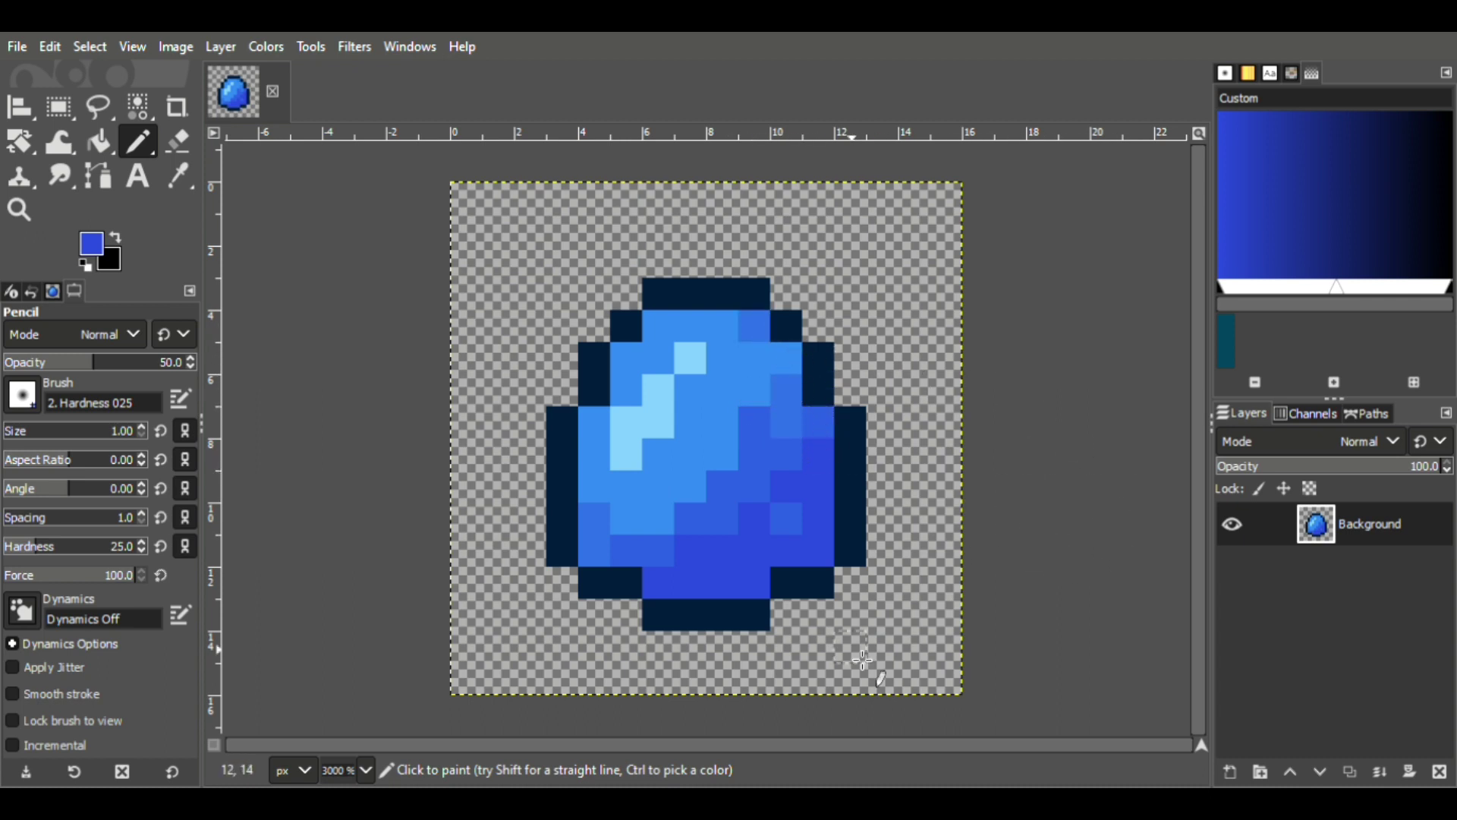
Set the Pencil opacity to 25 and paint faint transition pixels along the egg's shading edge and top inner edge.
left_click(177, 362)
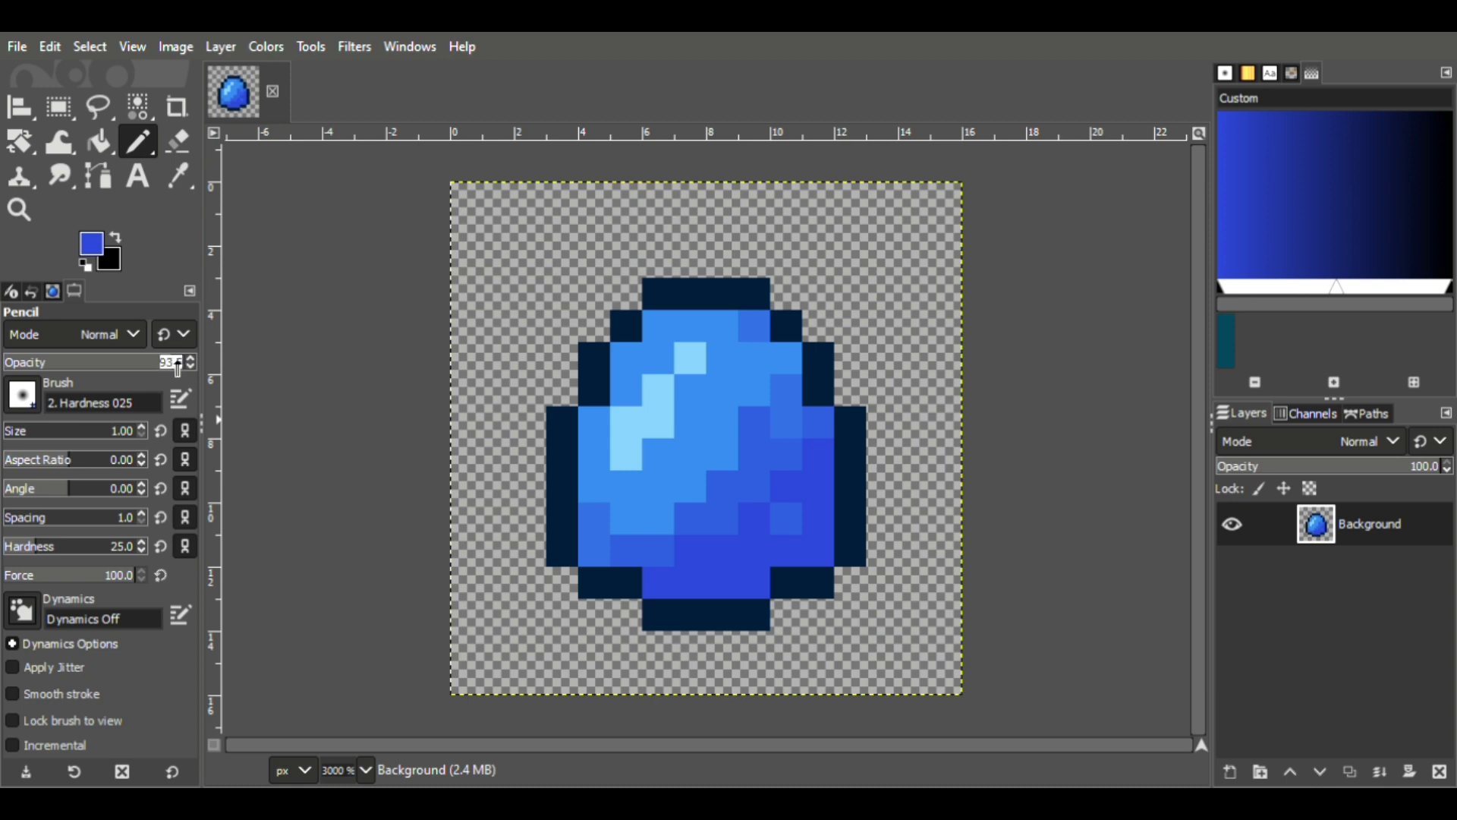
type("25")
key("Return")
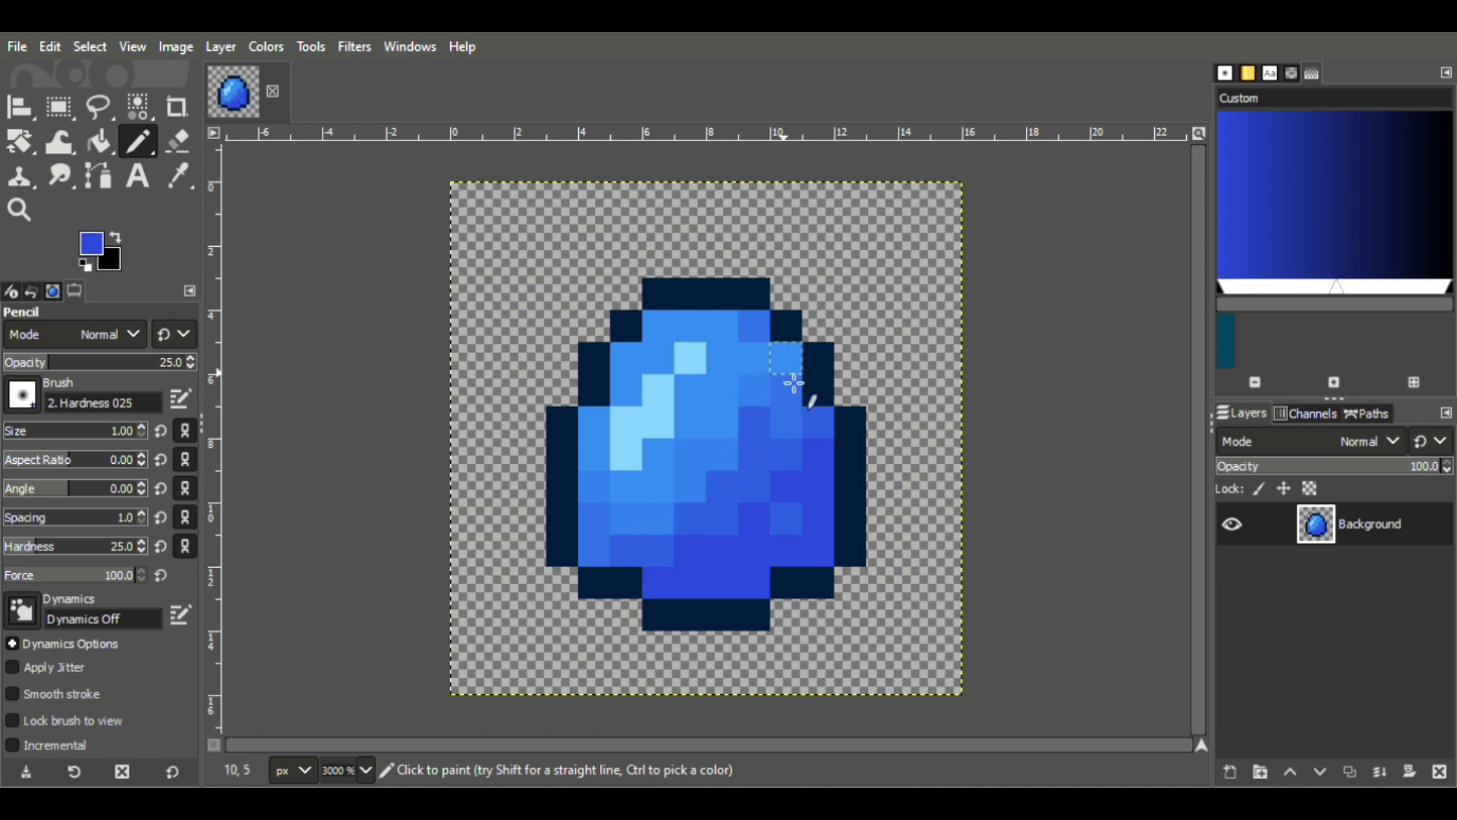
left_click(722, 326)
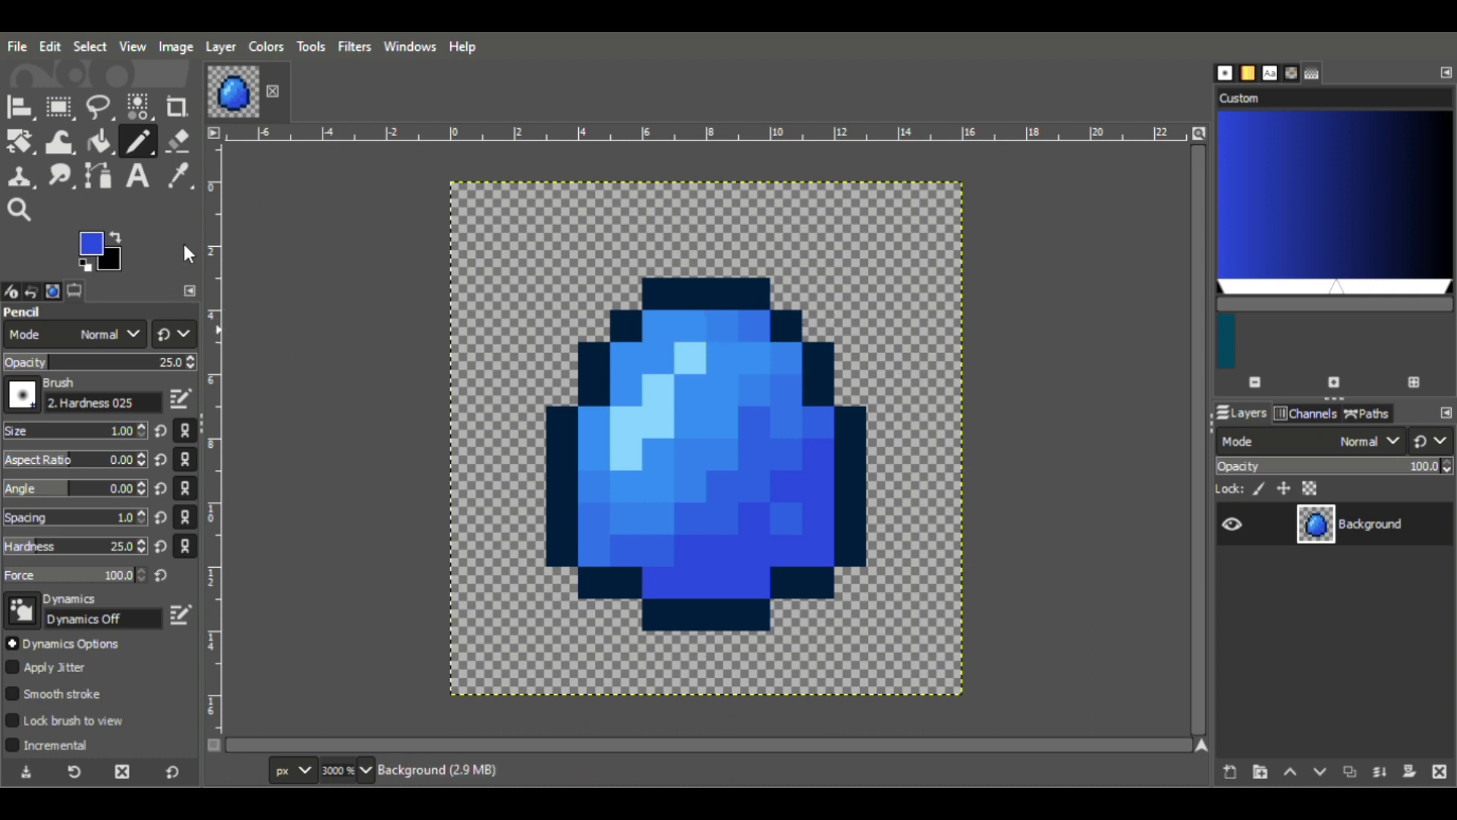
Sample the light-blue highlight colour, set the Pencil opacity to 50 and soften the highlight's upper-left edge with new pixels.
left_click(179, 180)
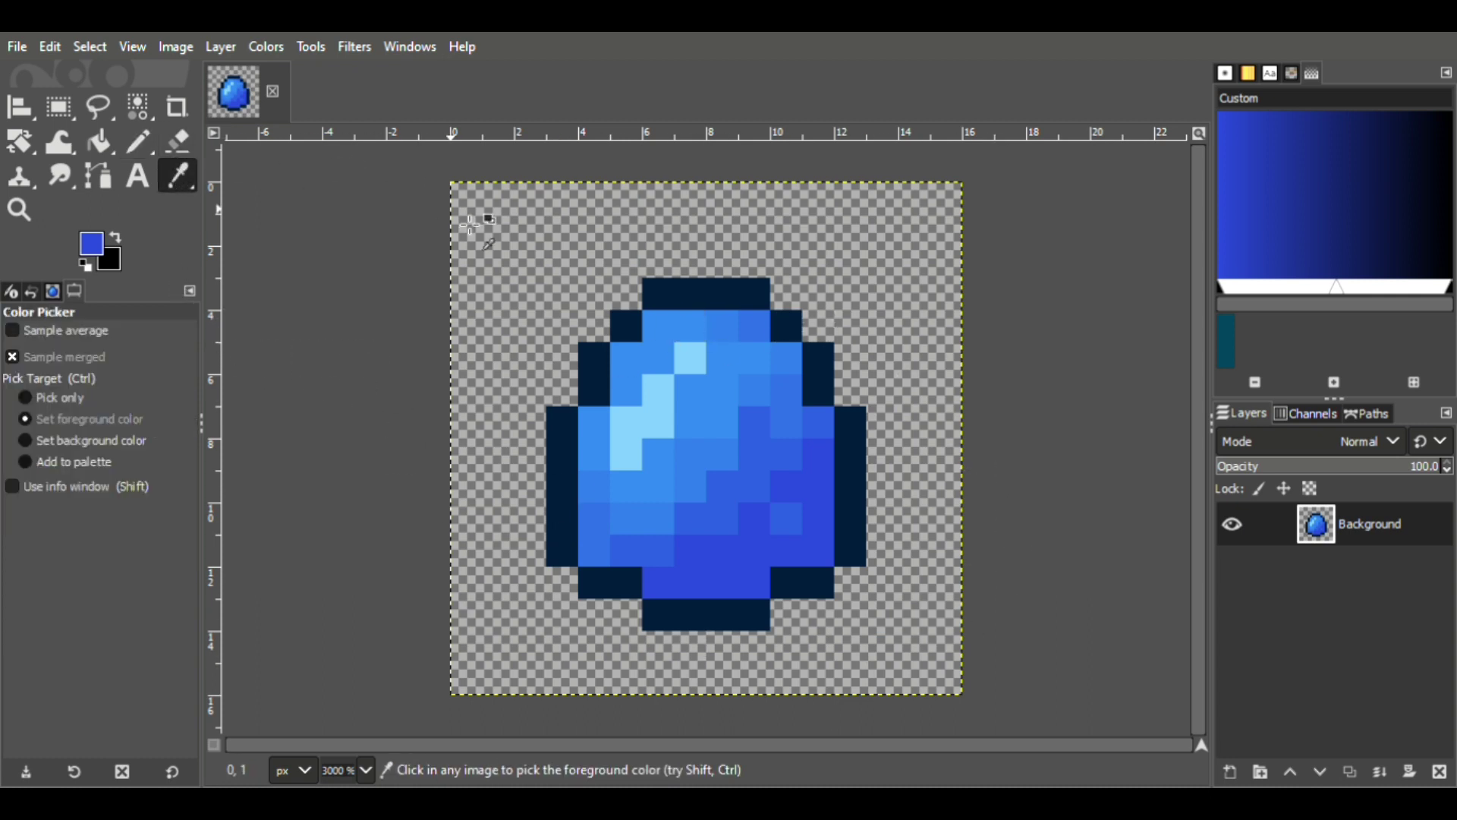
left_click(680, 390)
left_click(135, 155)
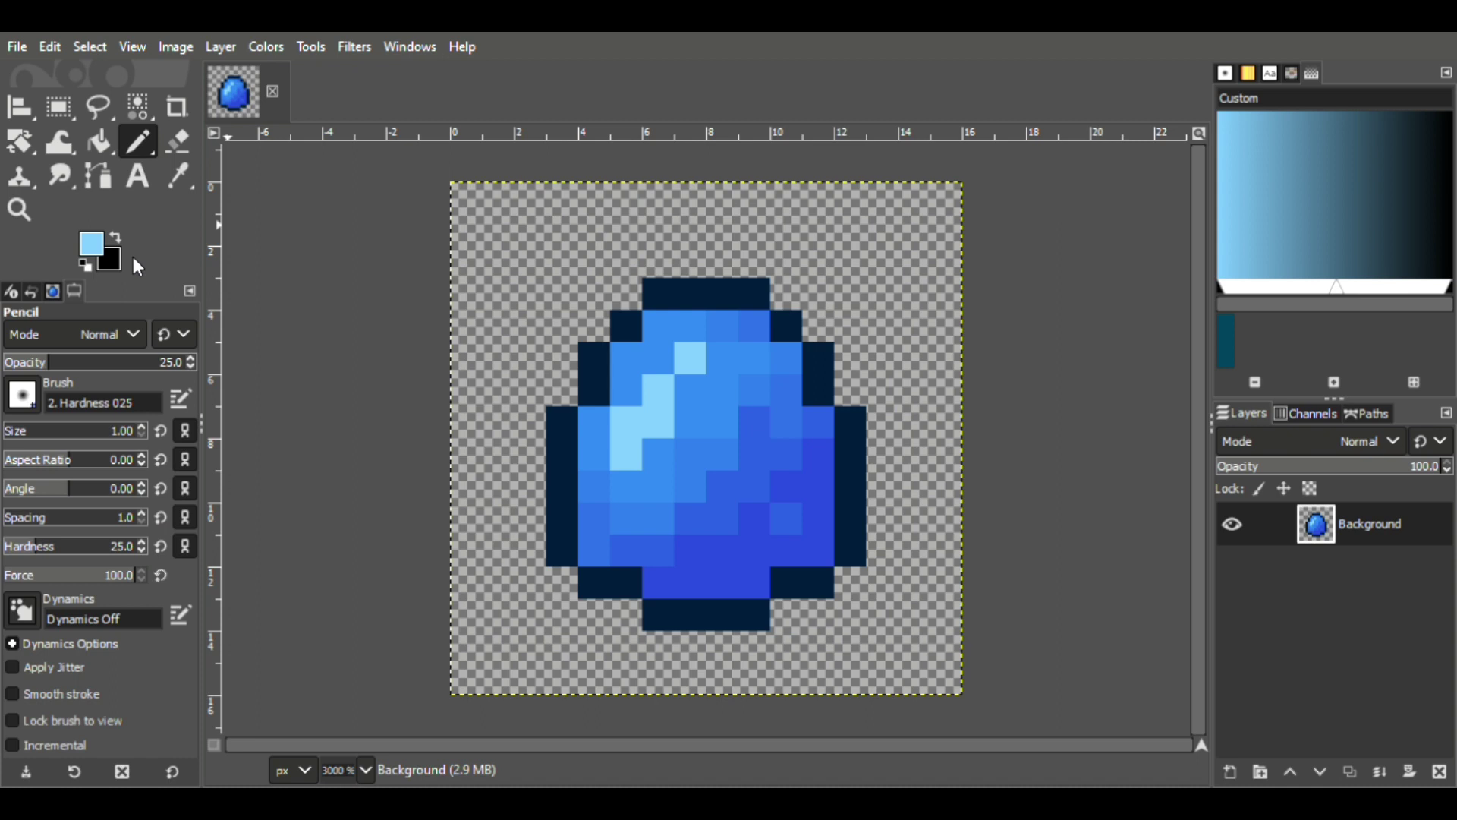
left_click(176, 367)
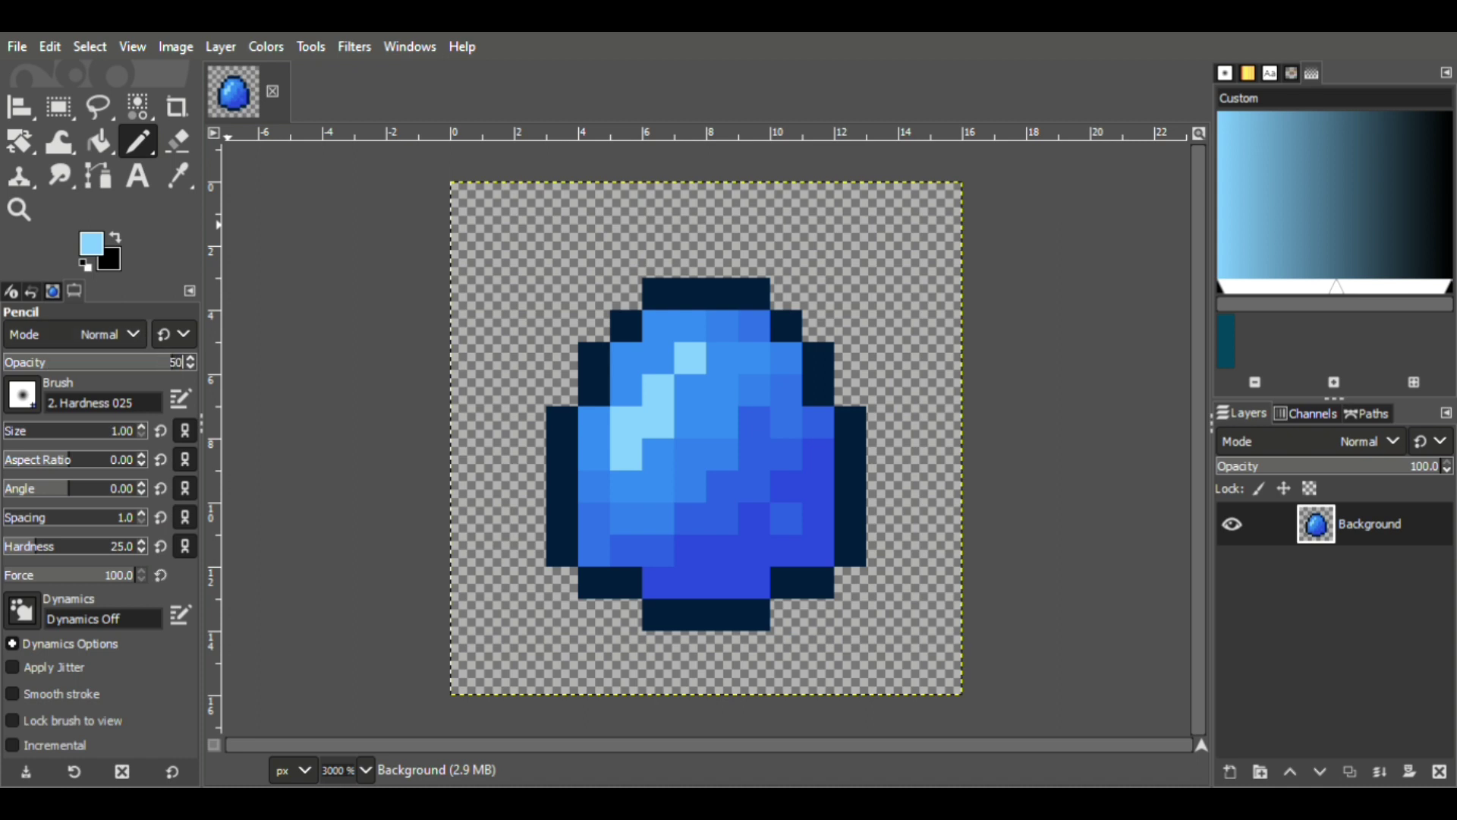
type("50")
key("Return")
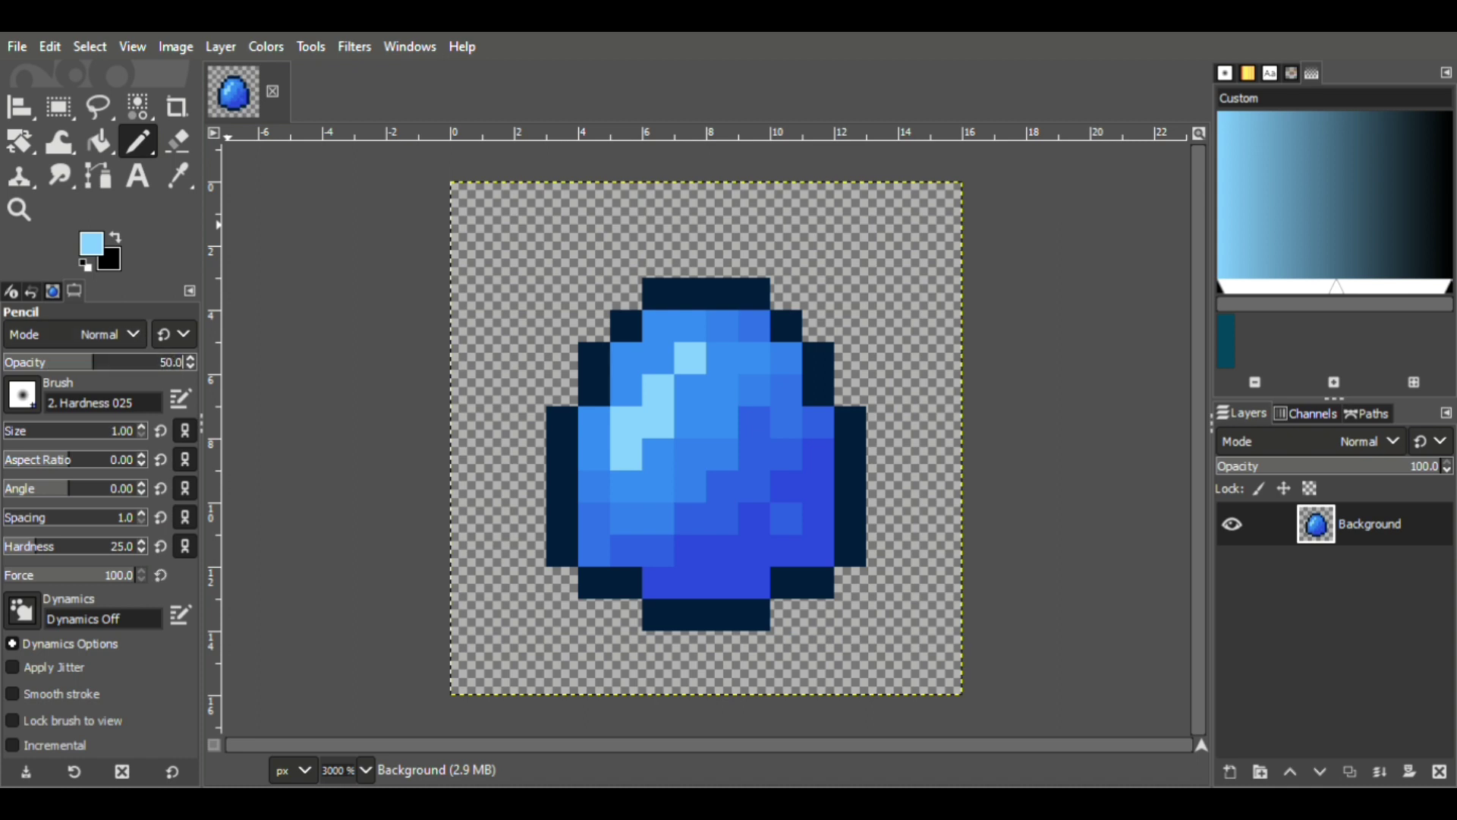
left_click(628, 390)
left_click(658, 356)
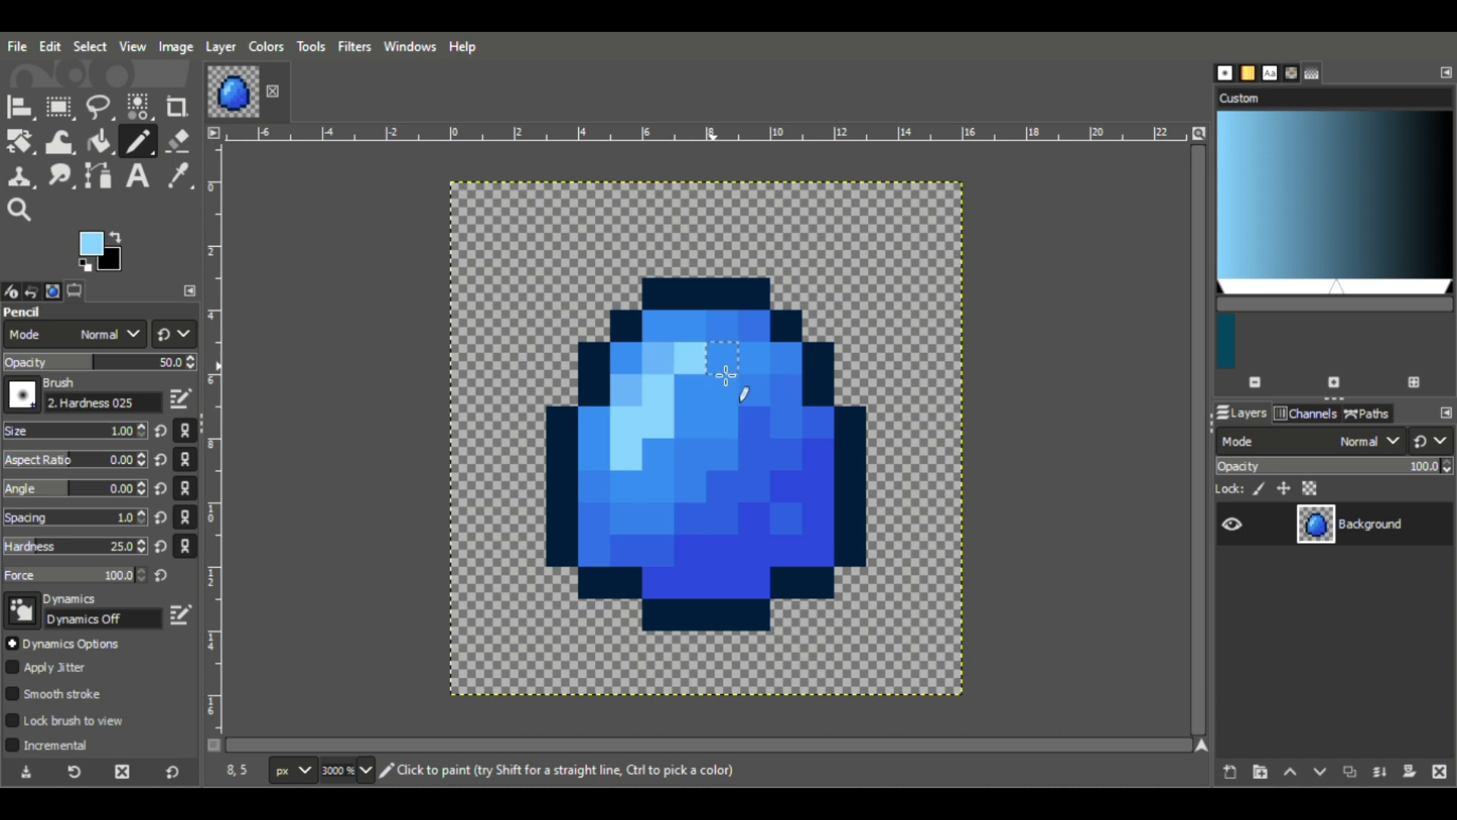
left_click(691, 325)
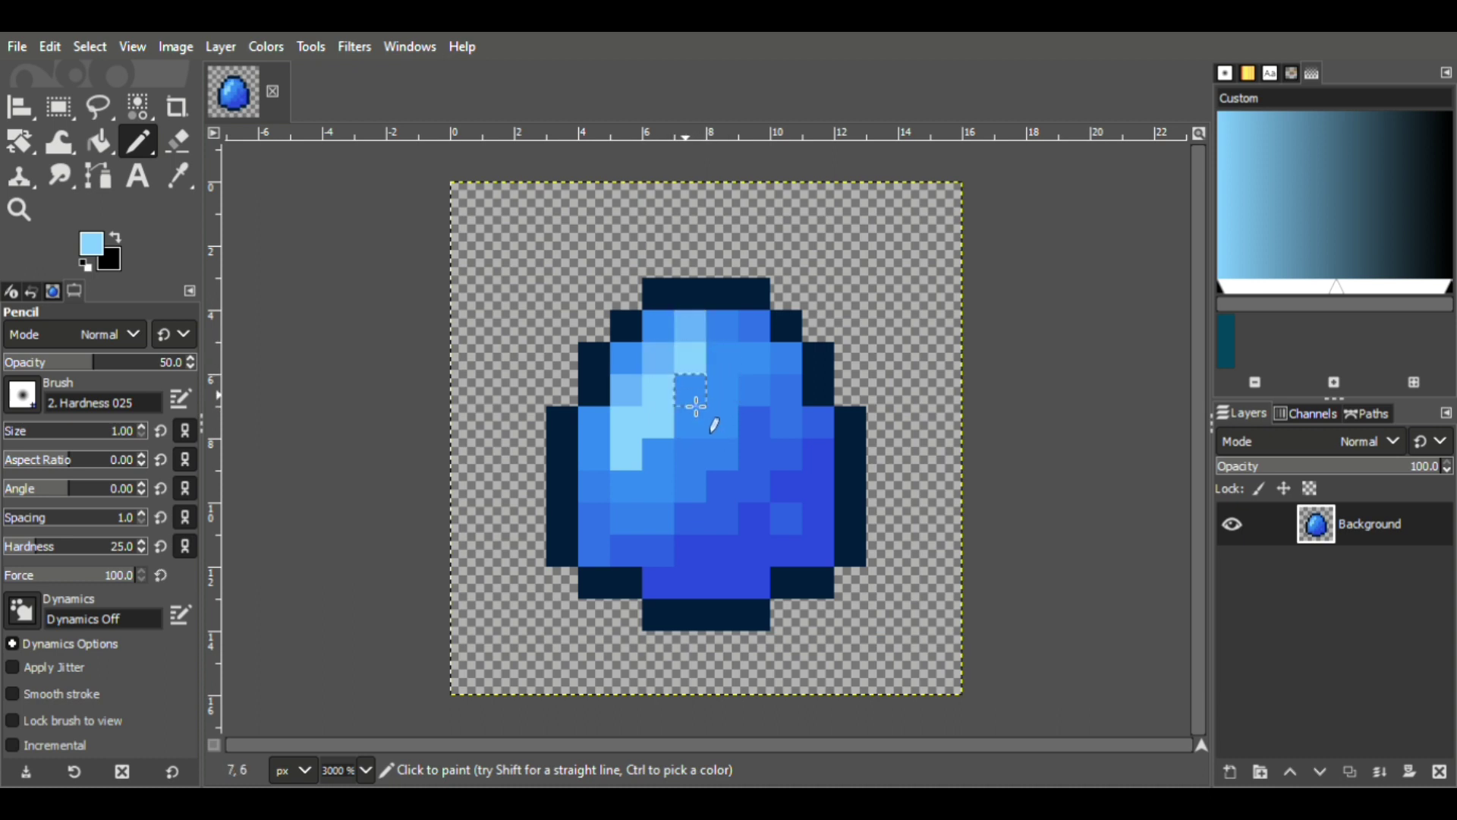
Soften the lower end and the right-hand side of the egg's highlight with 50-opacity light-blue pixels.
left_click(661, 464)
left_click(631, 487)
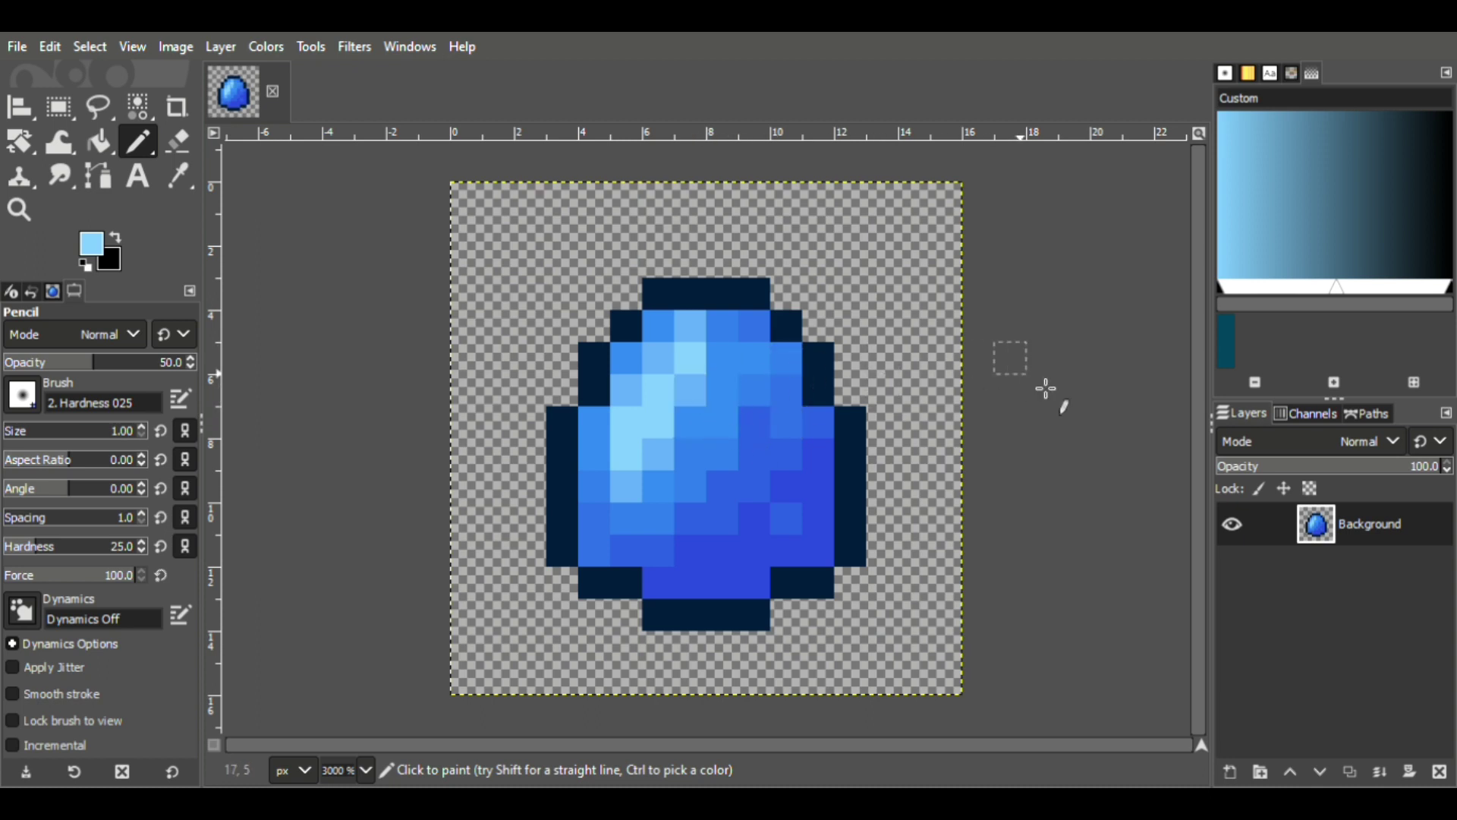
left_click(725, 363)
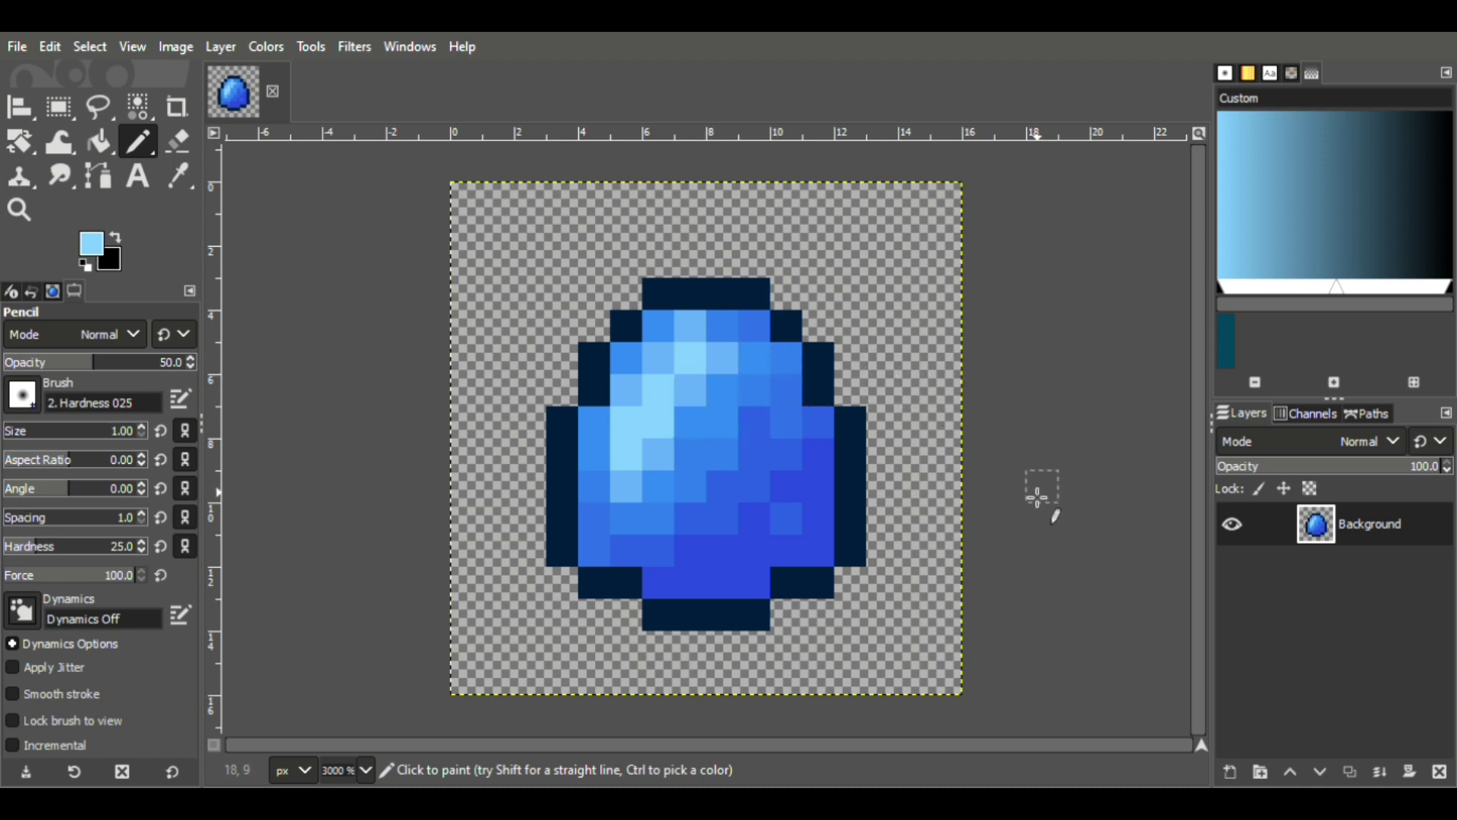
Repaint the egg's outline along its bottom, lower-left corner and right side in a darker navy at 100 opacity.
left_click(50, 106)
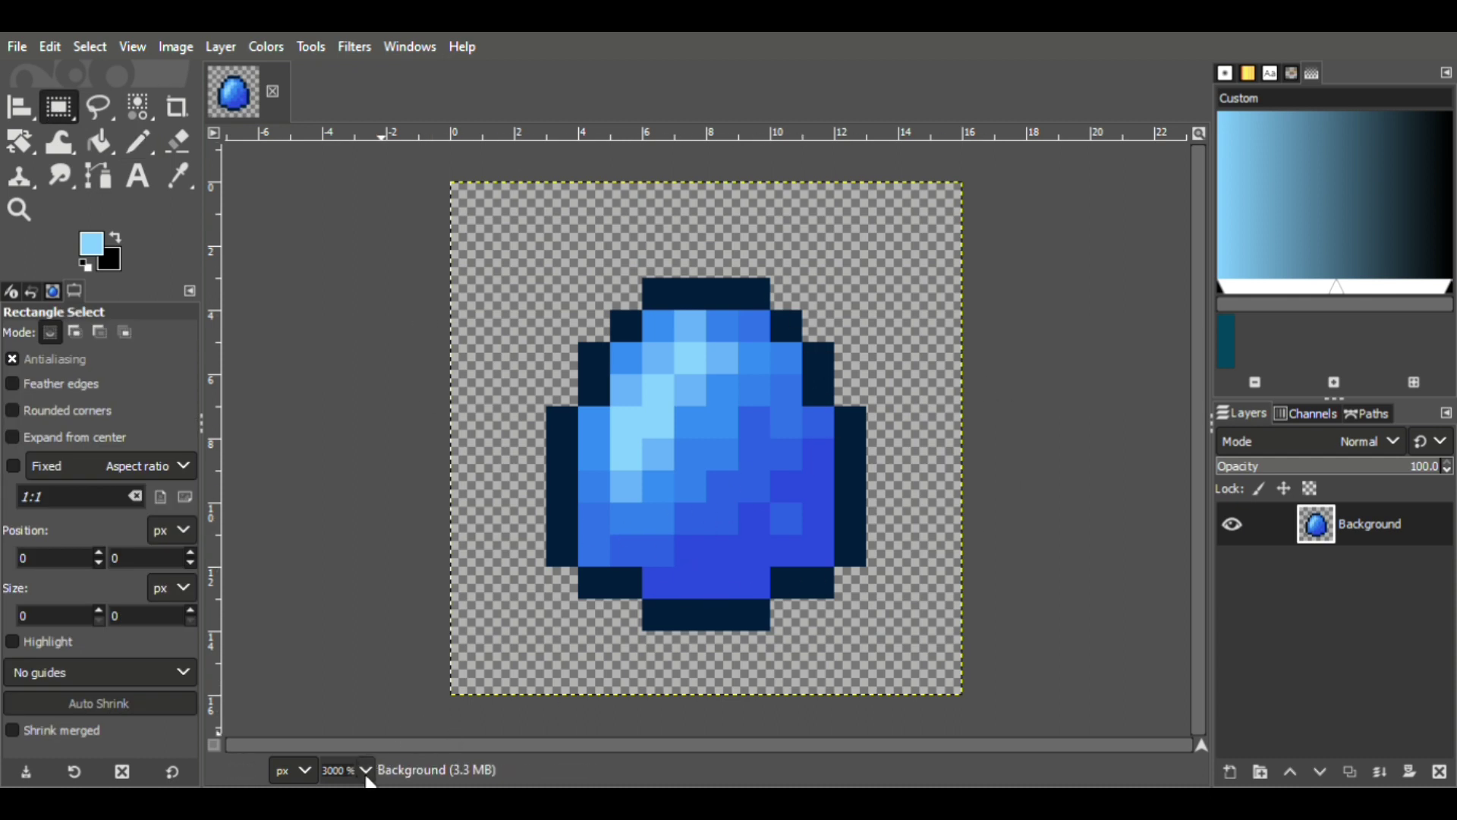
key("4")
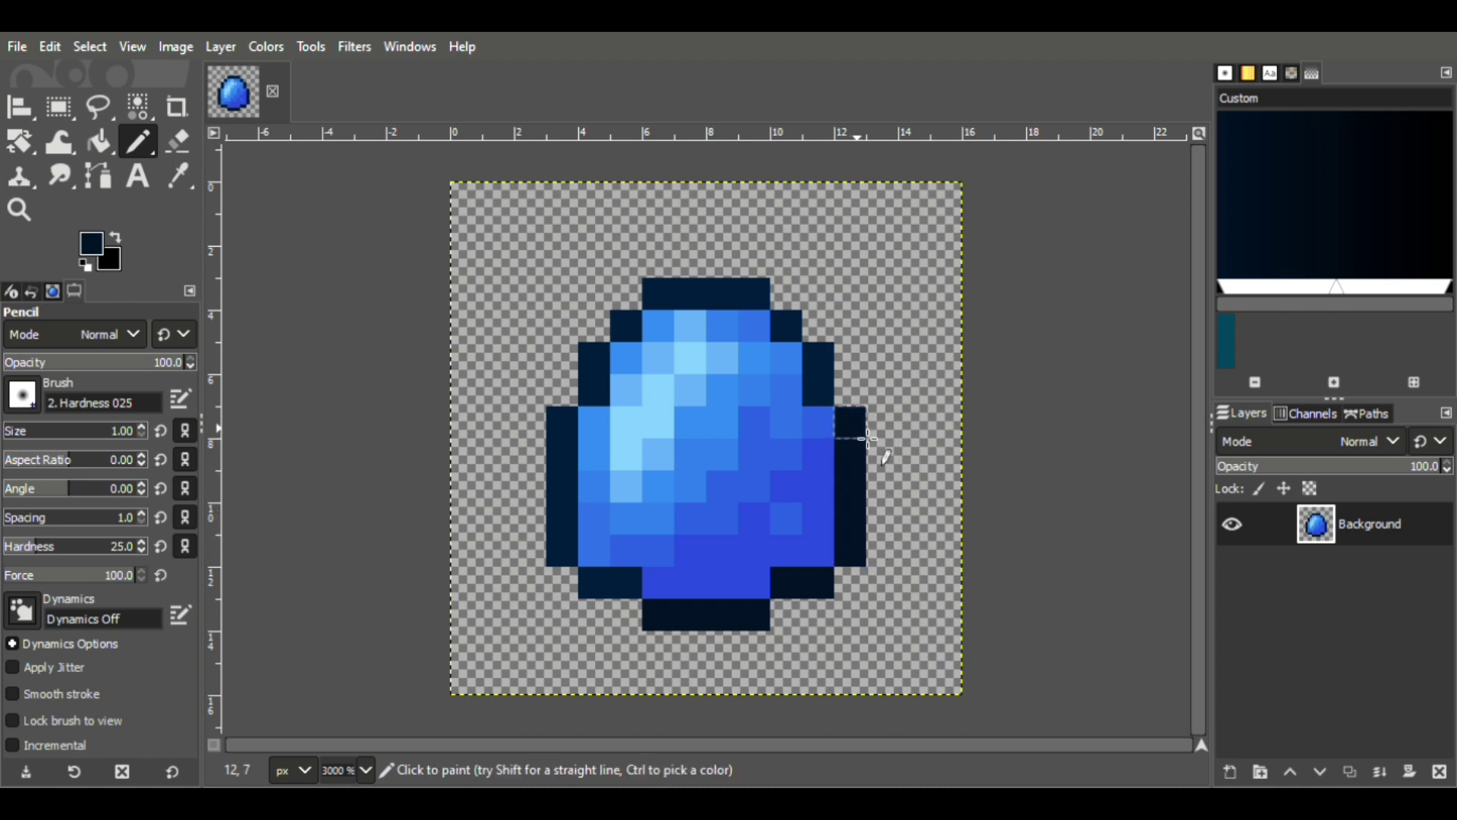
left_click(626, 582)
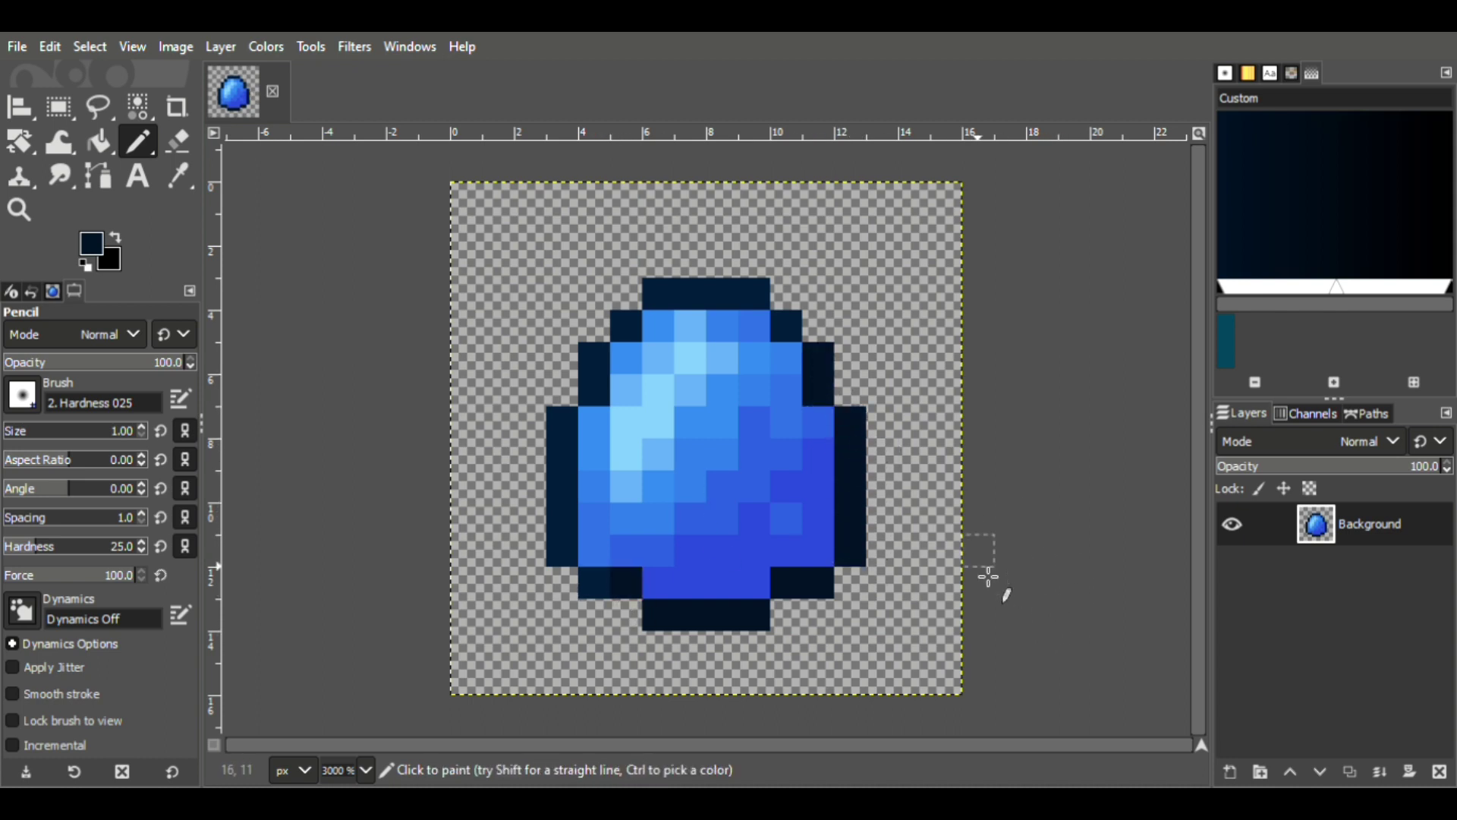
key("ctrl+z")
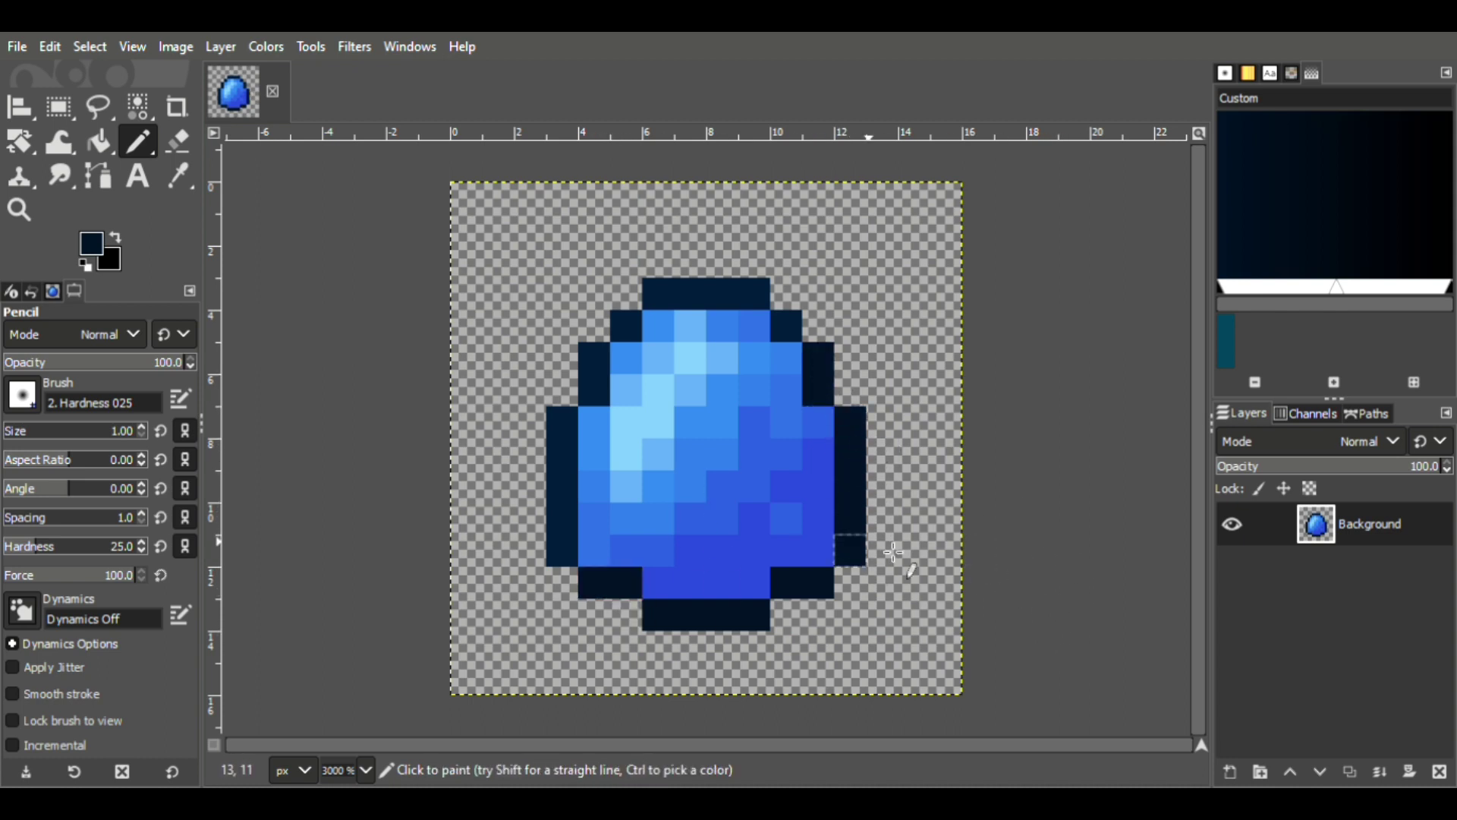
Sample the navy of the left outline, lighten it and repaint the egg outline's upper-left pixels at 100 opacity.
left_click(190, 182)
left_click(566, 432)
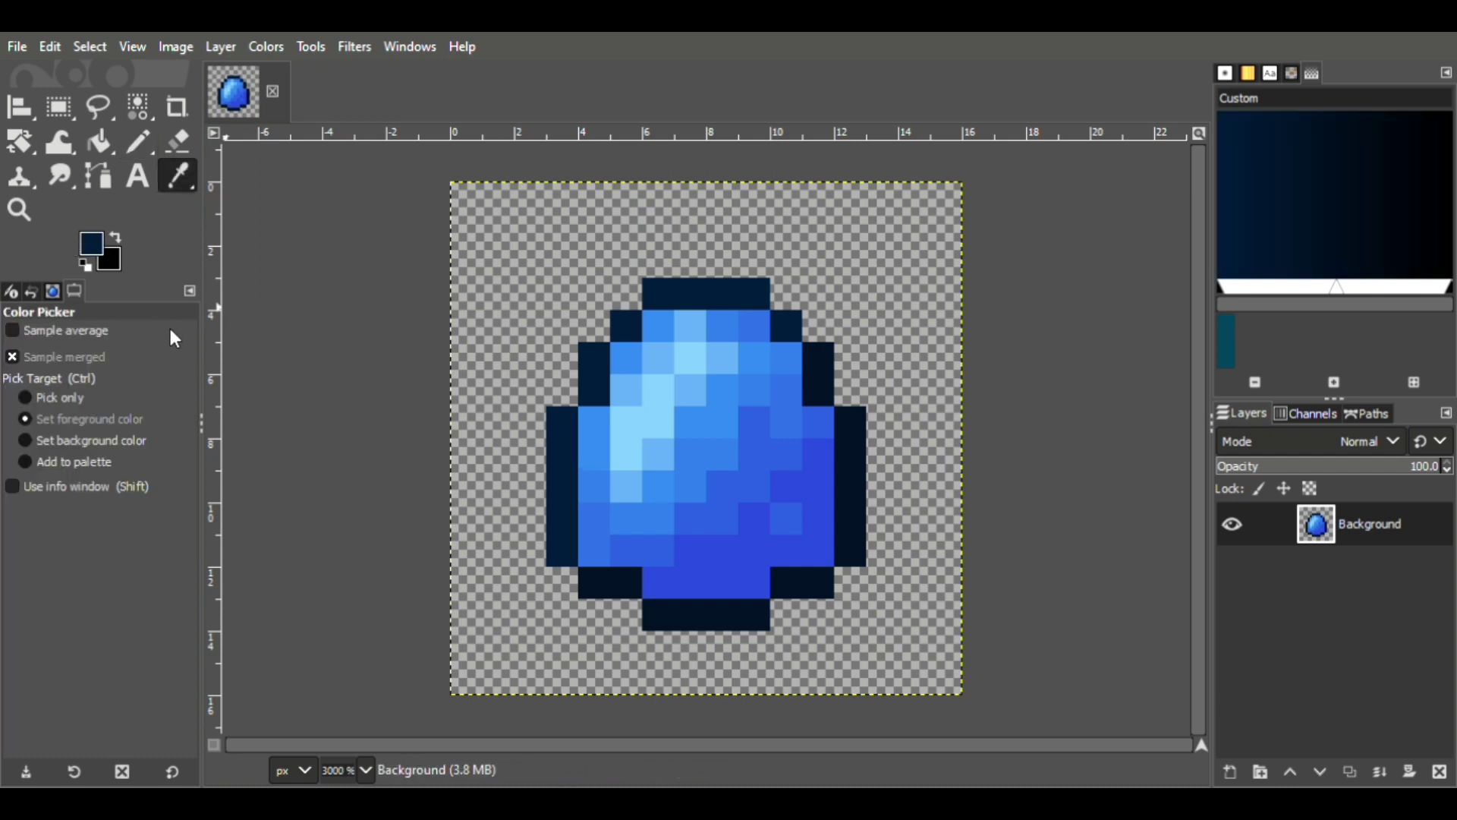
key("n")
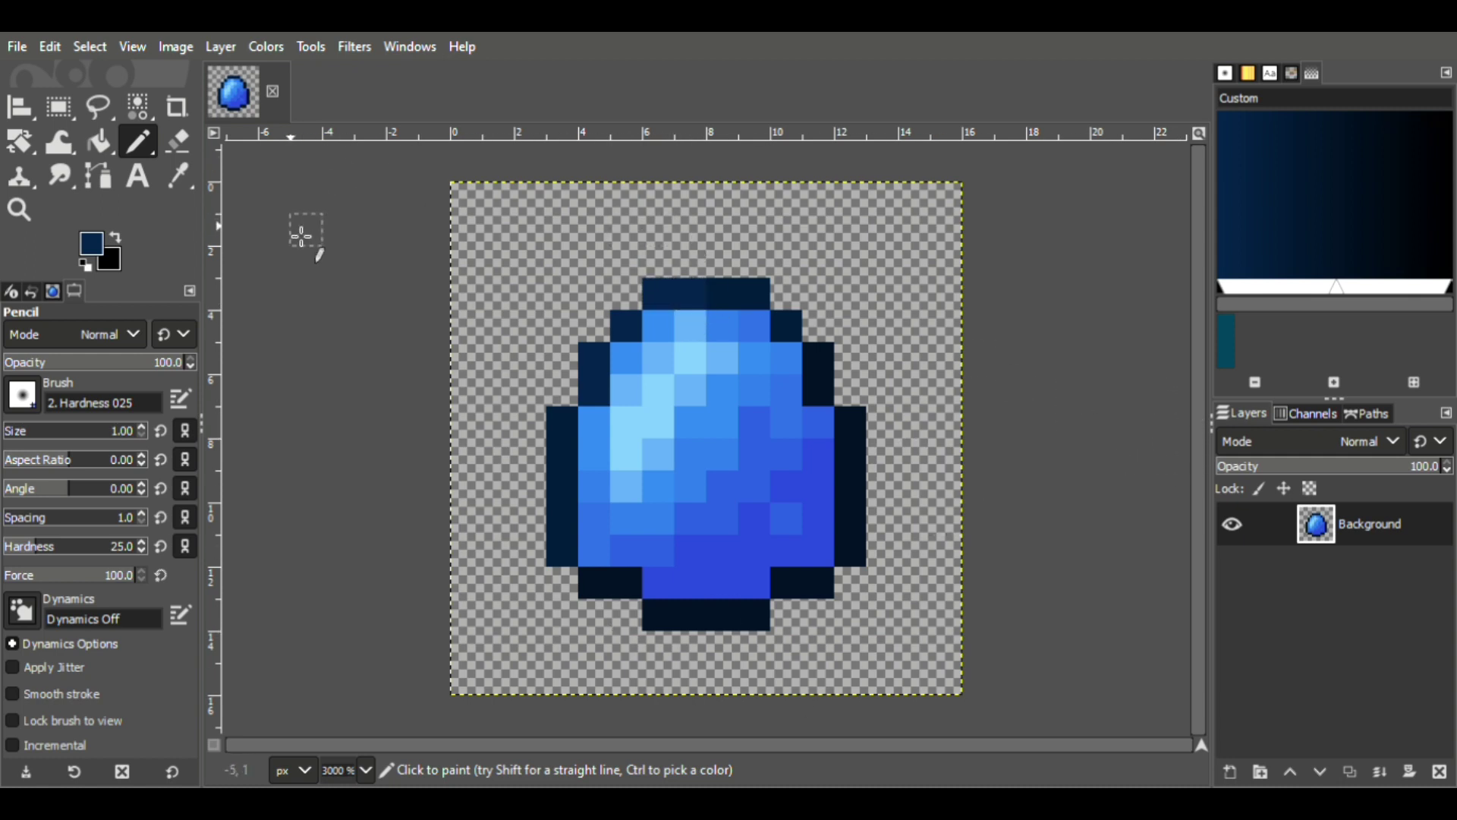
Save the finished egg image and export it.
left_click(21, 47)
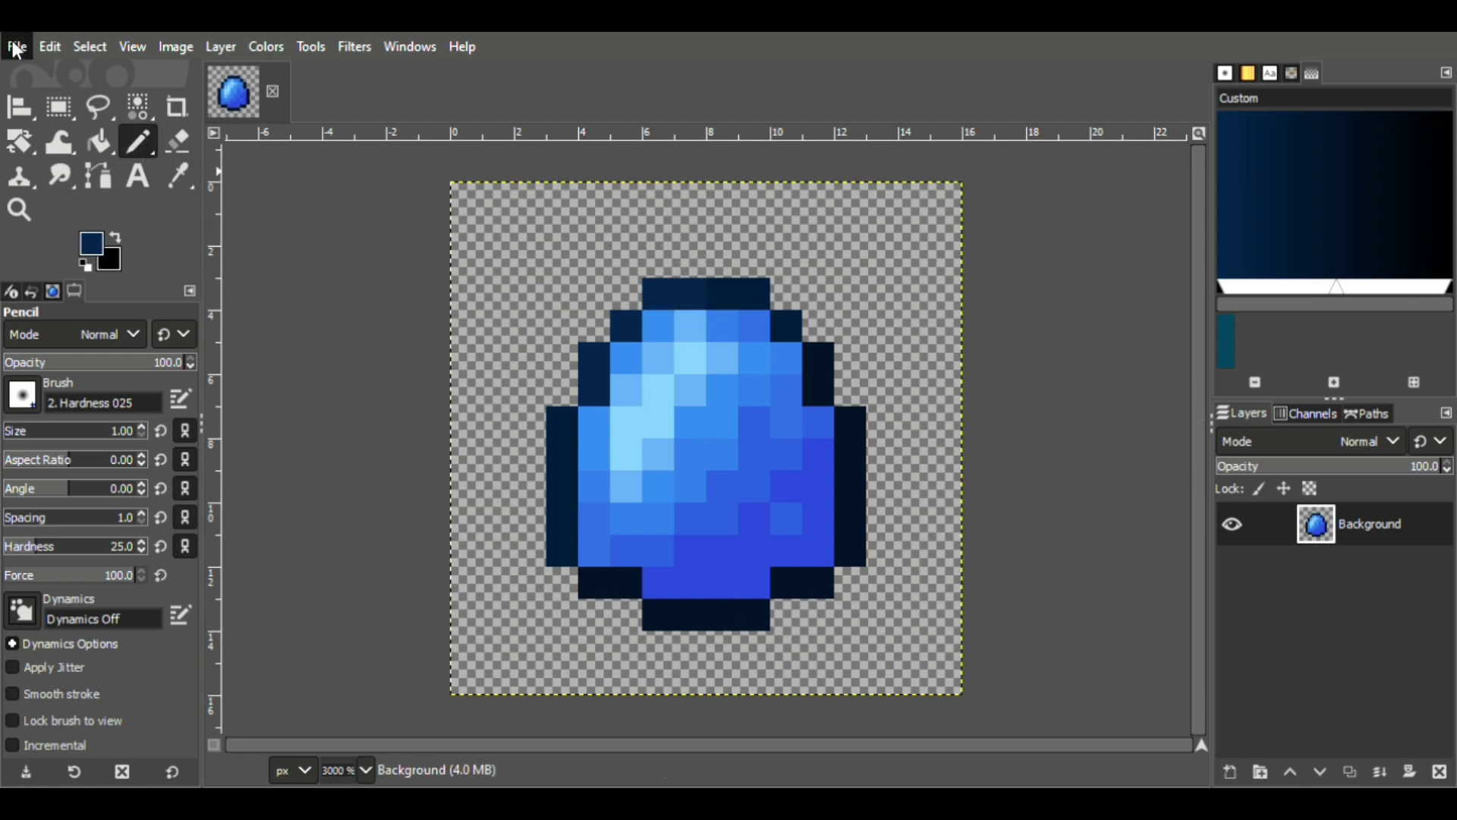
left_click(44, 261)
left_click(74, 380)
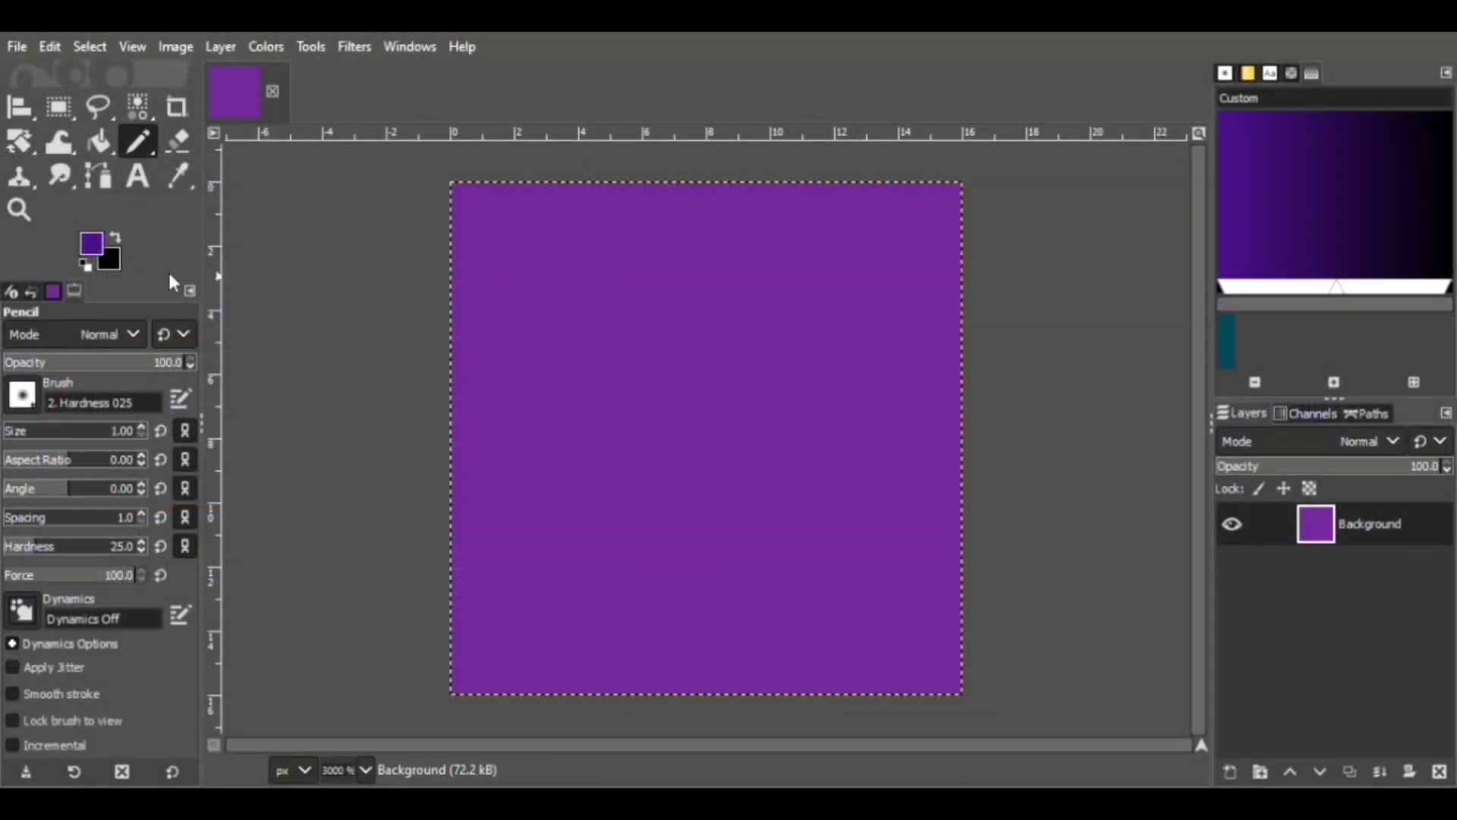
Draw a one-pixel dark-purple border around the edge of the purple 16 × 16 canvas.
left_click(185, 327)
left_click(467, 678)
left_click(946, 678, "shift")
left_click(946, 198, "shift")
left_click(467, 198, "shift")
left_click(467, 678, "shift")
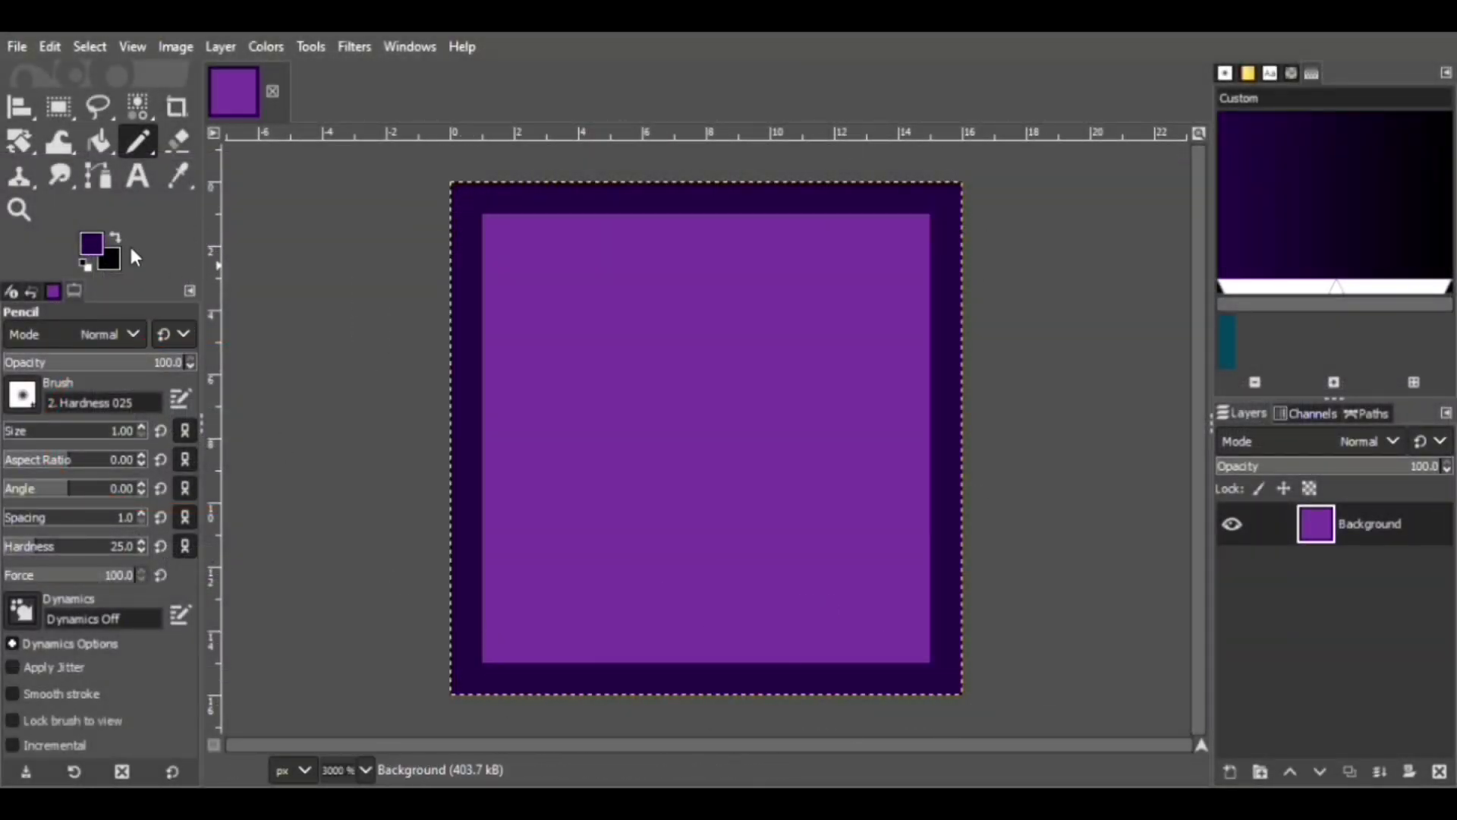
Paint a stepped indigo shadow in the square's lower-right corner and a light-purple highlight along its upper-left inner edges.
left_click(177, 176)
left_click(524, 250)
left_click(92, 243)
mouse_move(917, 661)
left_mouse_down()
mouse_move(895, 458)
mouse_move(780, 611)
mouse_move(818, 553)
left_mouse_up()
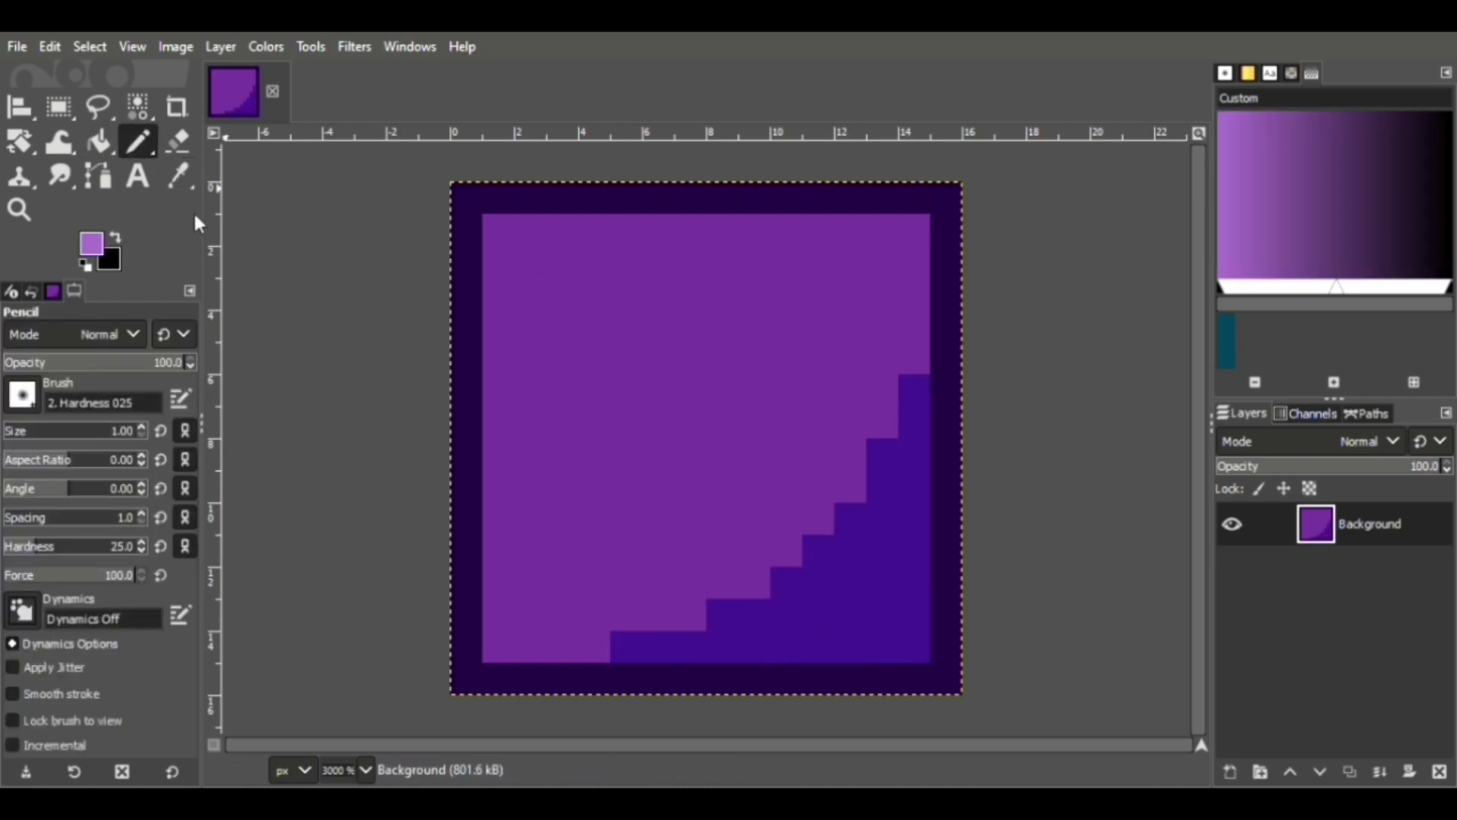
mouse_move(530, 423)
left_mouse_down()
mouse_move(544, 316)
mouse_move(721, 260)
left_mouse_up()
left_click(529, 486)
Sample the indigo shadow colour, lower the Pencil opacity and paint a jagged transition band along the shadow's diagonal edge.
left_click(873, 607, "ctrl")
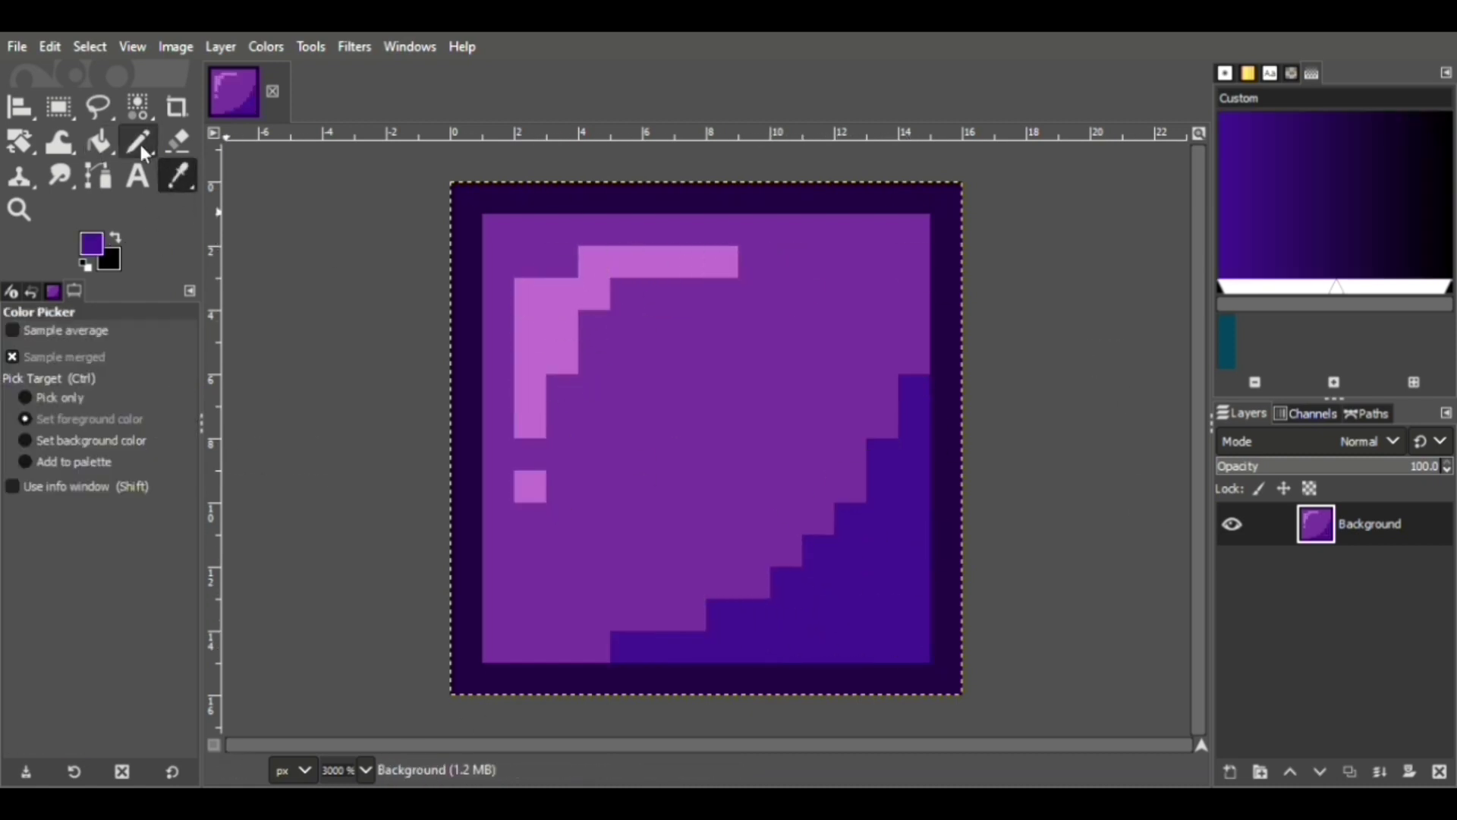
left_click(147, 362)
mouse_move(497, 646)
left_mouse_down()
mouse_move(754, 595)
mouse_move(904, 338)
mouse_move(910, 251)
left_mouse_up()
left_click(530, 615)
left_click(594, 583)
left_click(723, 485)
left_click(818, 421)
Set the Pencil opacity to 50 and paint a second, lighter transition band from the lower-left to the upper-right corner.
left_click(166, 365)
left_click_drag(166, 365, 113, 365)
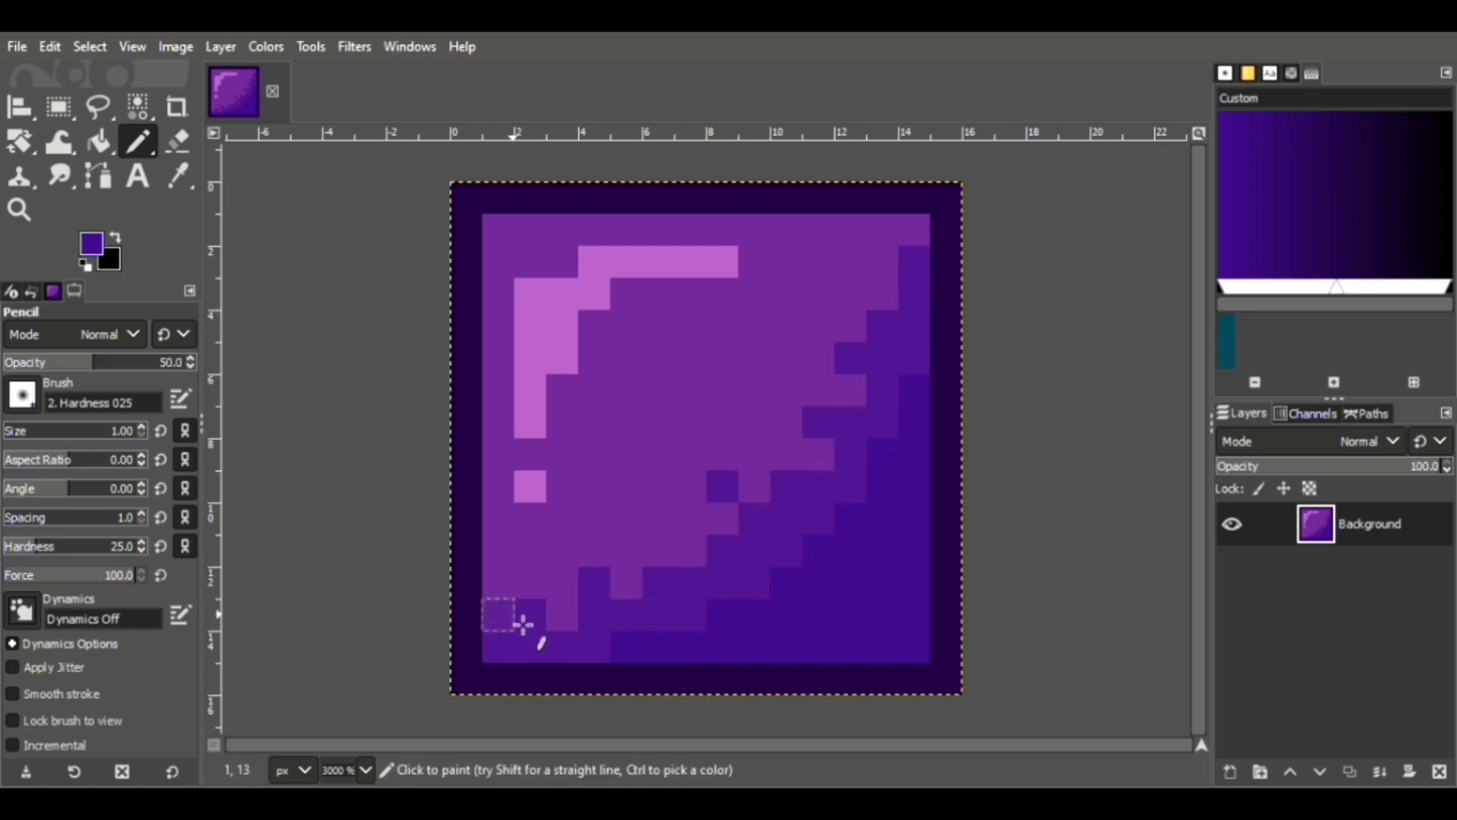
mouse_move(521, 618)
left_mouse_down()
mouse_move(729, 521)
mouse_move(794, 452)
mouse_move(883, 292)
mouse_move(817, 230)
left_mouse_up()
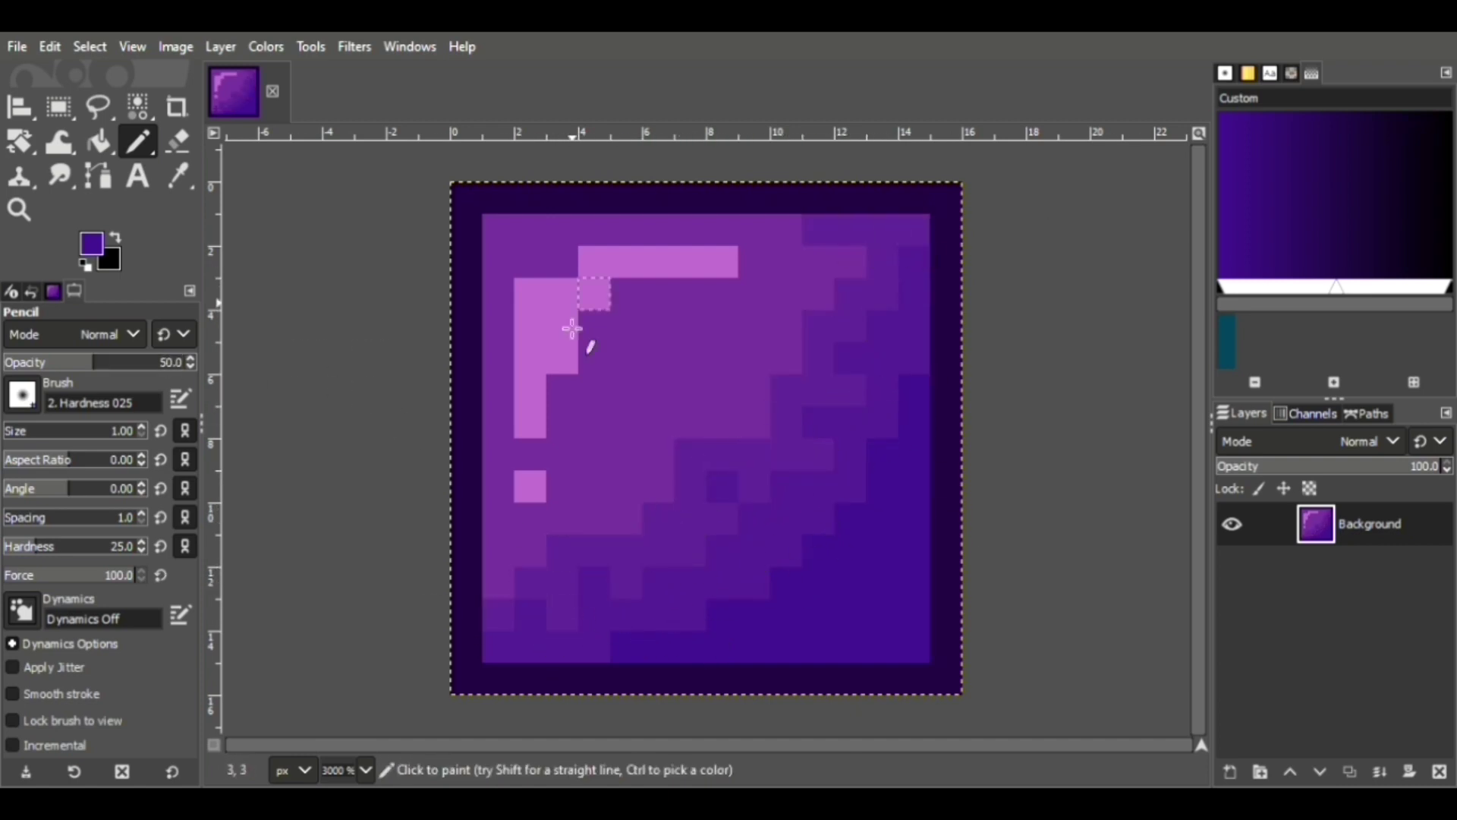
left_click(499, 551)
Paint faint transition pixels towards the highlight at 25 opacity, and break up the indigo shadow's edge with pixels at 100 opacity.
left_click(171, 361)
type("25")
key("Return")
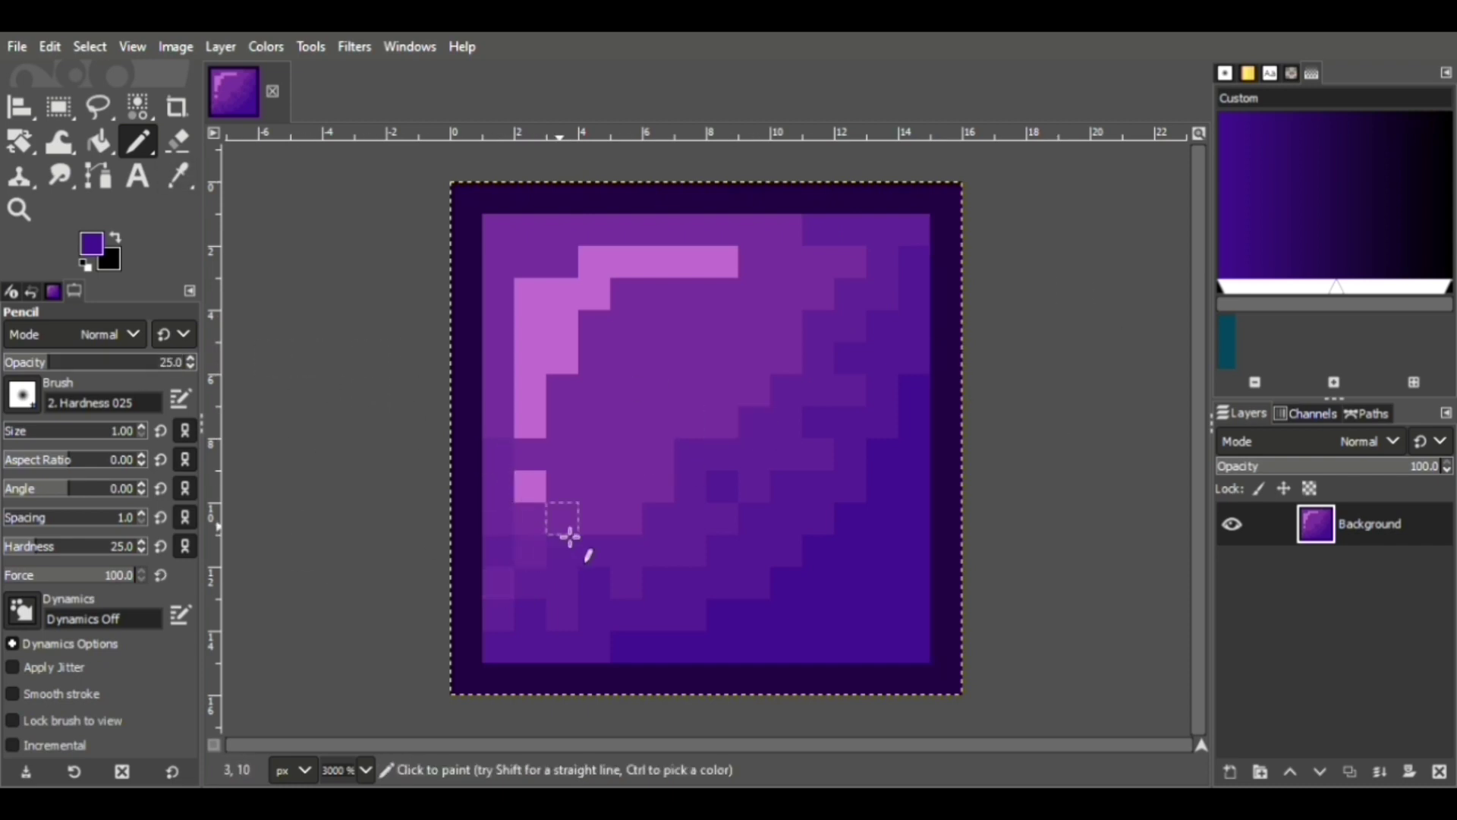
left_click_drag(114, 362, 196, 362)
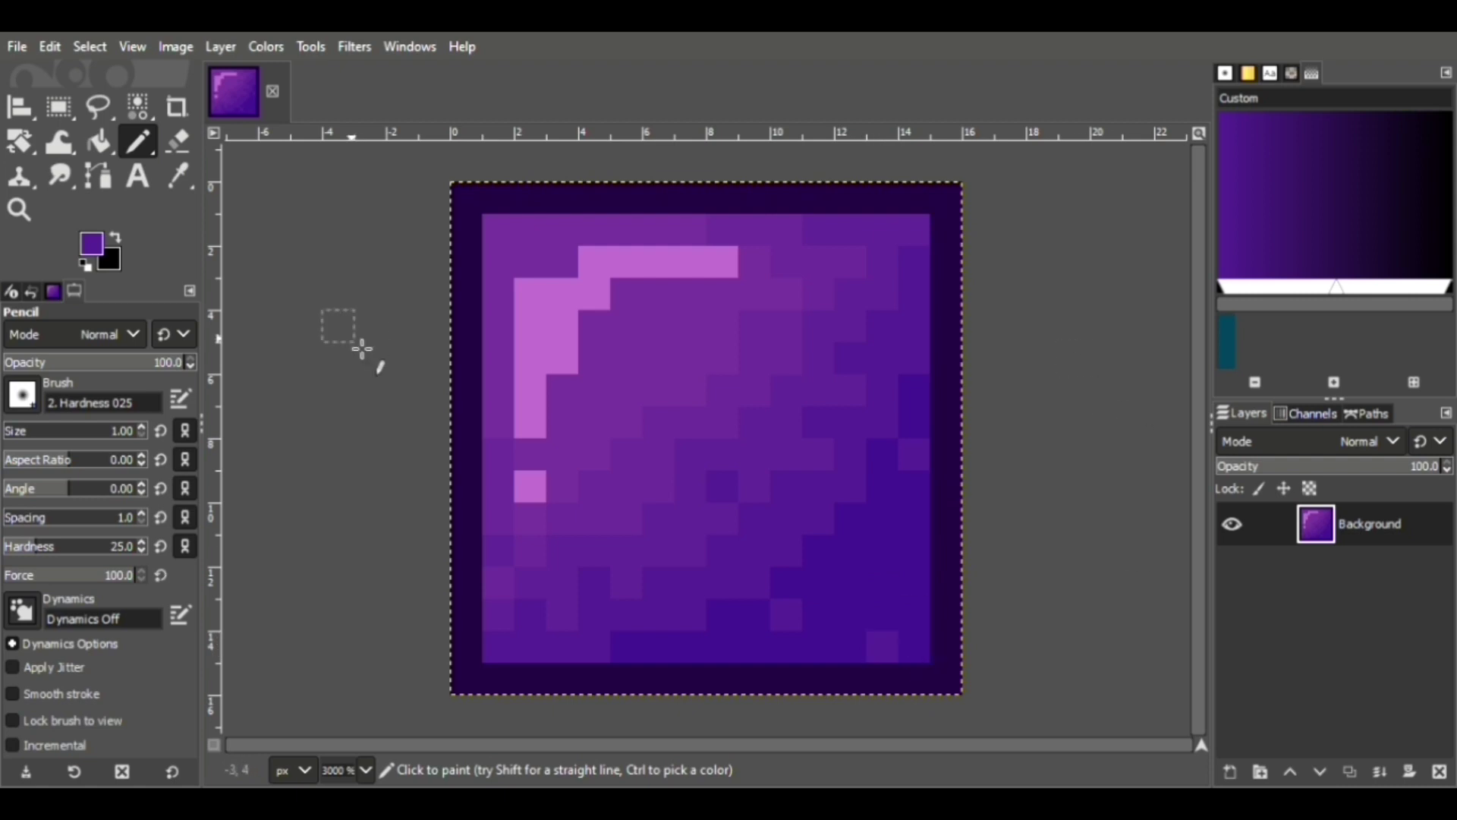
Sample the light-purple highlight colour, set the Pencil opacity to 66 and paint softer pixels around the highlight's edges.
left_click(721, 275, "ctrl")
left_click(124, 362)
left_click(529, 456)
left_click(497, 342)
left_click(562, 262)
left_click(659, 228)
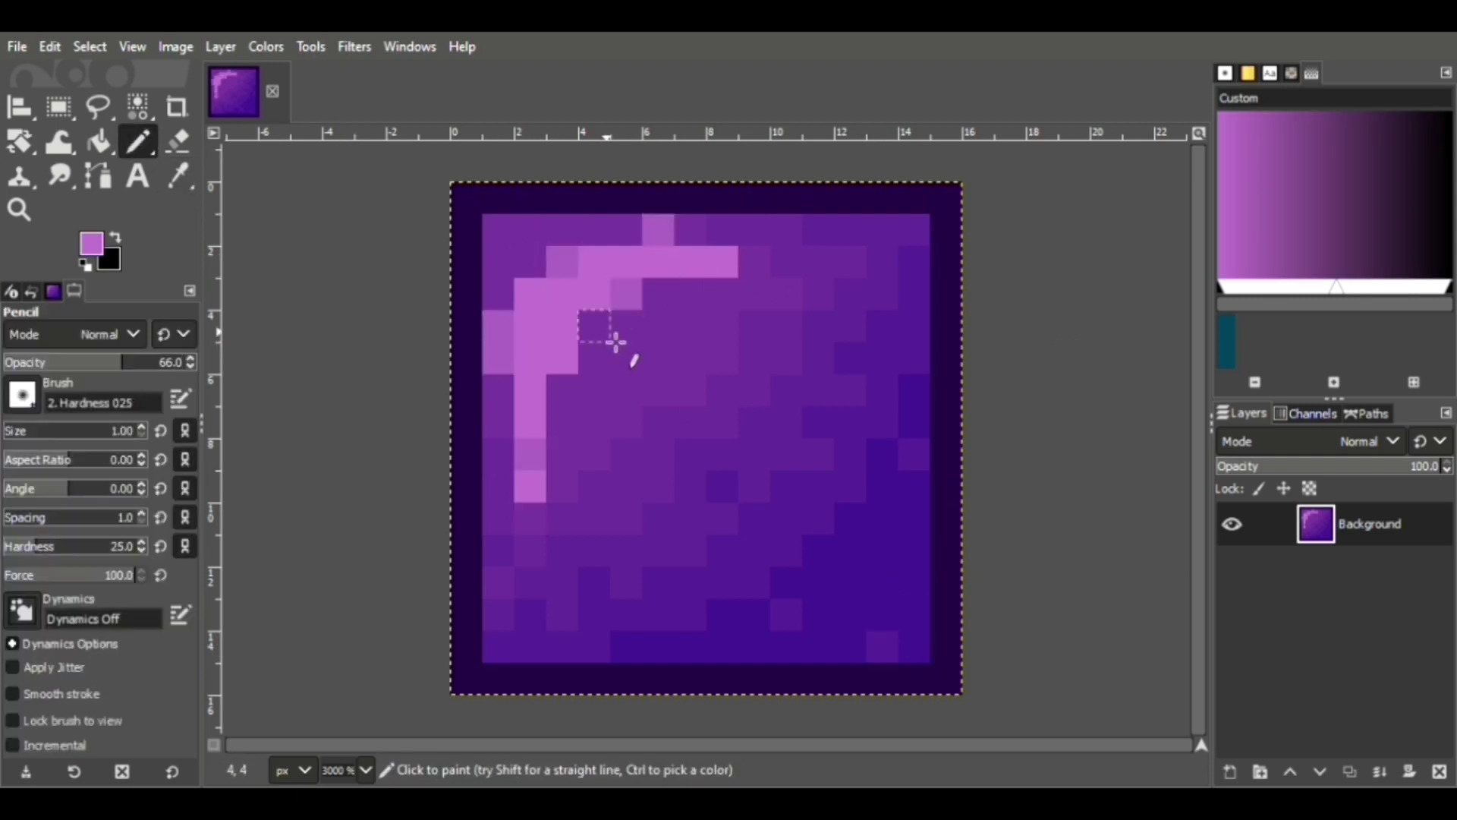
left_click(599, 330)
left_click(691, 292)
Set the Pencil opacity to 33 and paint fainter light-purple pixels around the highlight's ends and inner corner.
left_click(63, 362)
left_click(561, 410)
left_click(535, 519)
left_click_drag(516, 292, 757, 267)
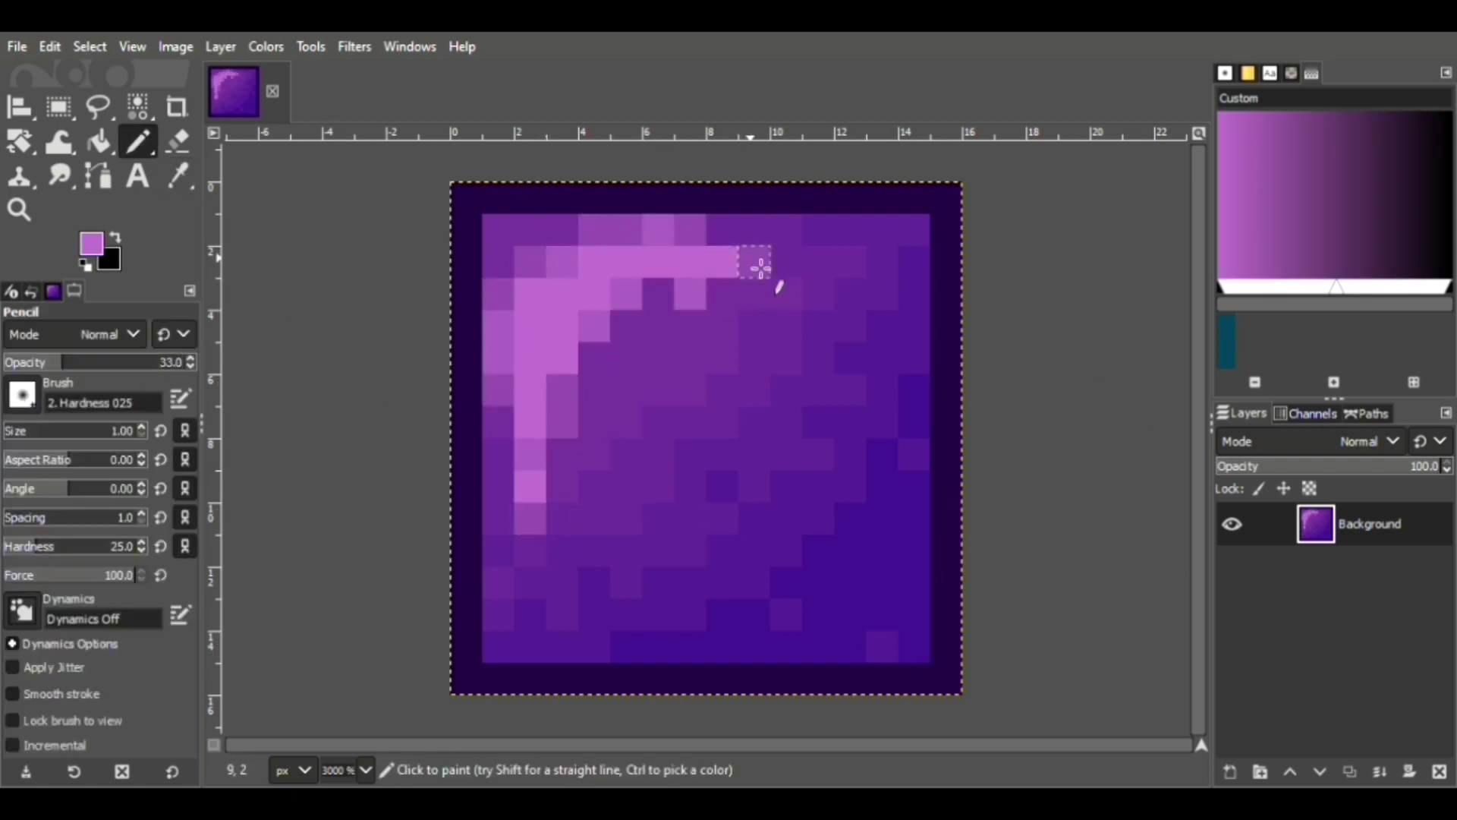
left_click(641, 327)
left_click(721, 294)
left_click(642, 390)
left_click(722, 326)
Lighten the border's upper-left corner with a brighter dark purple, fading it along the top and left sides at 50 opacity.
key("r")
scroll(718, 589, "down", 4, "ctrl")
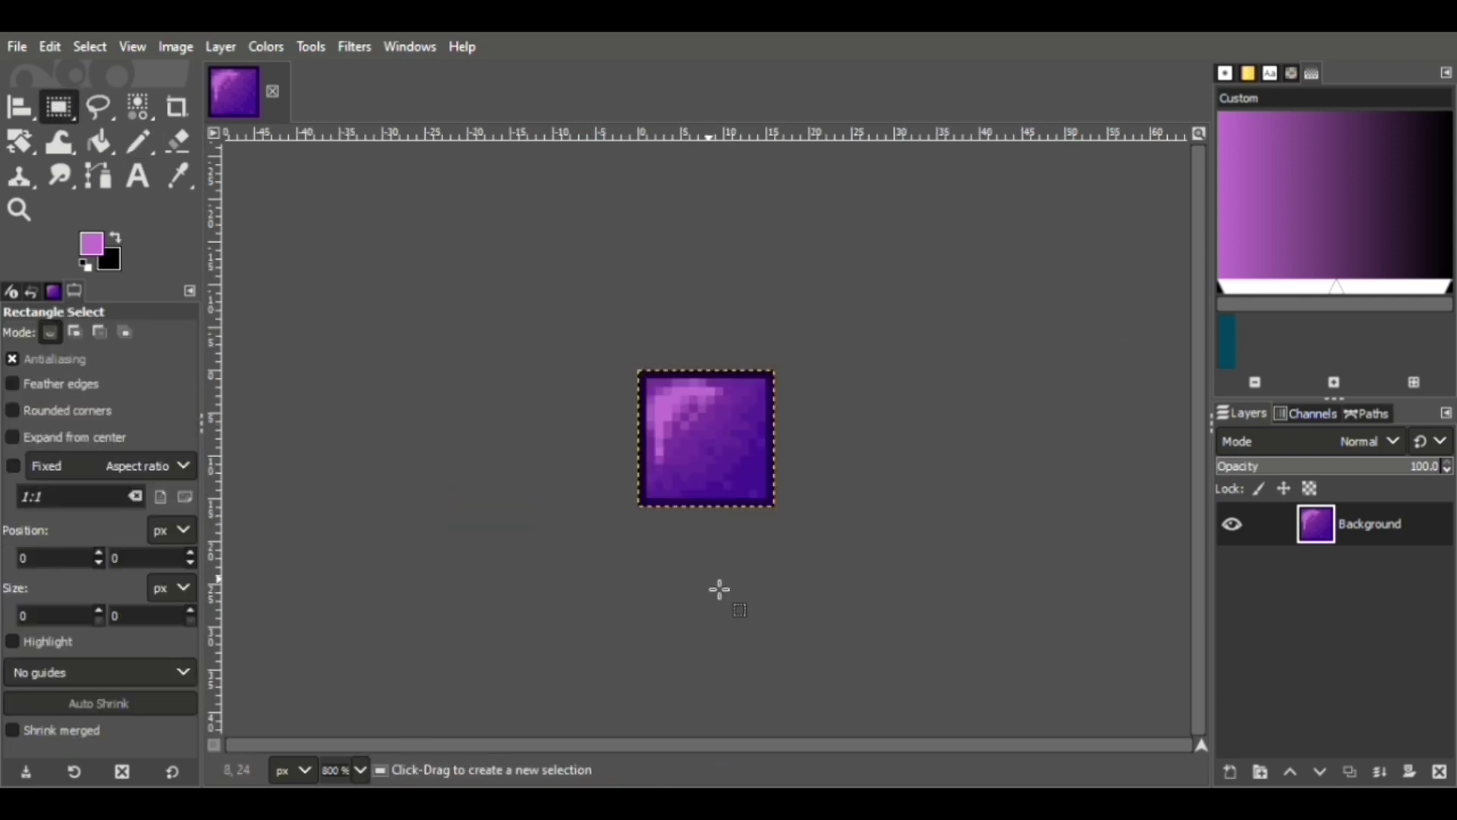
scroll(719, 589, "up", 4, "ctrl")
key("n")
left_click(490, 213, "ctrl")
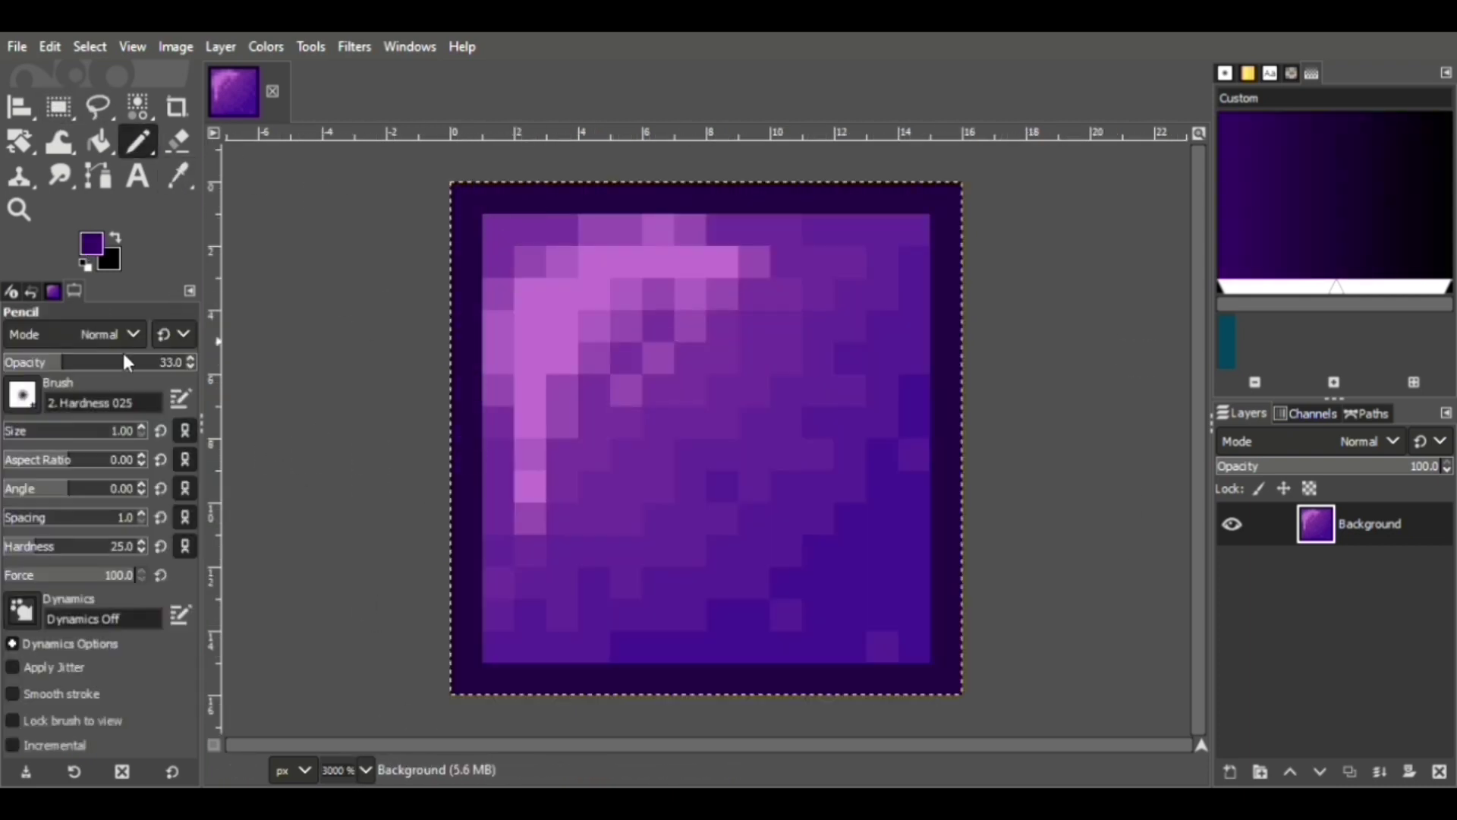
left_click(92, 362)
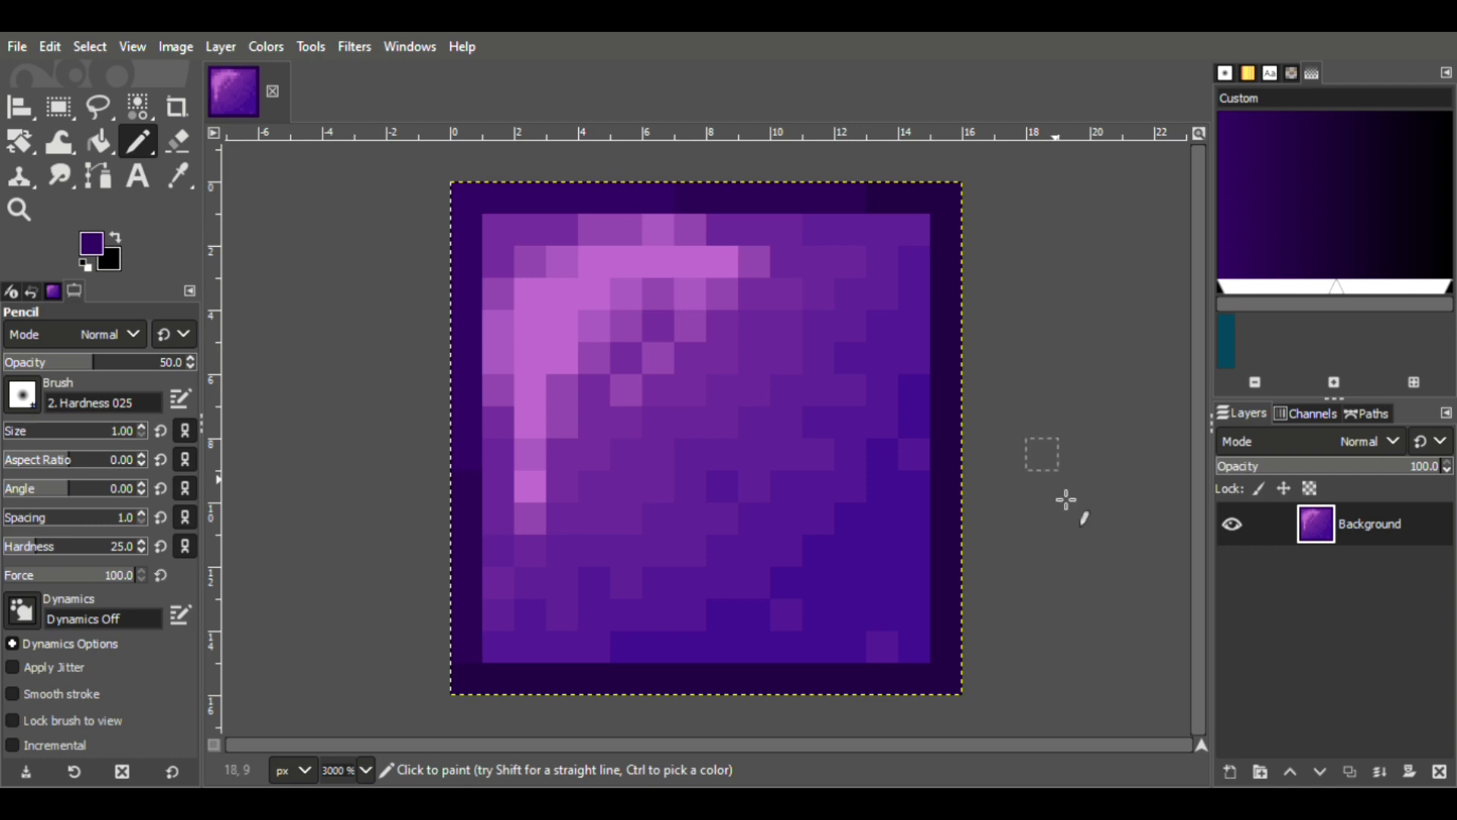
left_click(58, 104)
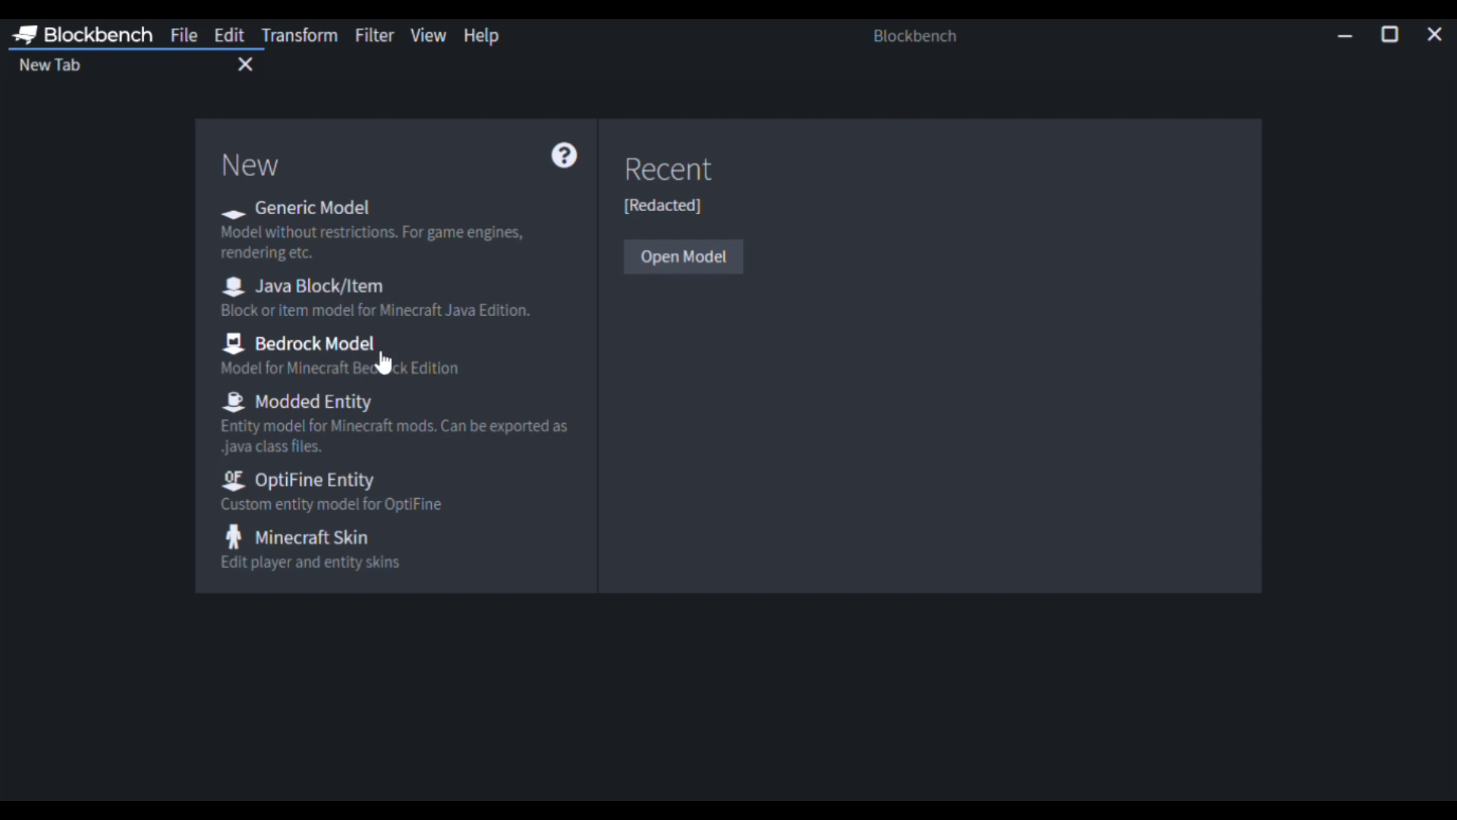
In Blockbench, create a Bedrock Model project named myentity with Box UV and a 16 × 16 texture size.
left_click(337, 357)
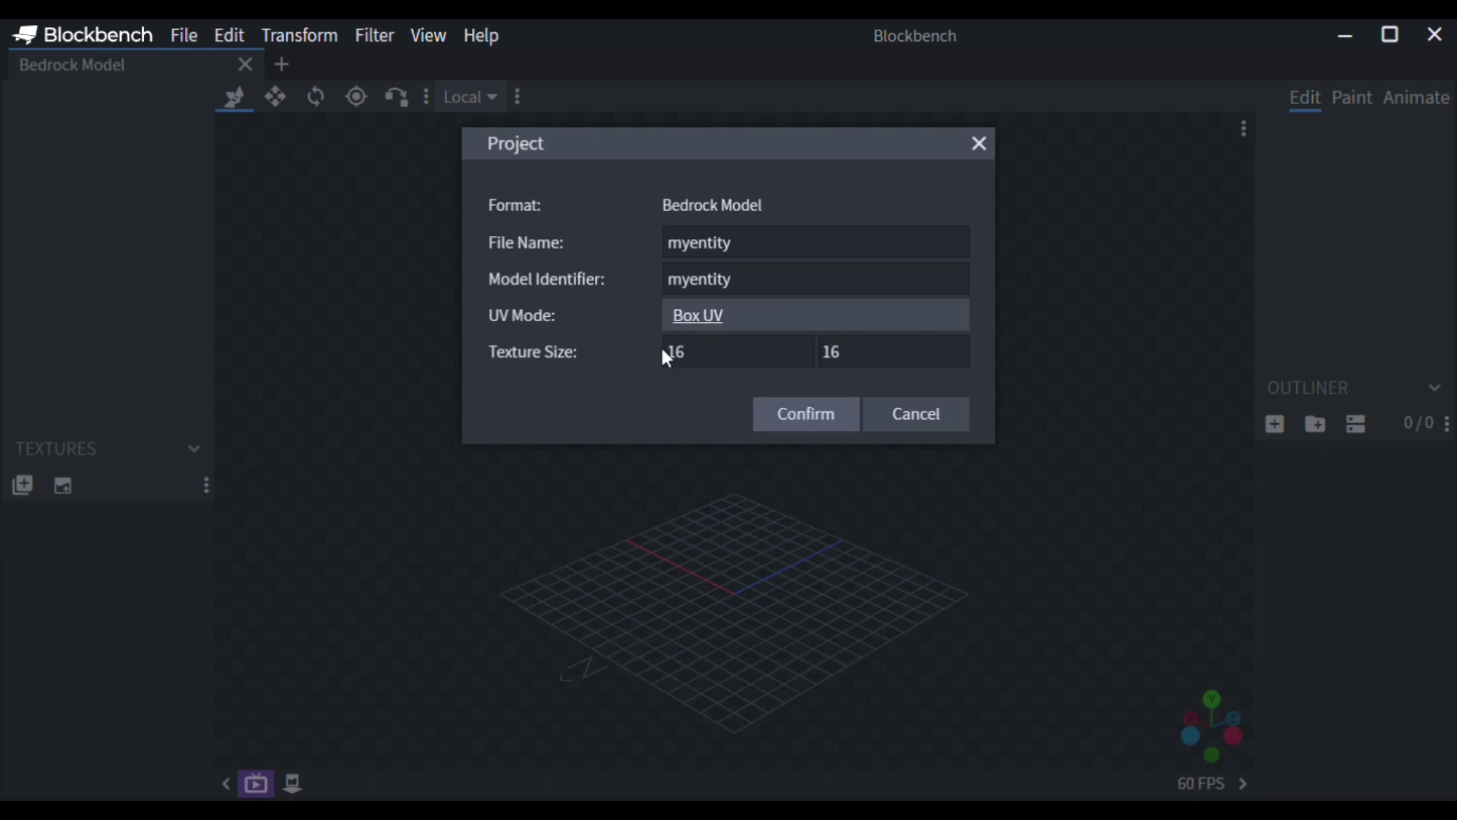
left_click(820, 414)
scroll(948, 534, "down", 5)
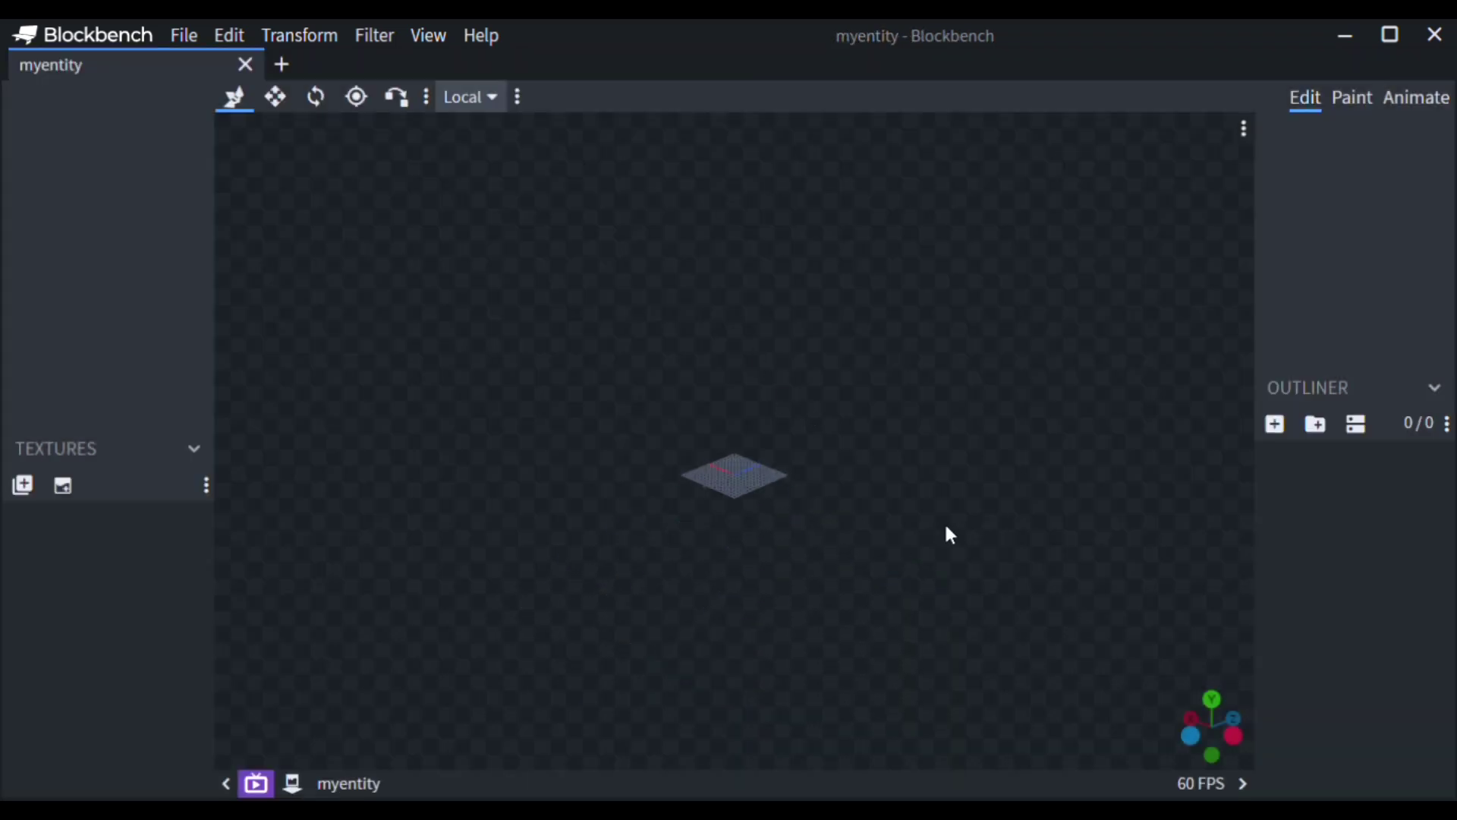
scroll(948, 534, "up", 5)
left_click_drag(949, 534, 1053, 530)
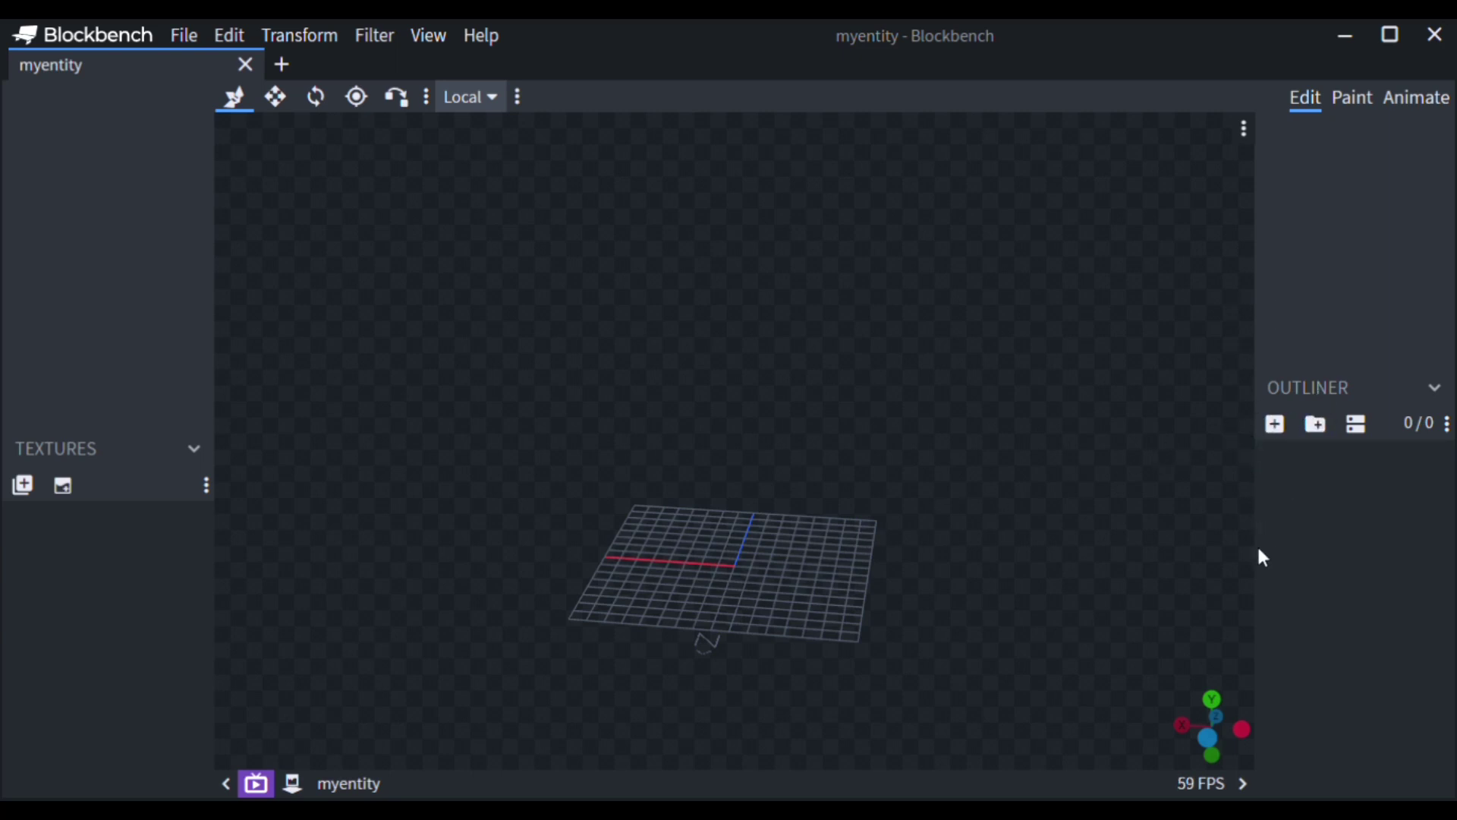
Add a group named base and place a new cube inside it.
left_click_drag(862, 593, 794, 591)
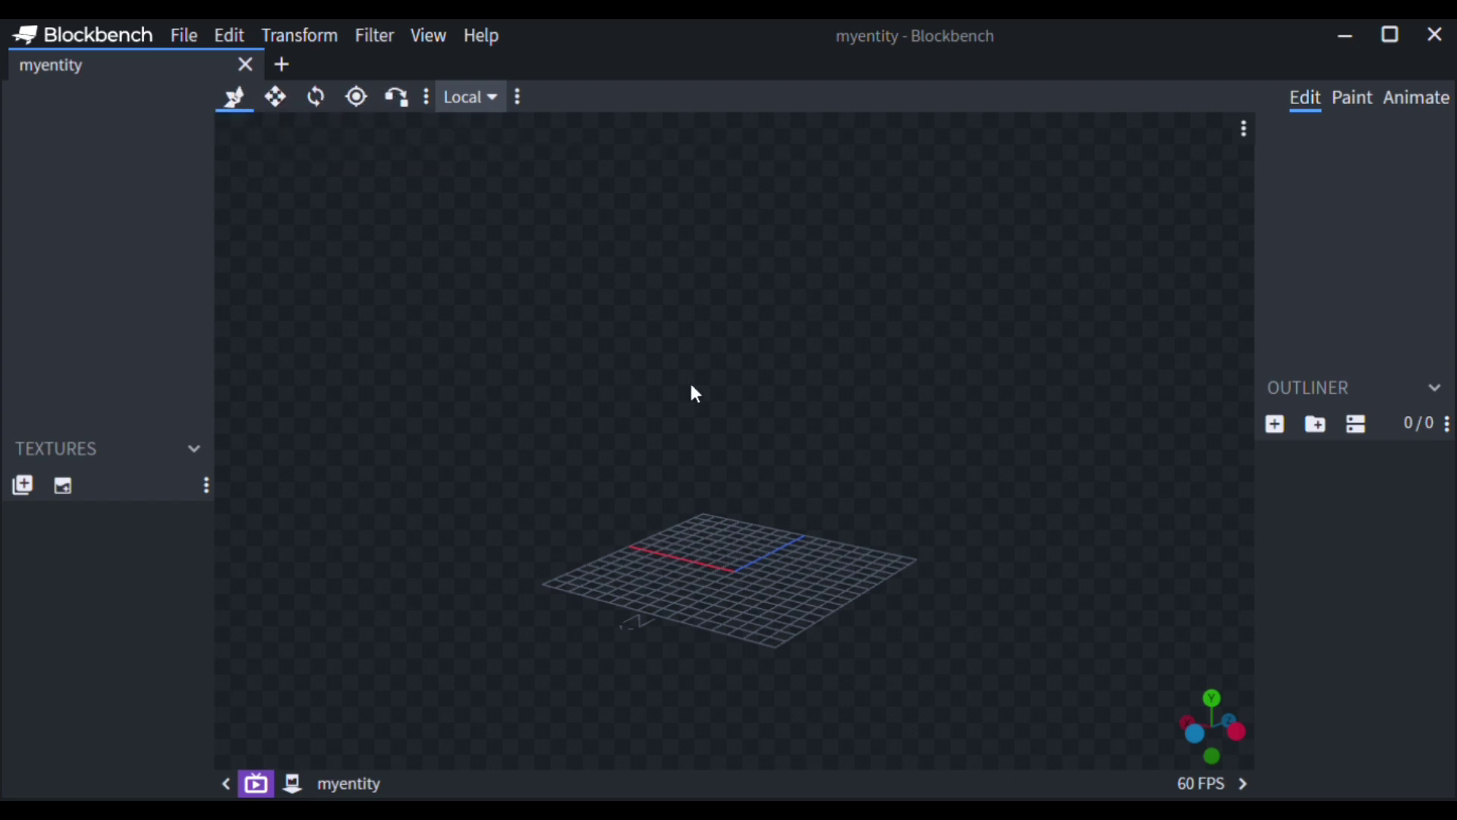
left_click(1320, 422)
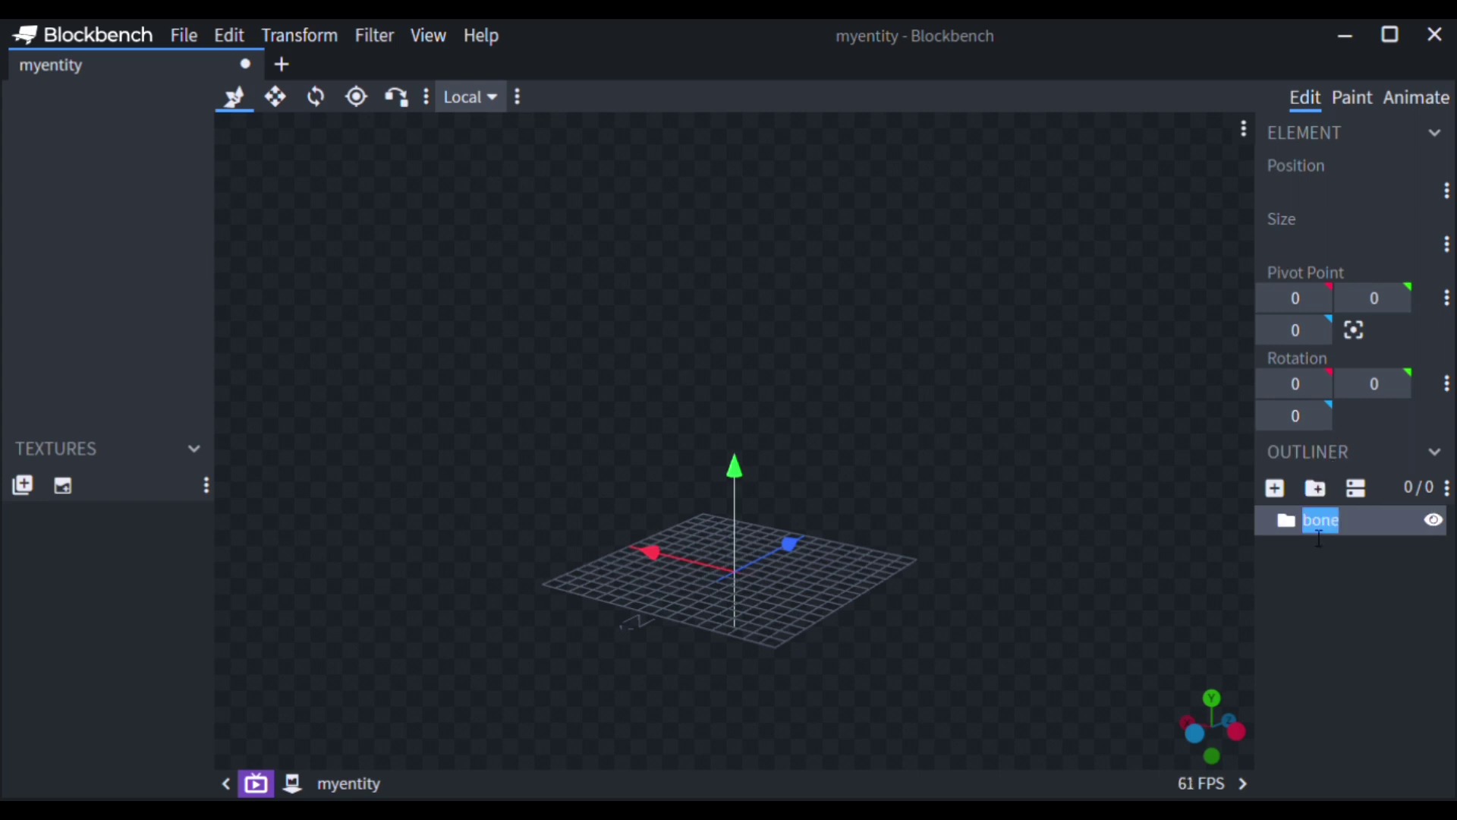
type("ba")
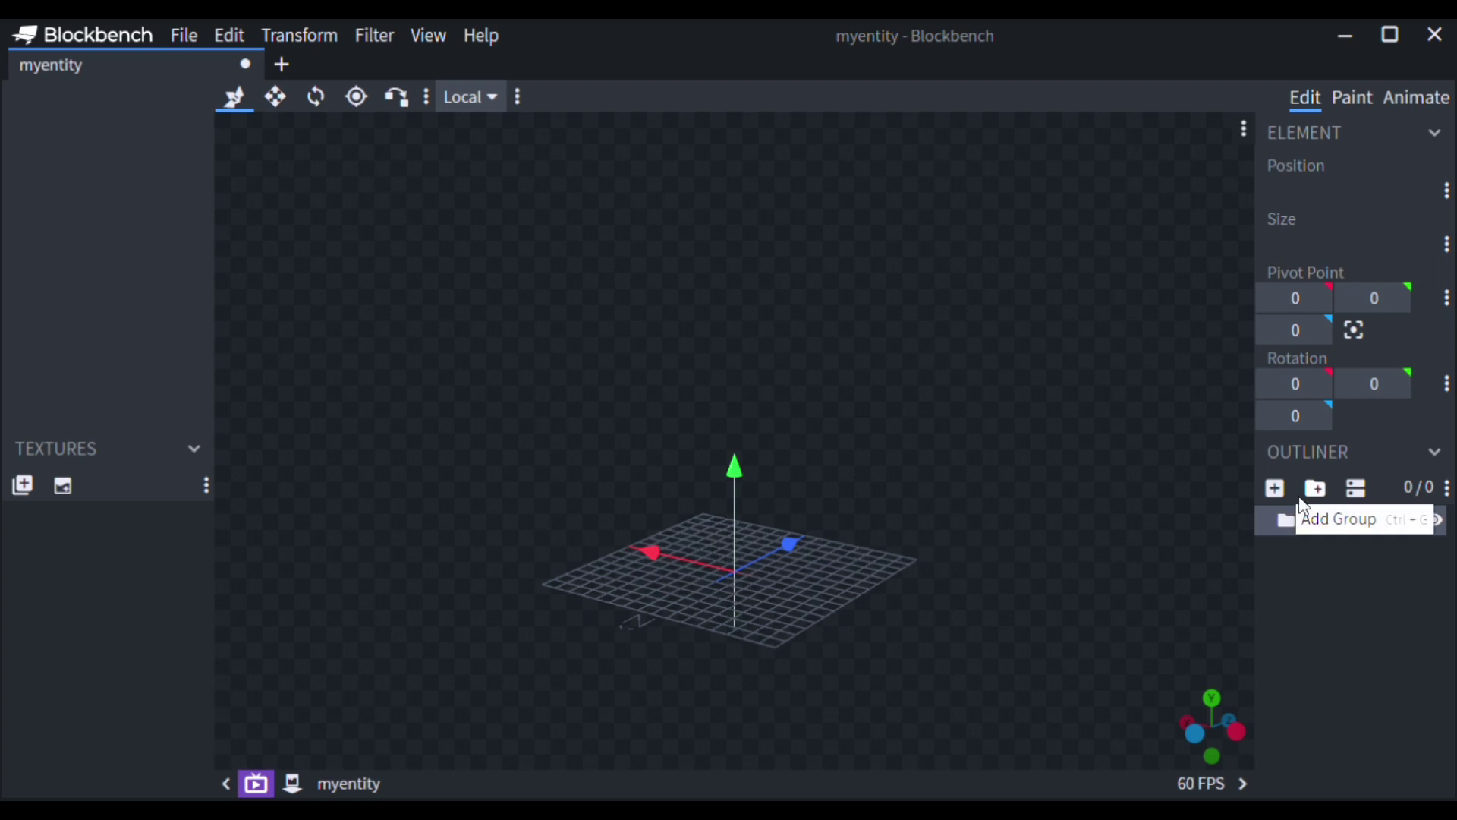
left_click(1276, 489)
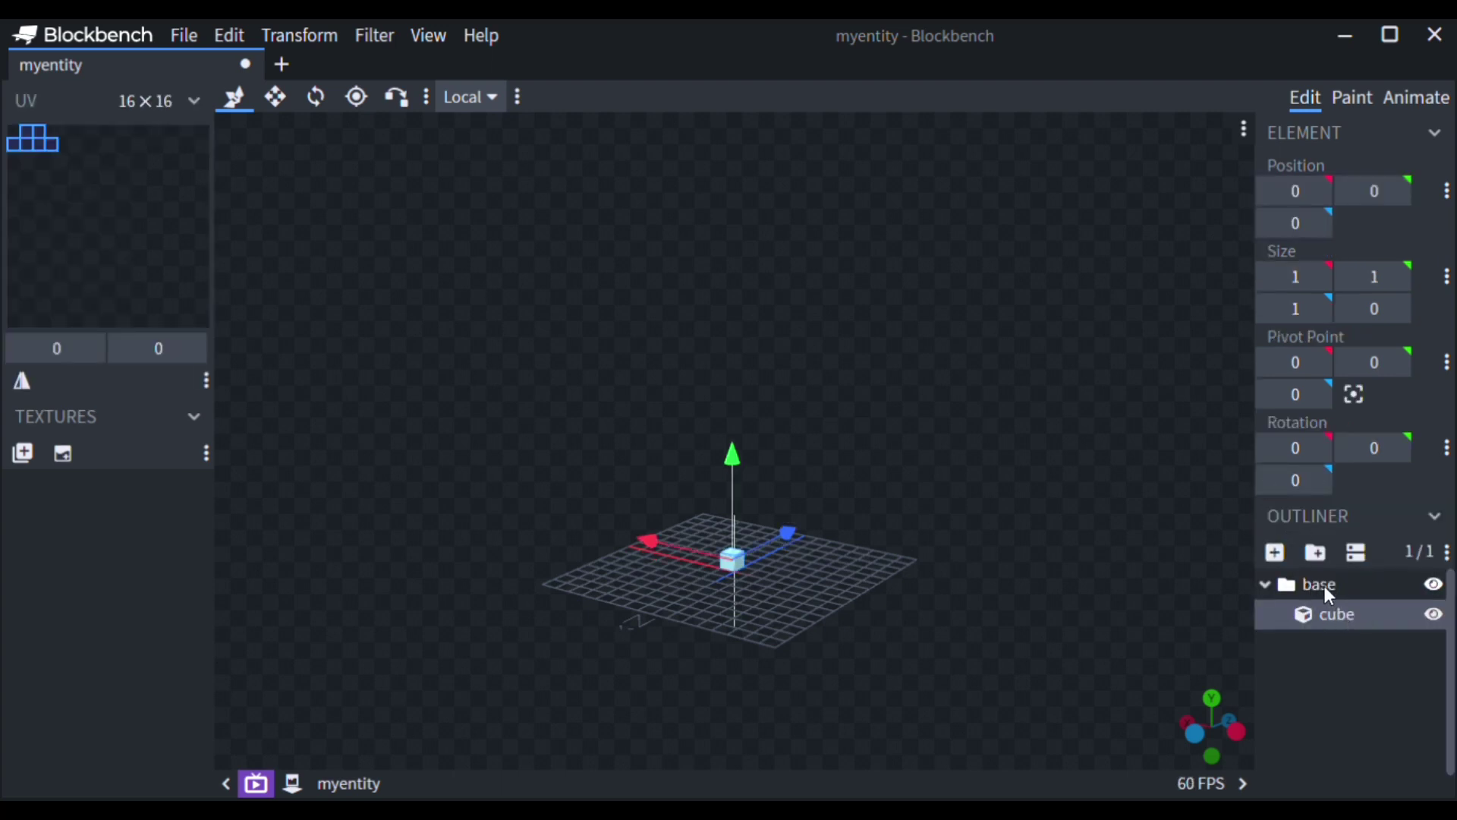
left_click_drag(1333, 614, 1291, 585)
left_click(1320, 665)
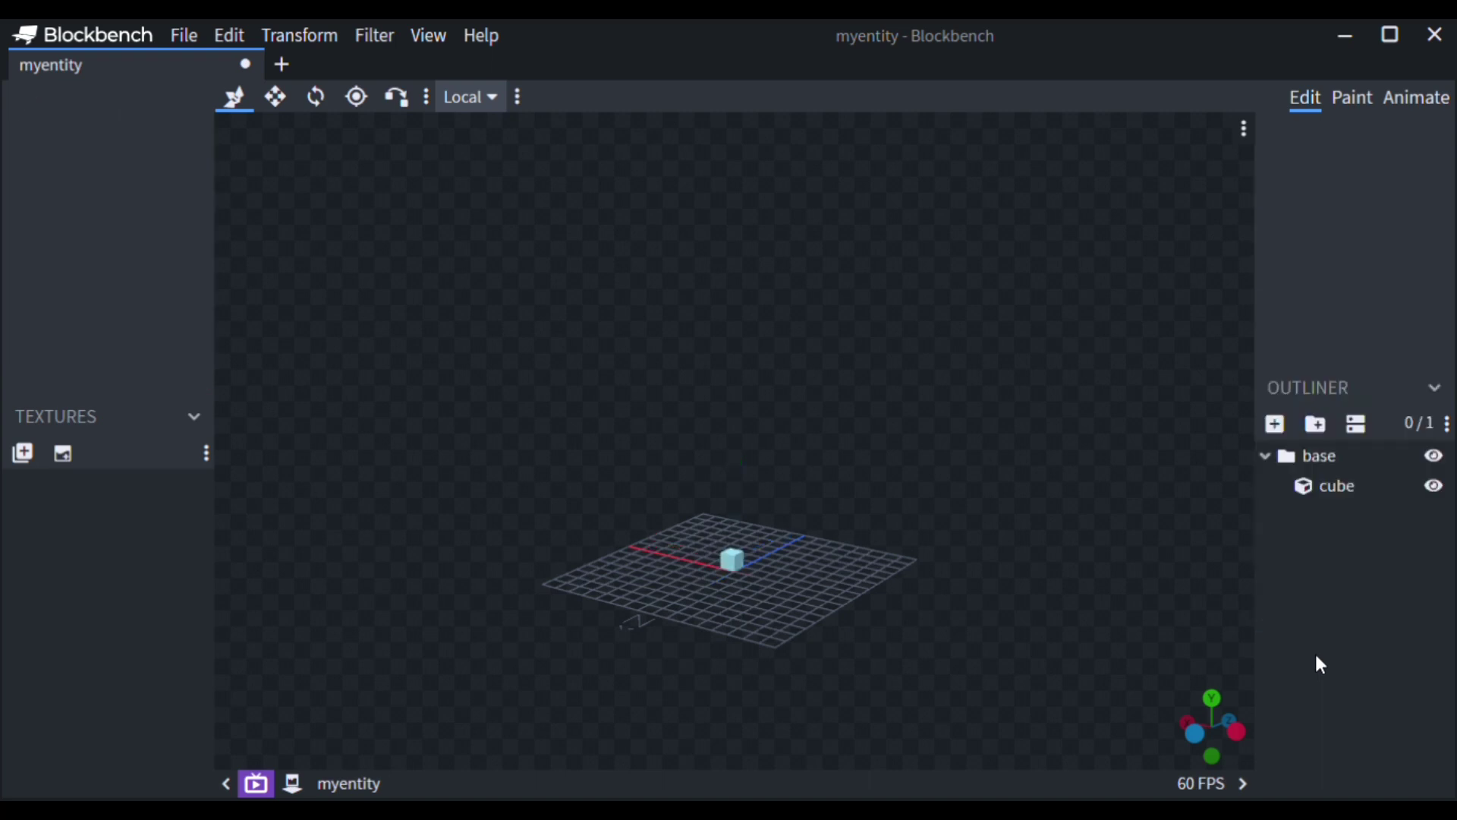
Resize the base group's cube to a flat 8 × 1 × 5 slab with its X position at -4.
left_click(1339, 485)
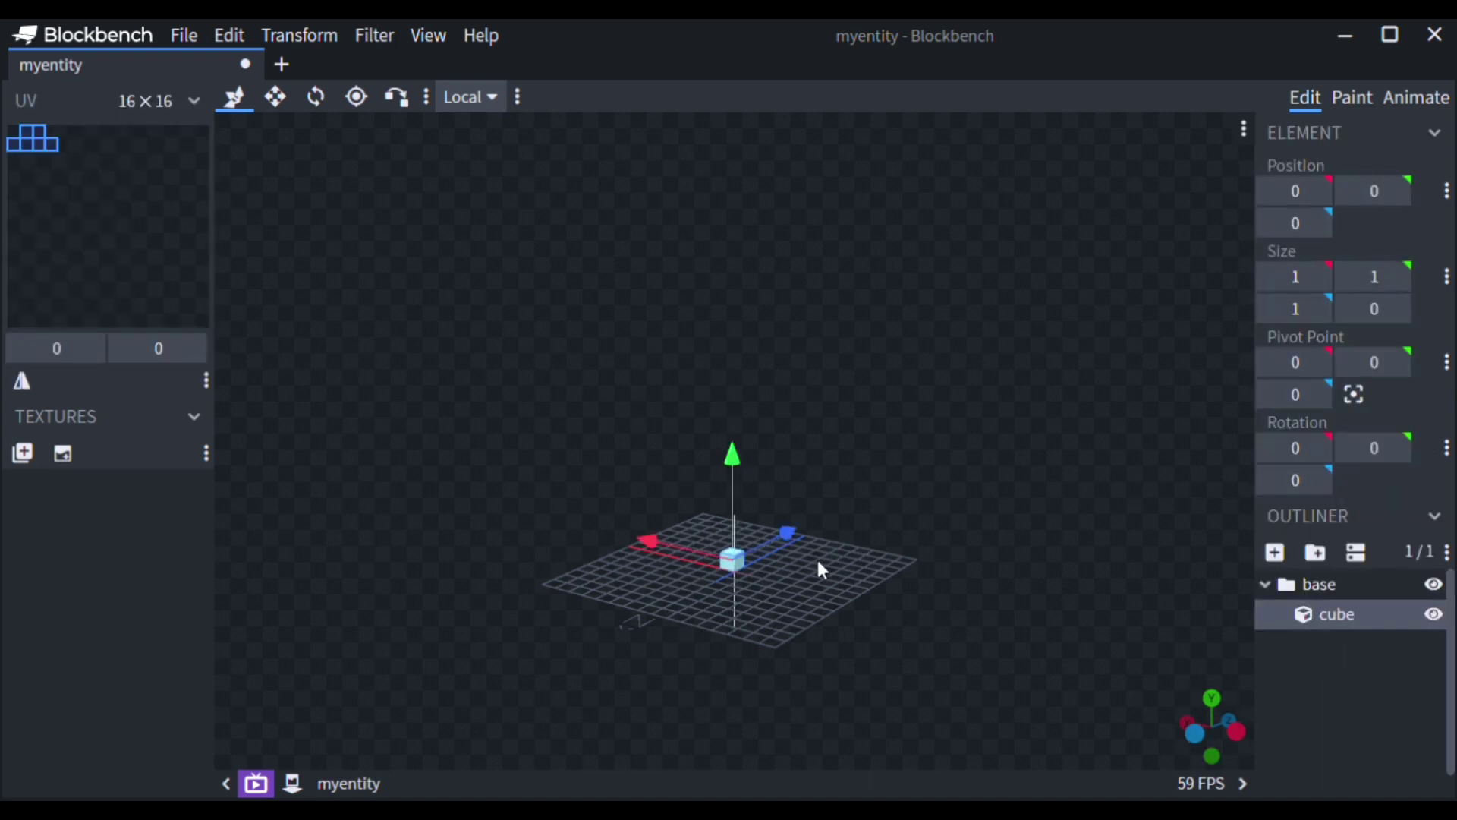
left_click_drag(819, 563, 842, 594)
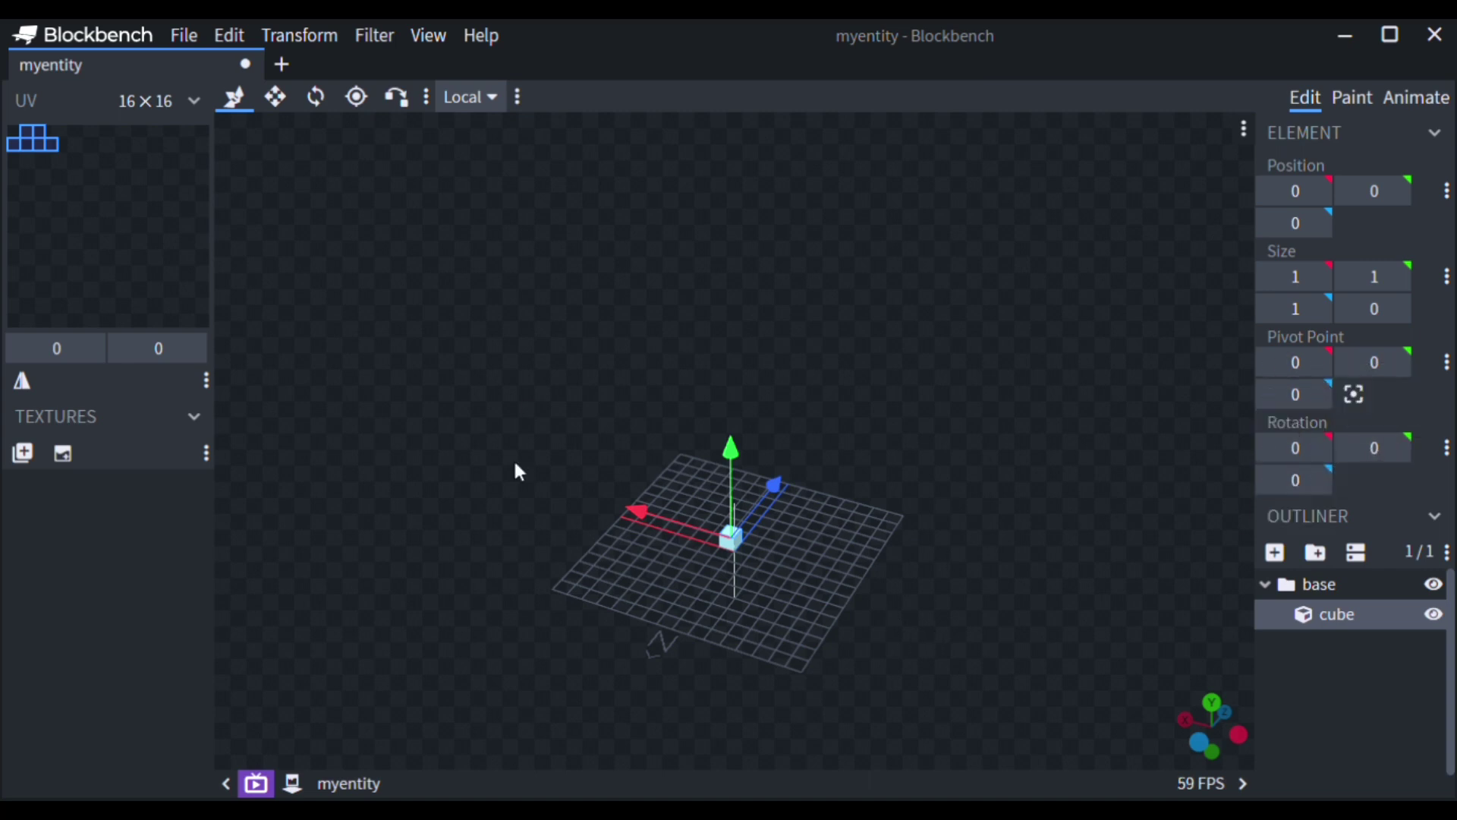
left_click(275, 97)
left_click_drag(833, 566, 903, 596)
left_click_drag(675, 531, 623, 509)
mouse_move(889, 513)
left_mouse_down()
mouse_move(759, 534)
mouse_move(874, 519)
left_mouse_up()
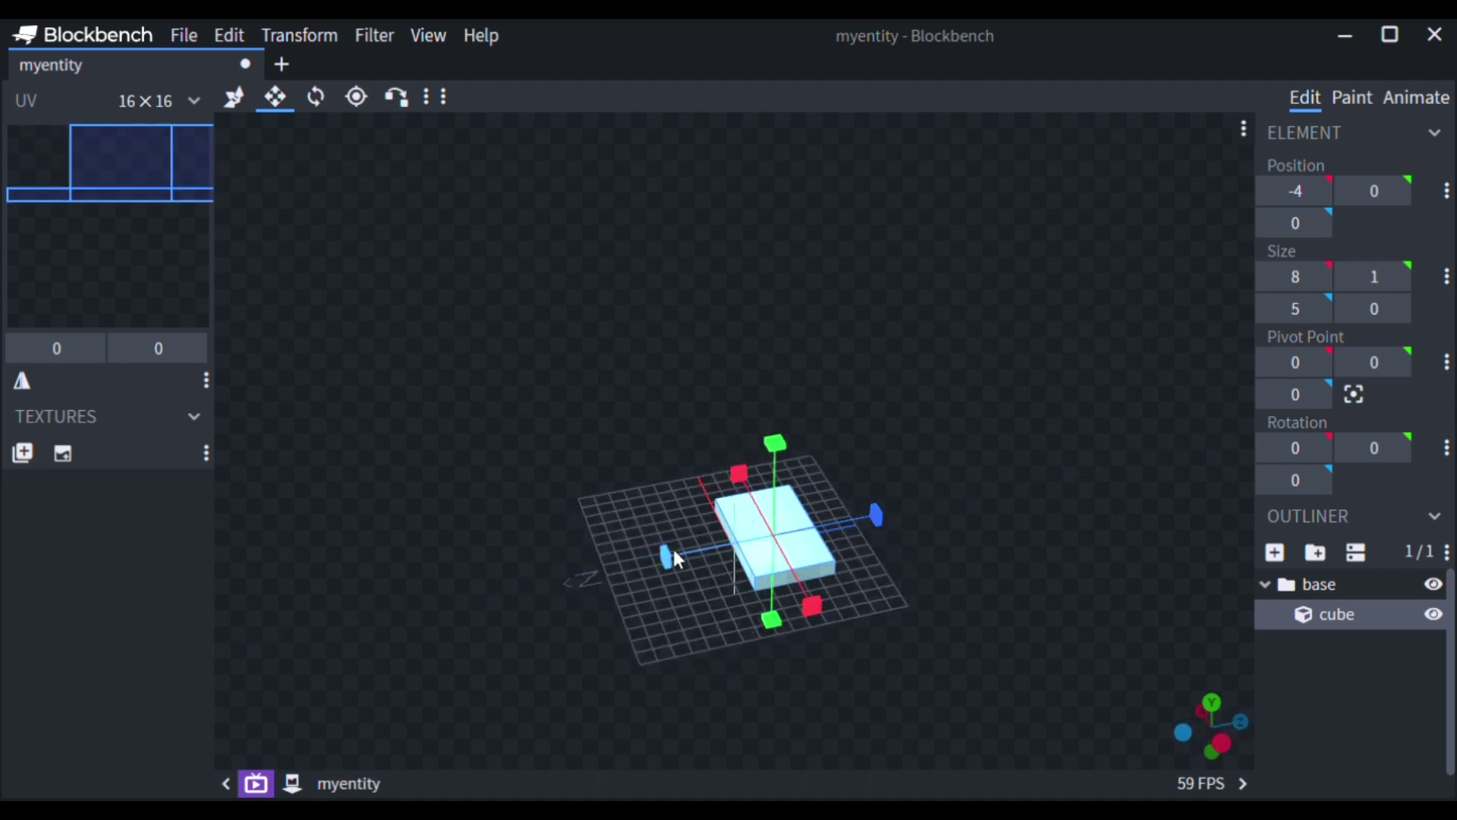
Extend the slab's depth to 11, pull its upper face well up and lift its underside off the grid.
left_click_drag(671, 547, 640, 511)
left_click_drag(738, 446, 872, 438)
left_click_drag(742, 406, 761, 296)
left_click_drag(761, 592, 759, 467)
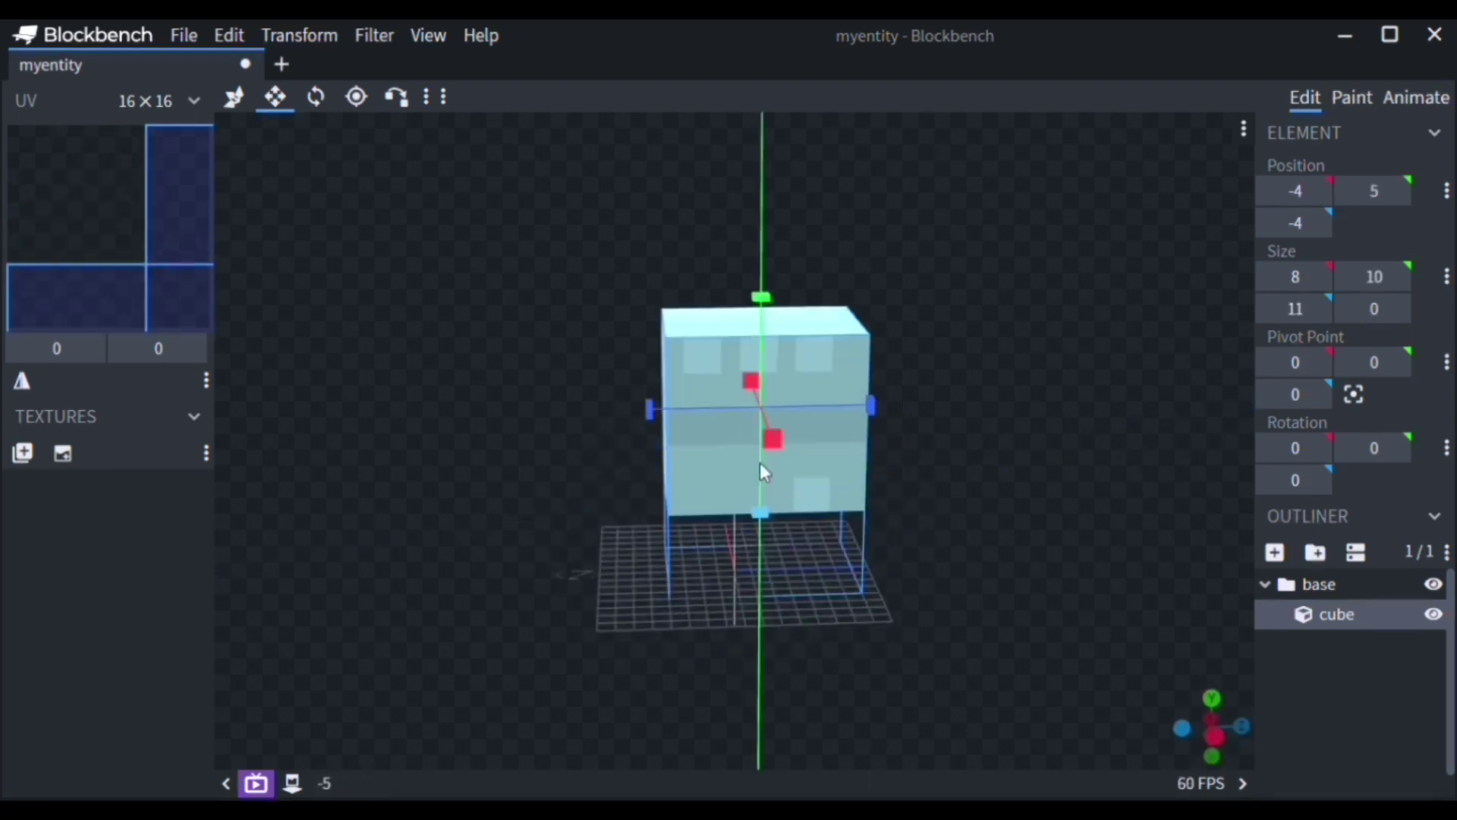
Raise the base cube and widen it to 16 × 8 × 16 at position -8, 10, -8.
key("v")
left_click_drag(741, 296, 741, 220)
key("s")
left_click_drag(682, 360, 630, 361)
left_click_drag(809, 360, 884, 360)
left_click_drag(960, 523, 1199, 470)
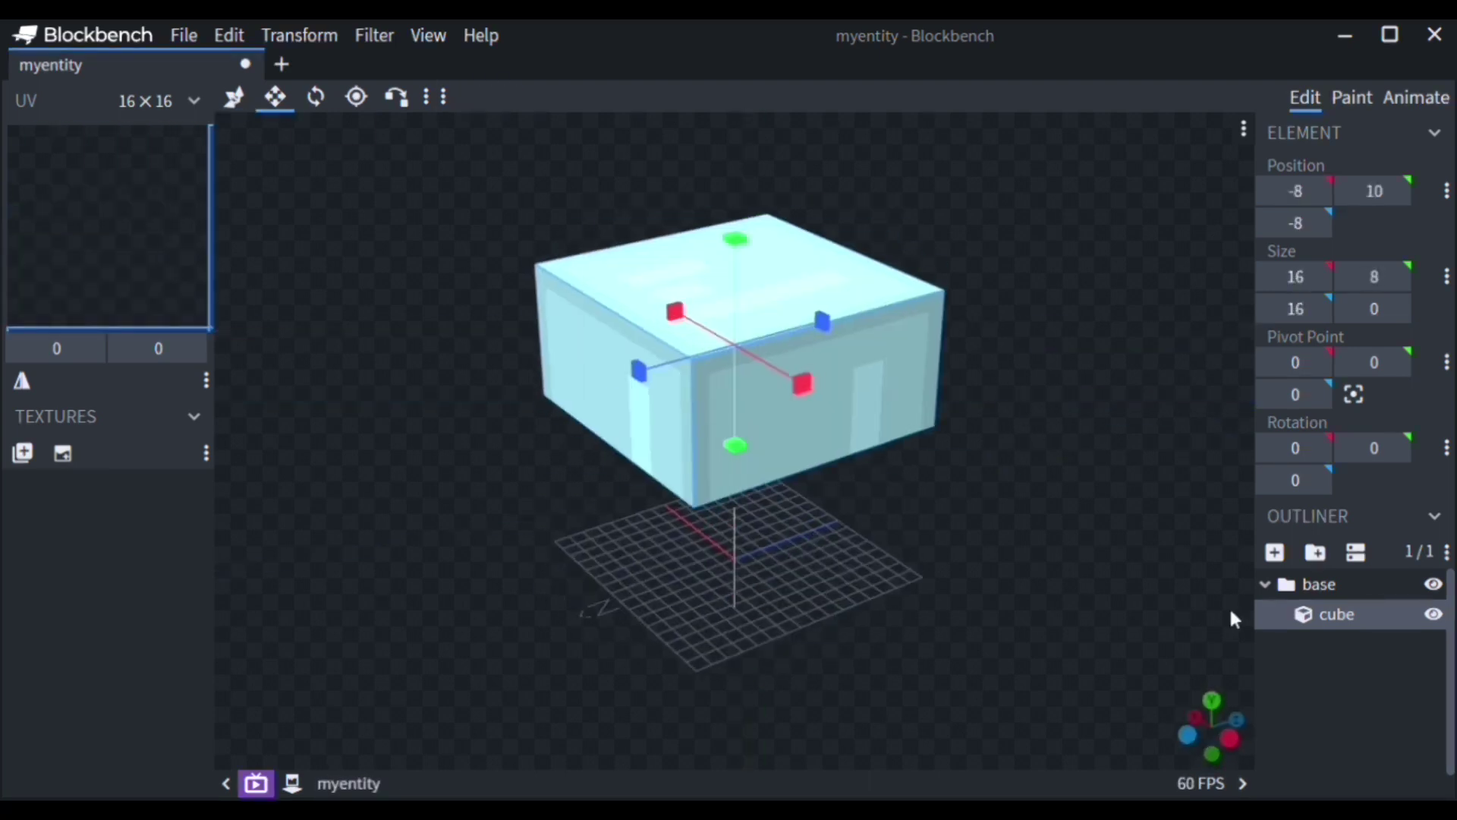
Add a group named leg0 with a cube in it and move the cube beneath a front corner of the base.
left_click(1314, 552)
type("leg0")
left_click_drag(971, 493, 1013, 452)
left_click(1275, 488)
key("v")
left_click_drag(644, 563, 573, 558)
left_click_drag(823, 524, 733, 571)
left_click_drag(823, 498, 713, 510)
Resize the leg0 cube into a 4 × 10 × 4 leg reaching up to the base.
key("s")
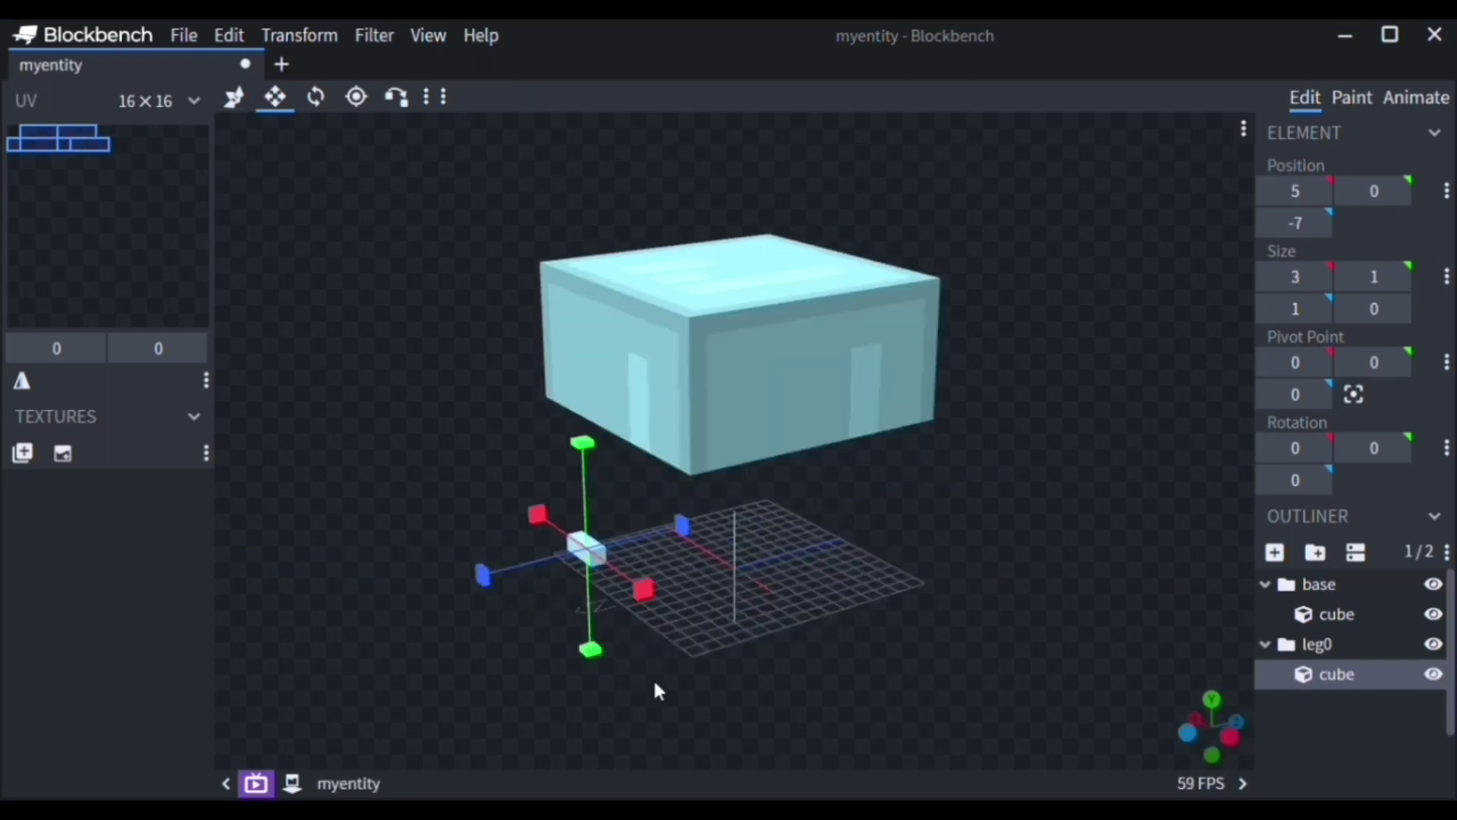
left_click_drag(582, 442, 582, 285)
left_click_drag(644, 325, 728, 356)
Duplicate the leg0 group three times and position the copies under the base's other three corners.
left_click(1295, 644)
key("ctrl+d")
key("ctrl+d")
left_click_drag(503, 487, 884, 540)
key("ctrl+d")
left_click_drag(725, 535, 941, 541)
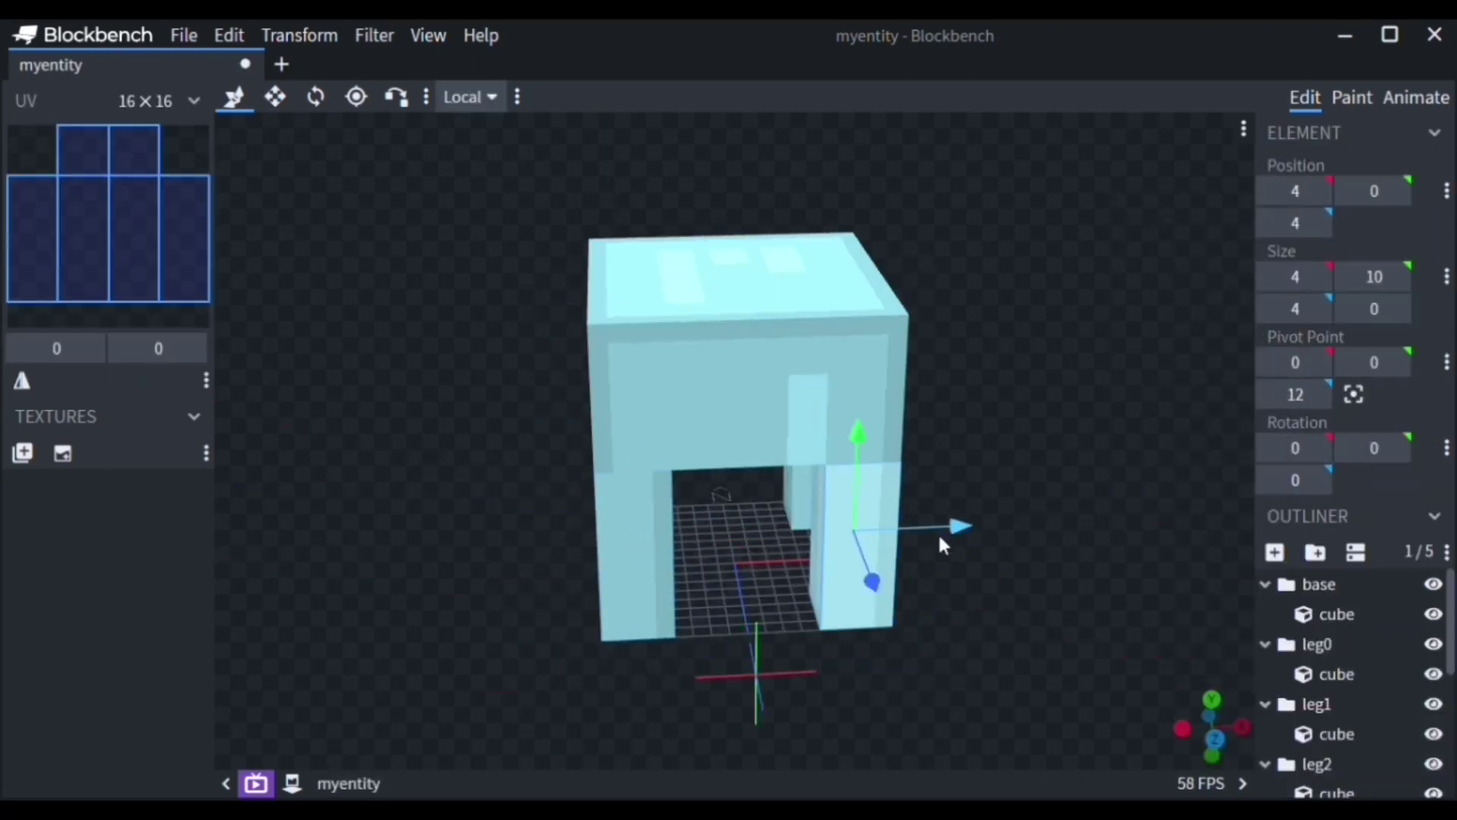
Add a group named head containing a cube sized 8 × 7 × 1 at position -4, 16, -9, in front of the base.
left_click(1314, 552)
type("head")
left_click(1275, 551)
left_click_drag(796, 544, 641, 568)
left_click_drag(705, 365, 625, 361)
left_click_drag(735, 233, 735, 114)
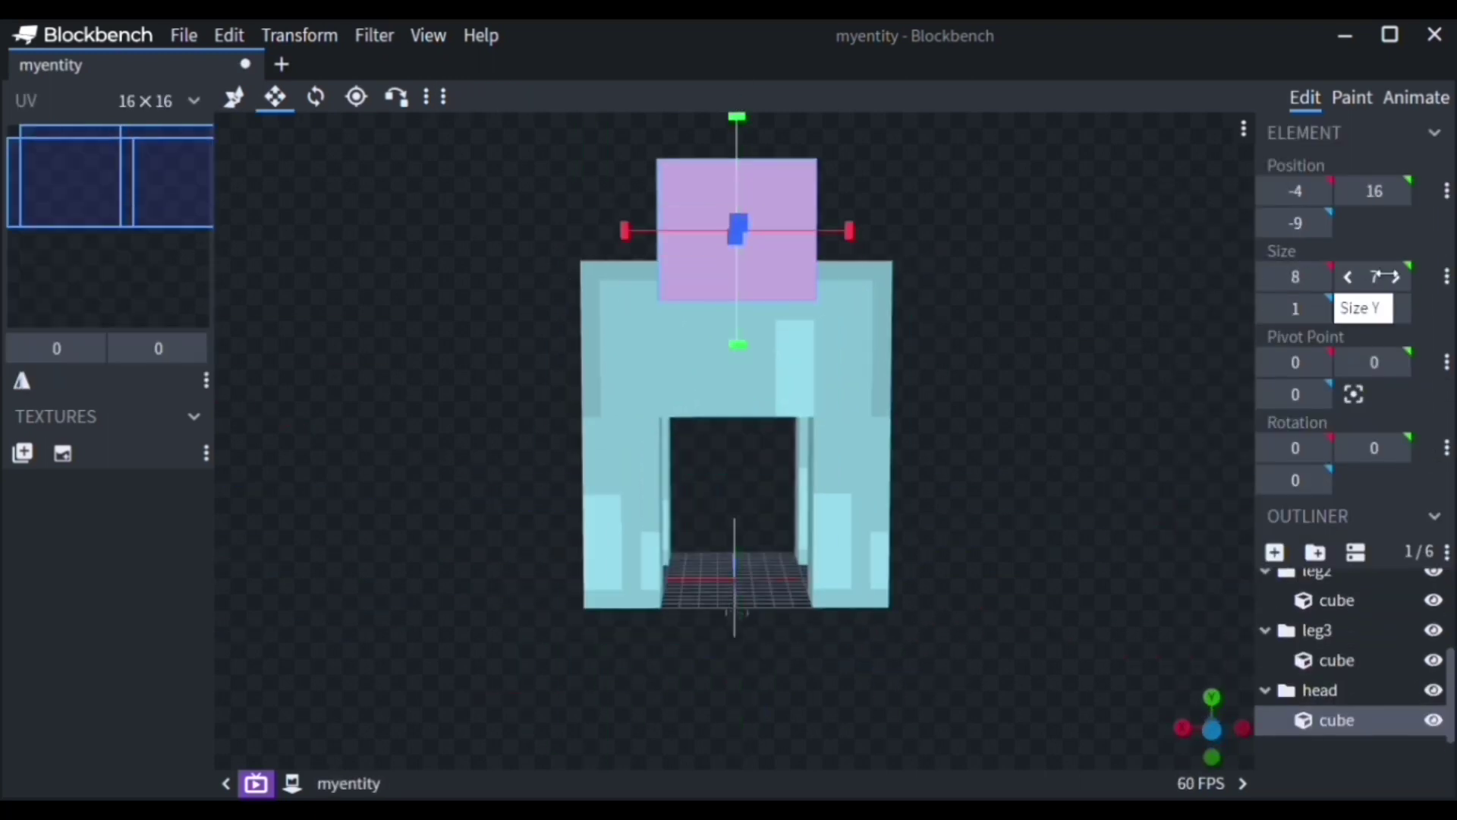
Increase the head cube's height and depth to make a full block, and position it against the base's front.
left_click(1398, 276)
left_click_drag(1294, 309, 1351, 309)
key("v")
left_click_drag(713, 229, 618, 229)
left_click_drag(516, 121, 516, 161)
Add a second cube to the base group as a 2 × 2 × 1 tail at position -1, 13, 8 on the rear face.
left_click(1275, 552)
left_click_drag(810, 645, 994, 662)
left_click_drag(869, 543, 868, 285)
left_click_drag(1063, 425, 835, 425)
key("s")
left_click_drag(614, 394, 565, 397)
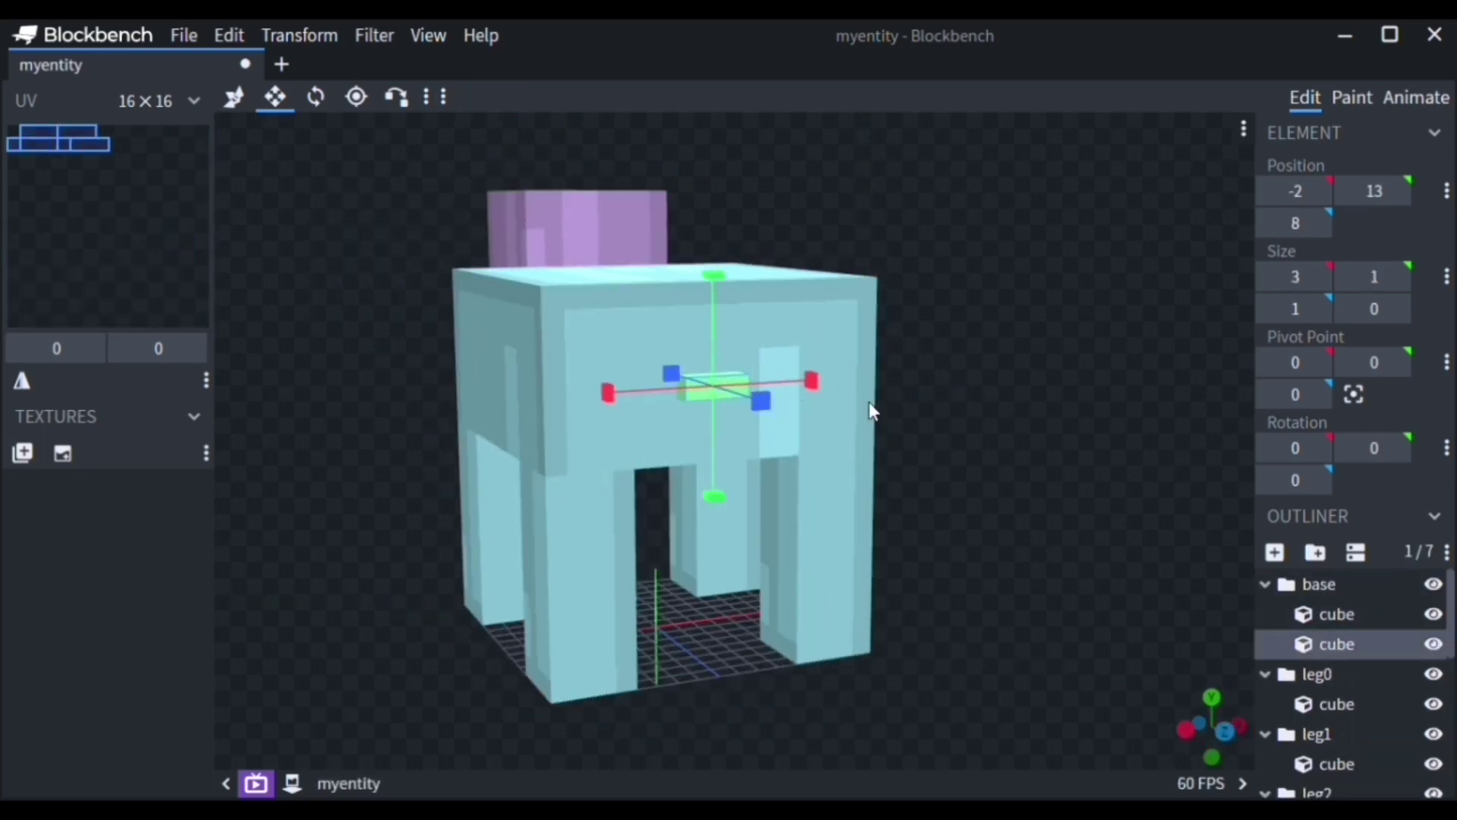
left_click_drag(713, 276, 714, 250)
left_click_drag(941, 341, 1160, 375)
scroll(1159, 375, "down", 4)
scroll(1304, 728, "down", 3)
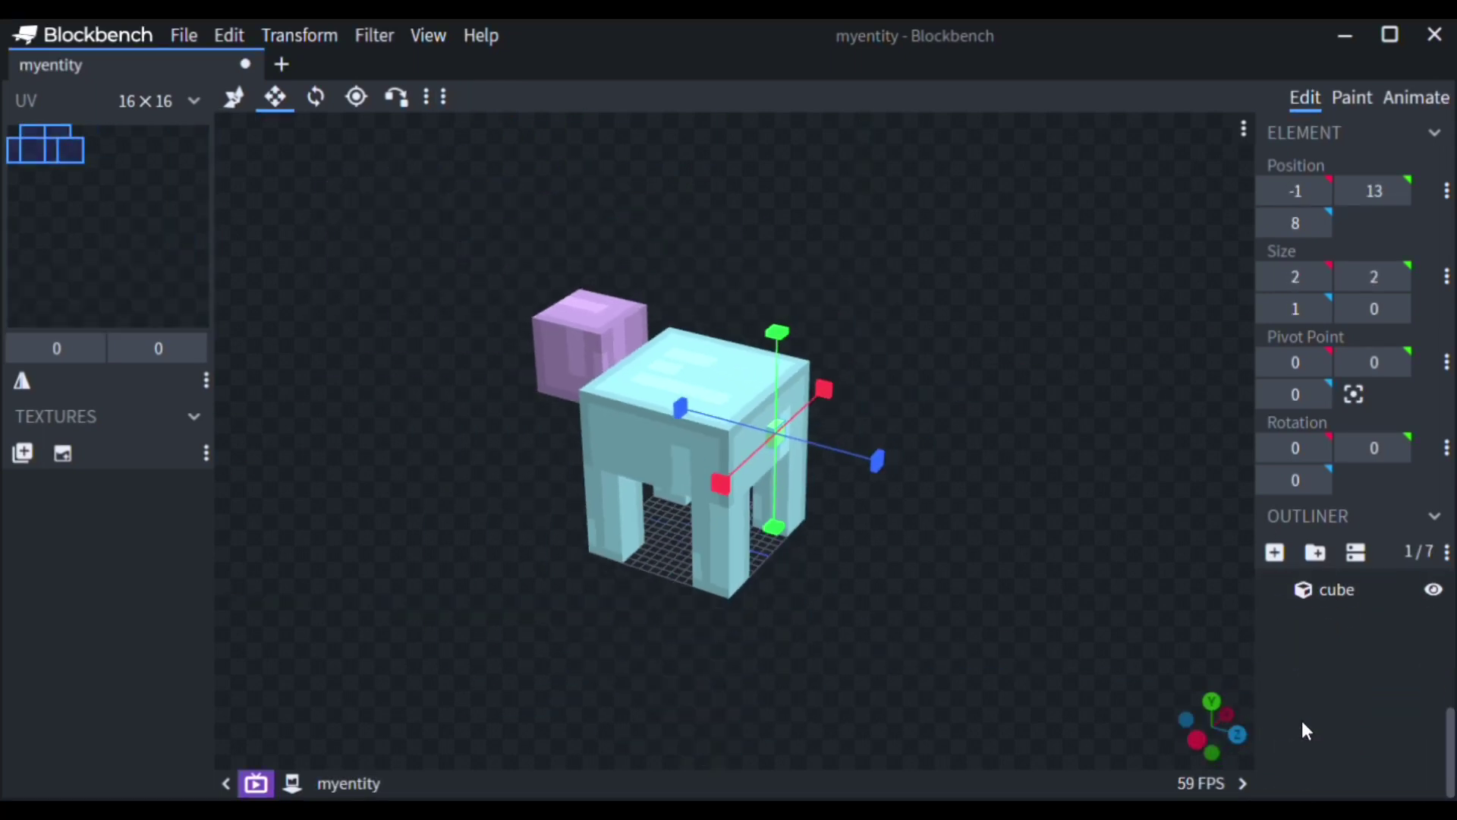
left_click(1212, 680)
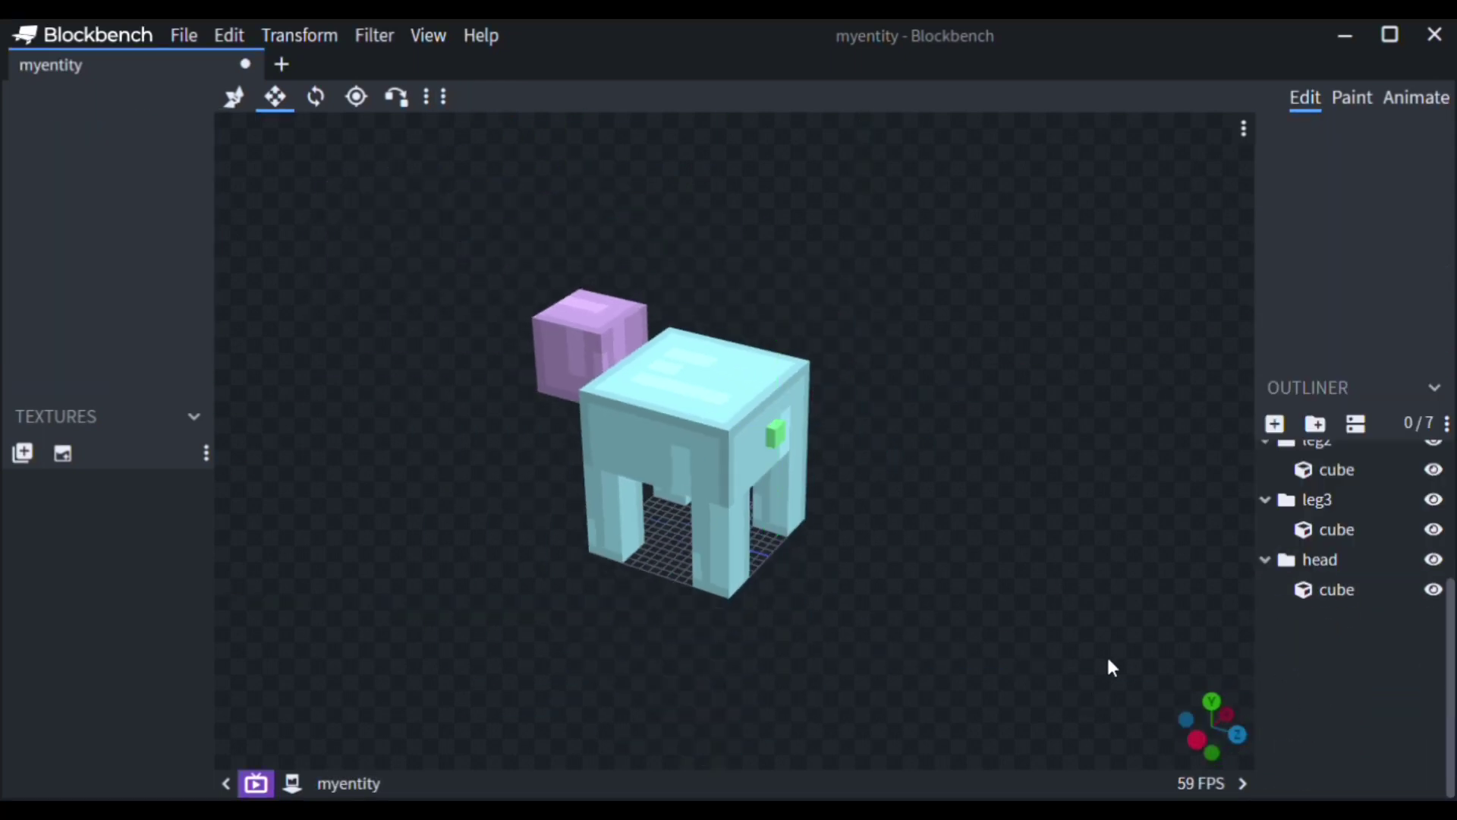
Add a separate 1 × 1 × 1 cube and move it away from the body to X -23.
left_click_drag(1106, 654, 1040, 521)
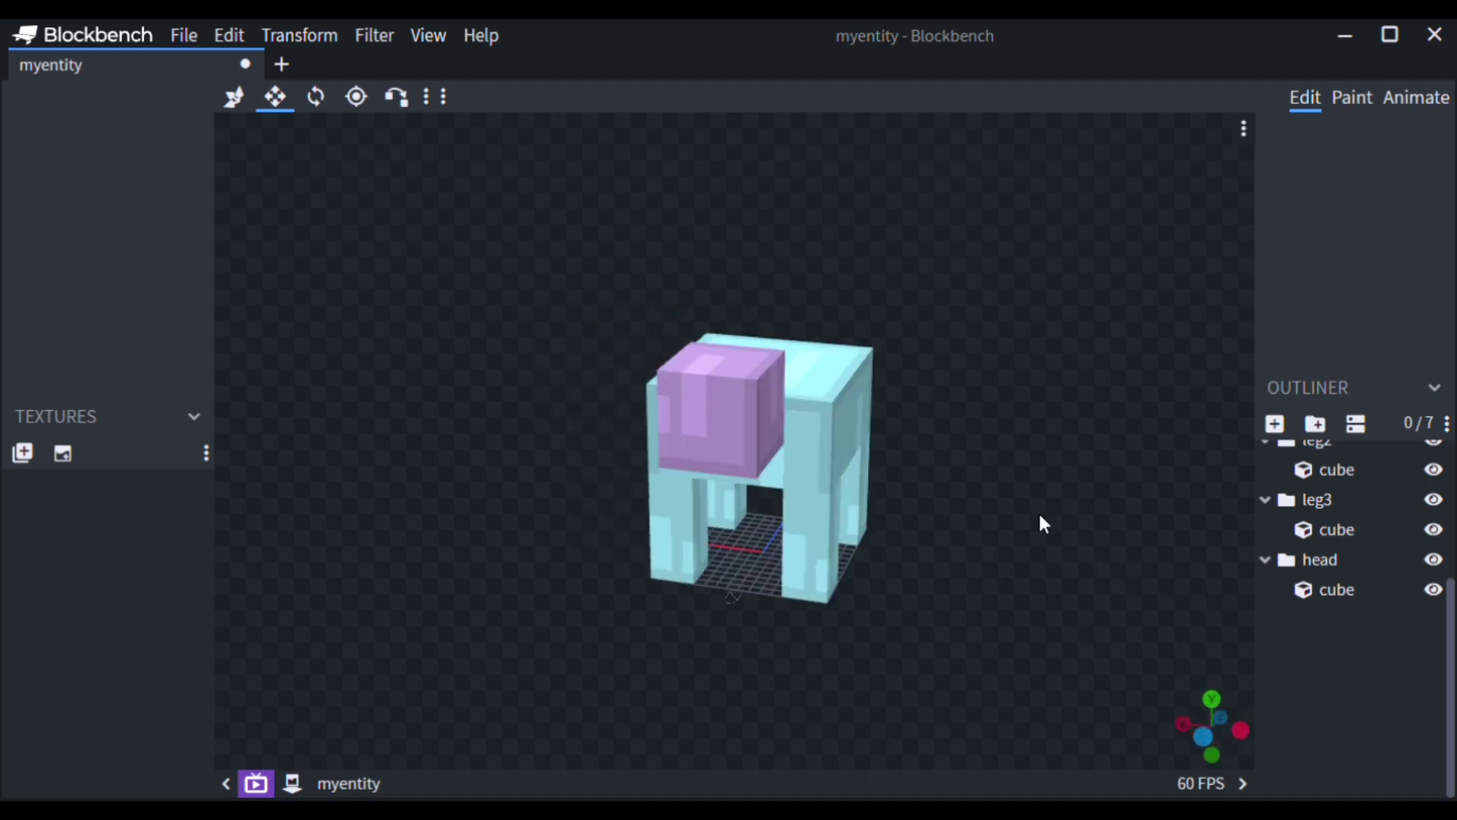
left_click(1275, 423)
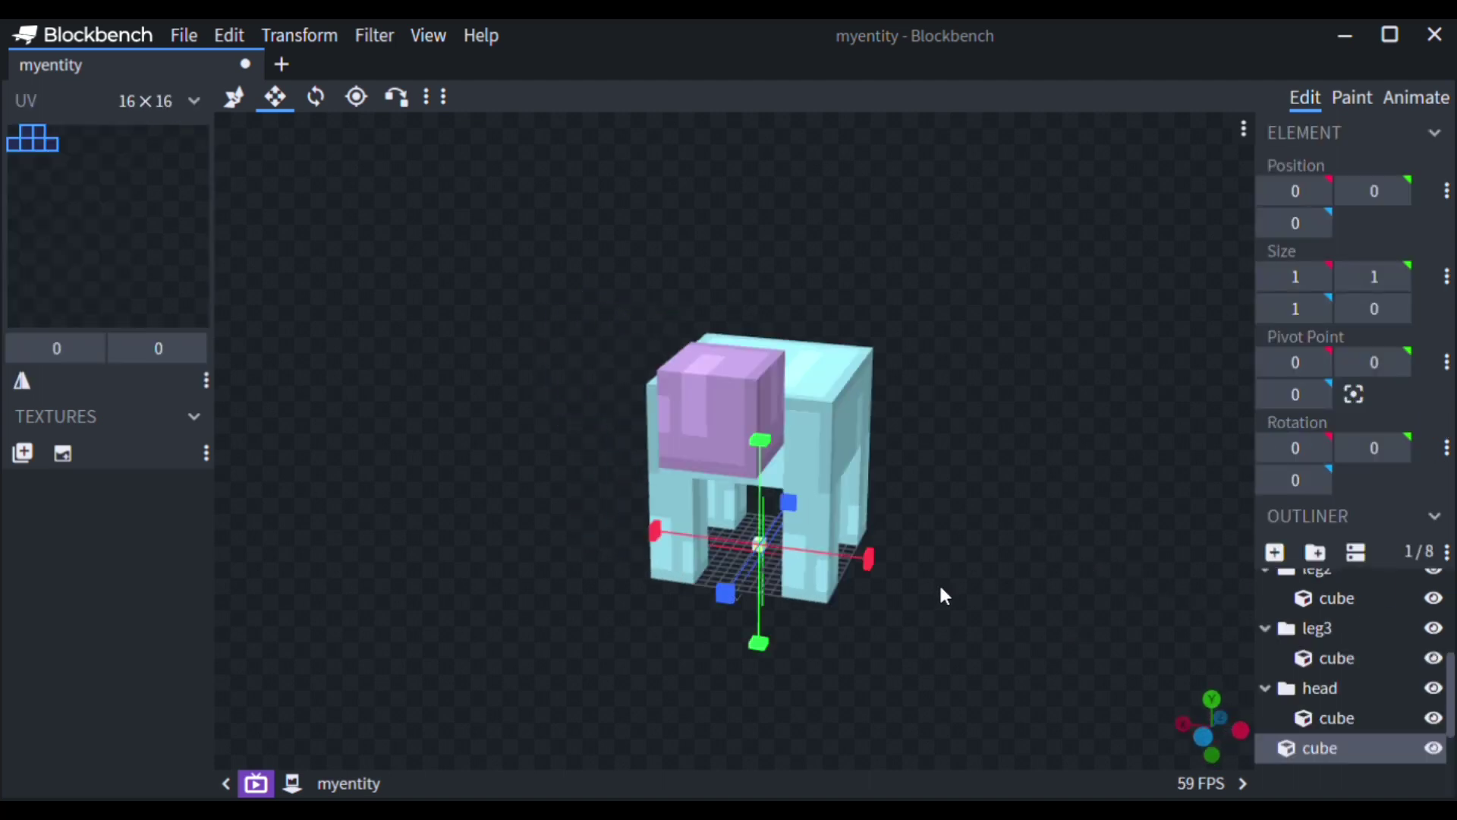
key("v")
left_click_drag(700, 535, 944, 557)
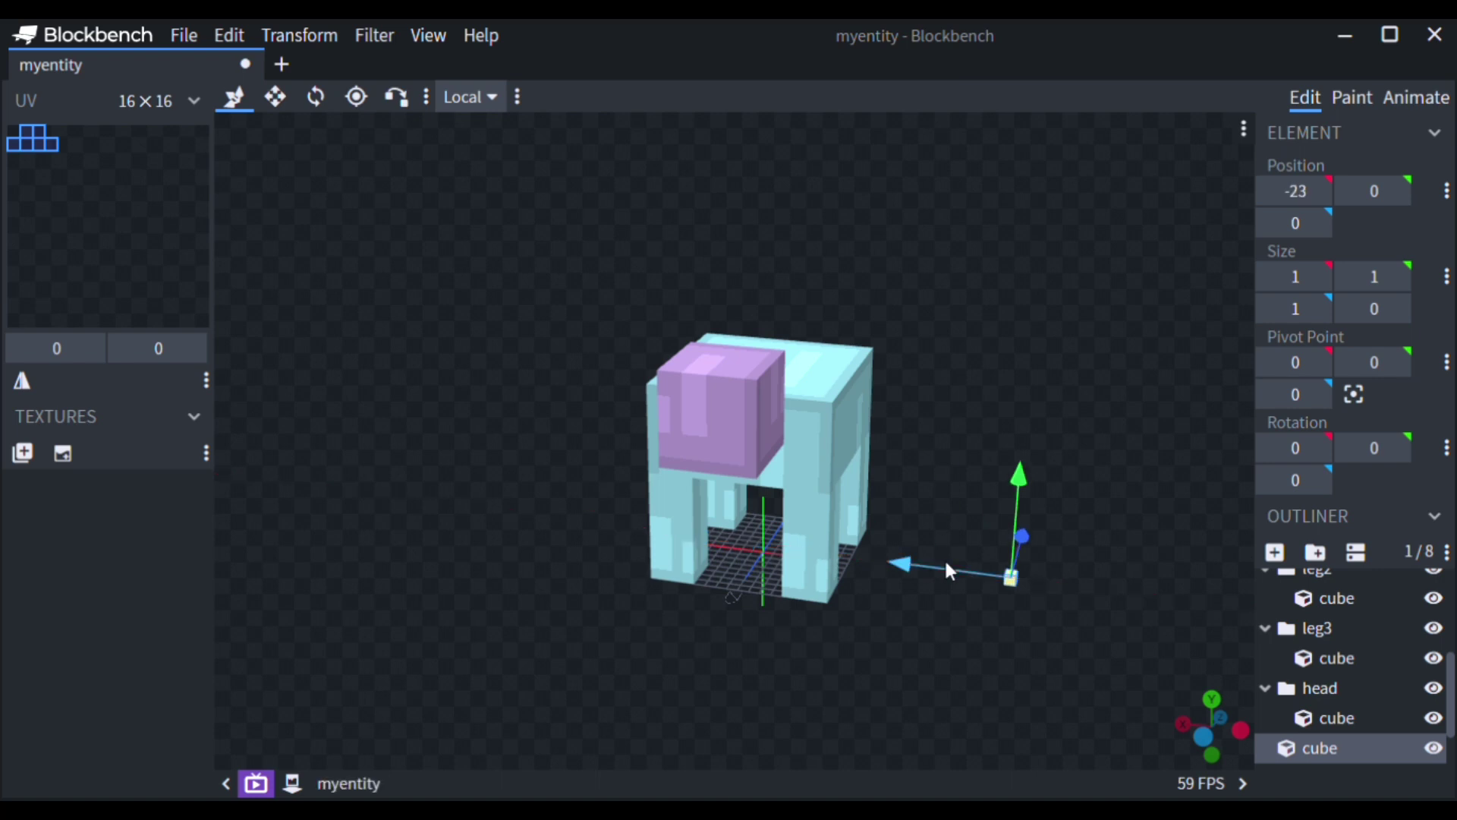
Create another group and move the separate cube into it.
left_click(1315, 553)
scroll(1335, 686, "down", 1)
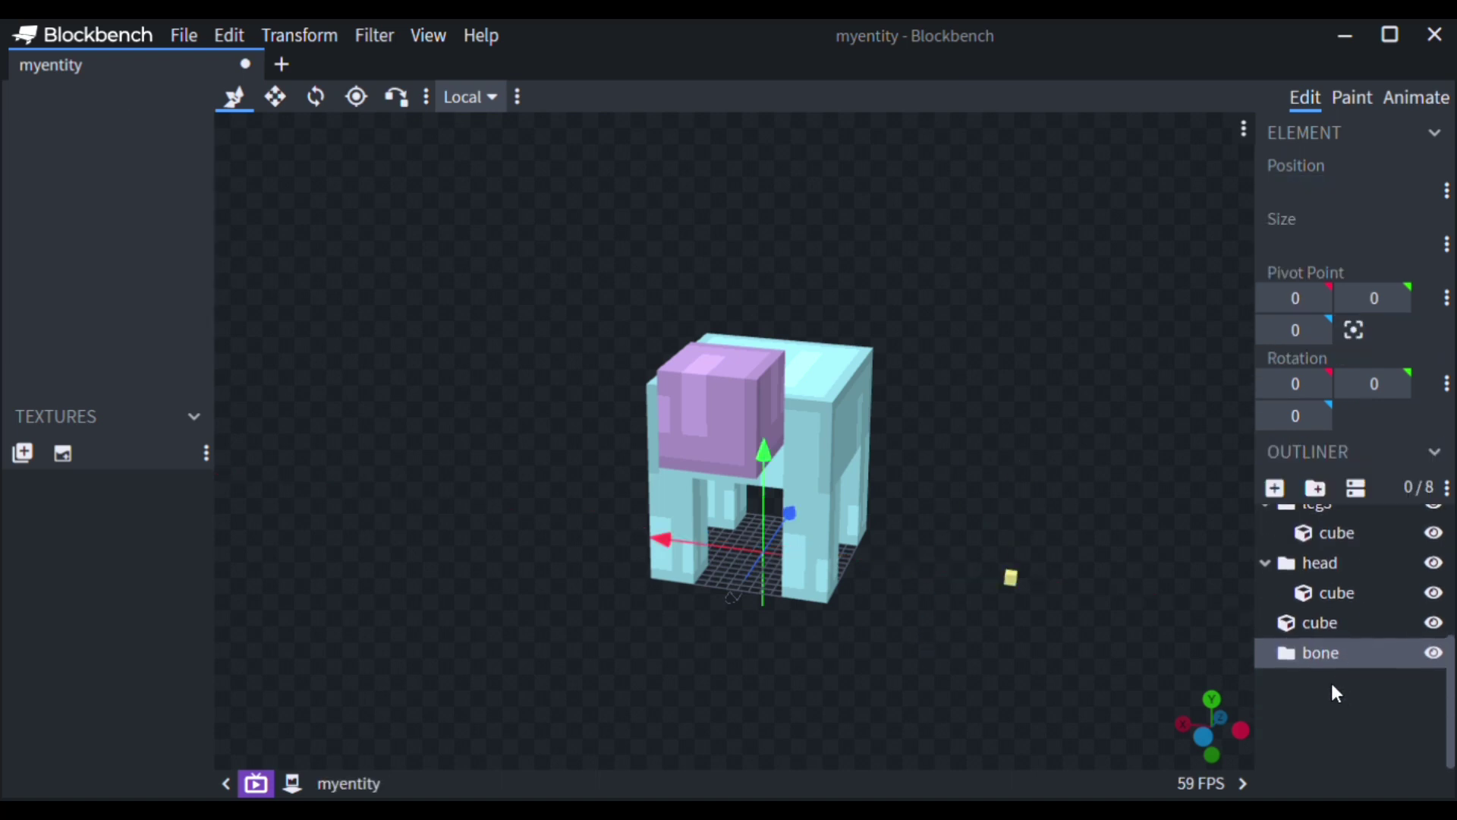
left_click(1324, 618)
left_click_drag(1312, 687, 1318, 723)
Examine the Resize and Rotate handles on the separate cube.
scroll(1026, 679, "up", 5)
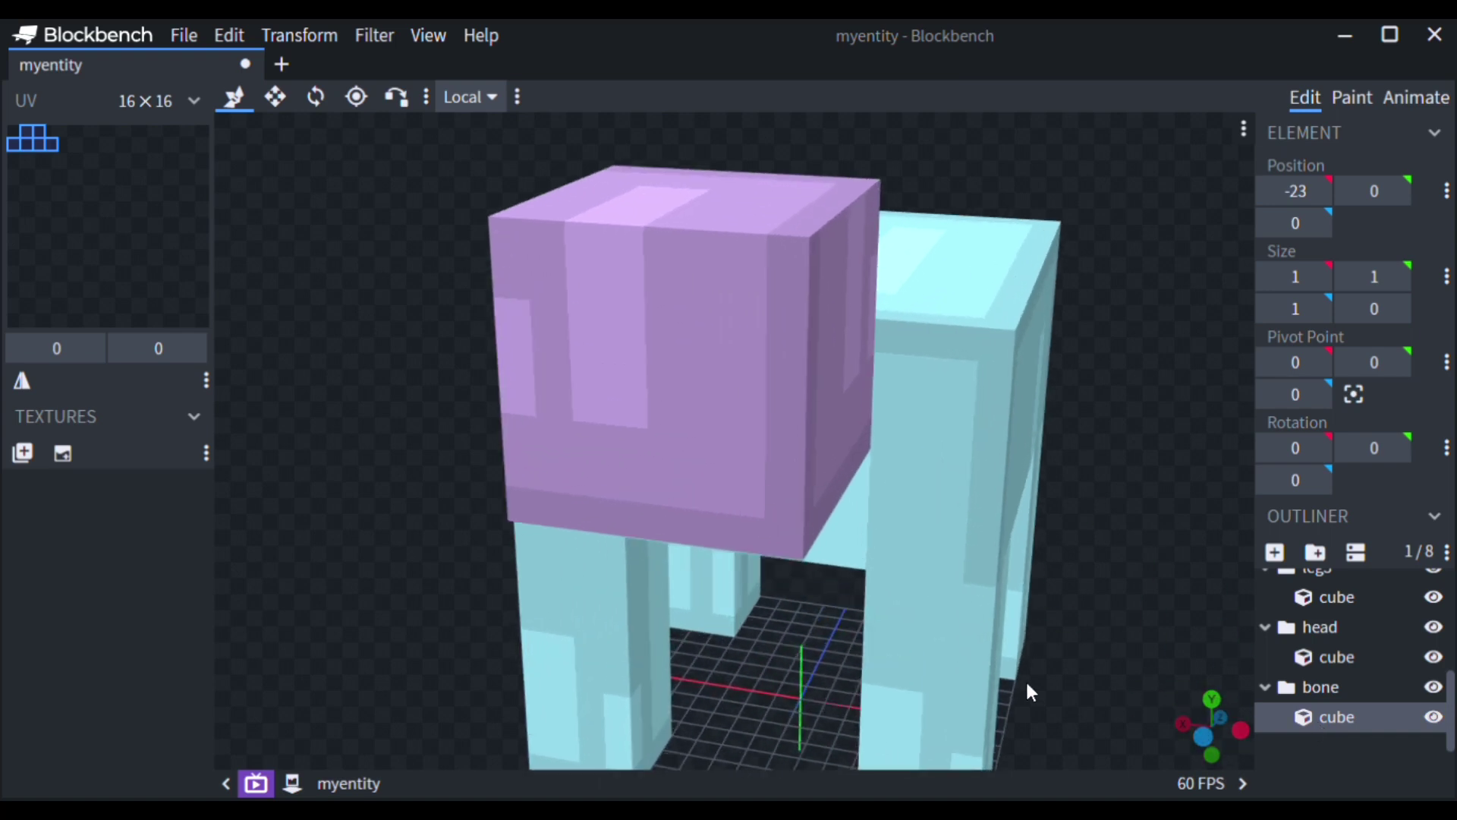
right_click_drag(1026, 678, 422, 449)
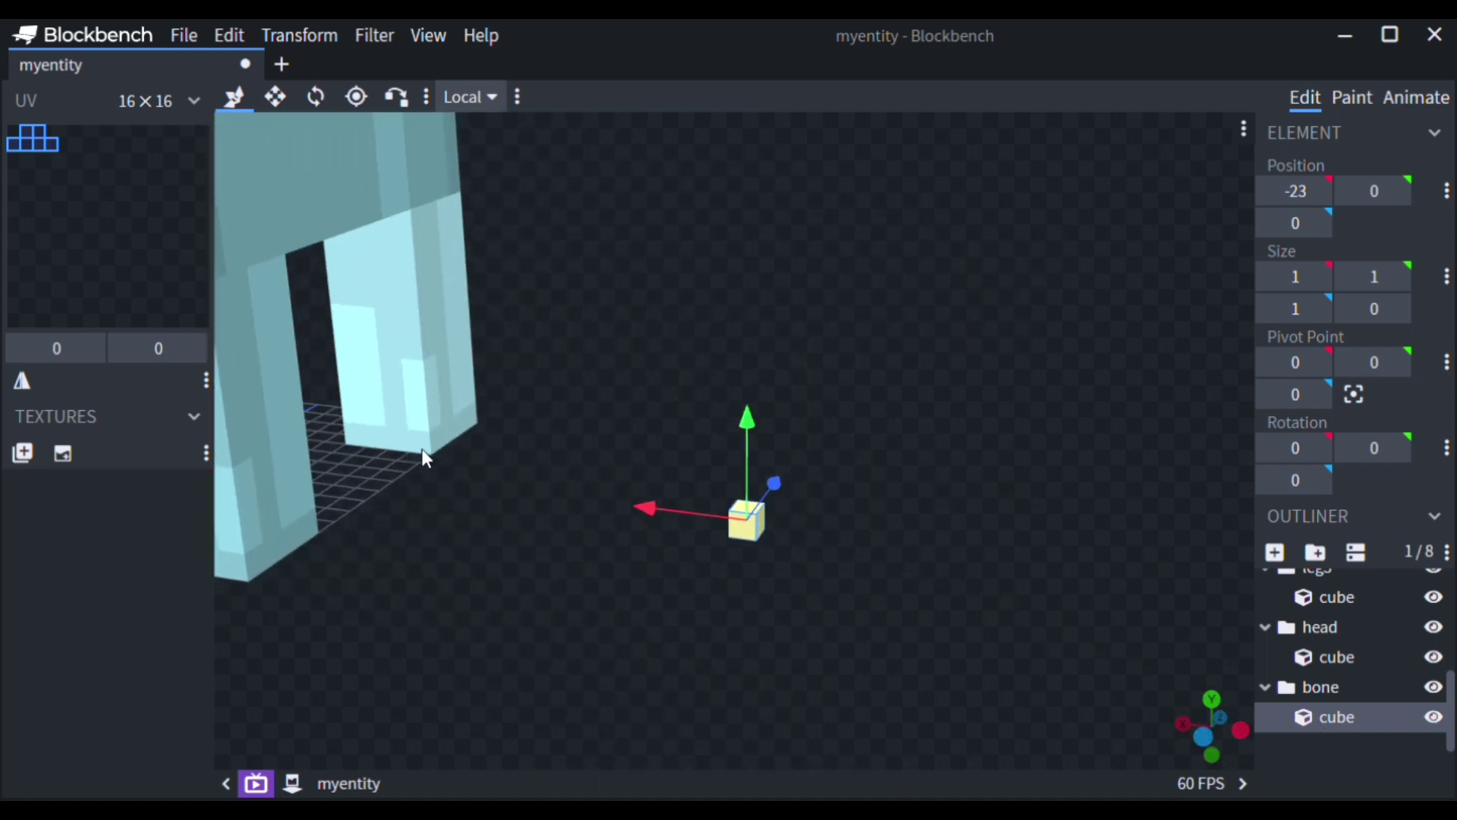
left_click(275, 96)
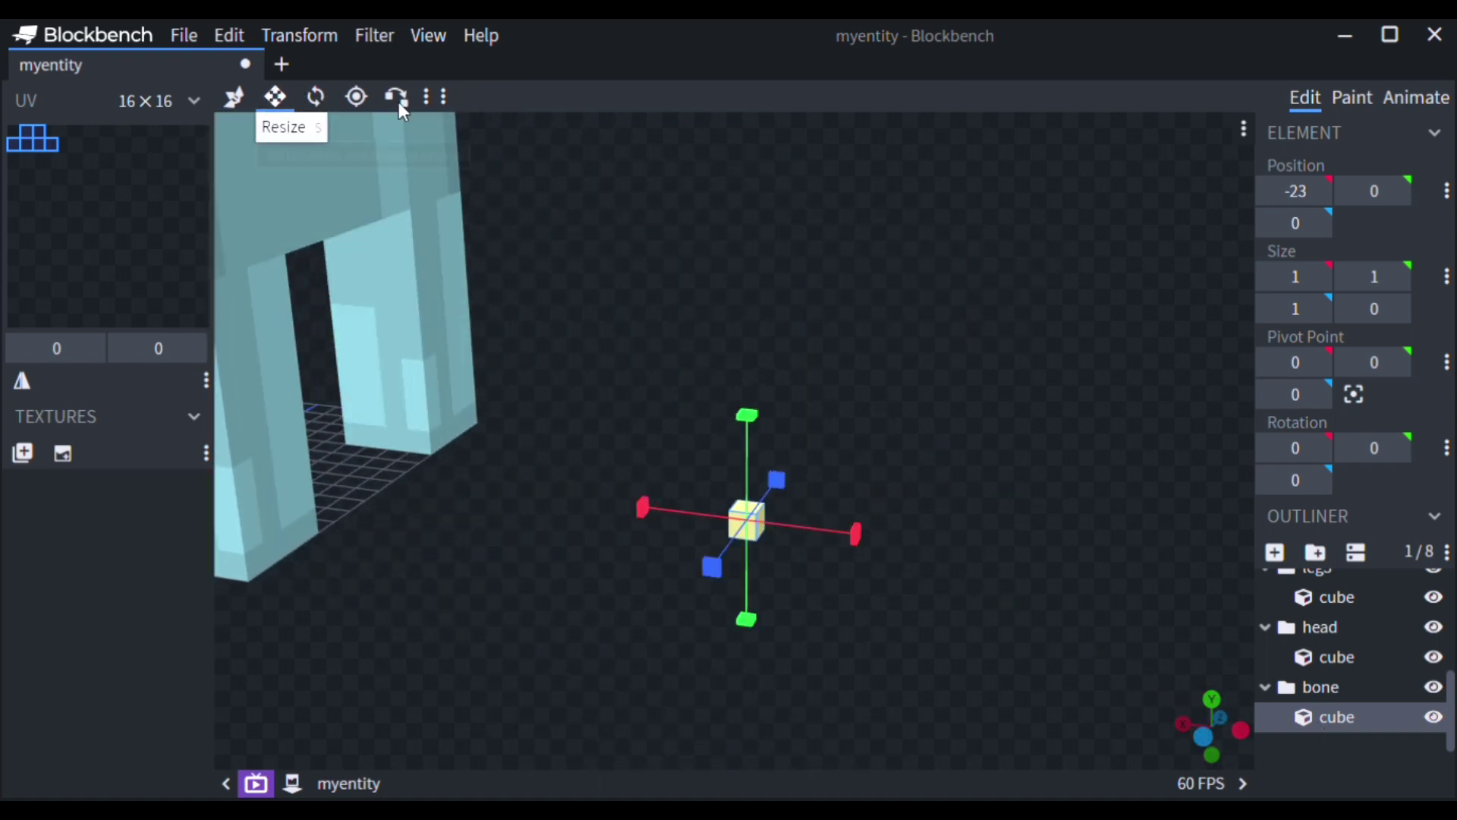
left_click(316, 96)
scroll(596, 456, "down", 3)
left_click_drag(595, 457, 668, 470)
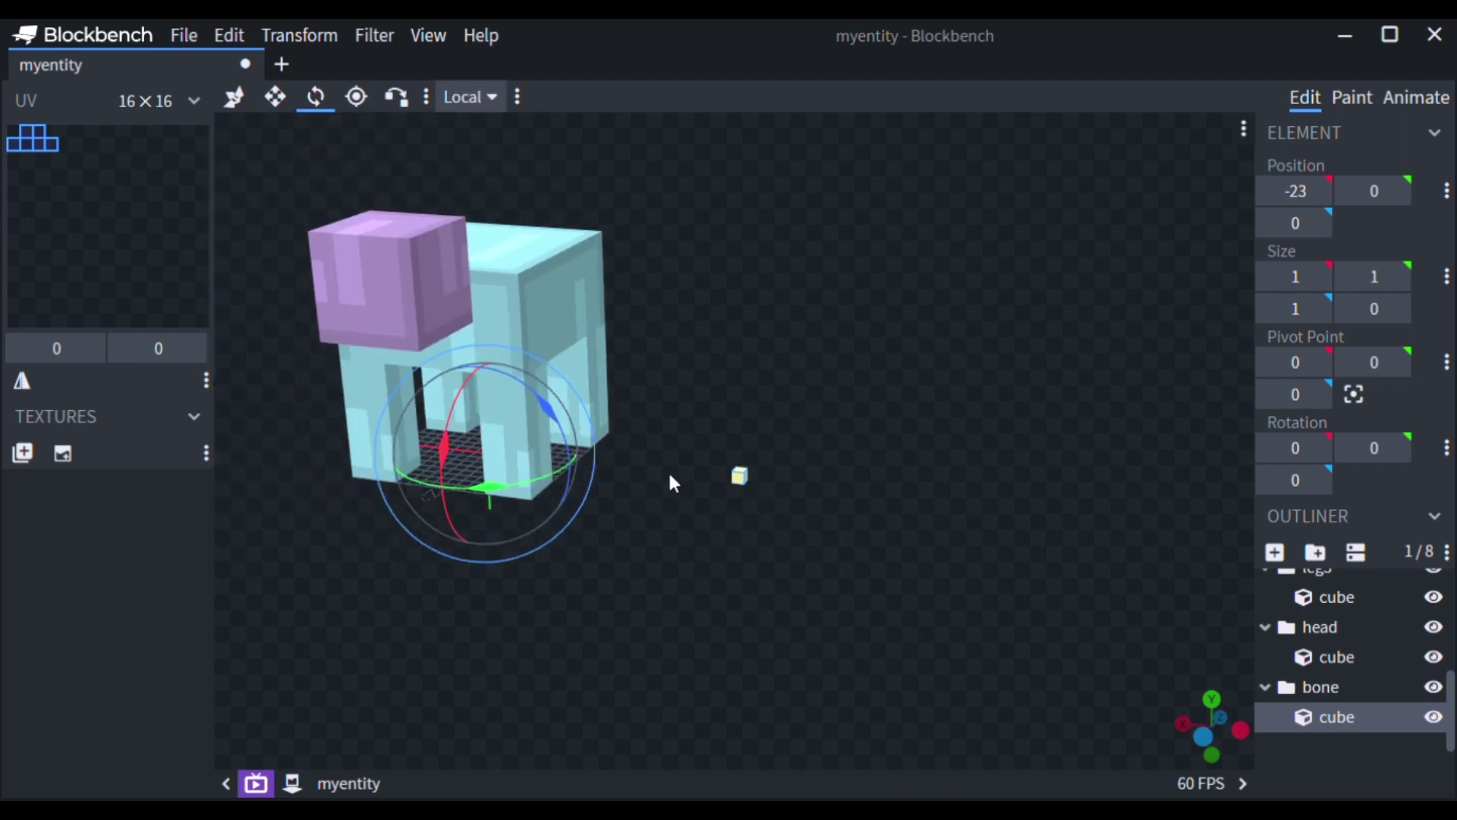
scroll(614, 354, "up", 4)
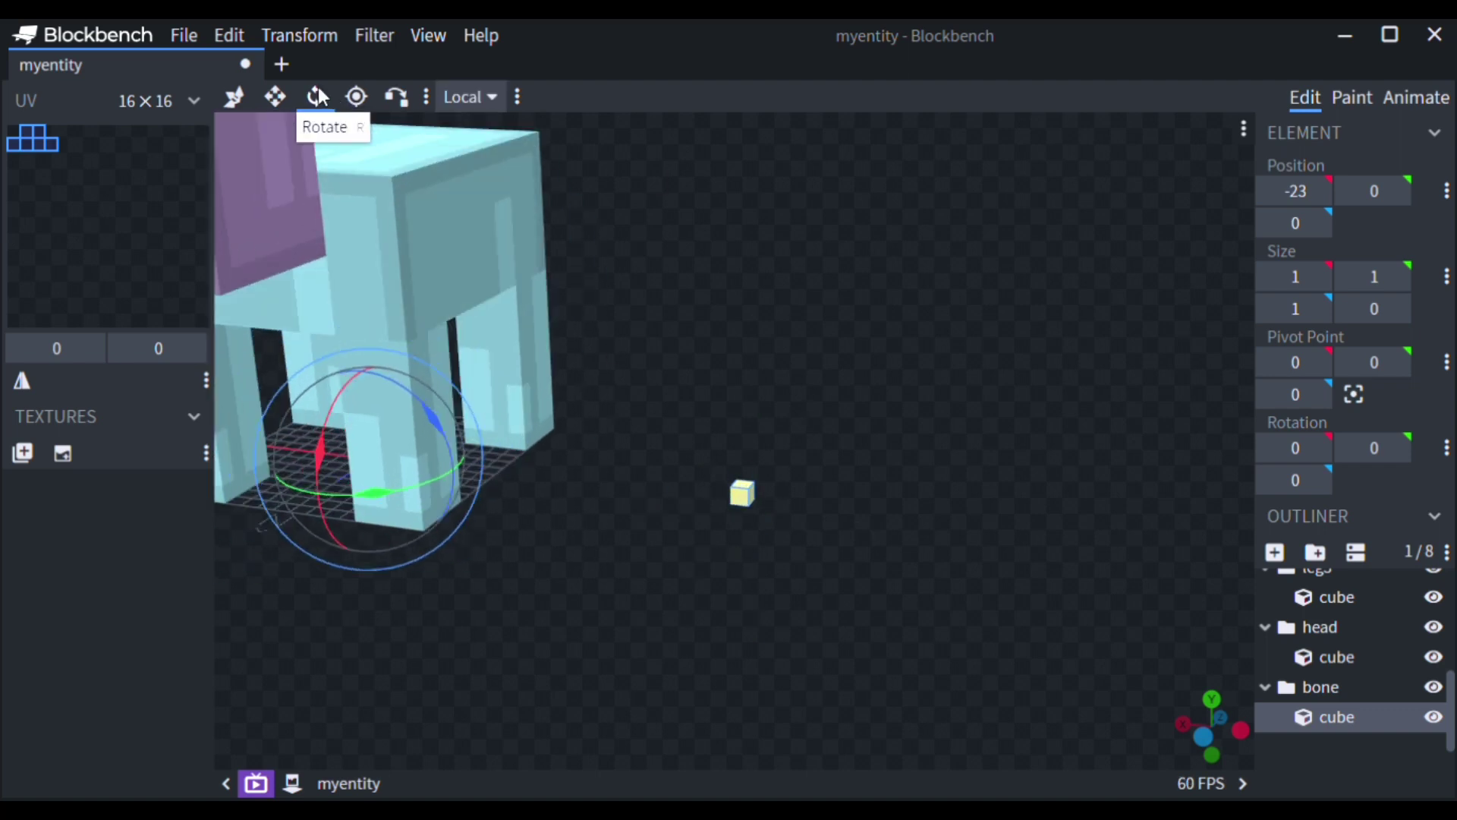
Move the pivot point of the separate cube's group to X -23 with the Pivot Tool.
left_click(356, 97)
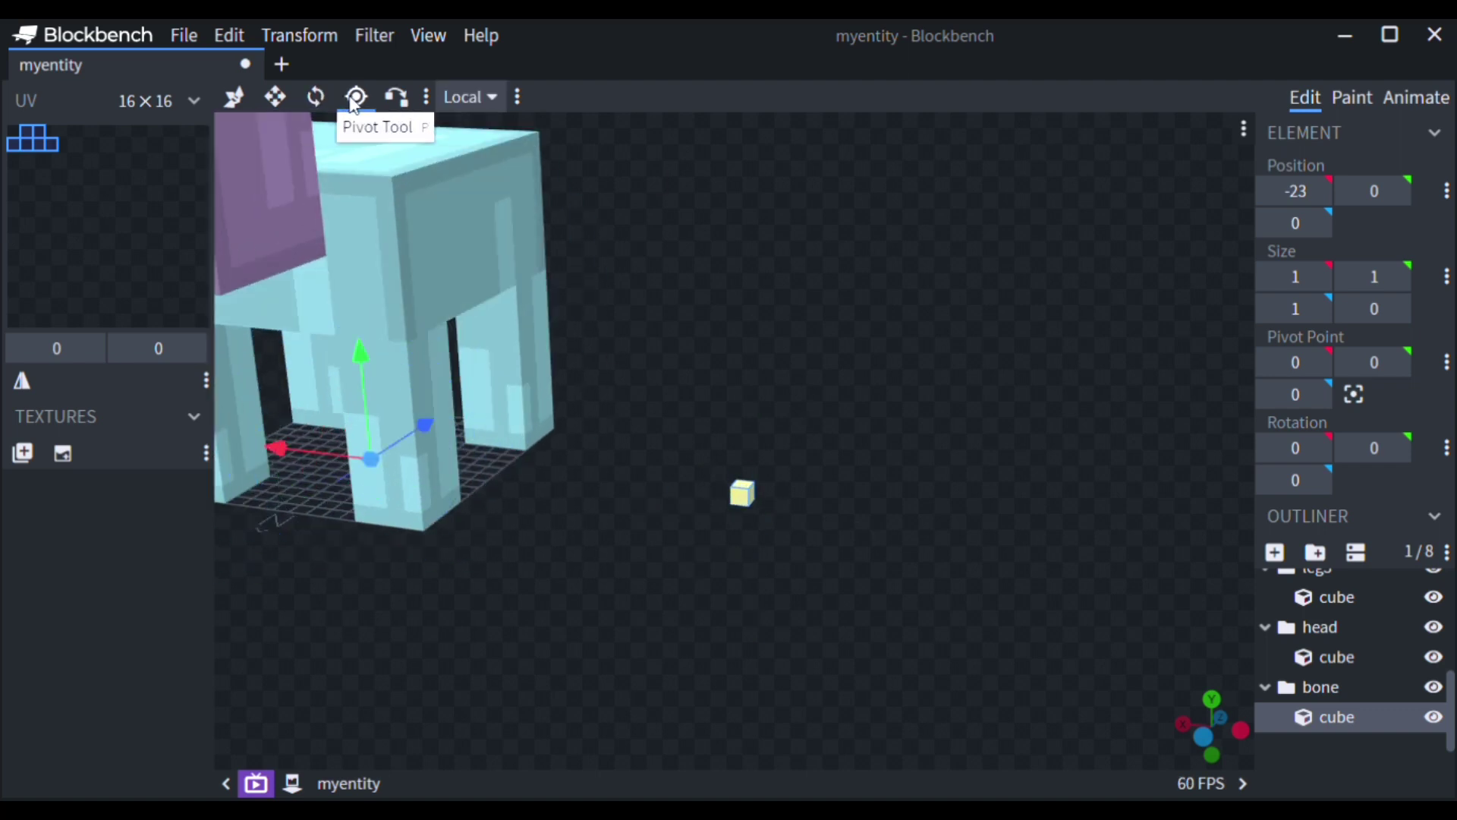
left_click(1325, 687)
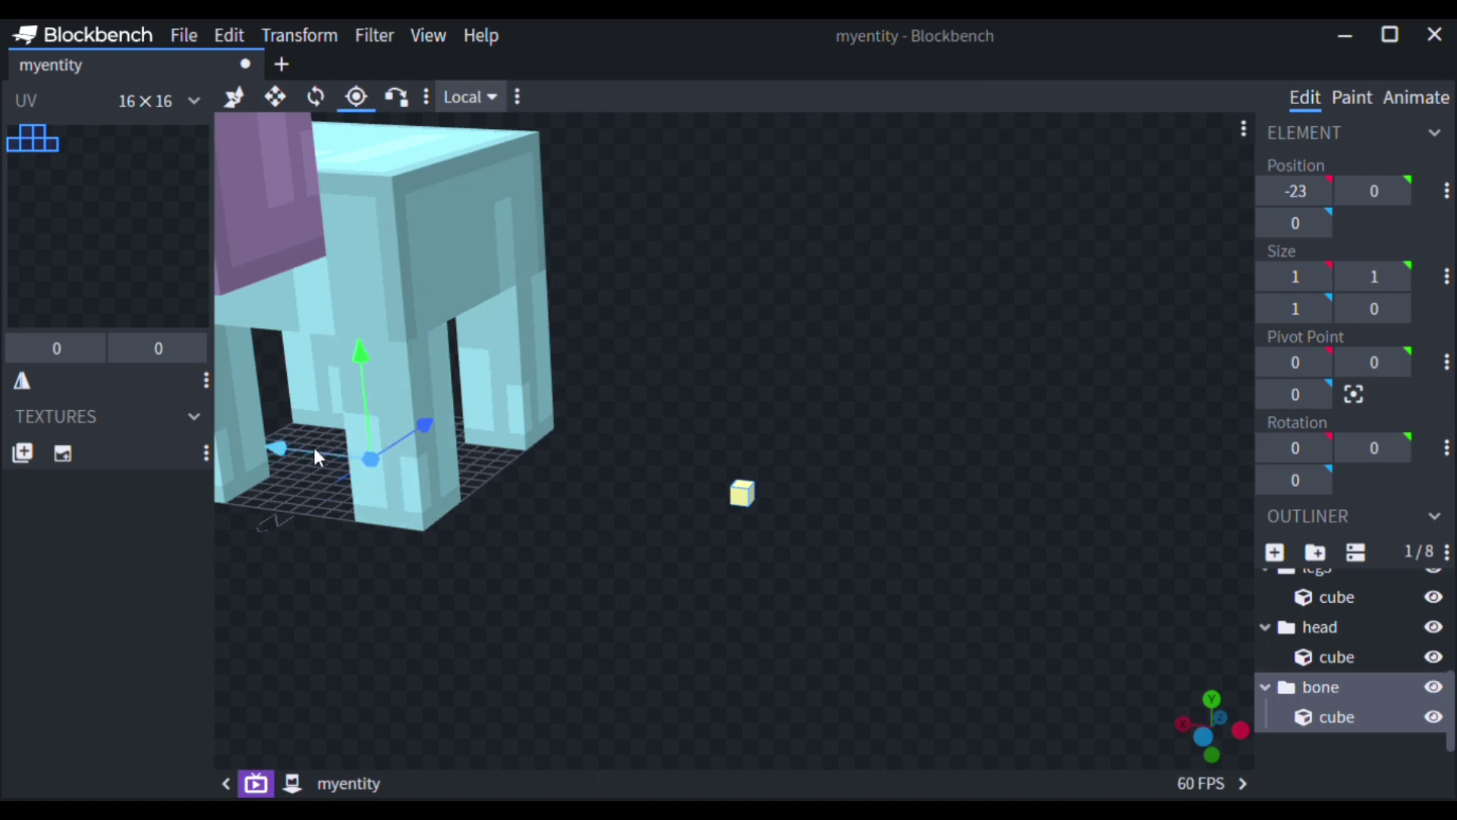
left_click_drag(314, 449, 677, 472)
Rotate the separate cube's group around its pivot to -40.4325, 7.6443, 26.0336.
left_click_drag(839, 594, 880, 597)
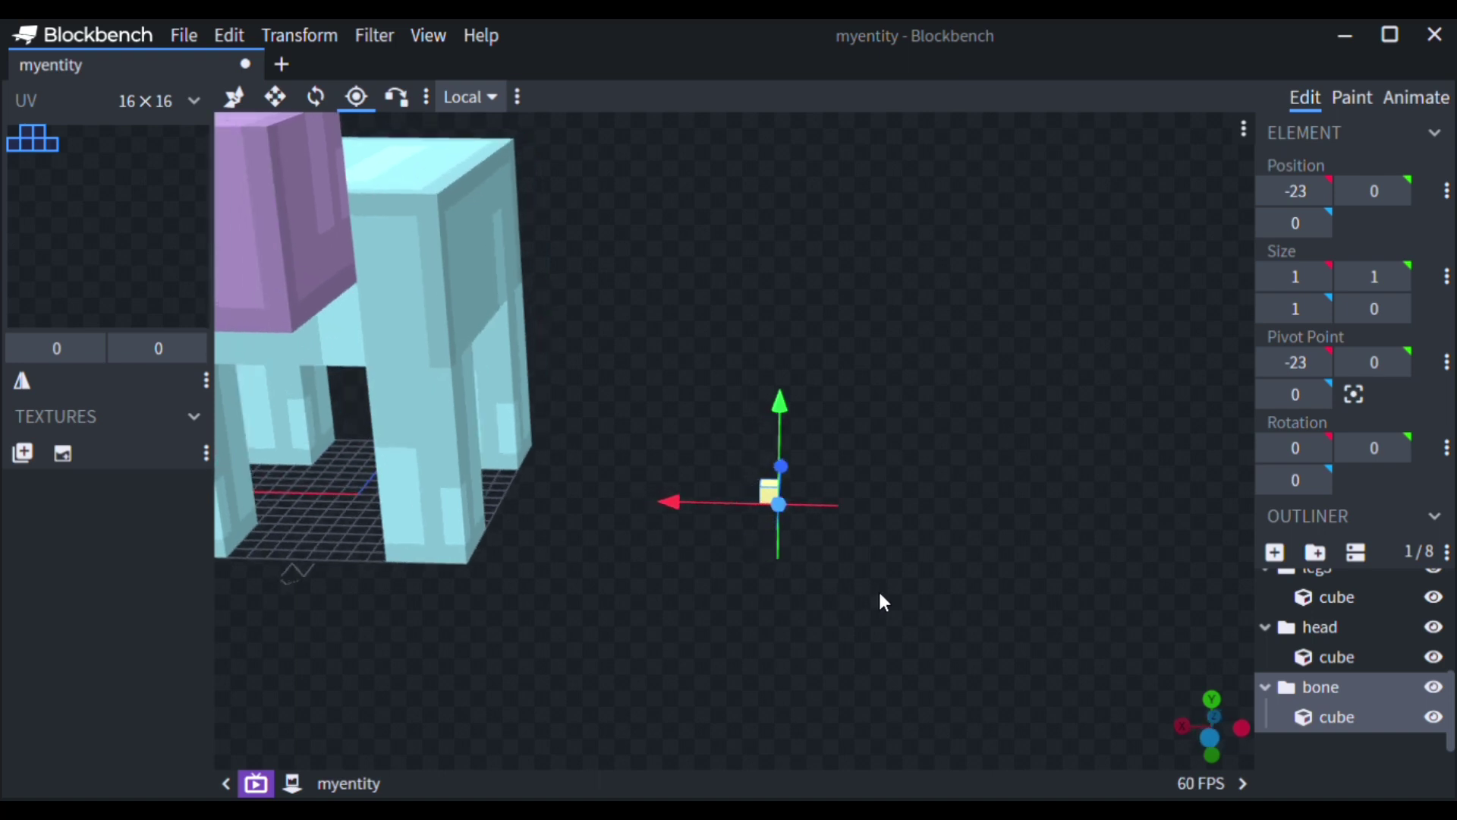
scroll(882, 602, "up", 5)
right_click_drag(883, 602, 728, 372)
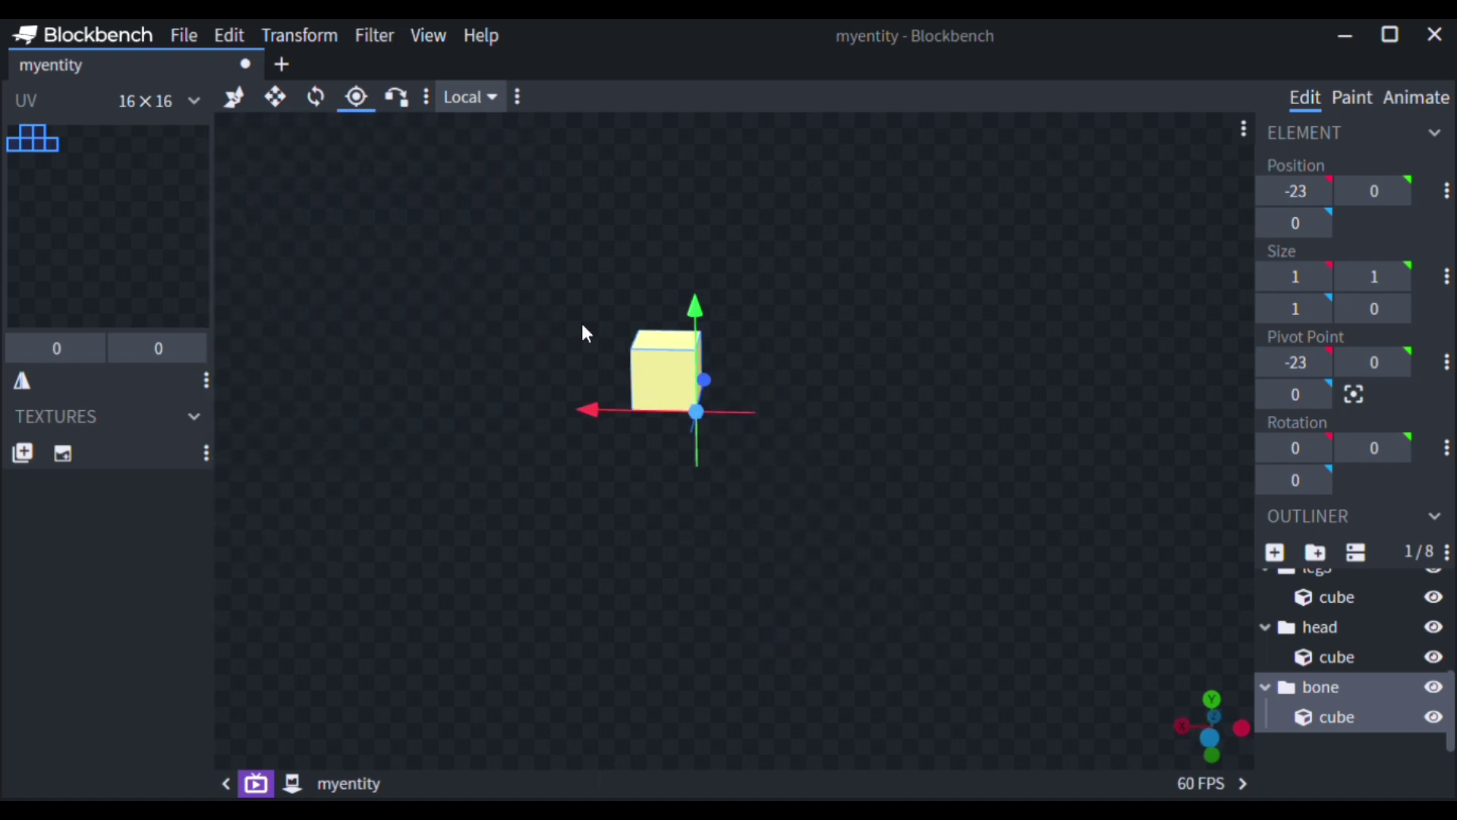
scroll(583, 330, "up", 3)
right_click_drag(888, 374, 901, 448)
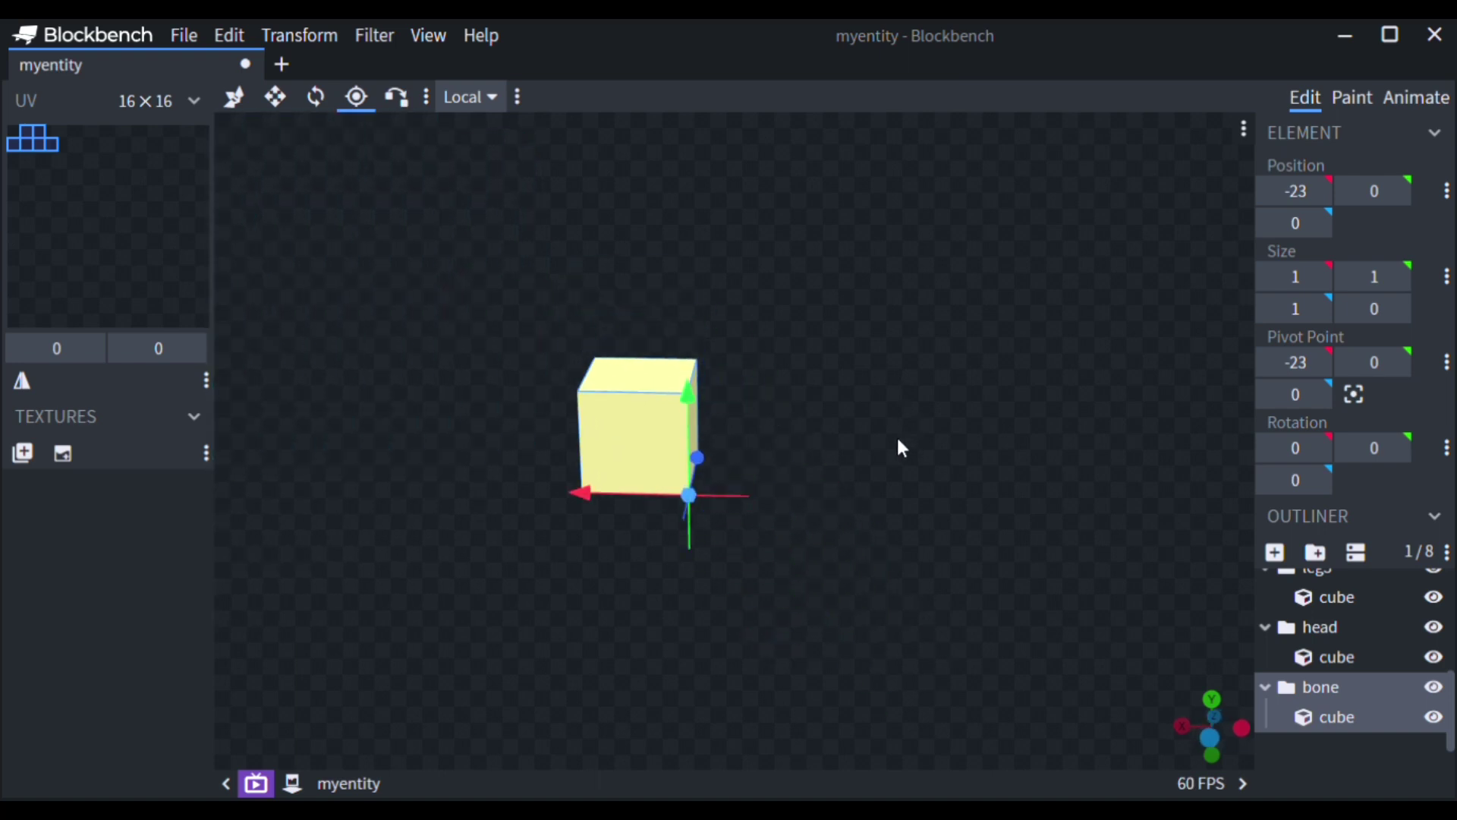
left_click_drag(901, 447, 723, 483)
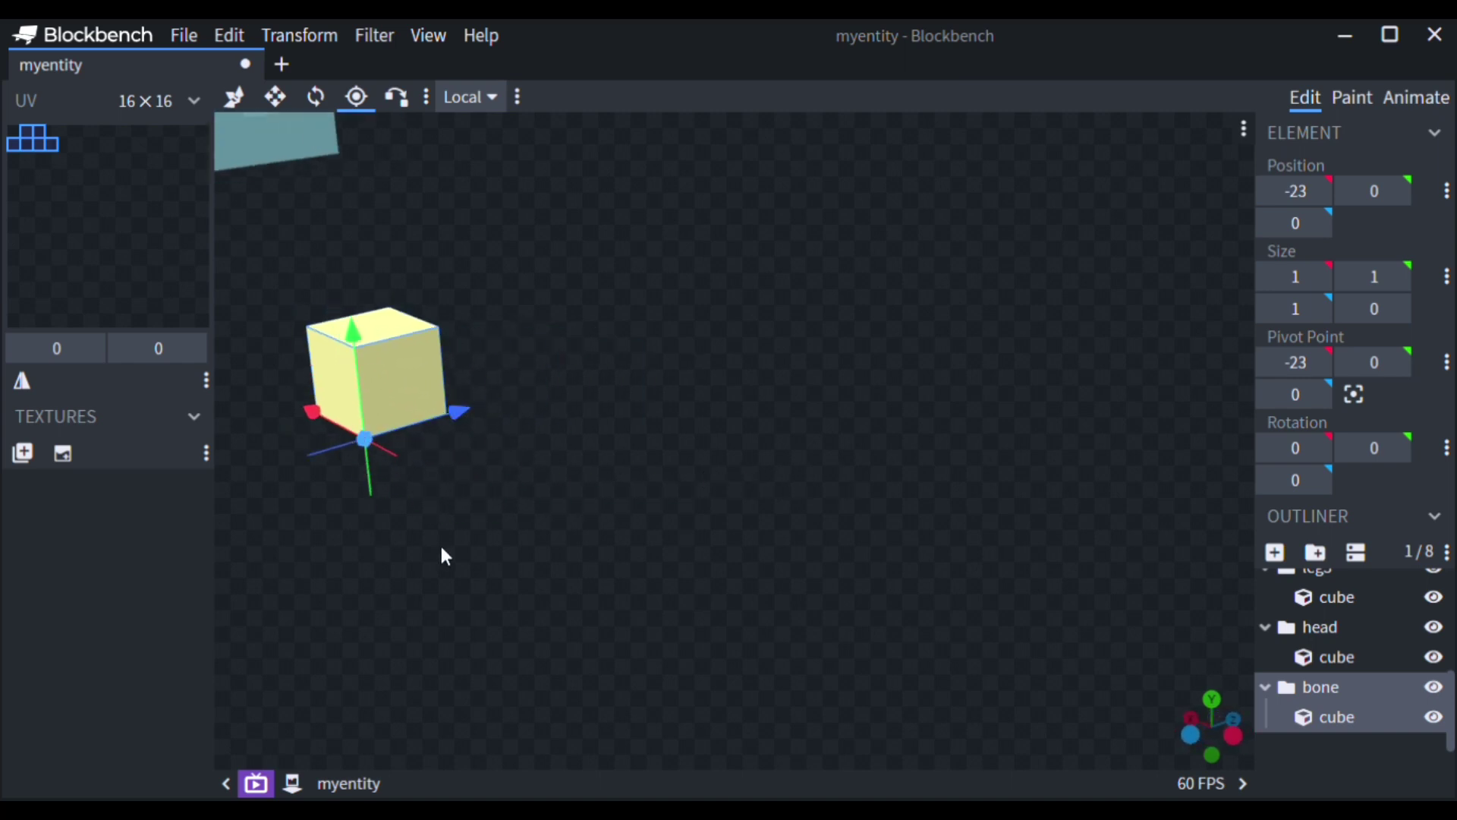
right_click_drag(446, 556, 682, 531)
scroll(670, 625, "up", 3)
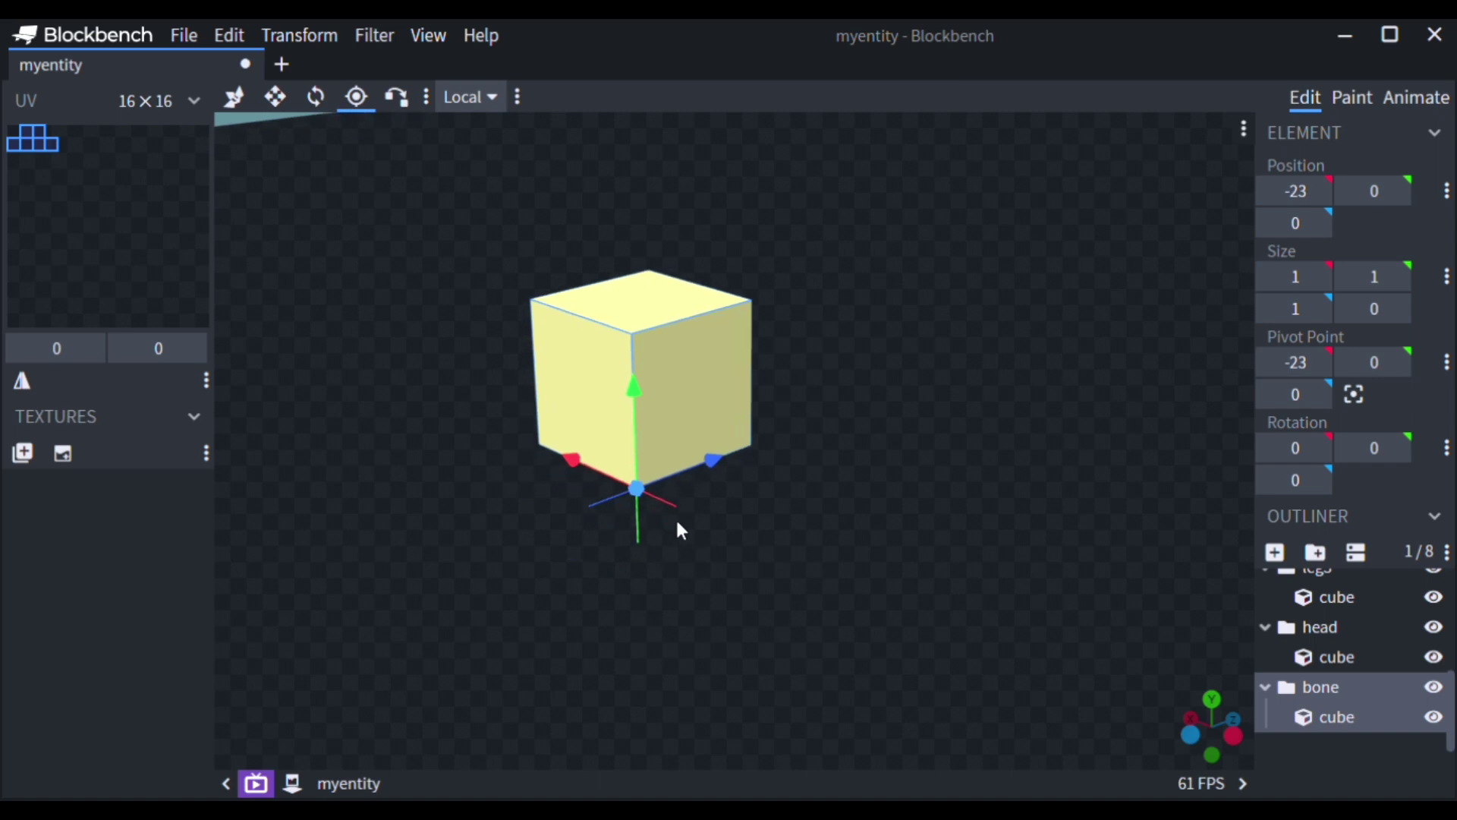
mouse_move(559, 632)
left_mouse_down()
mouse_move(635, 612)
mouse_move(578, 629)
left_mouse_up()
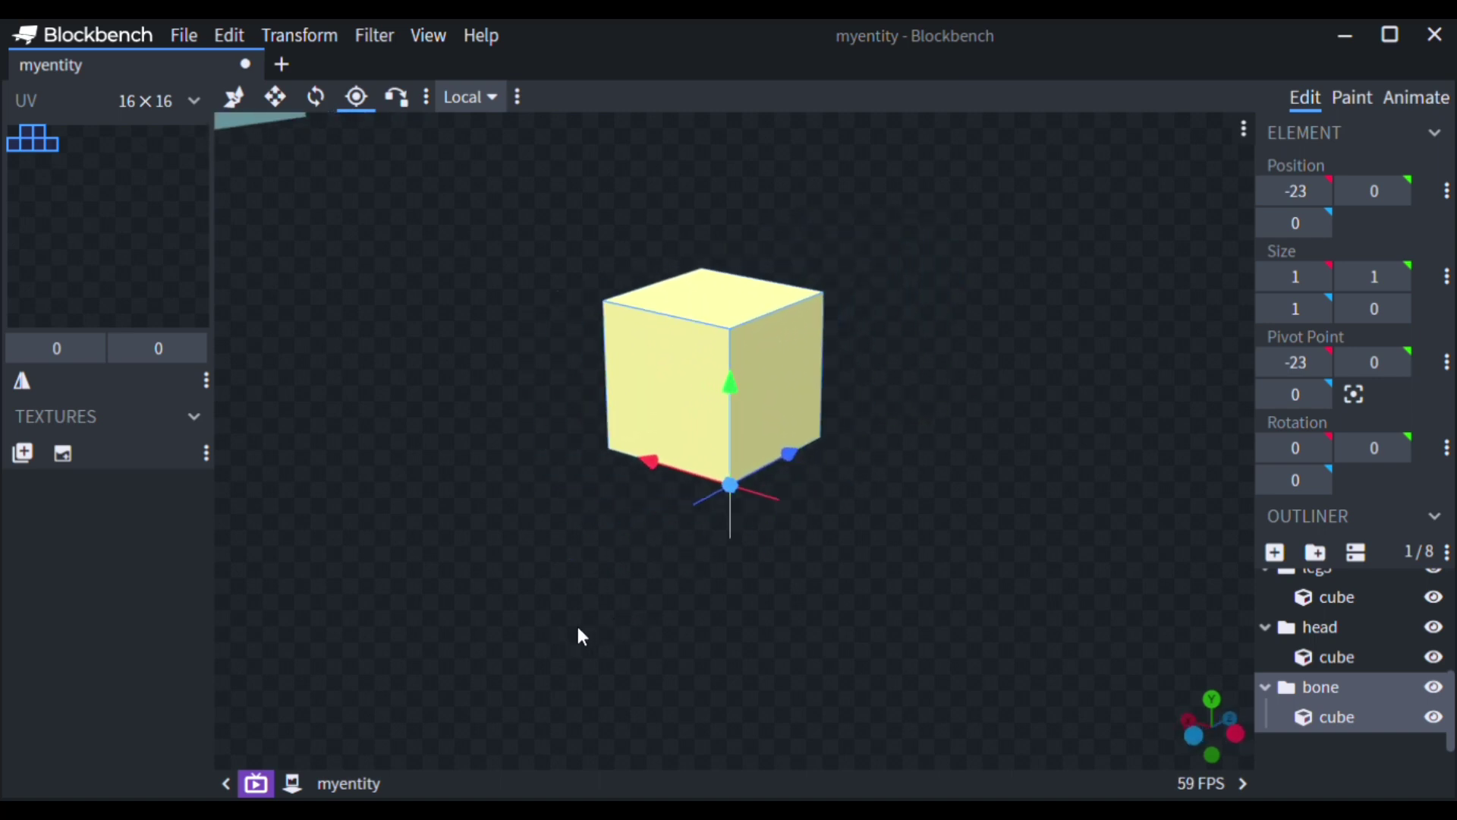
left_click(317, 97)
left_click_drag(511, 360, 806, 595)
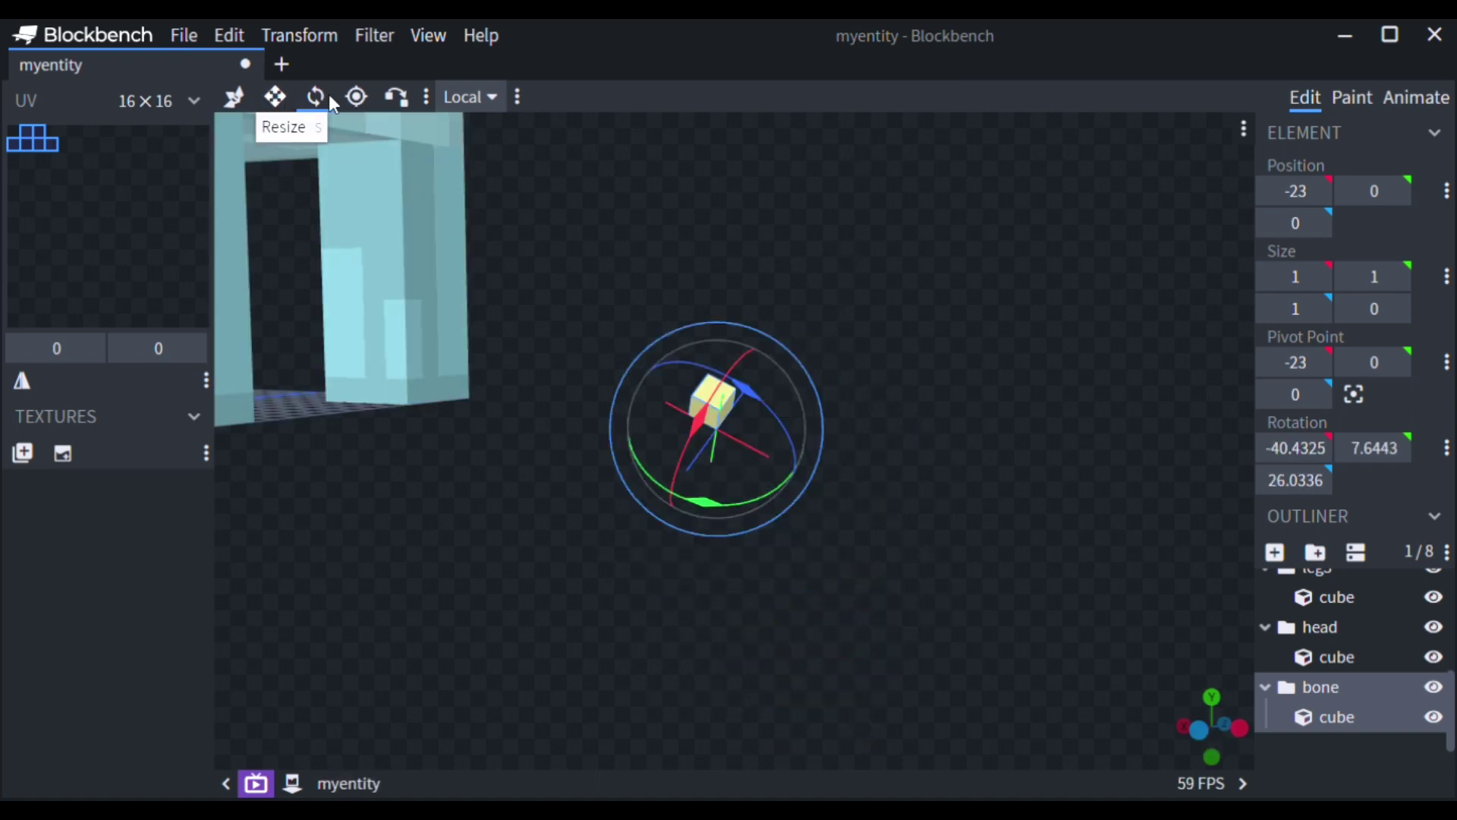
Snap a top corner of the separate small cube onto the head's upper front corner with the Vertex Snap tool.
left_click(396, 96)
key("f")
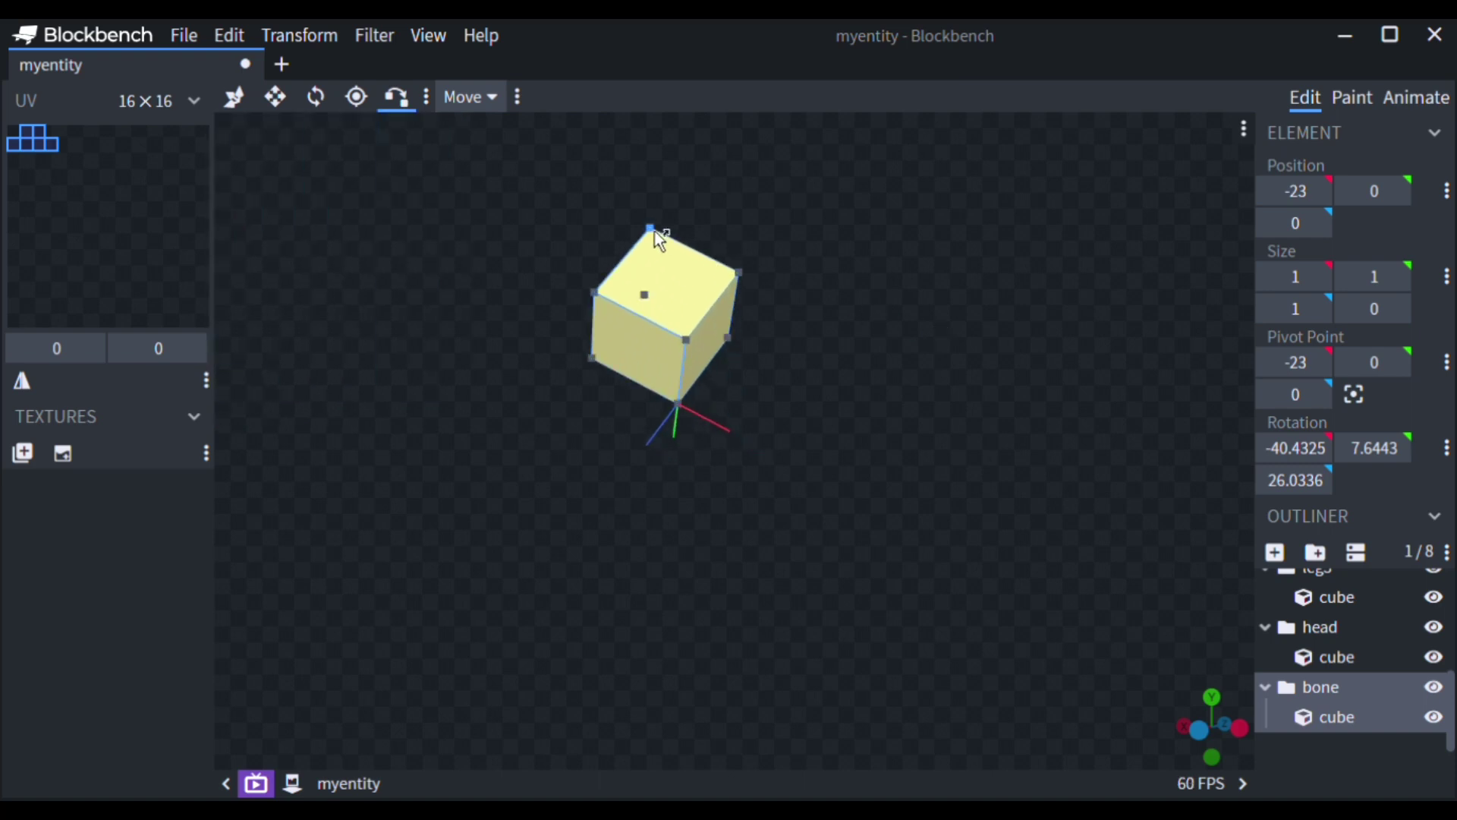
scroll(855, 230, "down", 5)
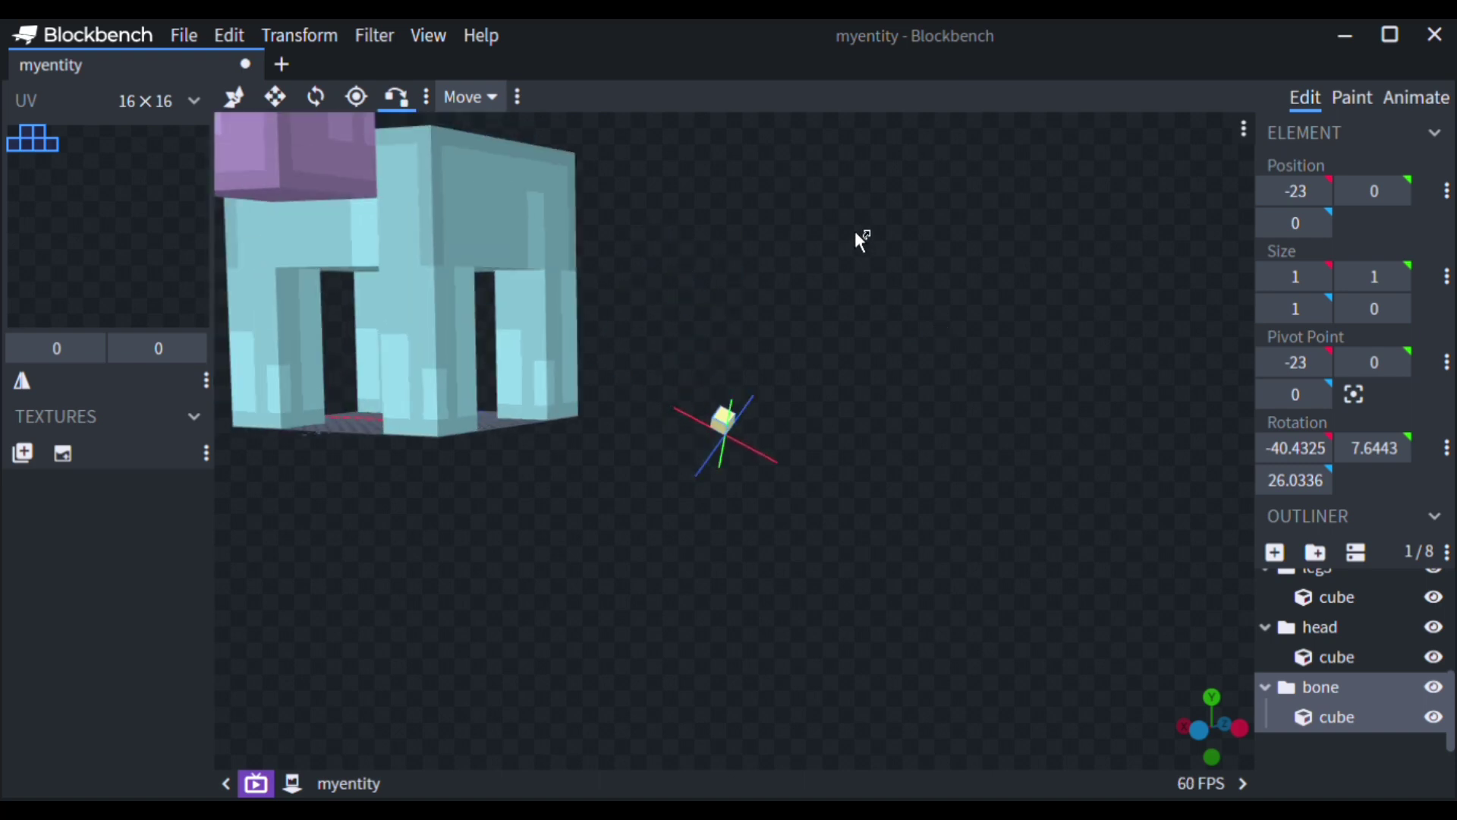
right_click_drag(855, 231, 1076, 460)
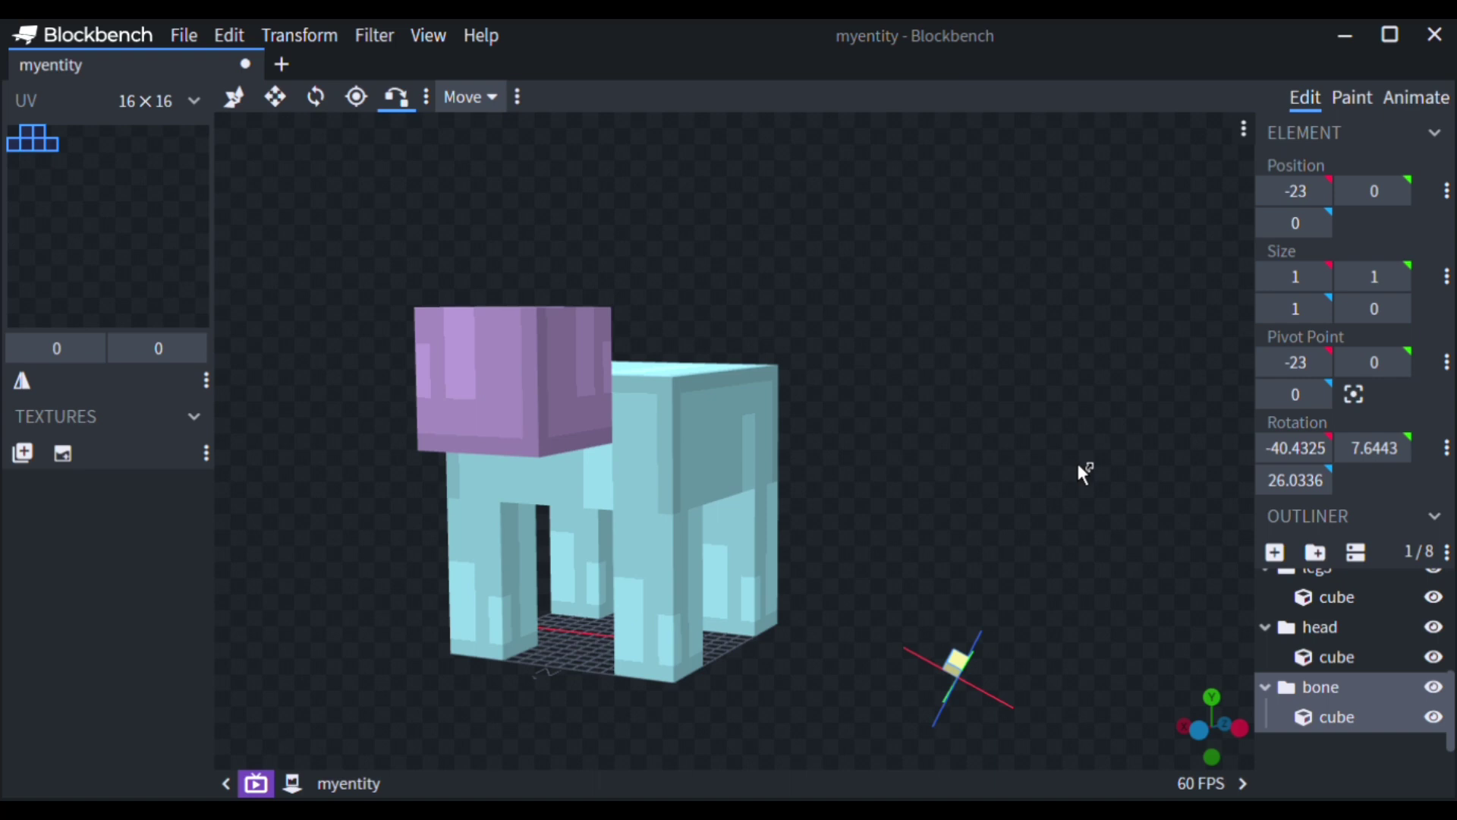
left_click(529, 326)
left_click(553, 316)
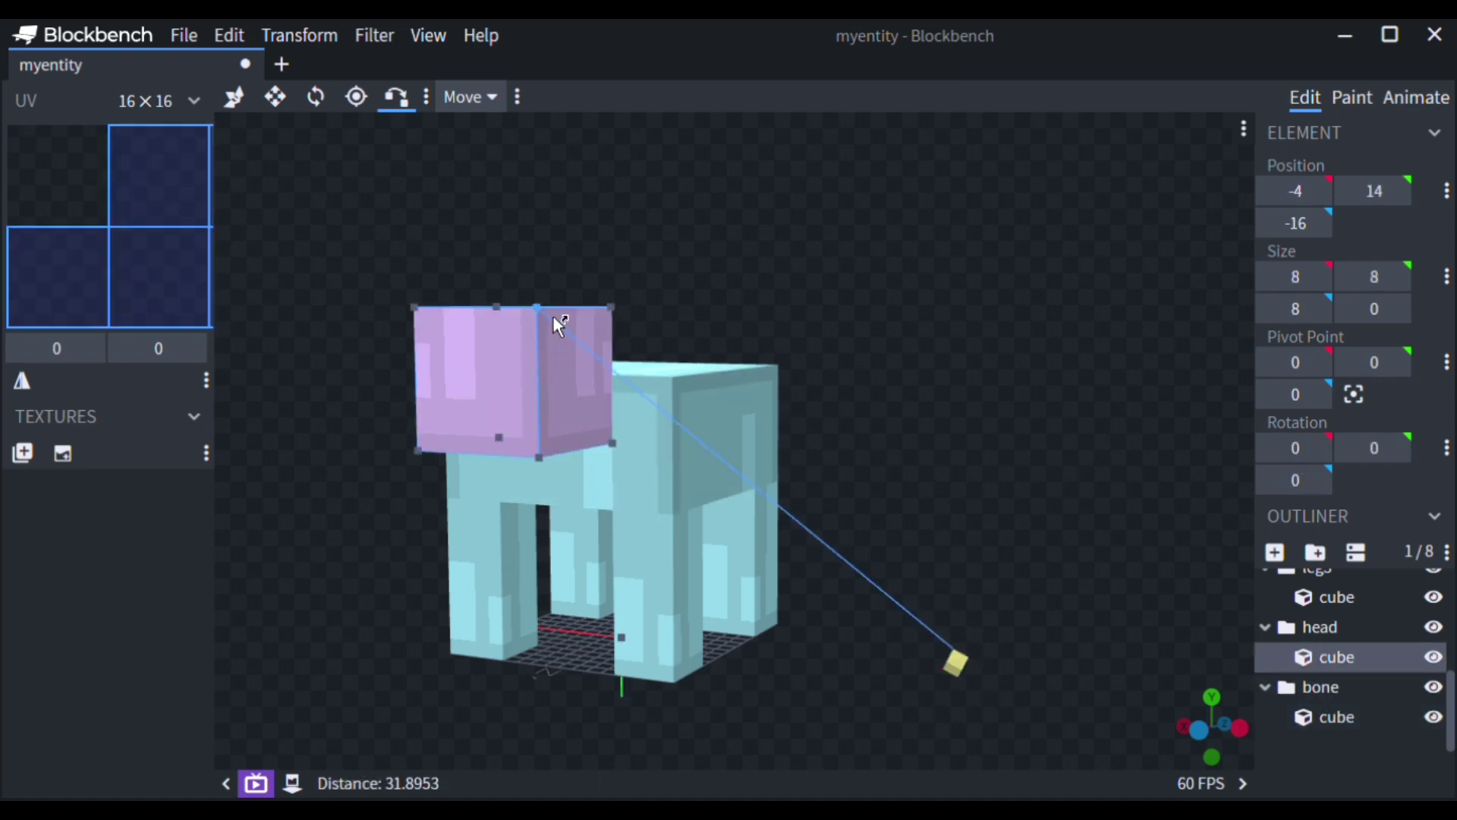
left_click(542, 310)
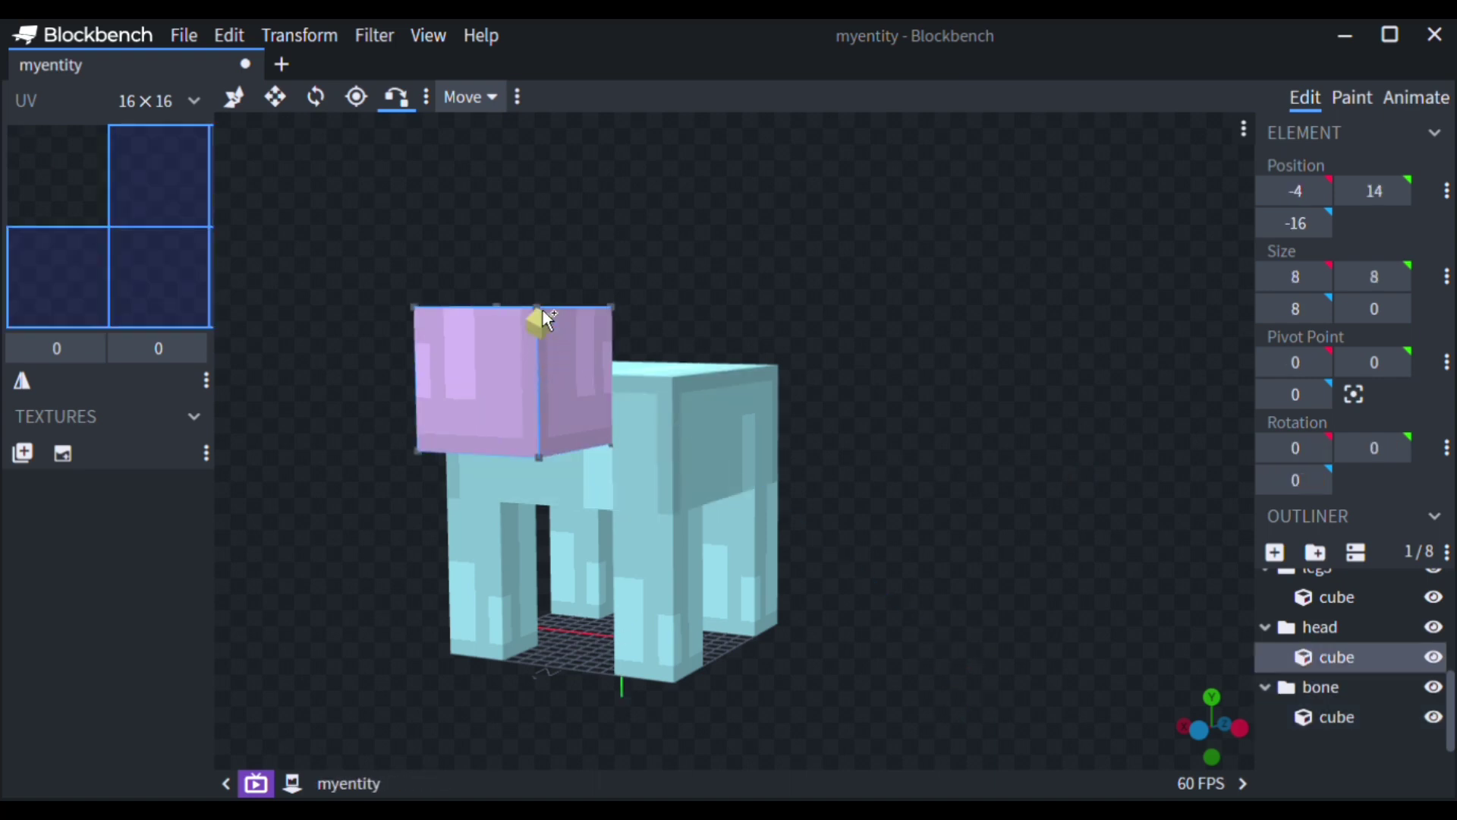
Delete the small cube at the head's corner together with its bone group.
left_click(235, 97)
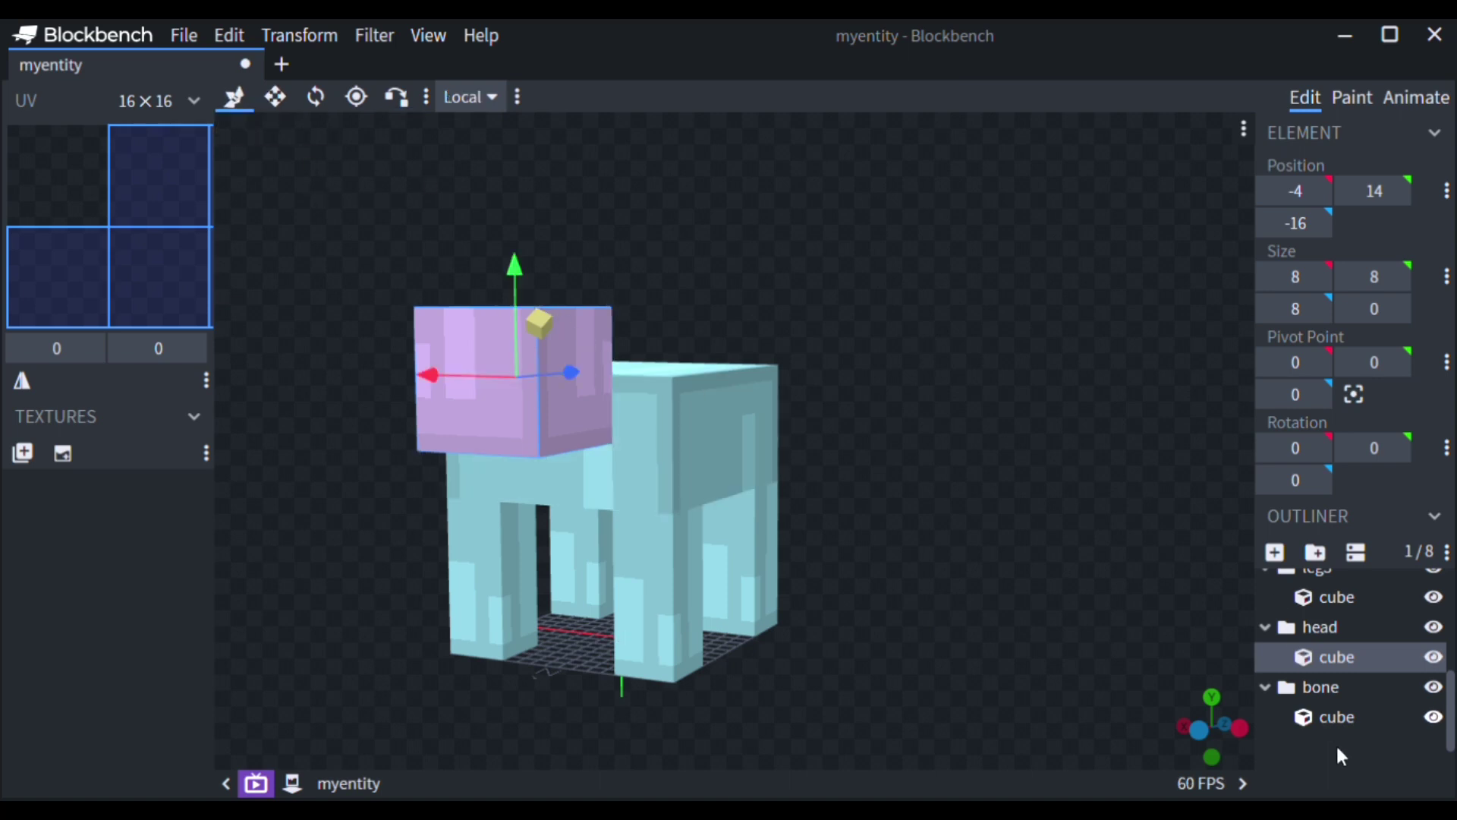
left_click(974, 469)
right_click_drag(974, 469, 1117, 597)
scroll(1113, 590, "up", 8)
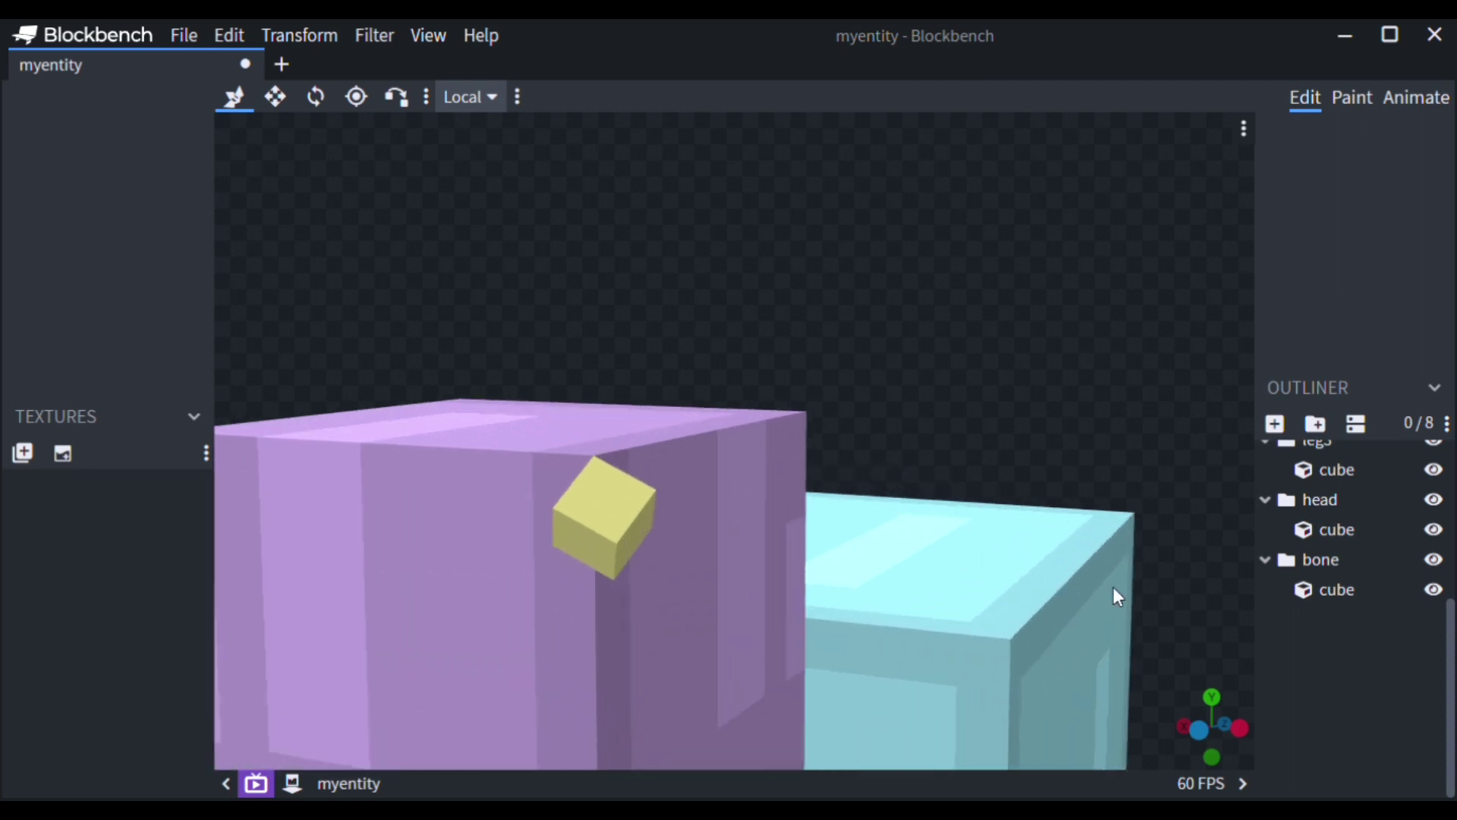
right_click_drag(951, 348, 1090, 308)
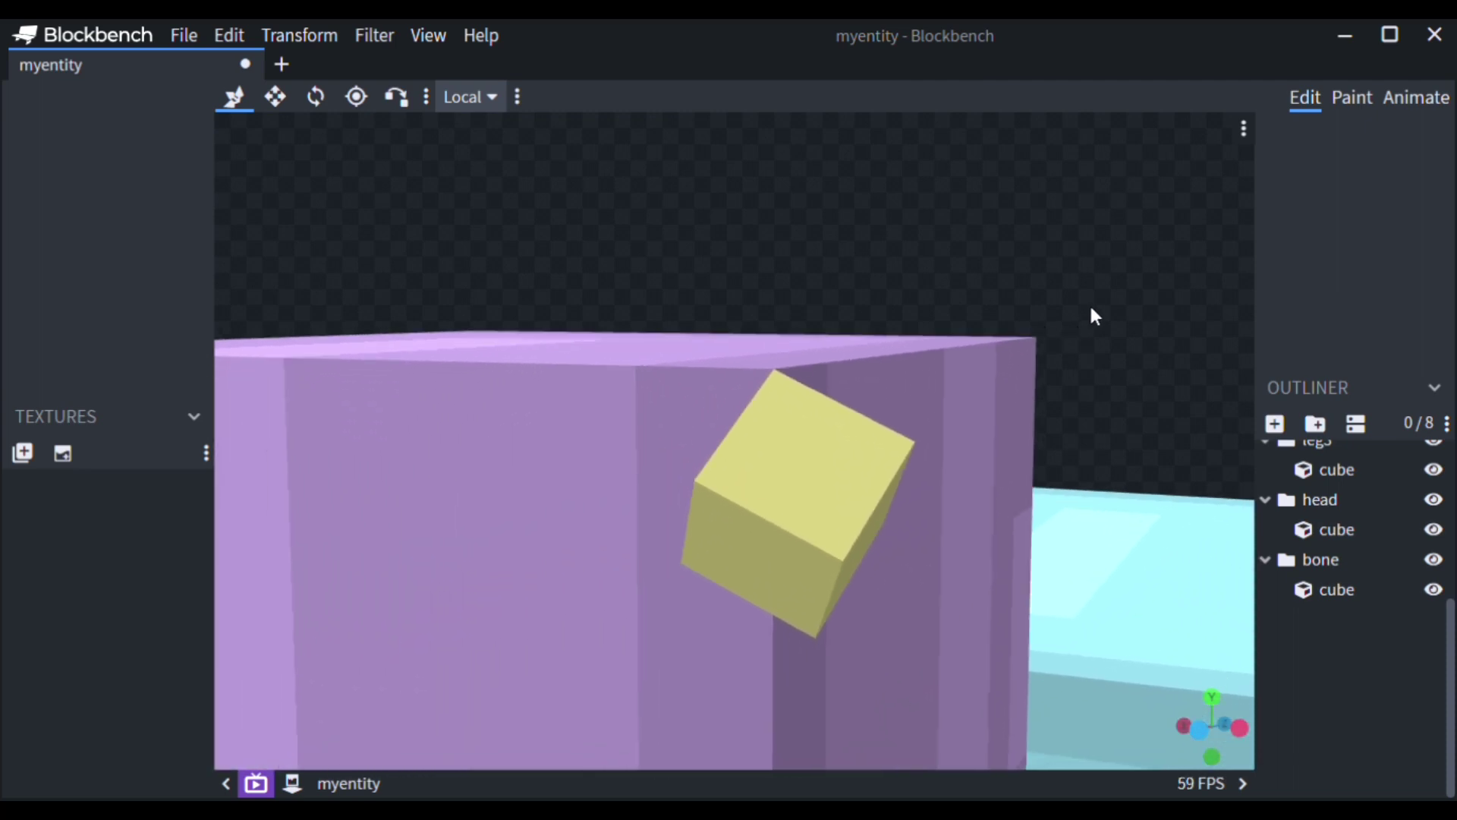
left_click_drag(910, 235, 529, 204)
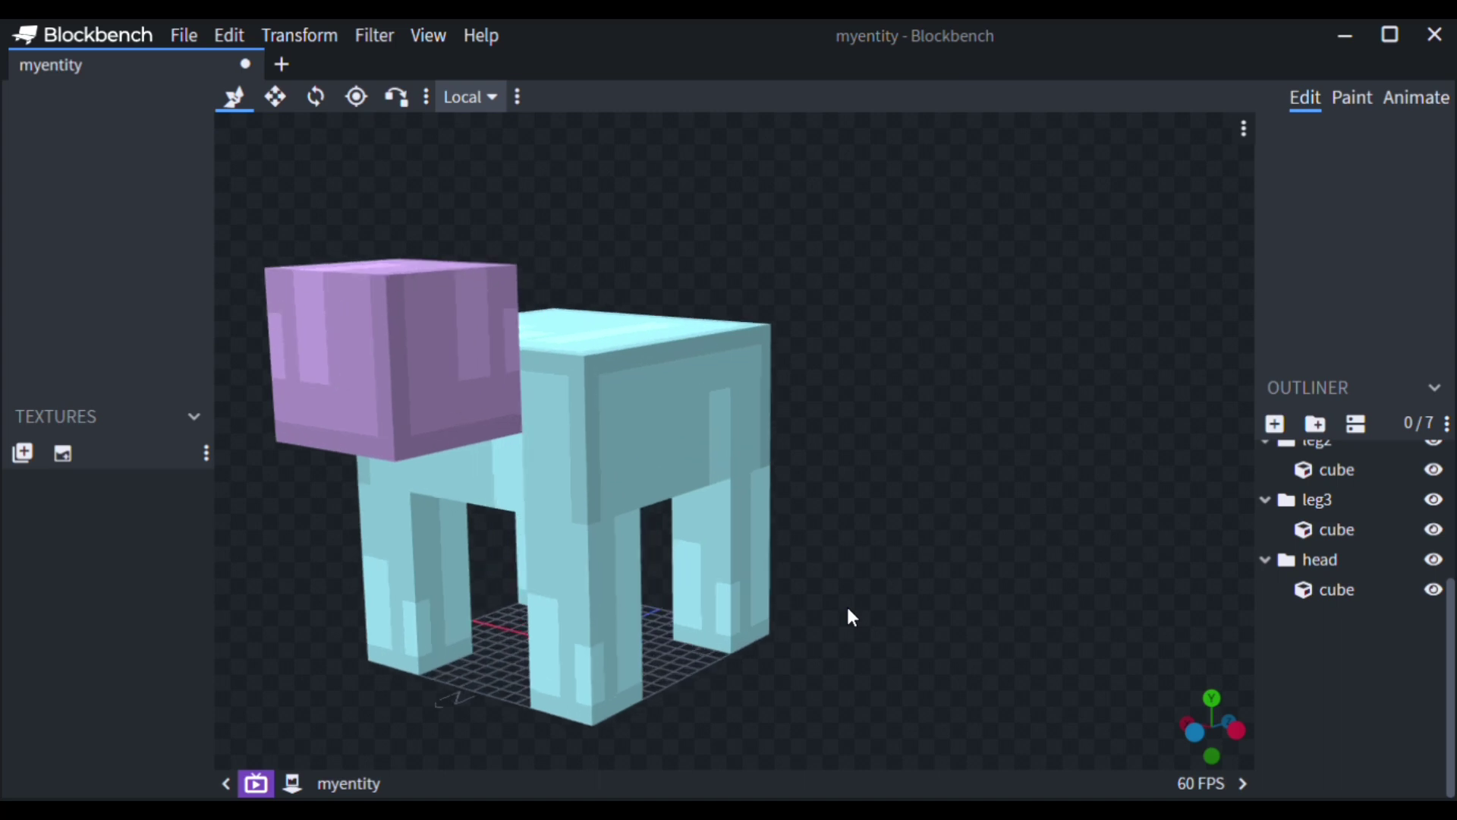
right_click_drag(849, 609, 941, 592)
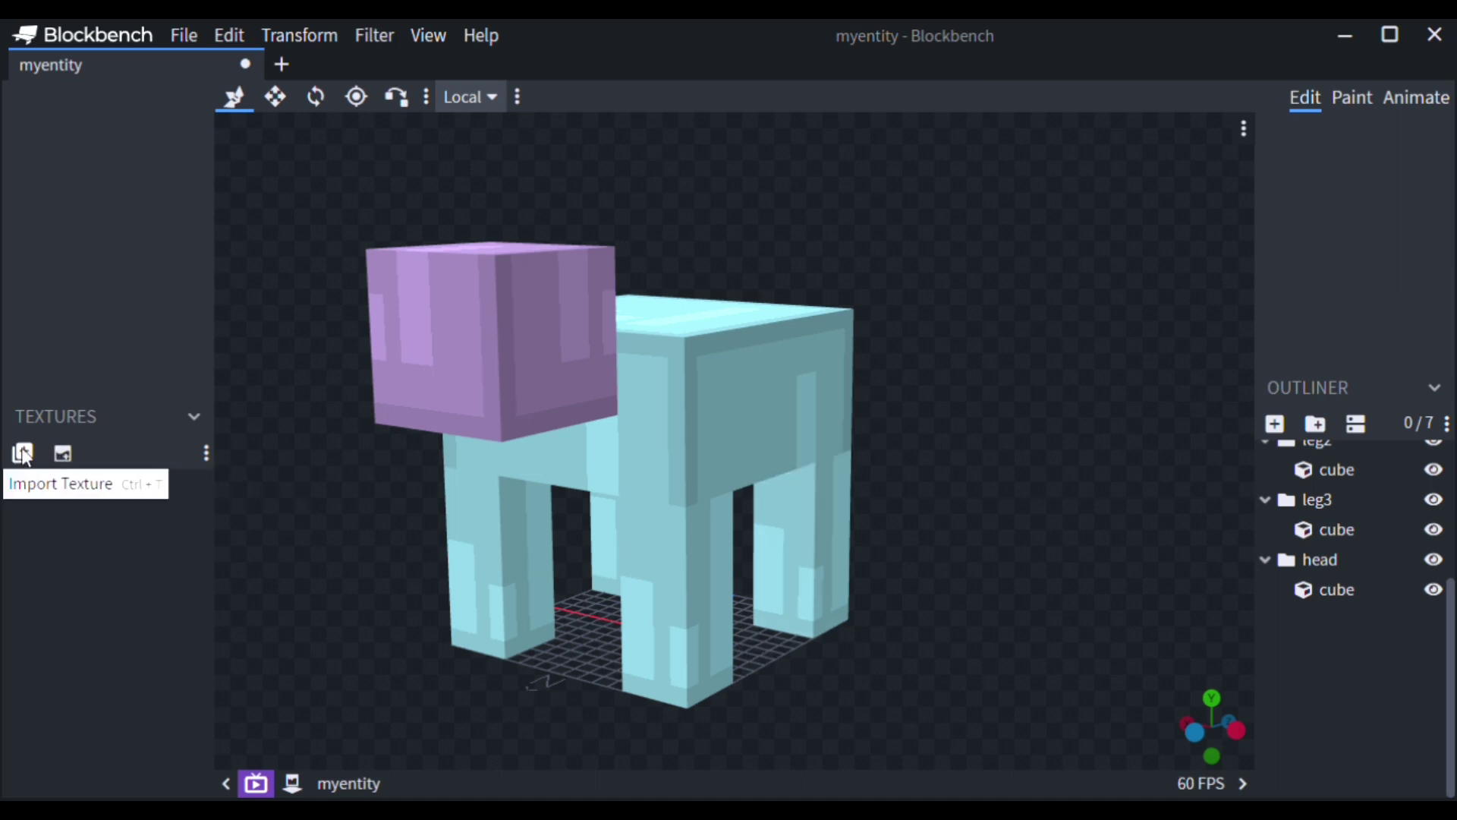
Create a texture template named myentity at resolution 16, with Rearrange UV, Compress Template, Power-of-2 Size and Keep Multi Texture Occupancy enabled.
left_click(63, 454)
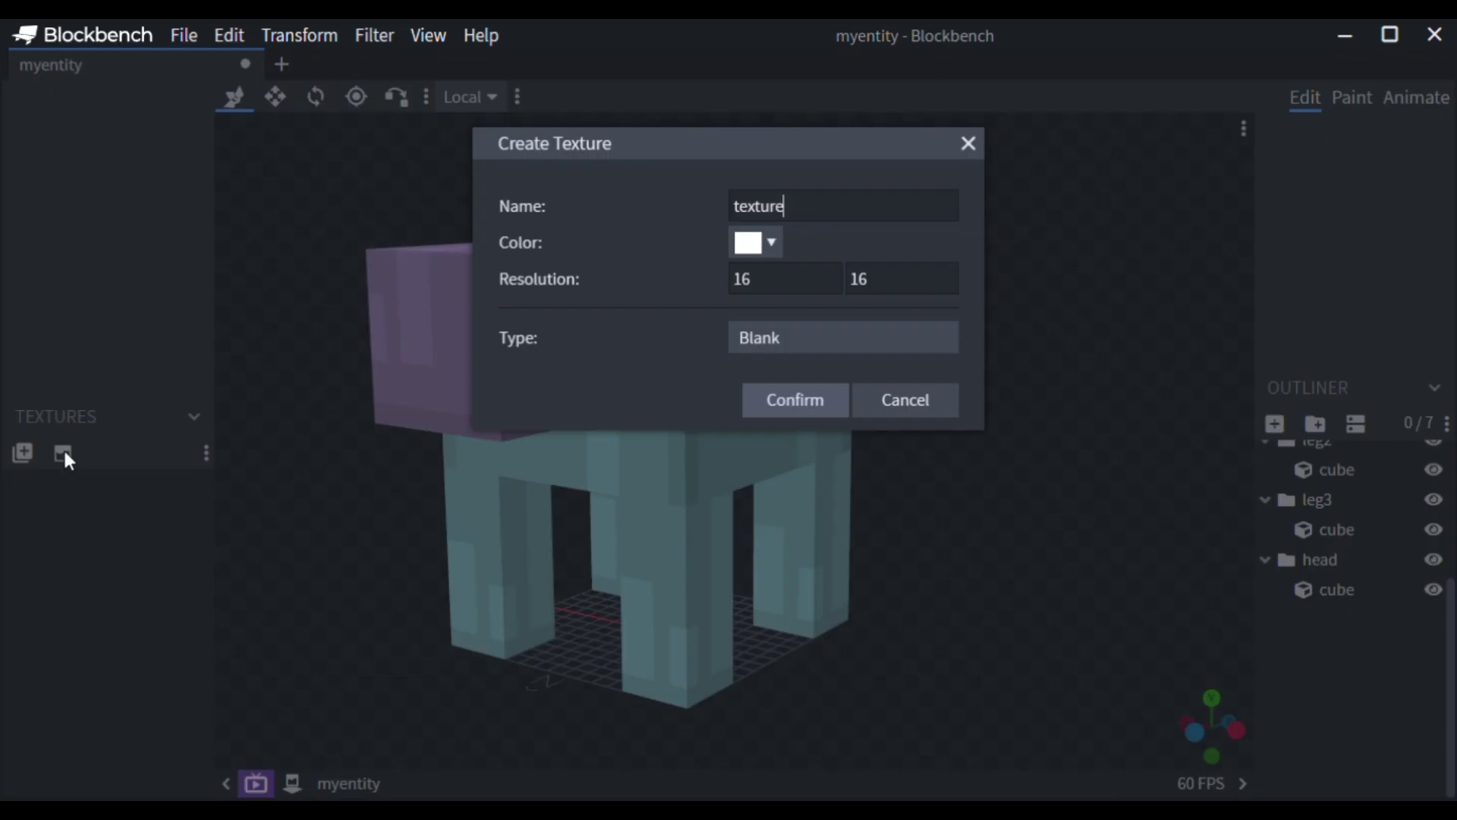
left_click_drag(832, 212, 703, 216)
type("myentity")
left_click(764, 383)
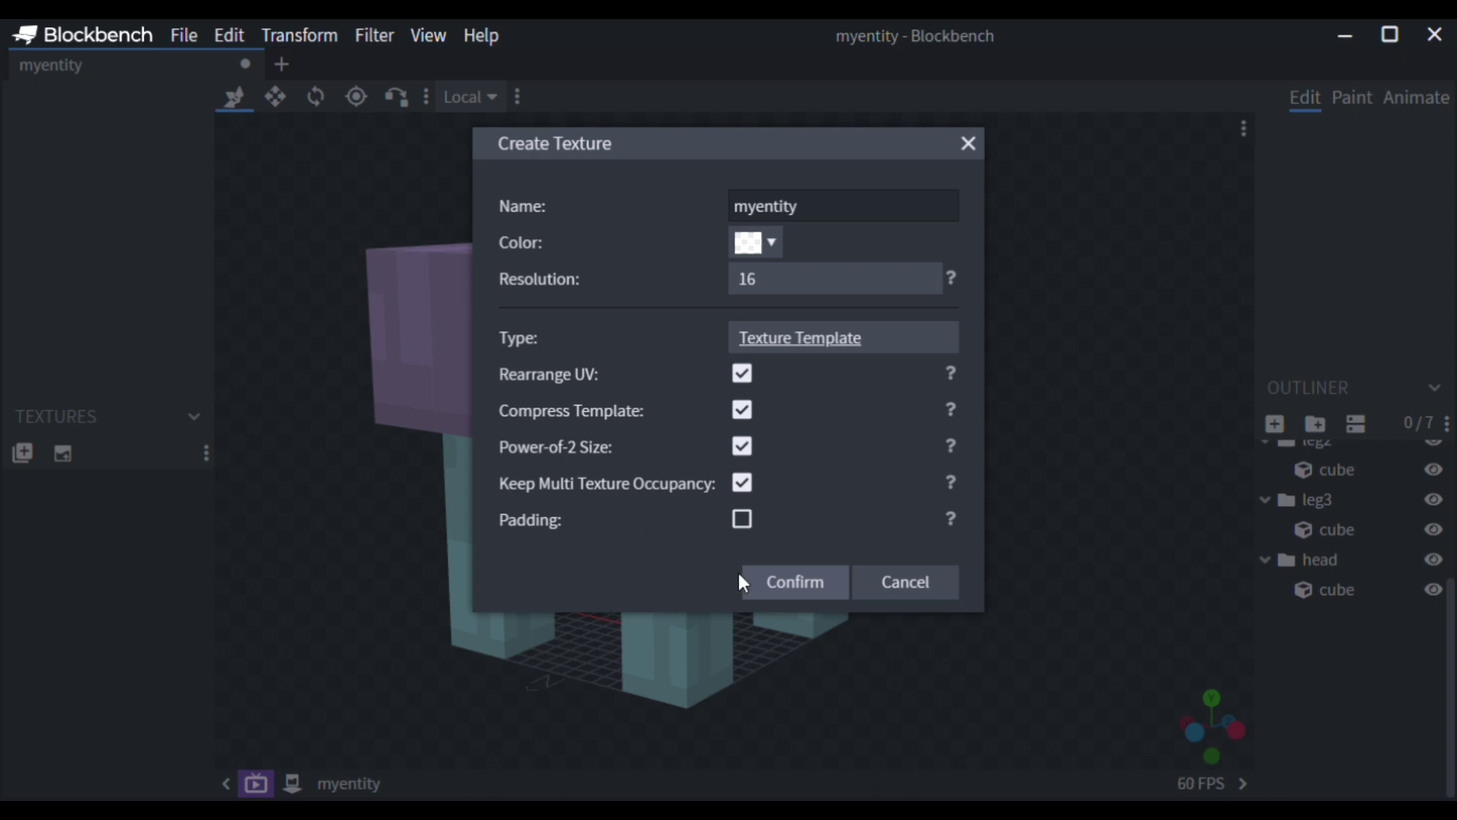
left_click(792, 586)
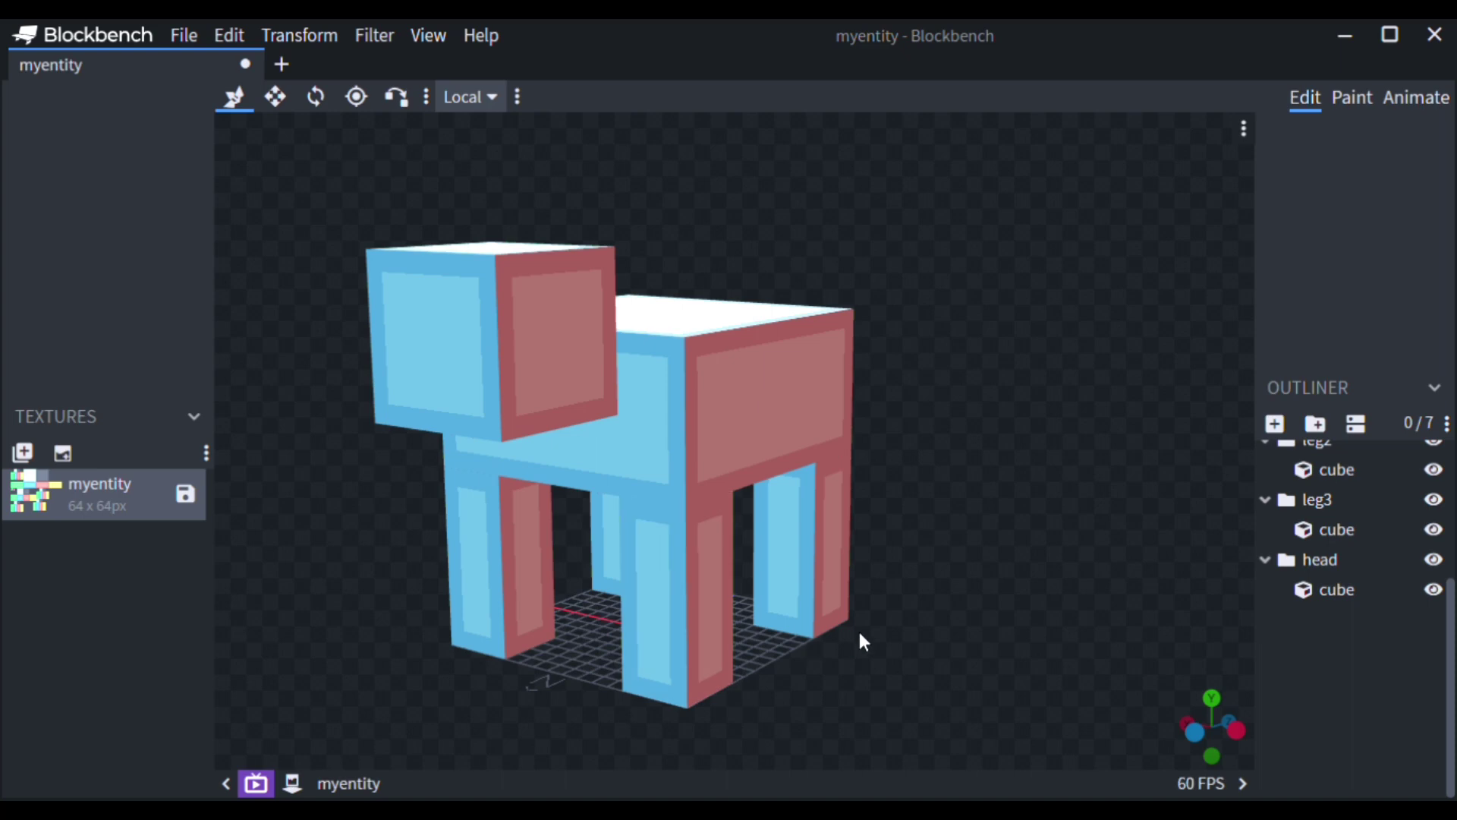
Switch to Paint mode and choose the red paint colour #ee2c0f with the colour picker.
left_click_drag(927, 636, 251, 653)
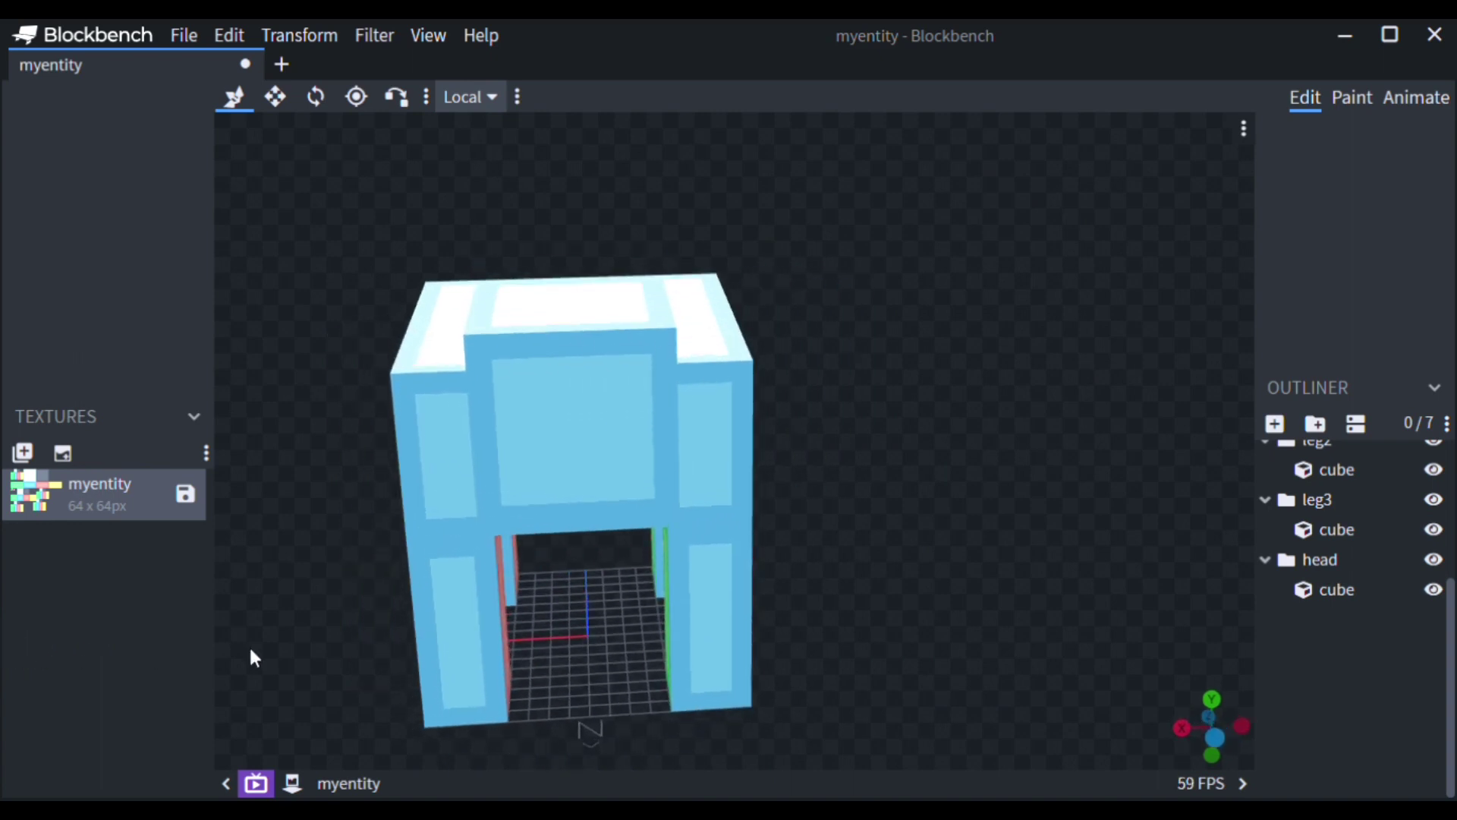
left_click_drag(751, 626, 839, 530)
scroll(839, 533, "down", 3)
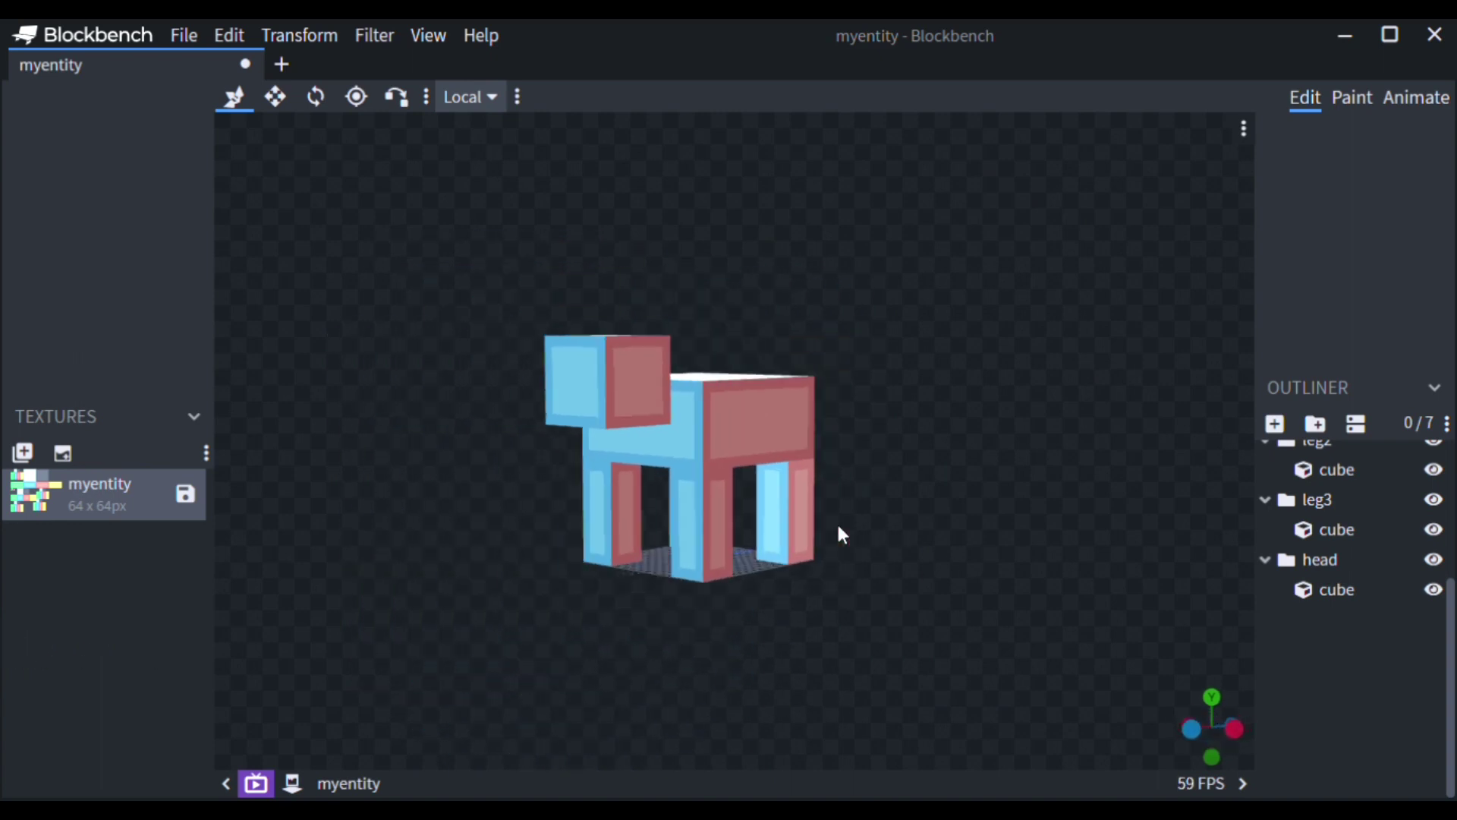
left_click_drag(924, 491, 966, 531)
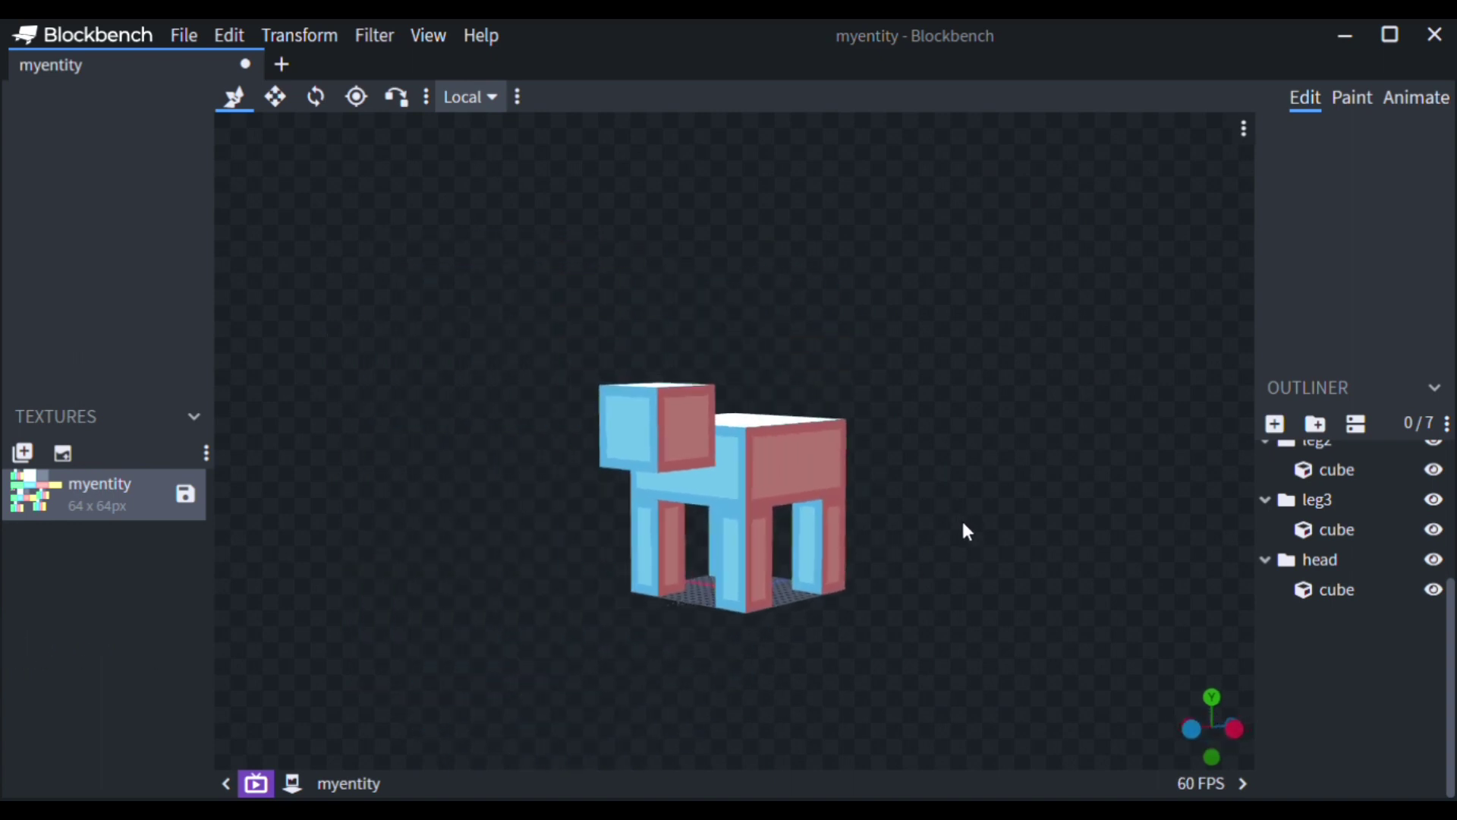
scroll(984, 571, "up", 5)
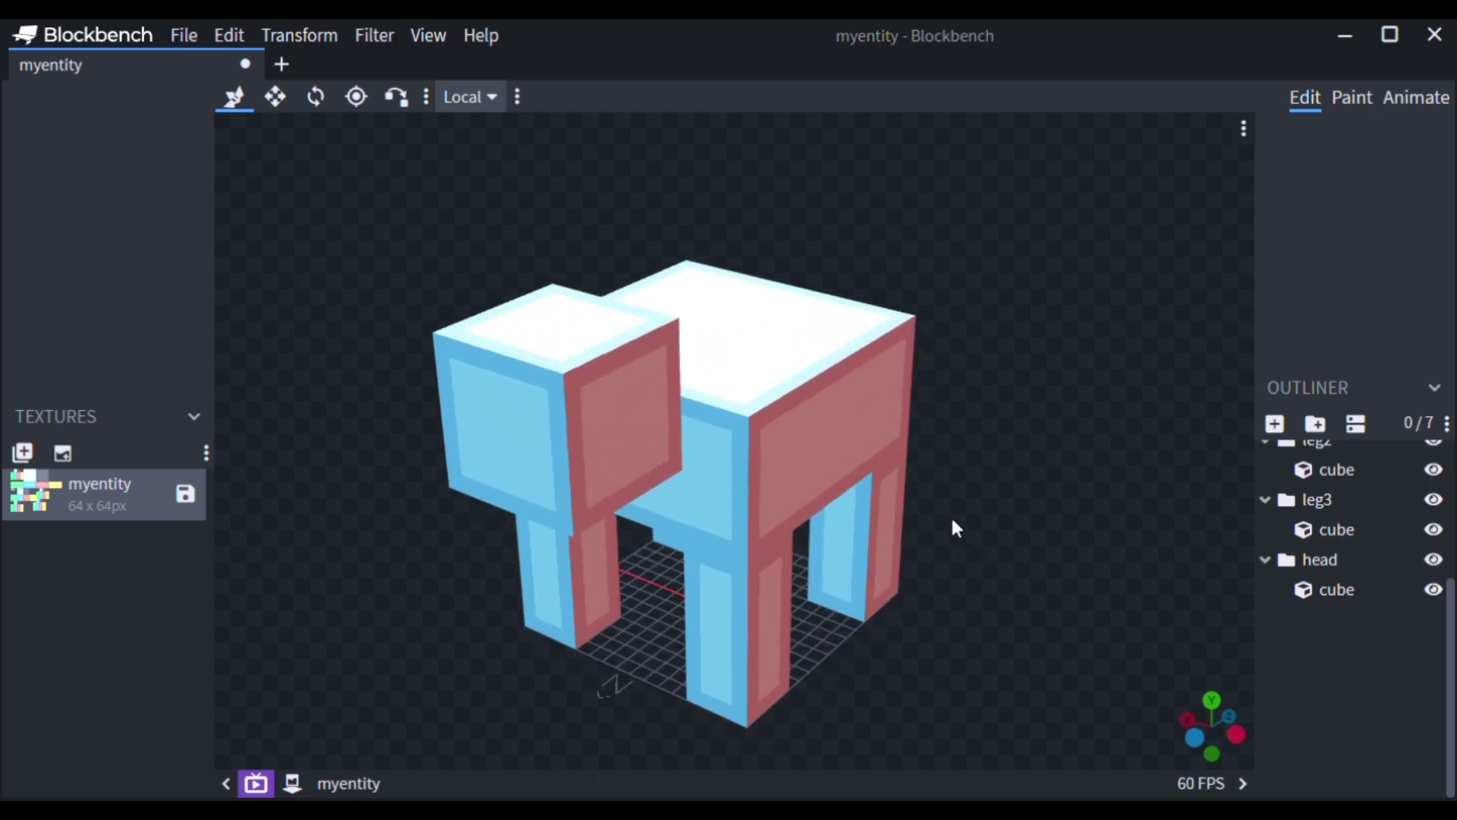
left_click(1356, 94)
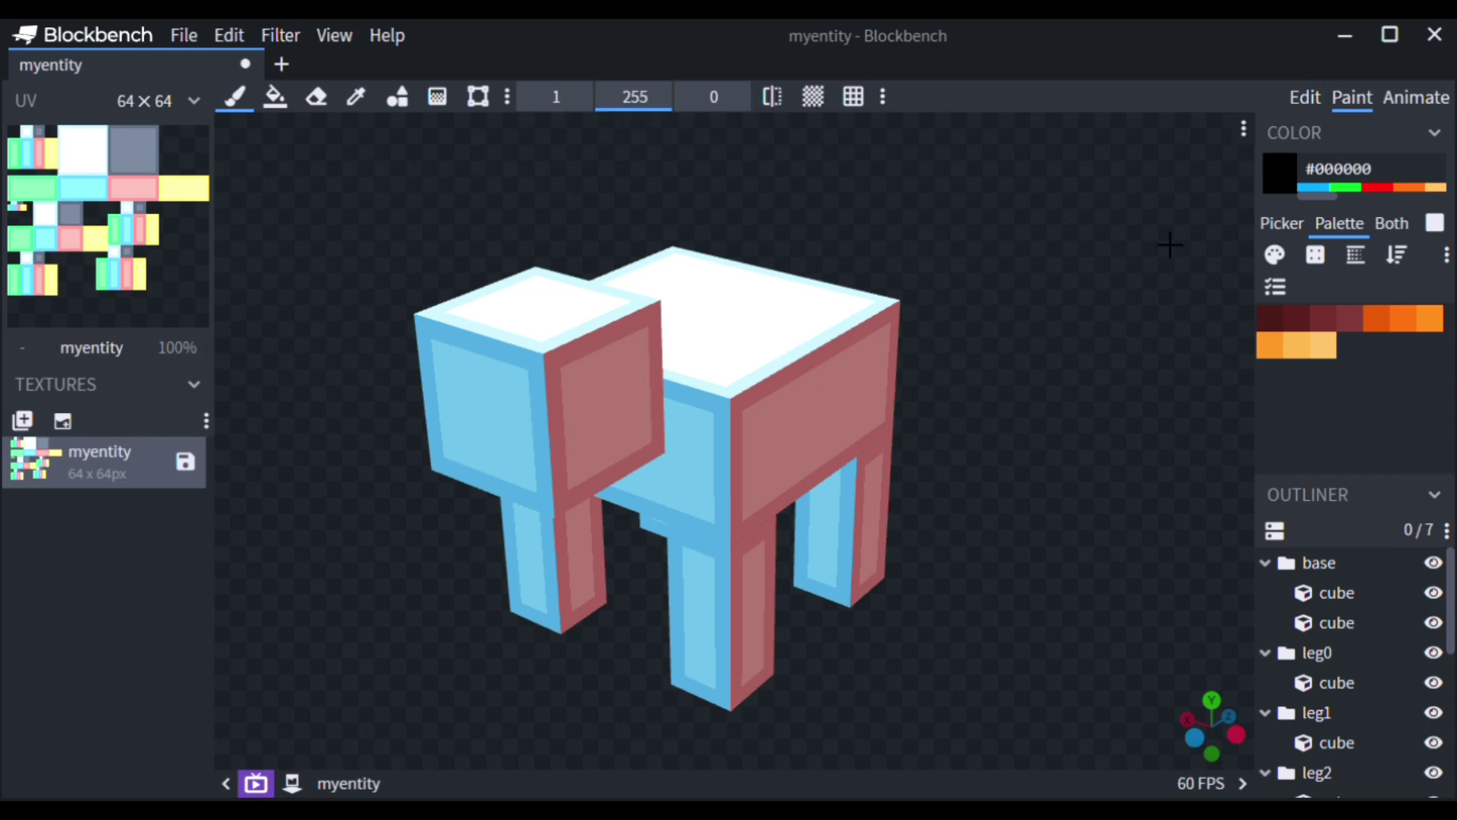
left_click(1284, 226)
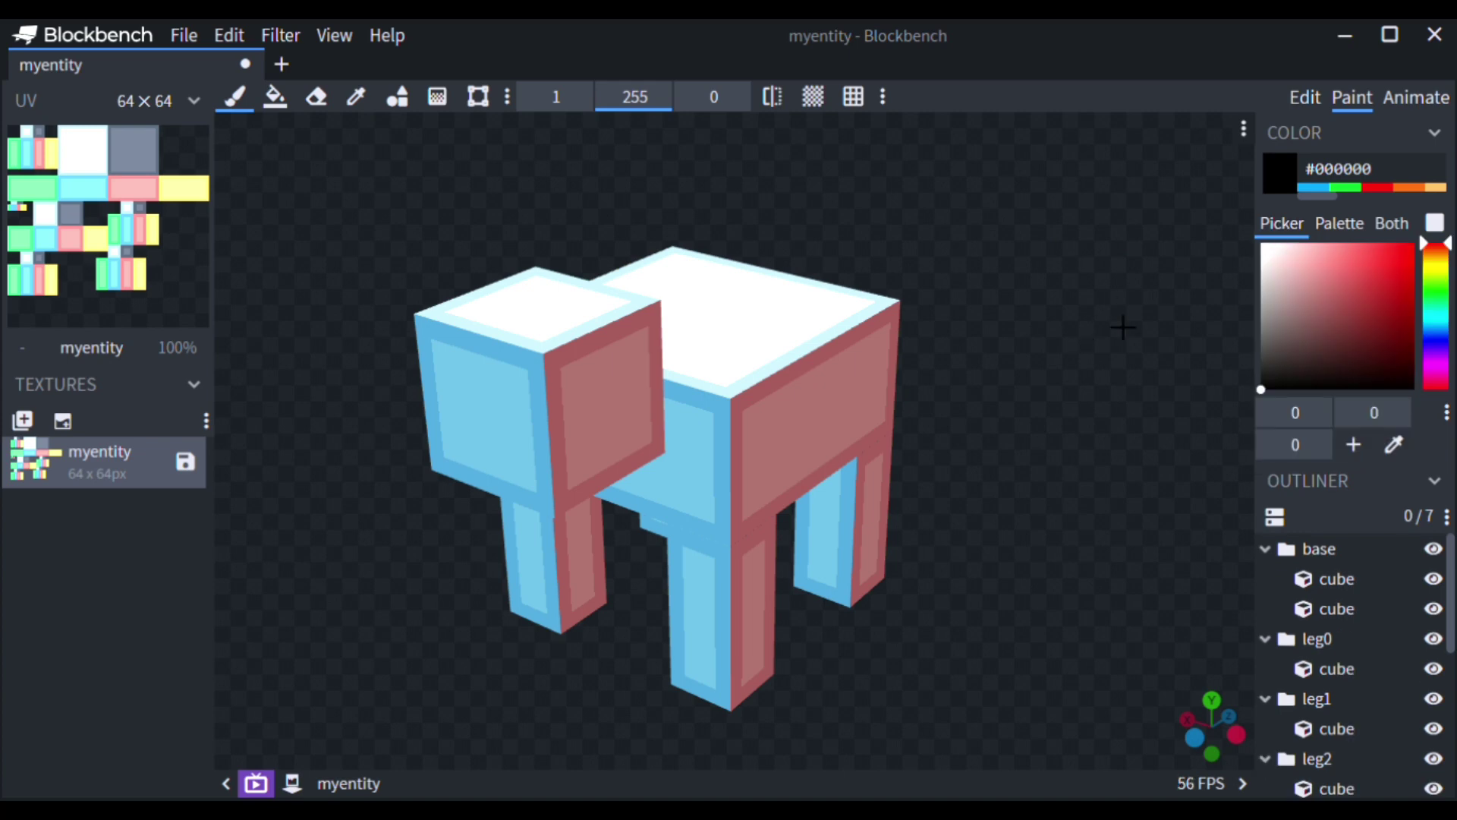
mouse_move(1365, 317)
left_mouse_down()
mouse_move(1263, 244)
mouse_move(1407, 354)
left_mouse_up()
left_click(1342, 285)
mouse_move(1436, 256)
left_mouse_down()
mouse_move(1438, 398)
mouse_move(1437, 248)
left_mouse_up()
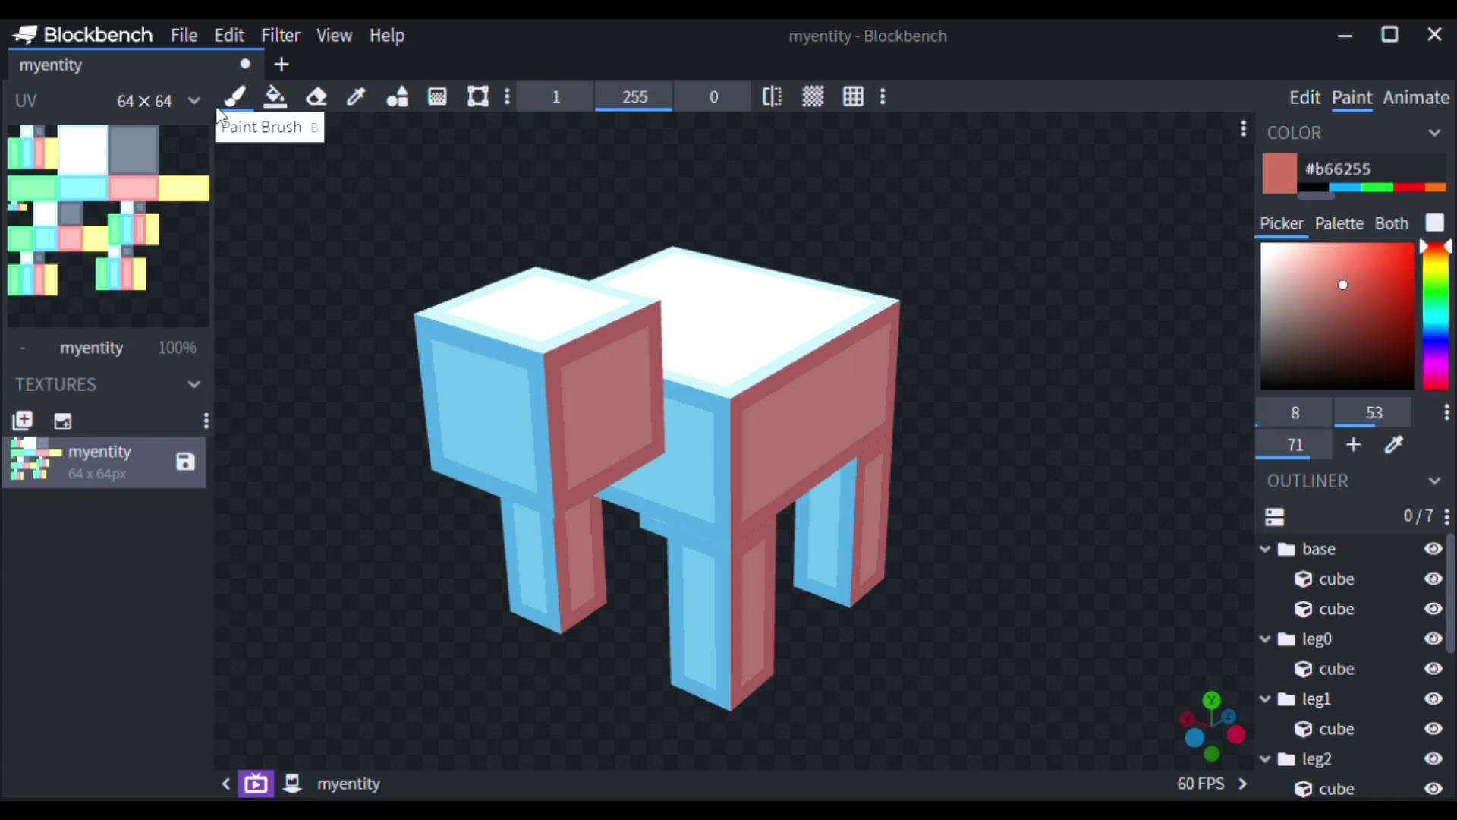
left_click_drag(1380, 300, 1405, 252)
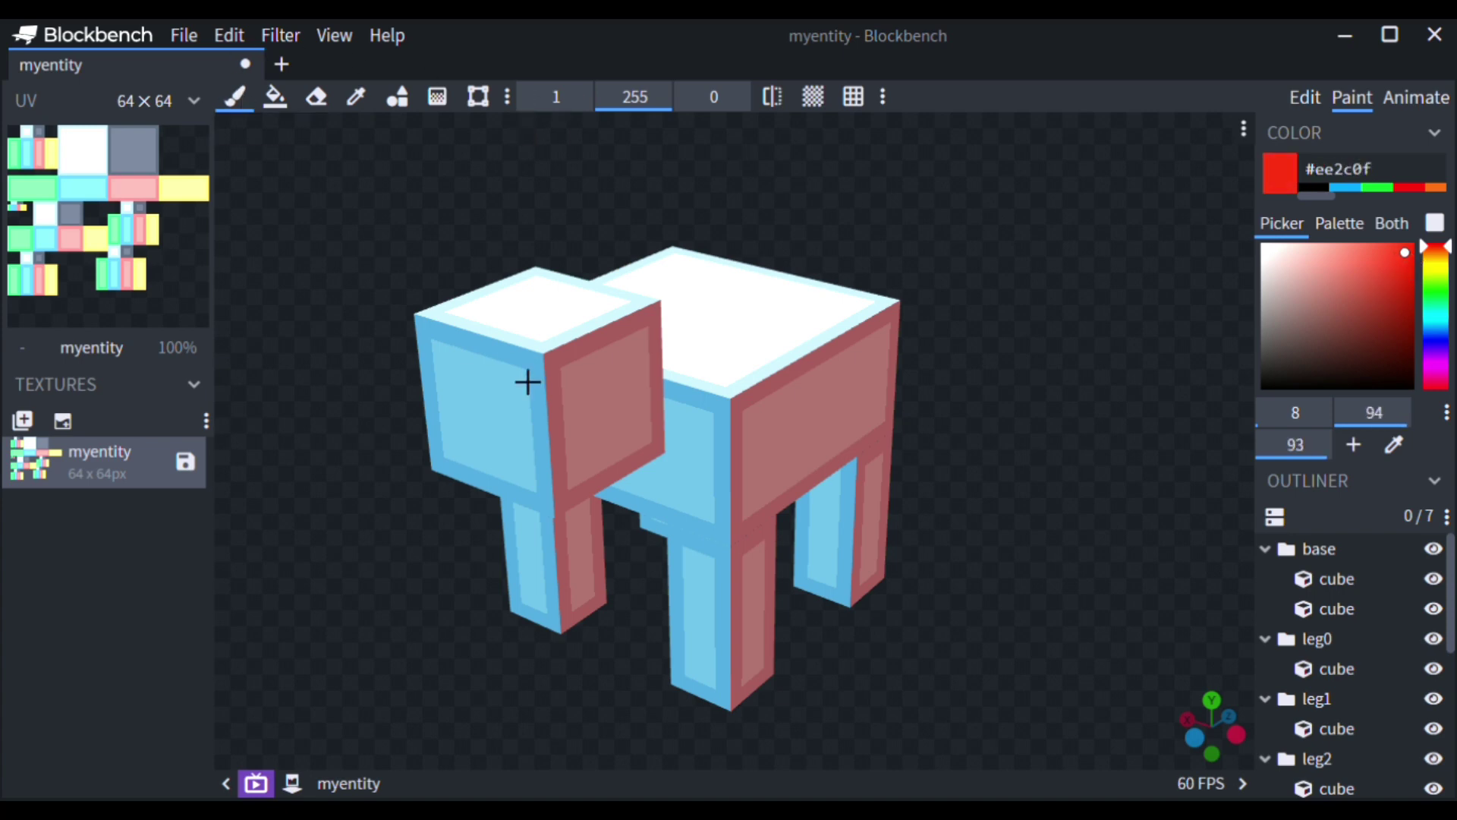
Try freehand red strokes on the head's front face with the Paint Brush, and undo them.
mouse_move(1012, 638)
left_mouse_down()
mouse_move(1061, 638)
mouse_move(1028, 611)
left_mouse_up()
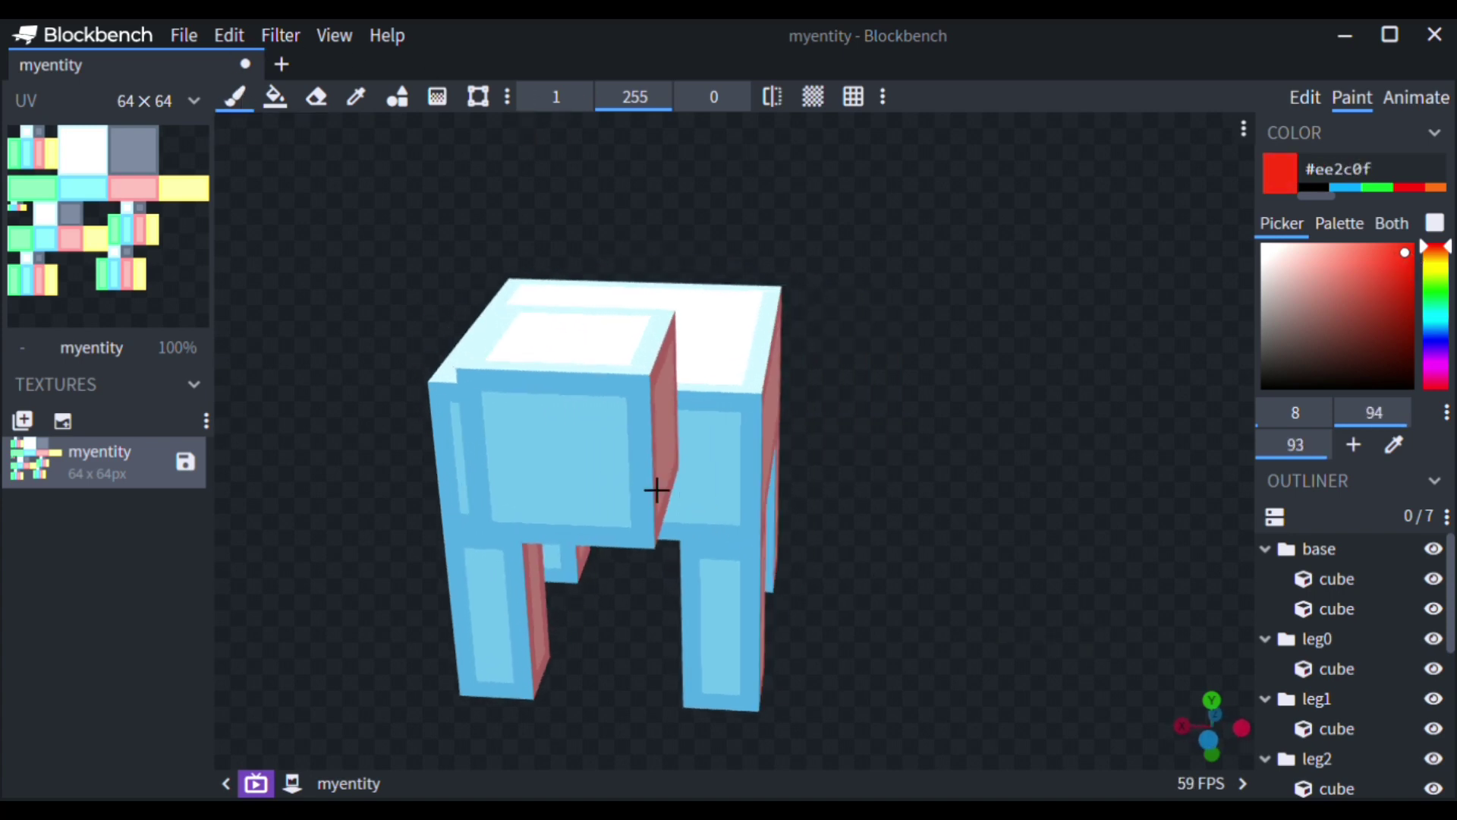
mouse_move(630, 454)
left_mouse_down()
mouse_move(562, 458)
mouse_move(637, 484)
mouse_move(582, 511)
mouse_move(494, 465)
mouse_move(562, 420)
mouse_move(657, 493)
left_mouse_up()
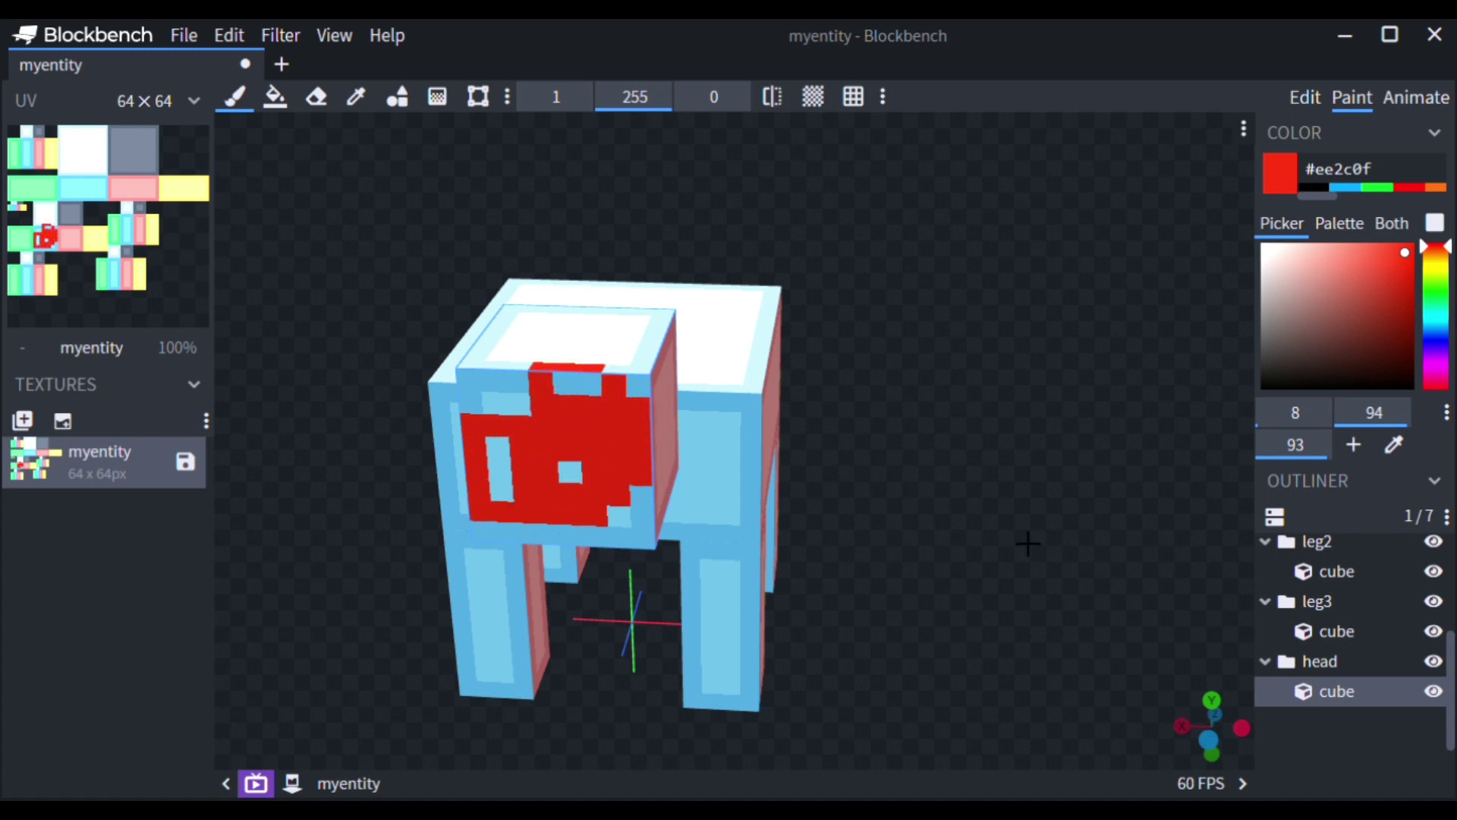
left_click_drag(1028, 543, 887, 494)
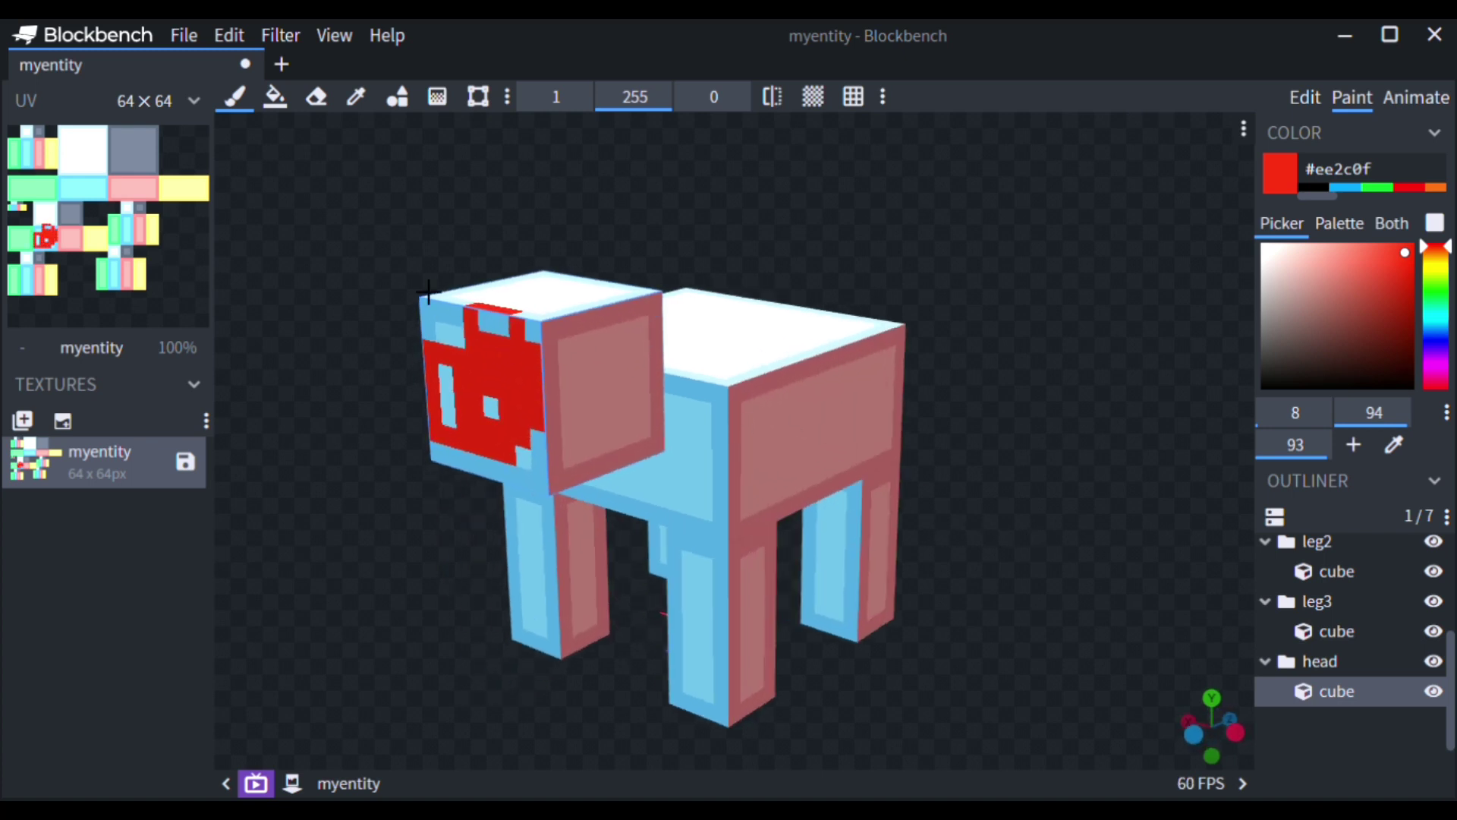
key("ctrl+z")
Try filling the head's front face red with the Paint Bucket in Face mode, and undo the fill.
left_click(275, 100)
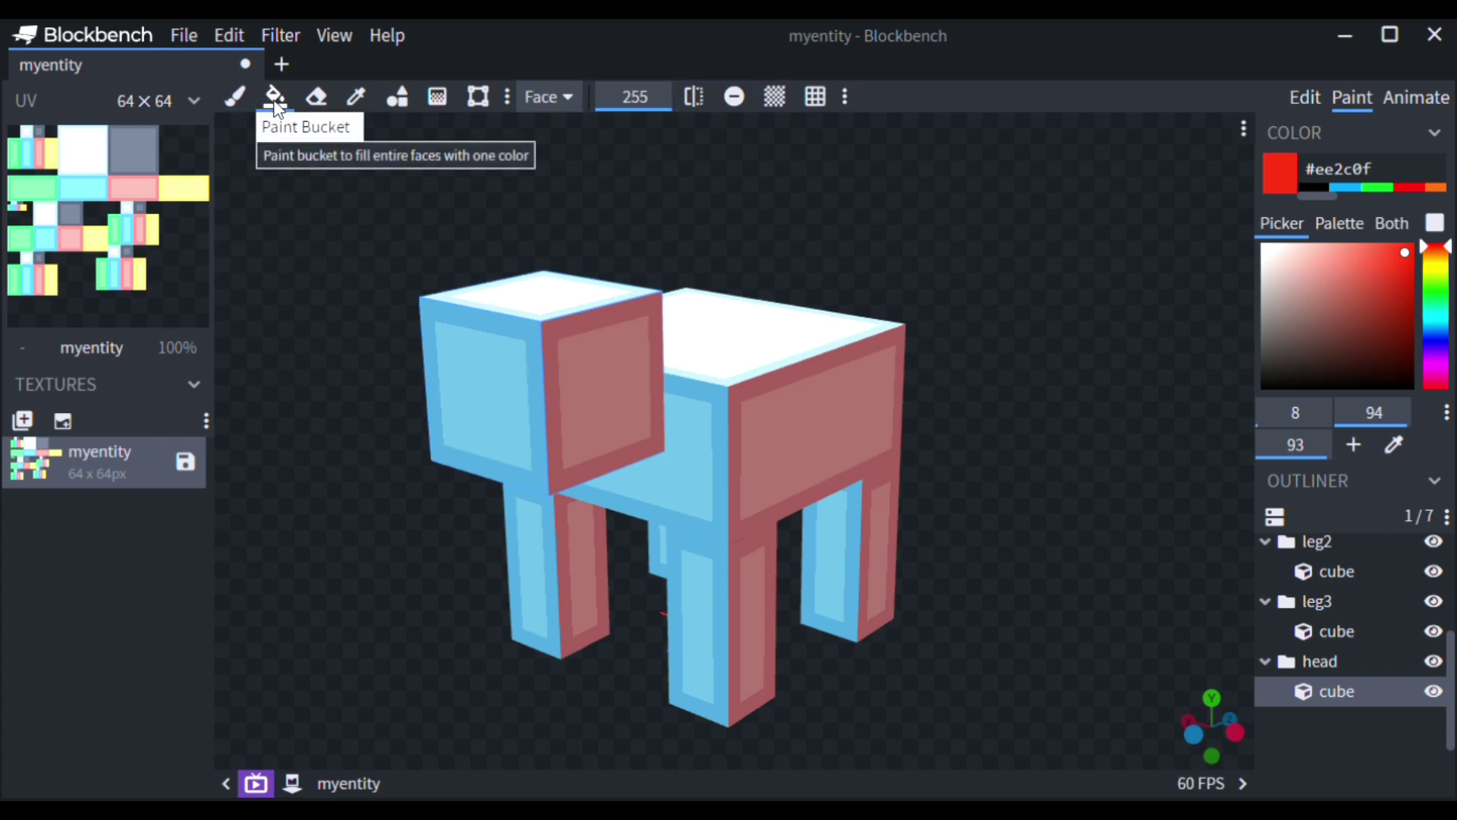
left_click(534, 403)
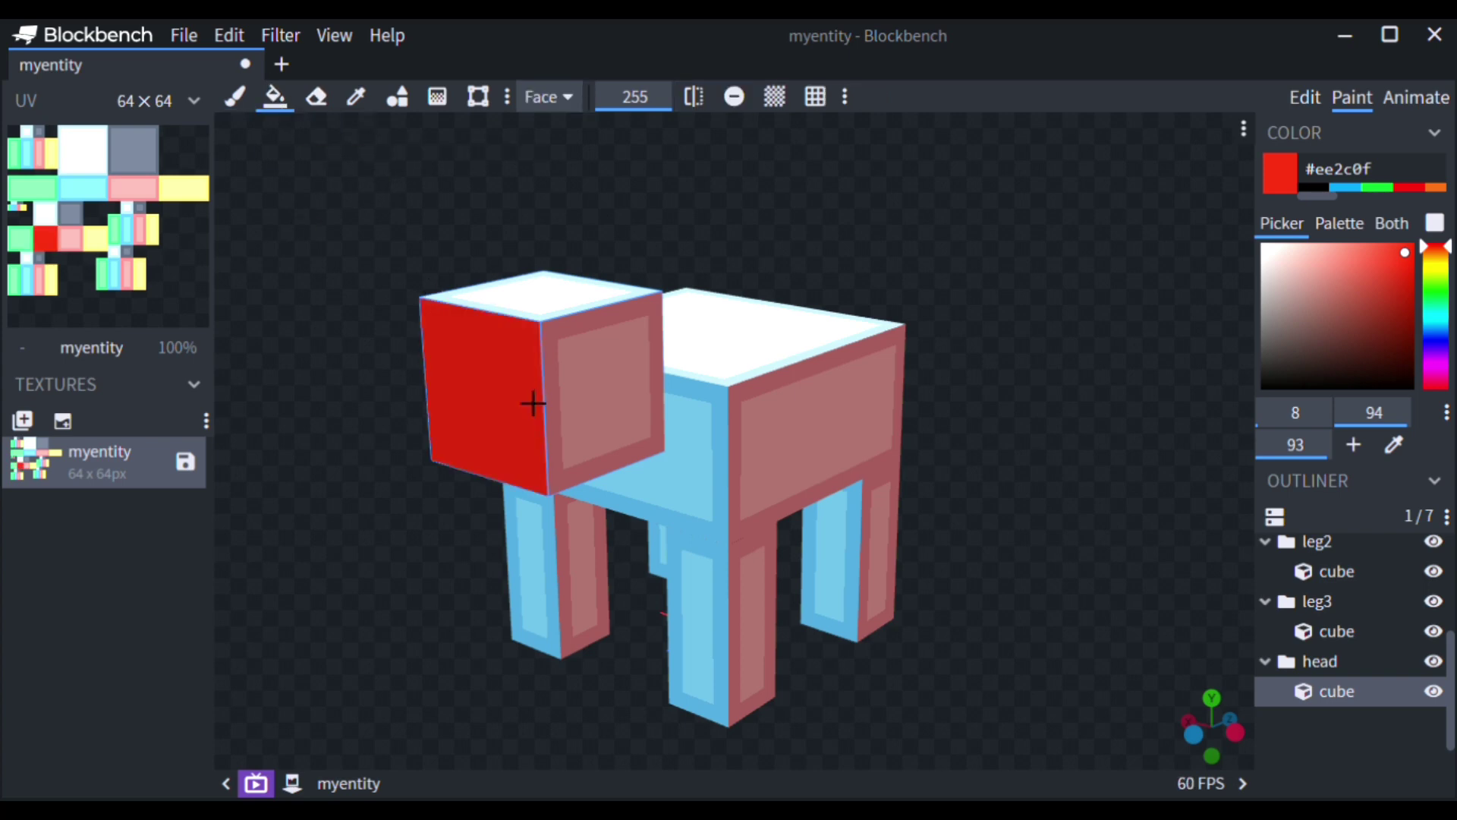
key("ctrl+z")
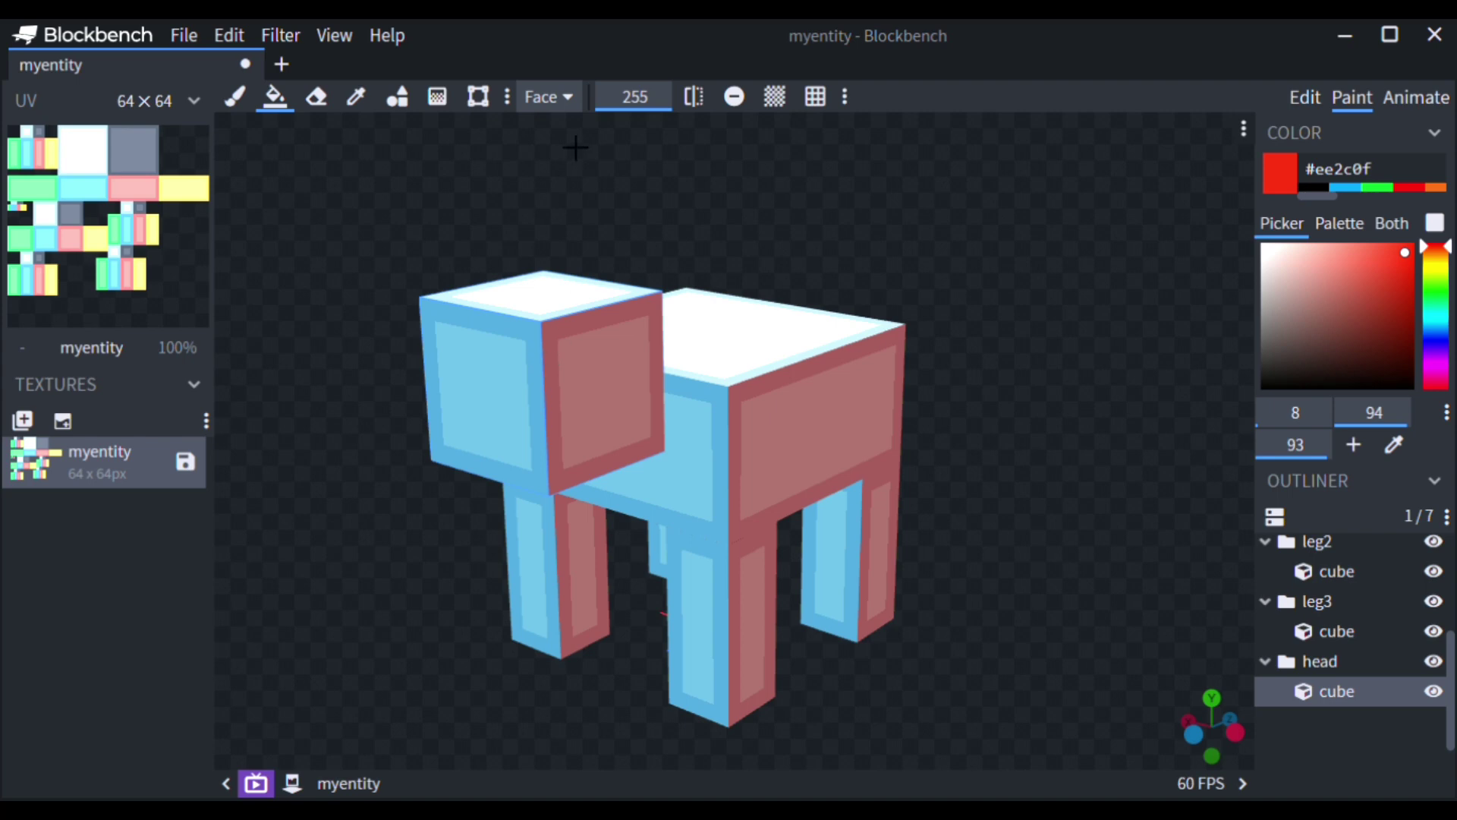
Try filling the whole head cube red with the Paint Bucket set to Element, and undo the fill.
left_click(575, 93)
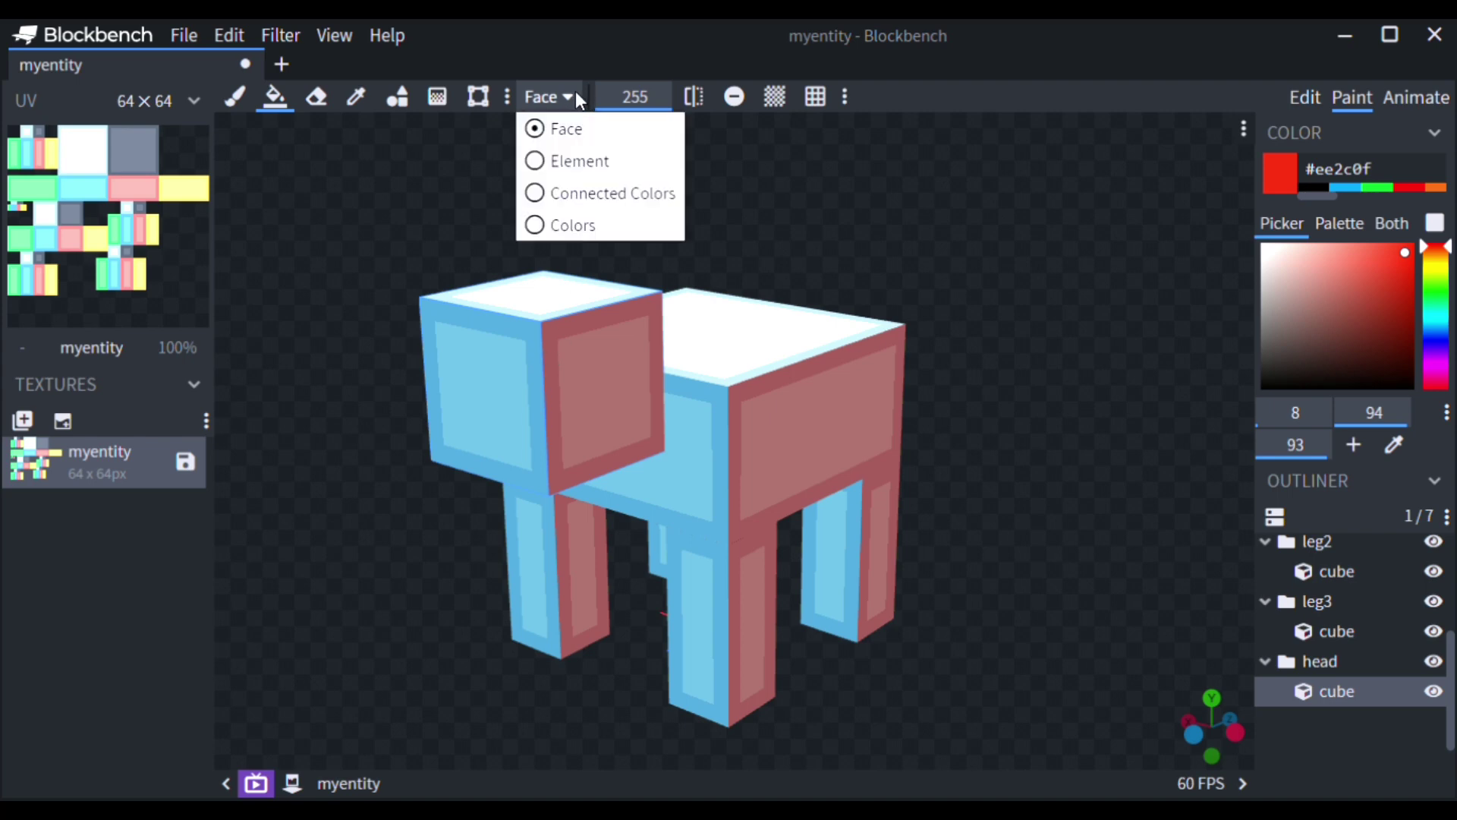
left_click(578, 160)
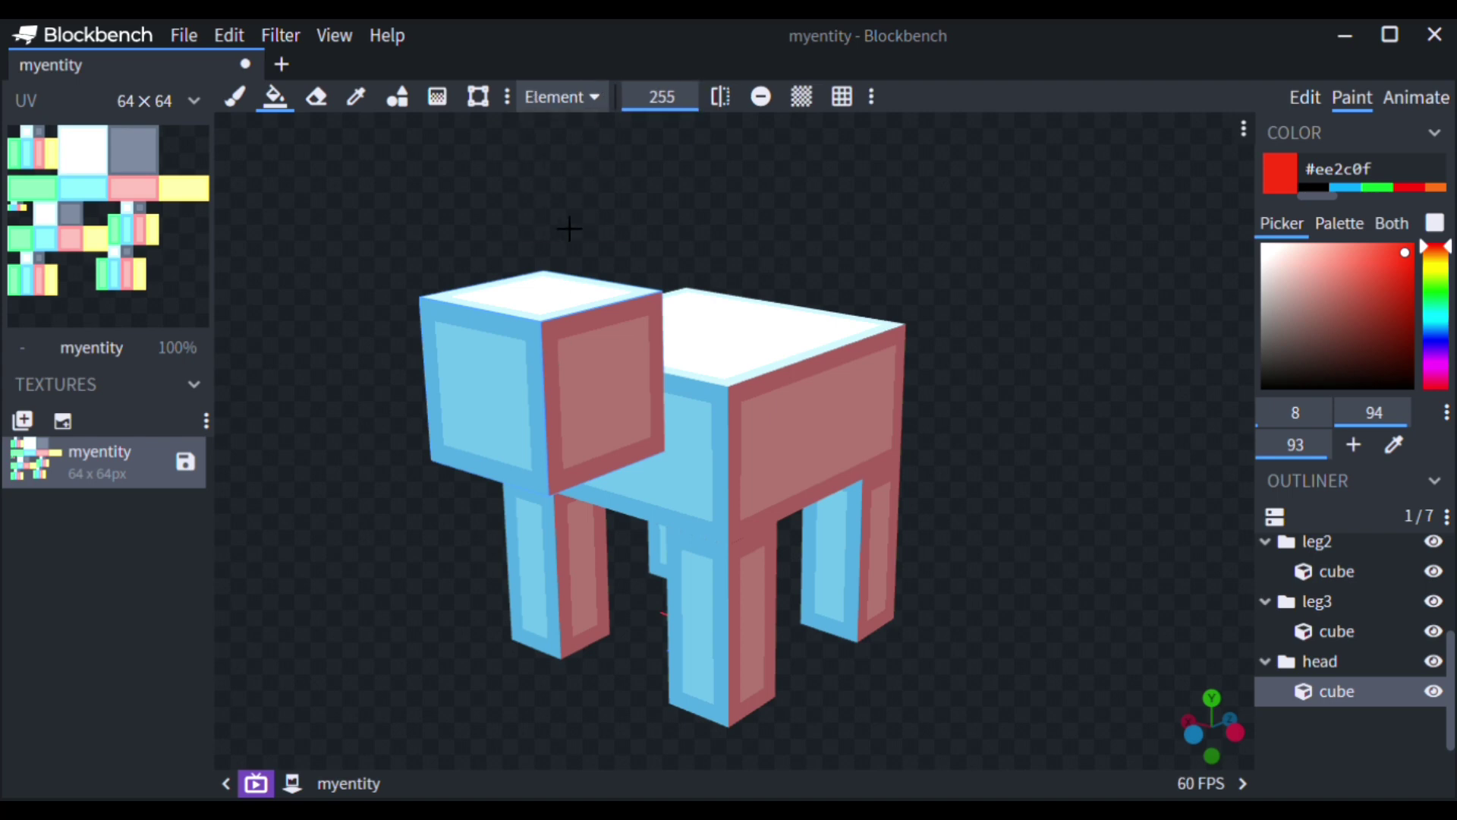
left_click(520, 371)
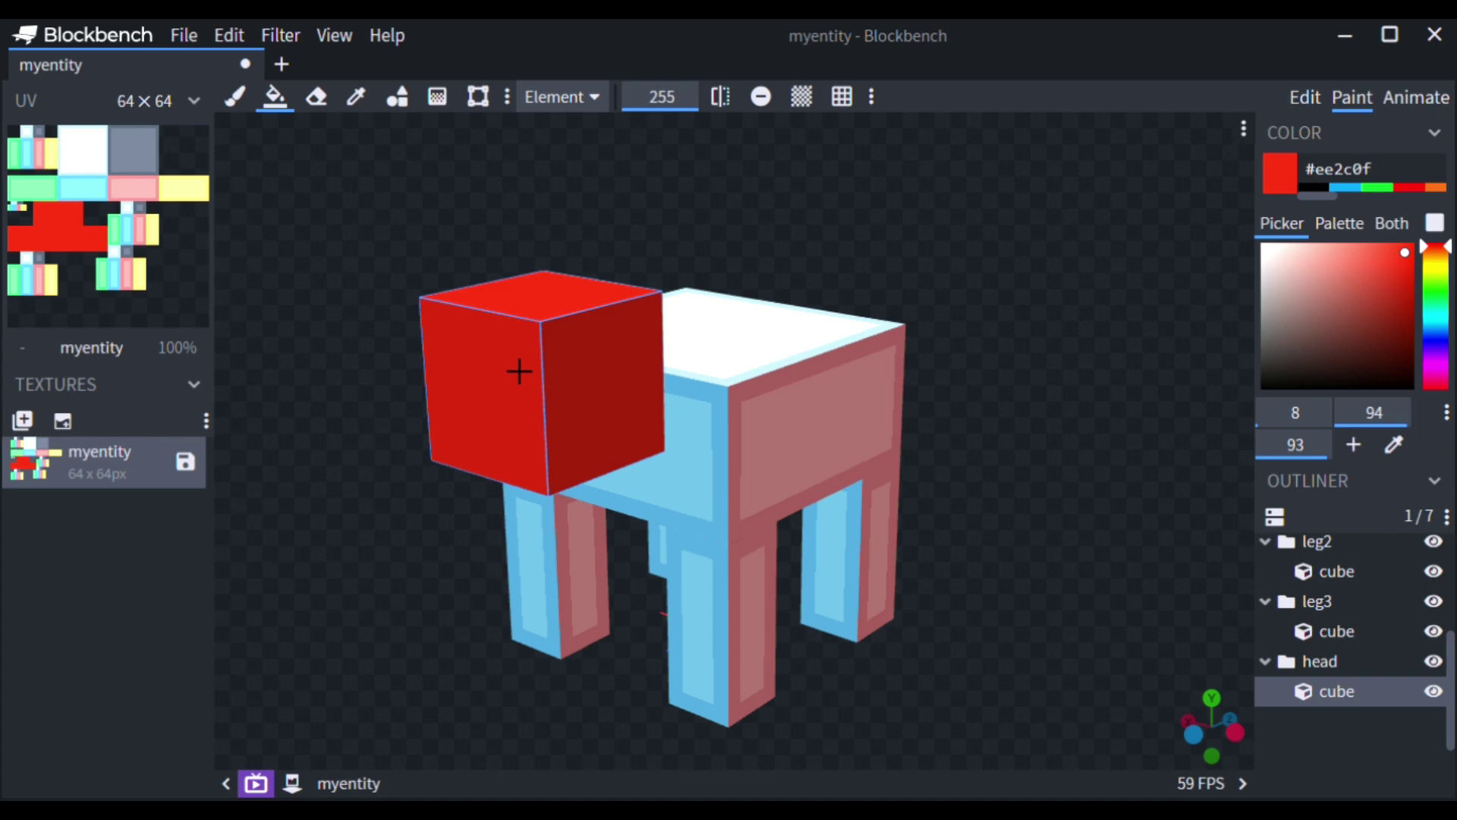
key("ctrl+z")
Try Connected Colors fills on the head's front inner area and the border of its side face, and undo both.
left_click(593, 100)
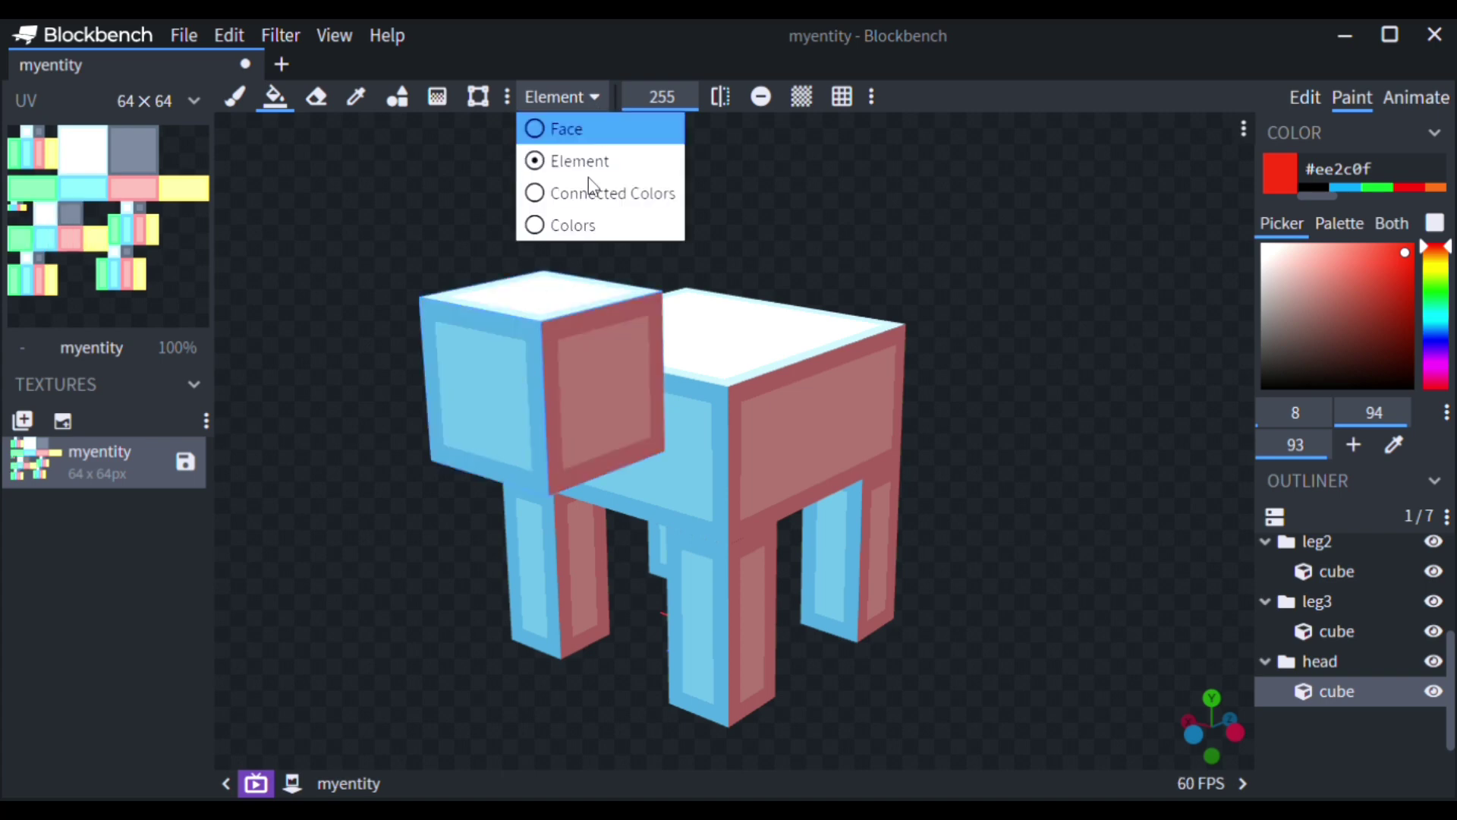
left_click(589, 190)
left_click(512, 393)
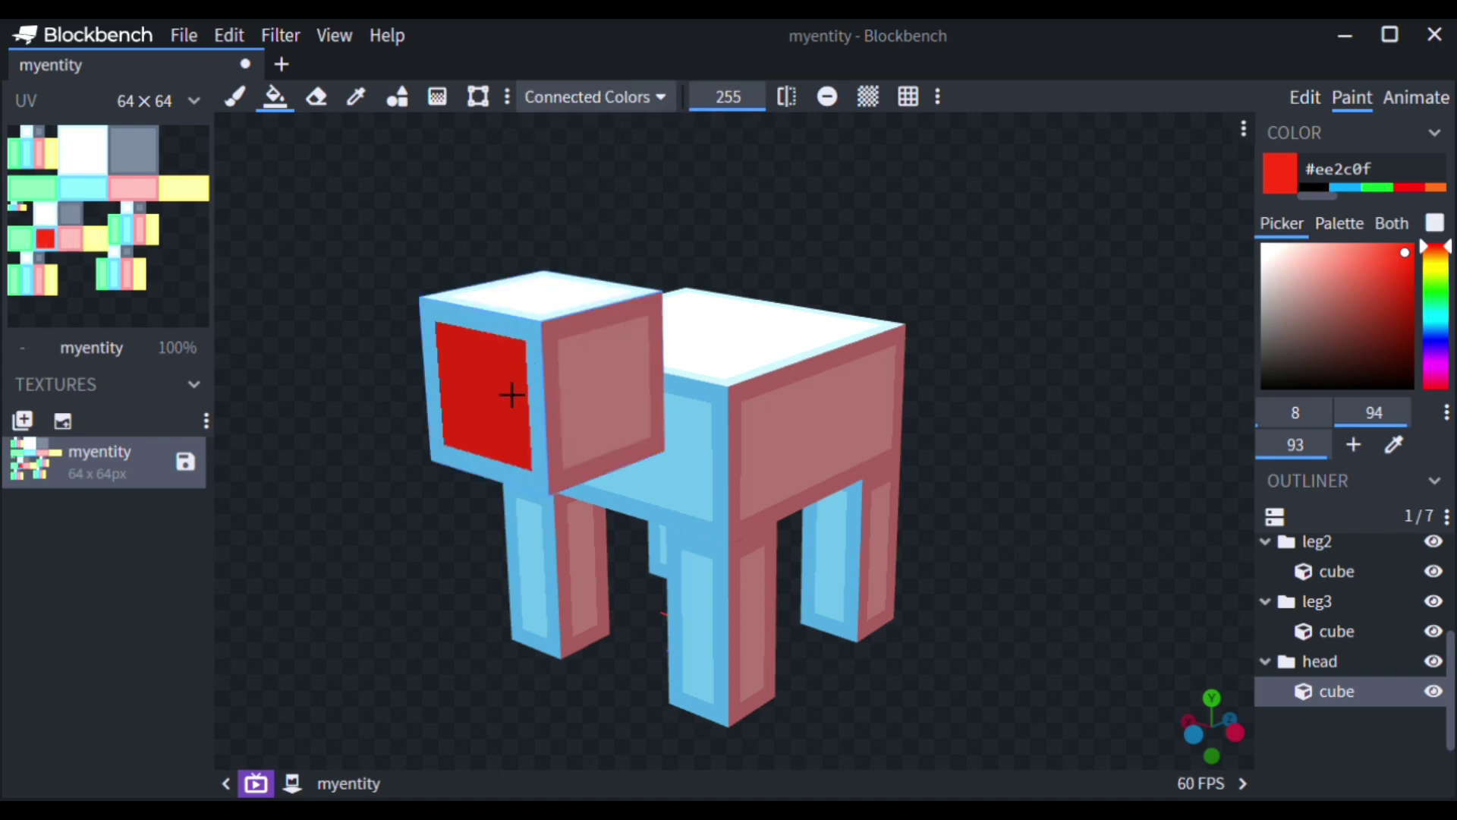
left_click(598, 332)
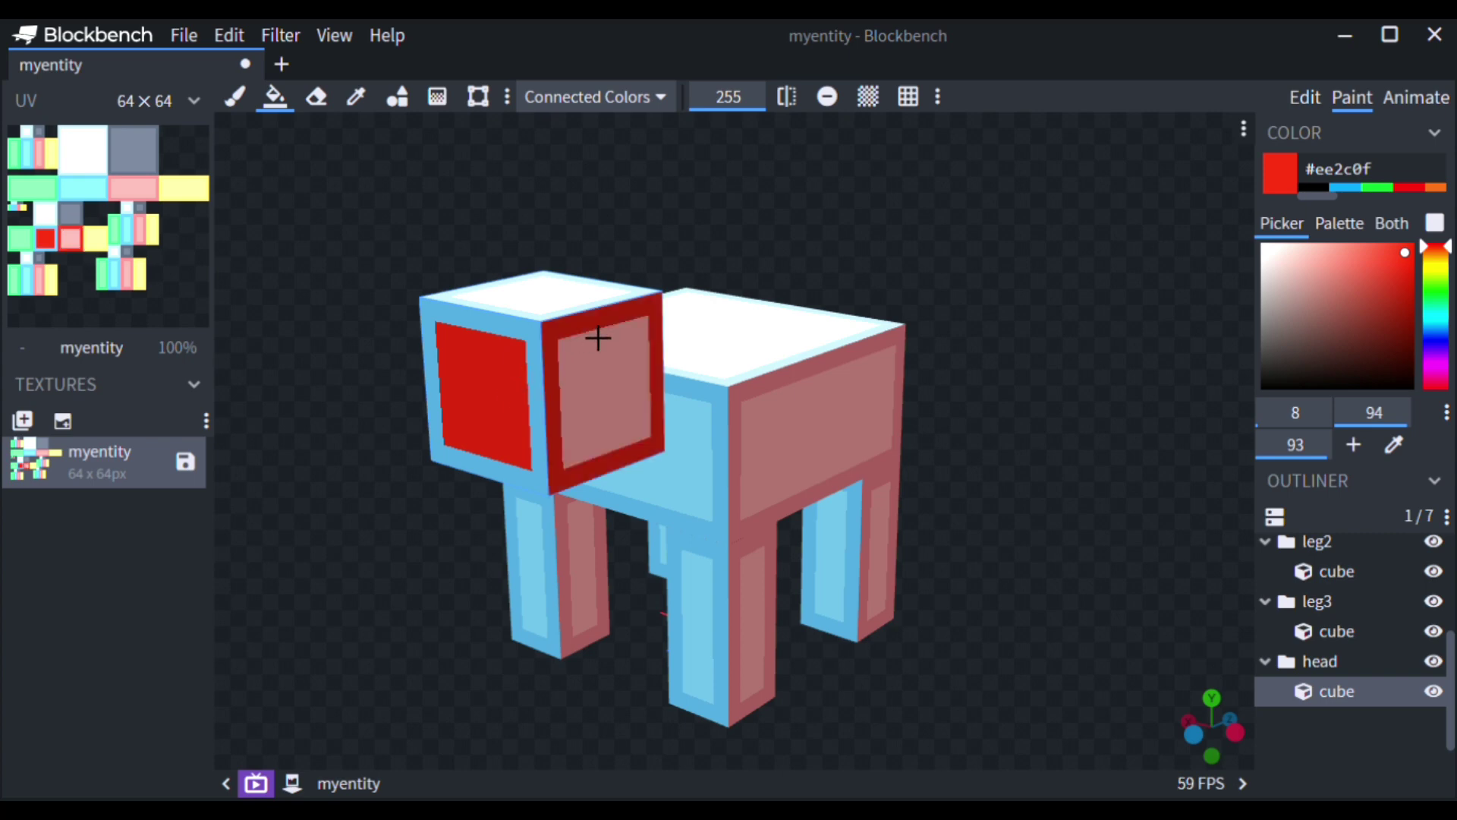
key("ctrl+z")
key("ctrl+z")
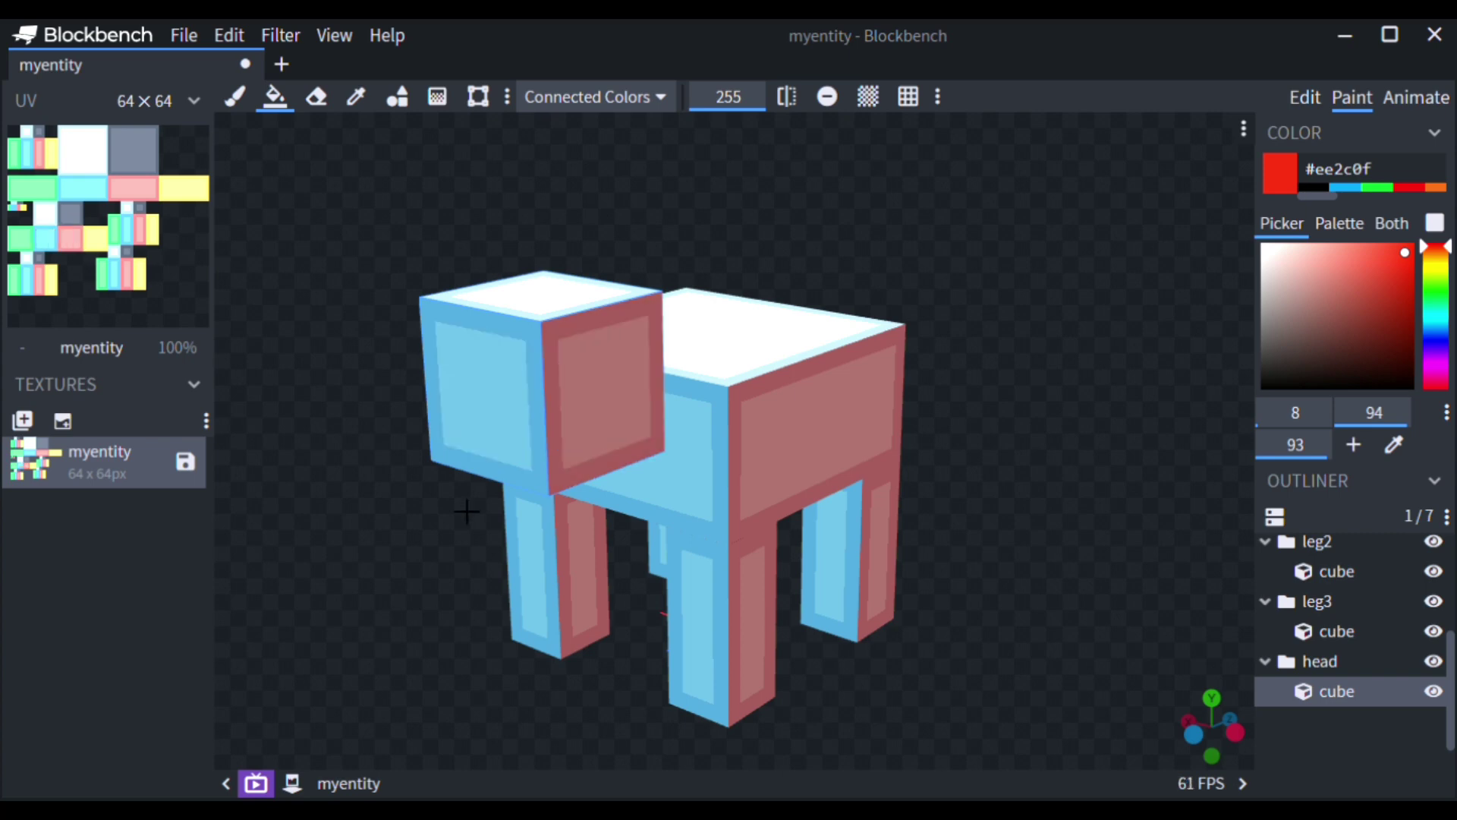
Set the bucket fill mode to Colors, sample the head's pink side border and brush a separate pink mark inside that face.
left_click(573, 99)
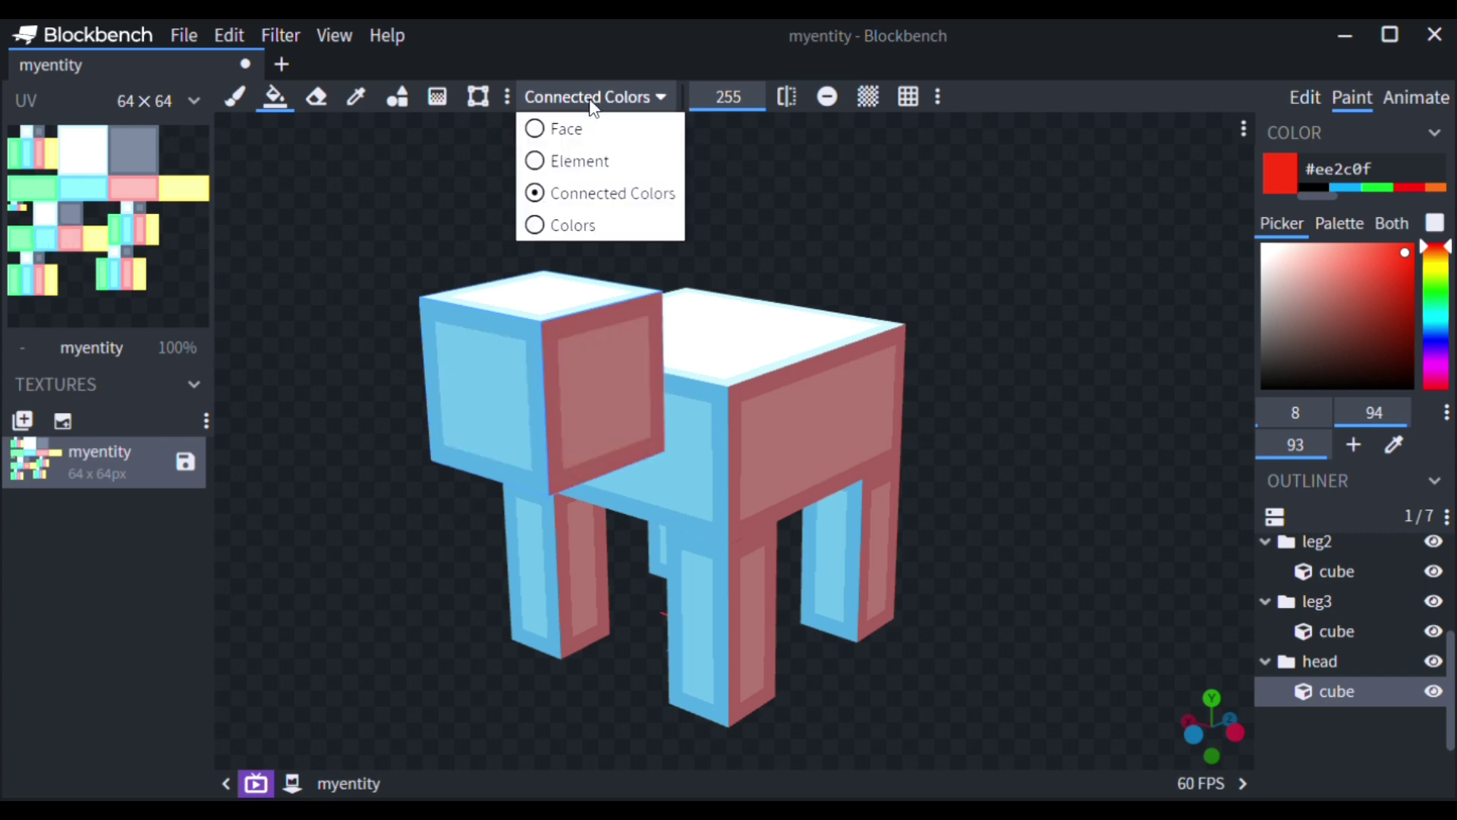
left_click(557, 222)
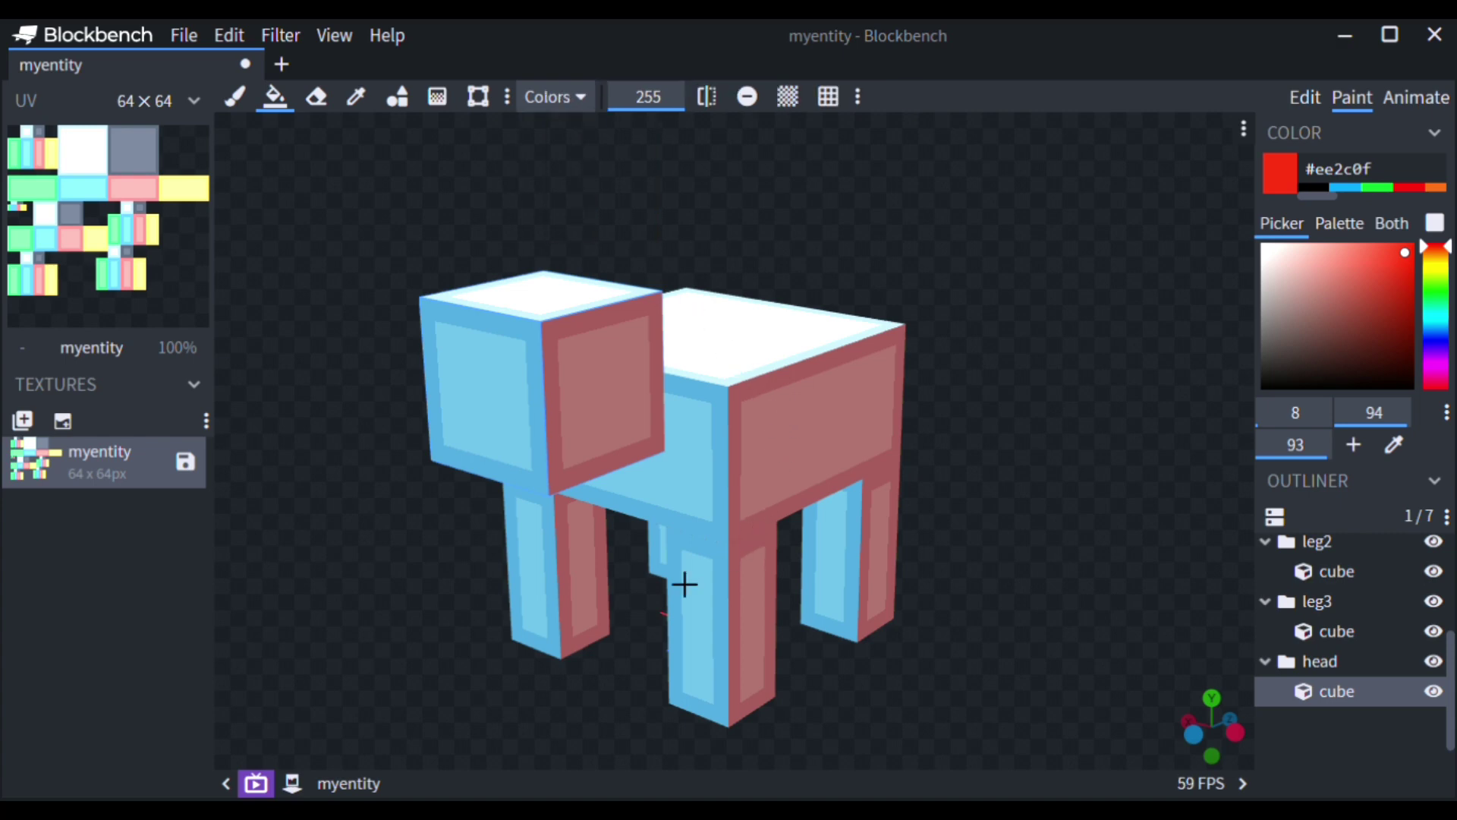
left_click(356, 97)
left_click(598, 341)
key("b")
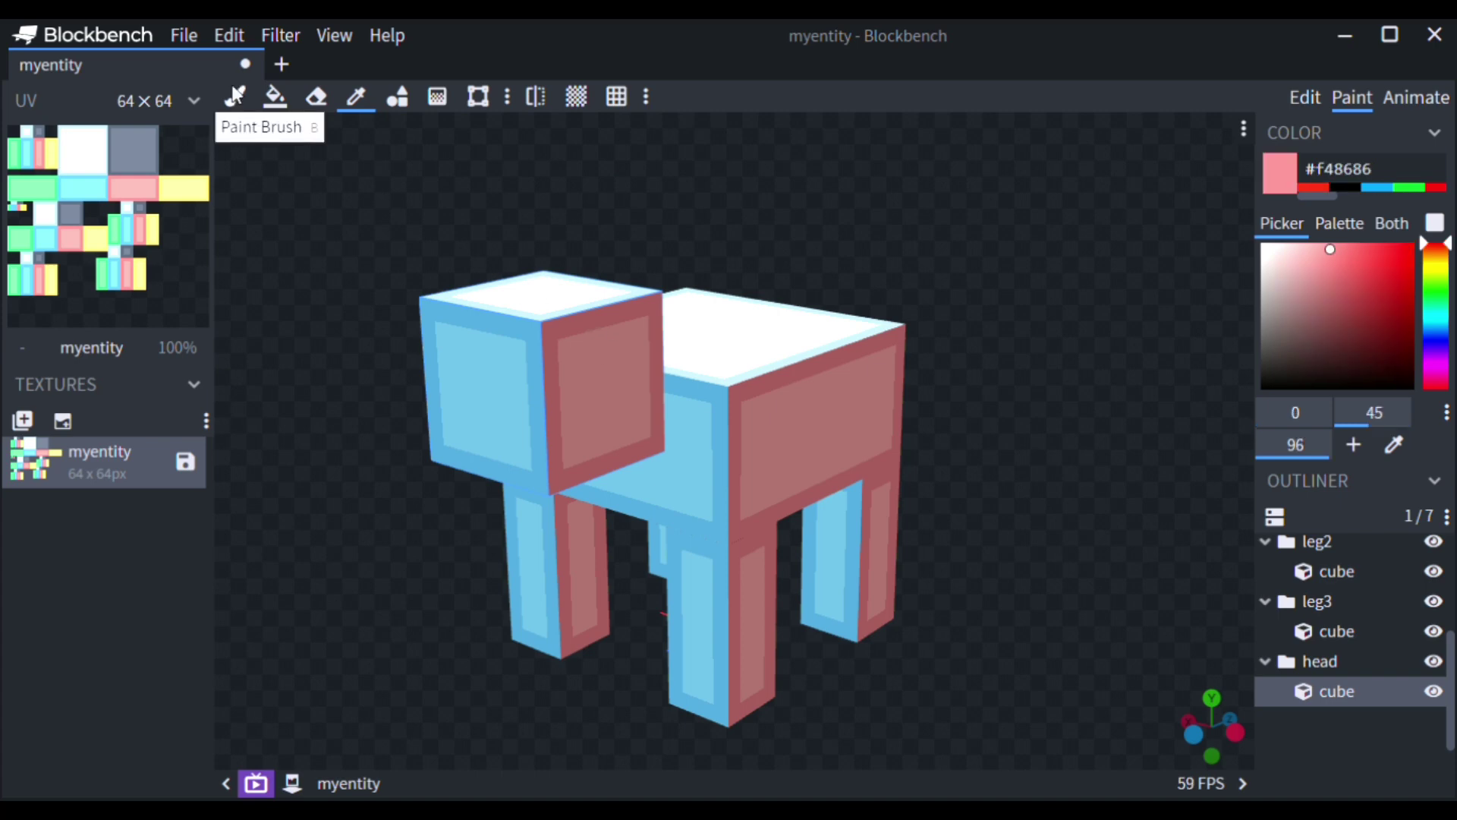
mouse_move(595, 384)
left_mouse_down()
mouse_move(630, 433)
mouse_move(601, 353)
left_mouse_up()
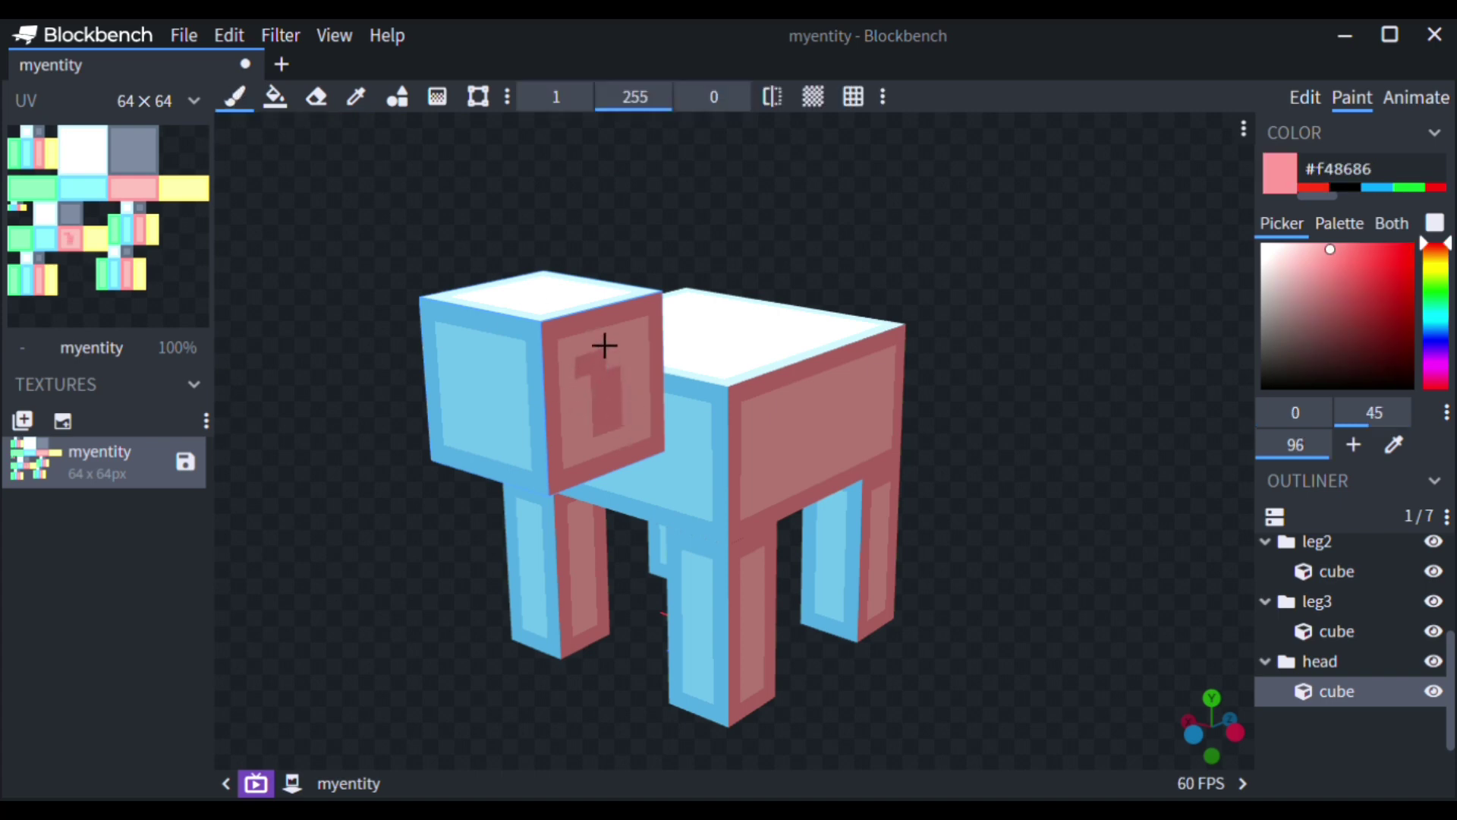
Try recolouring all matching pink on the head's side face red (#ee2c0f) with the Paint Bucket, and undo the fill and brush mark.
left_click(275, 97)
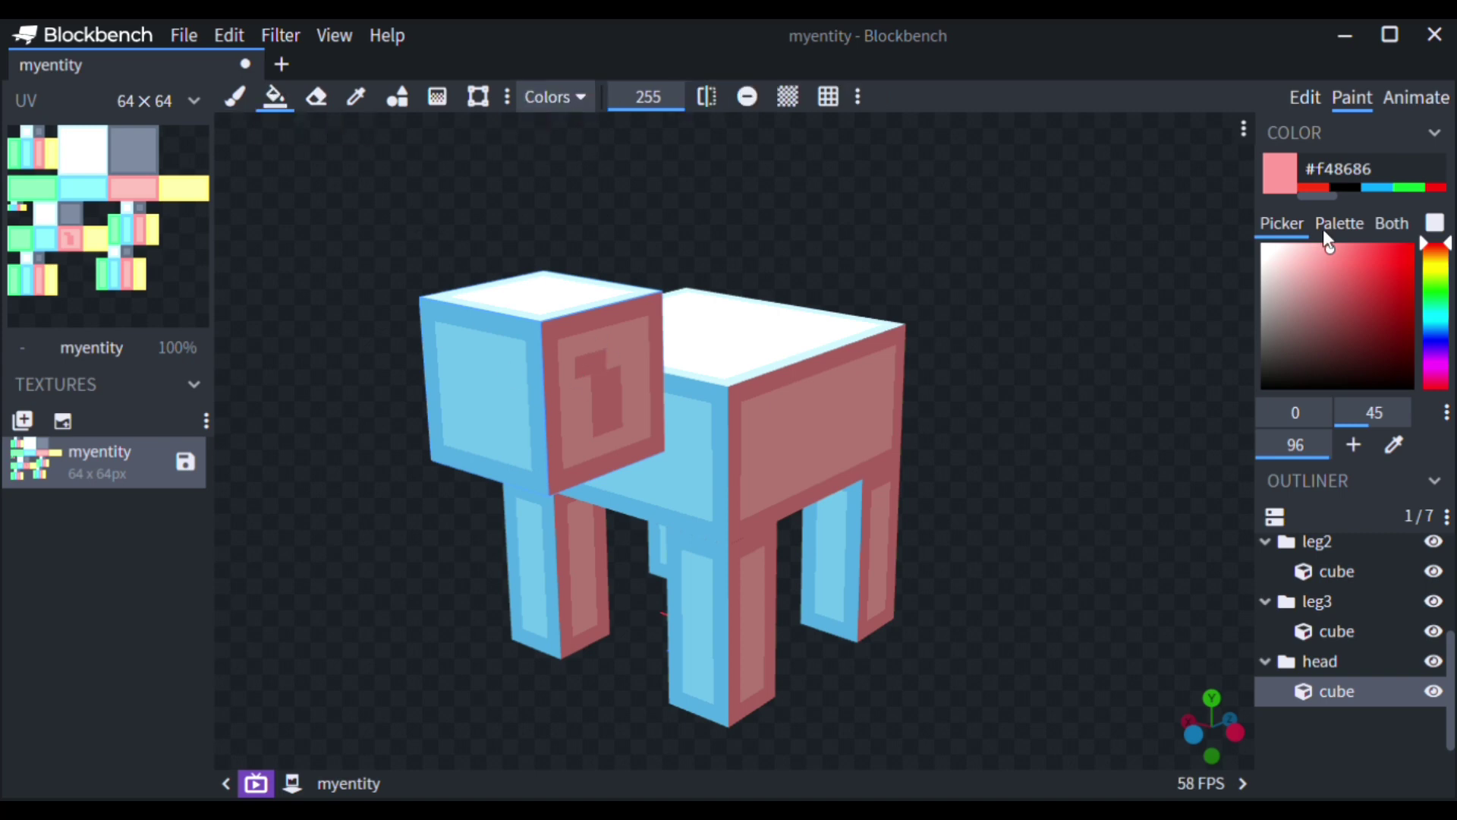
left_click(1320, 188)
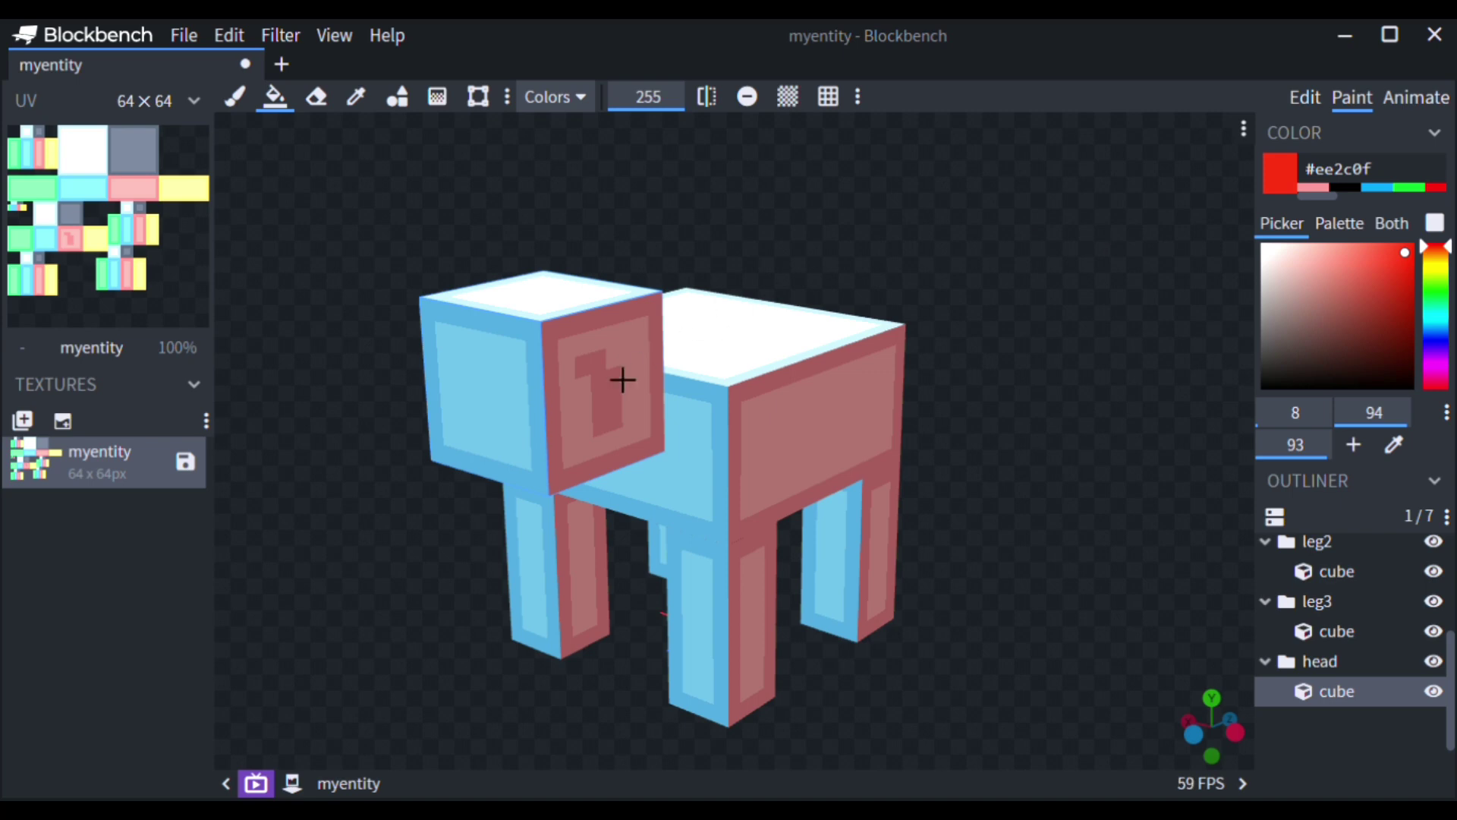
left_click(558, 359)
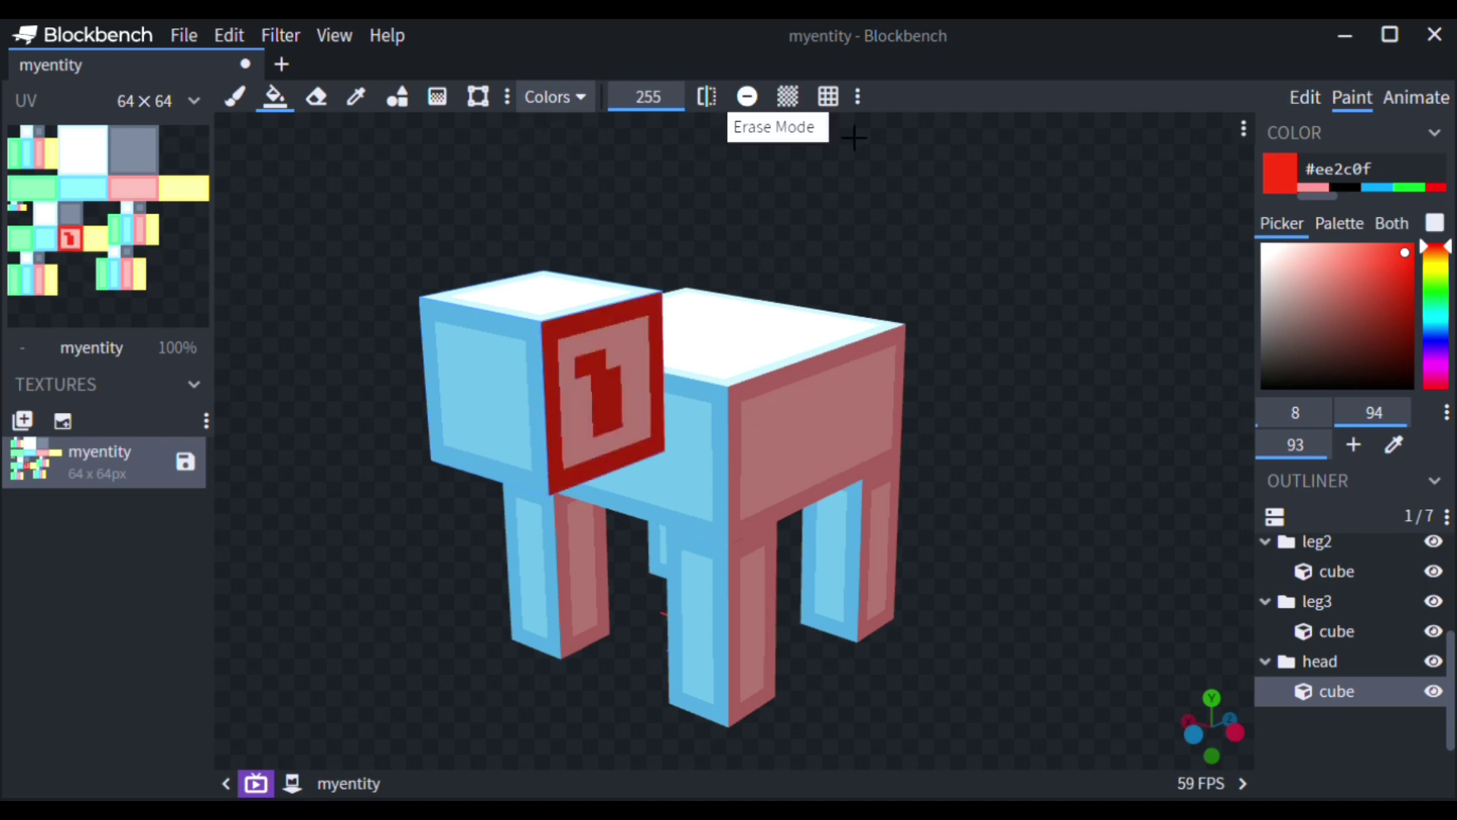
left_click(235, 97)
key("ctrl+z")
key("ctrl+z")
key("ctrl+z")
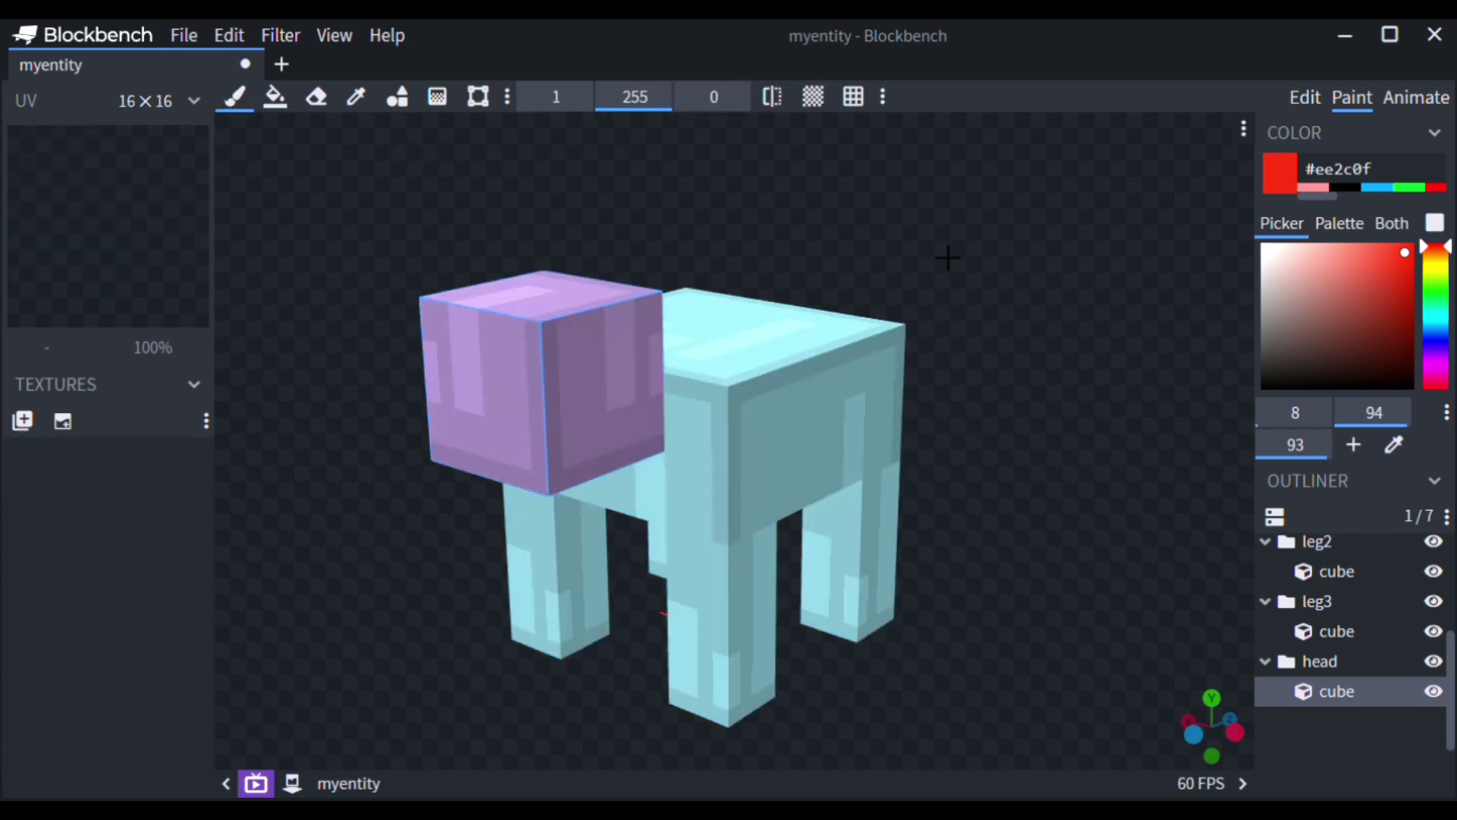
key("ctrl+y")
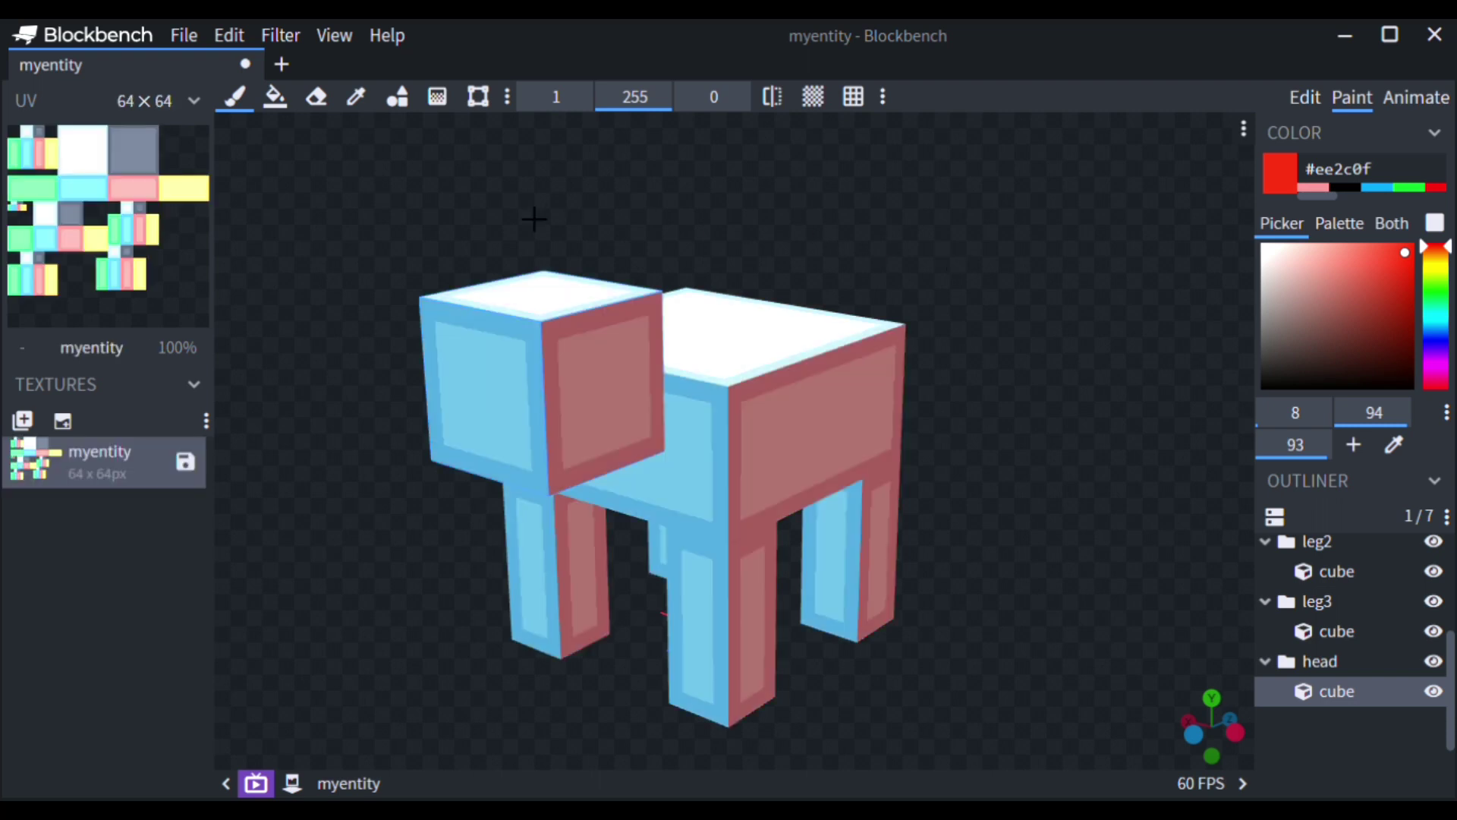
Fill the head, body, all four legs and the tail red (#ee2c0f) with the Paint Bucket set to Element.
left_click_drag(535, 219, 559, 179)
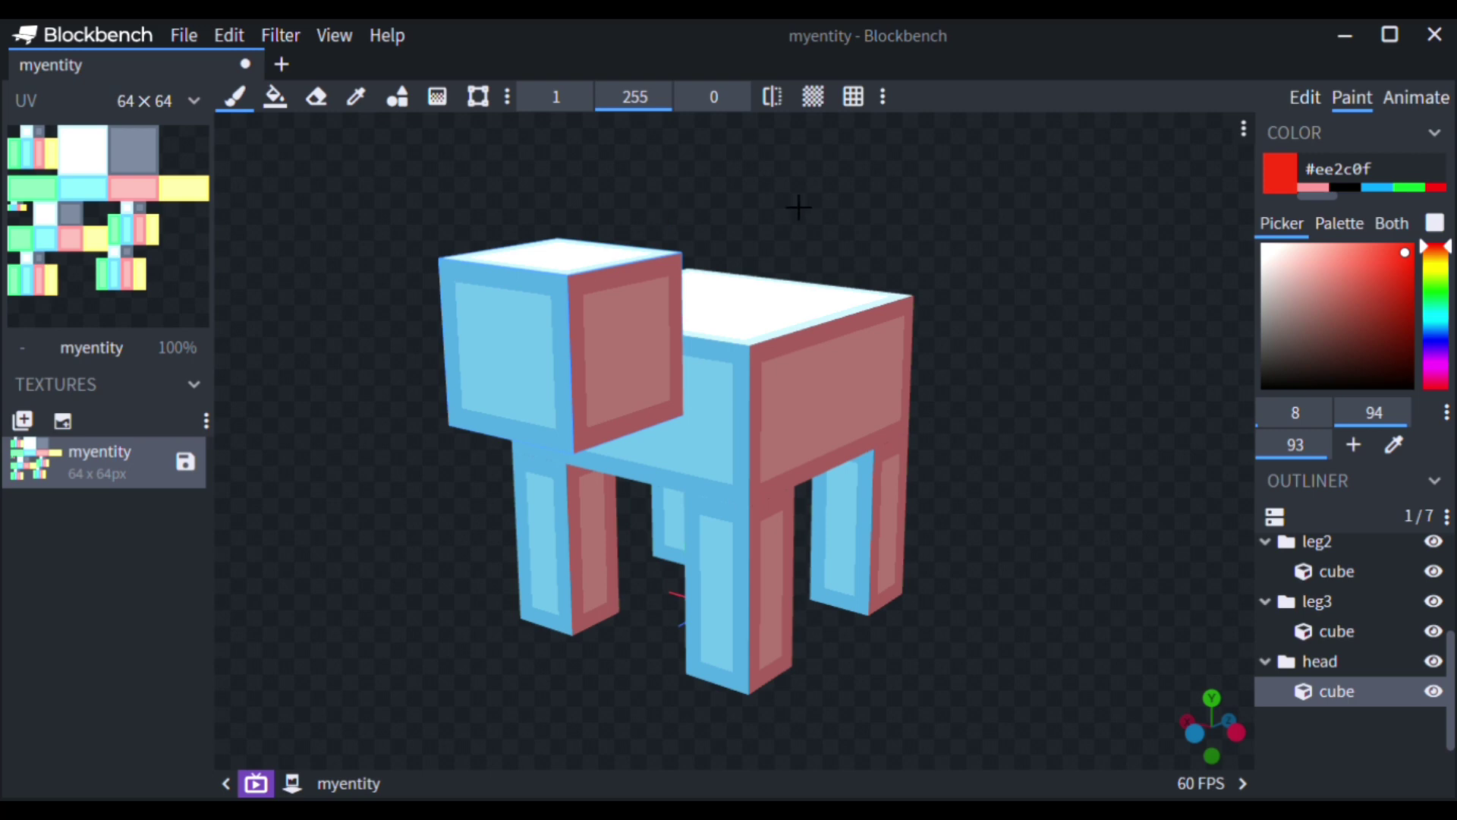
mouse_move(798, 206)
left_mouse_down()
mouse_move(1035, 201)
mouse_move(966, 218)
mouse_move(777, 215)
left_mouse_up()
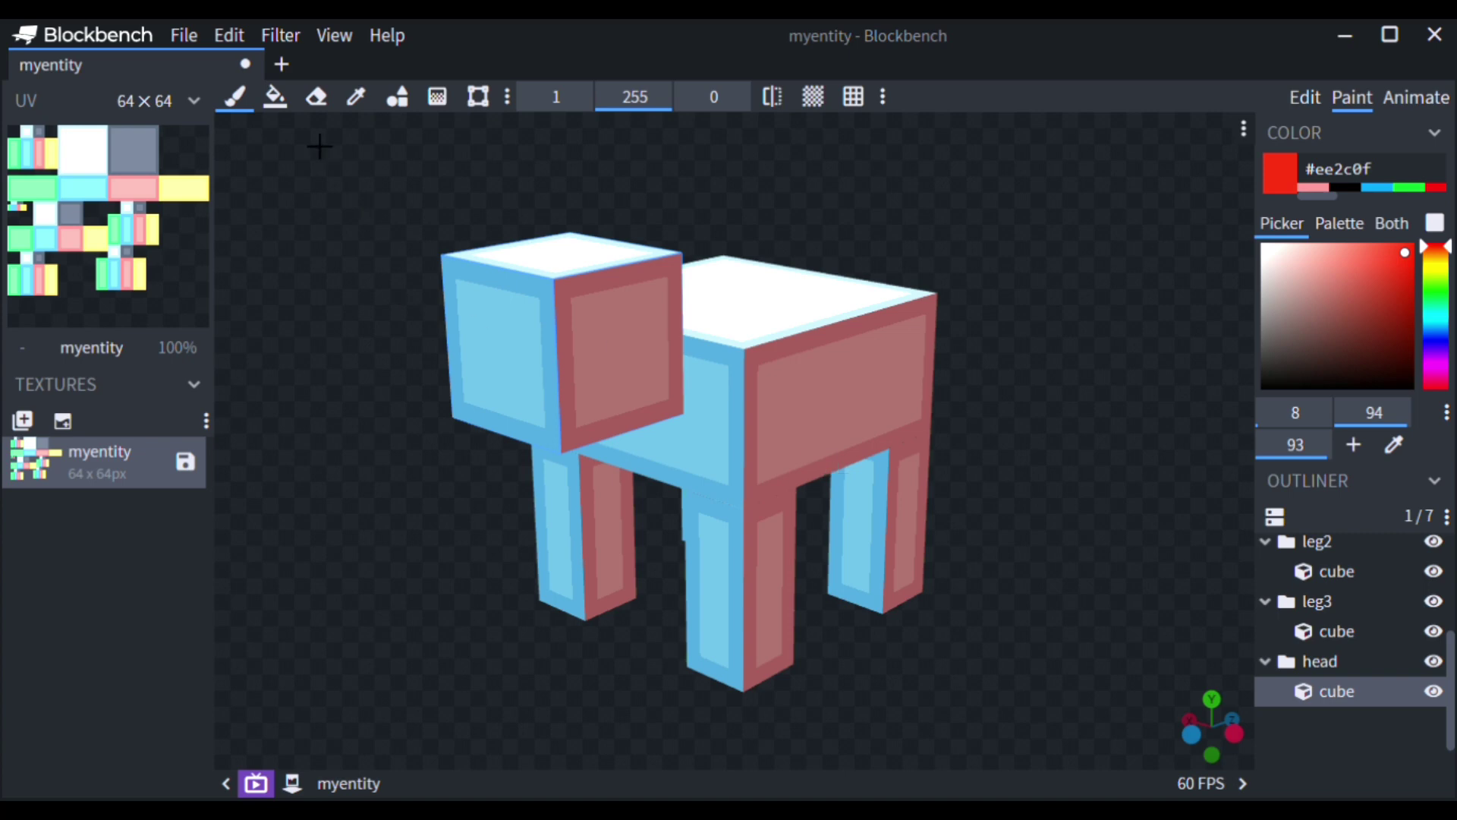
left_click(274, 96)
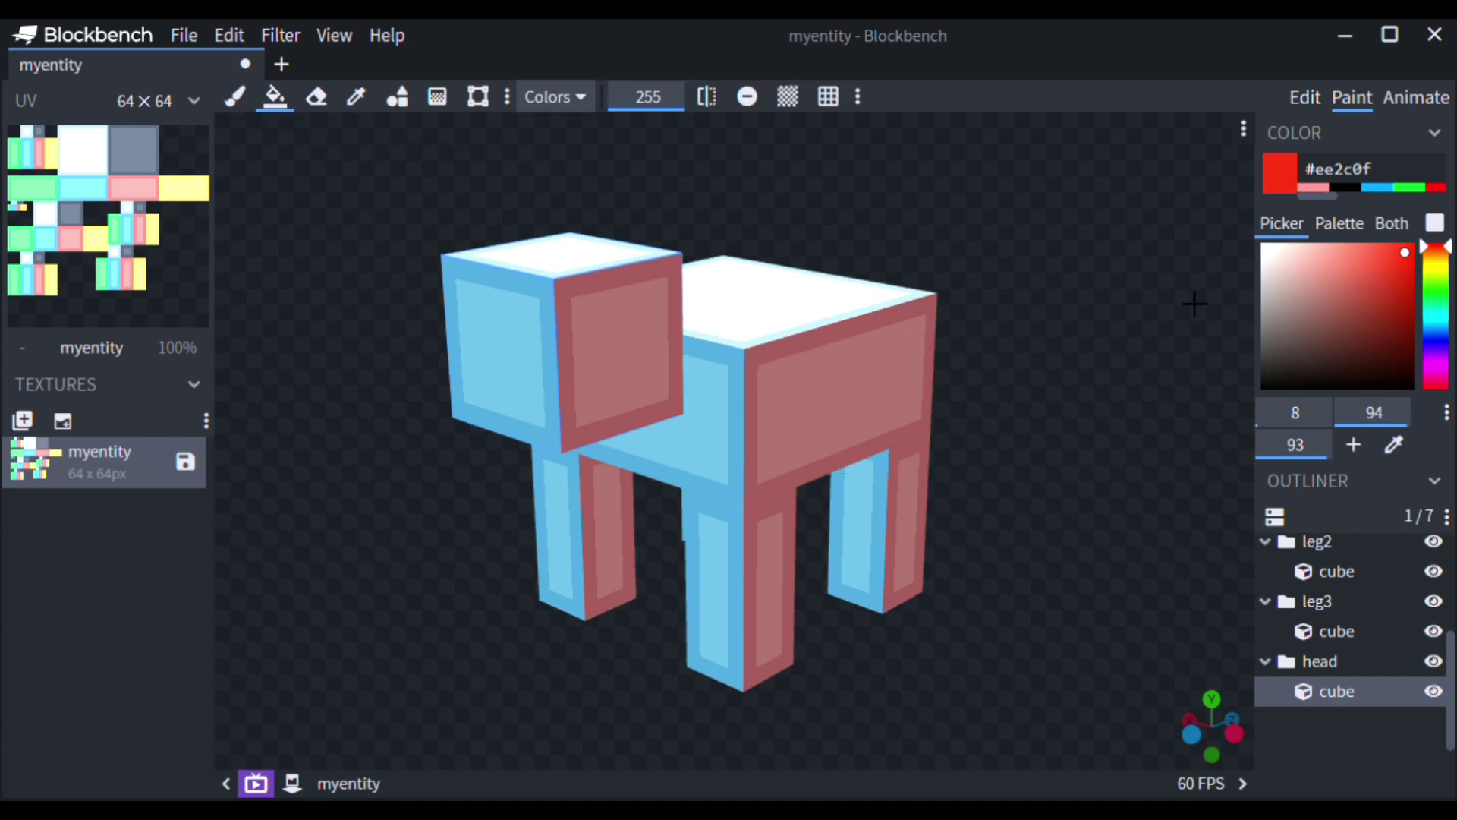
left_click(554, 96)
left_click(553, 159)
left_click(640, 361)
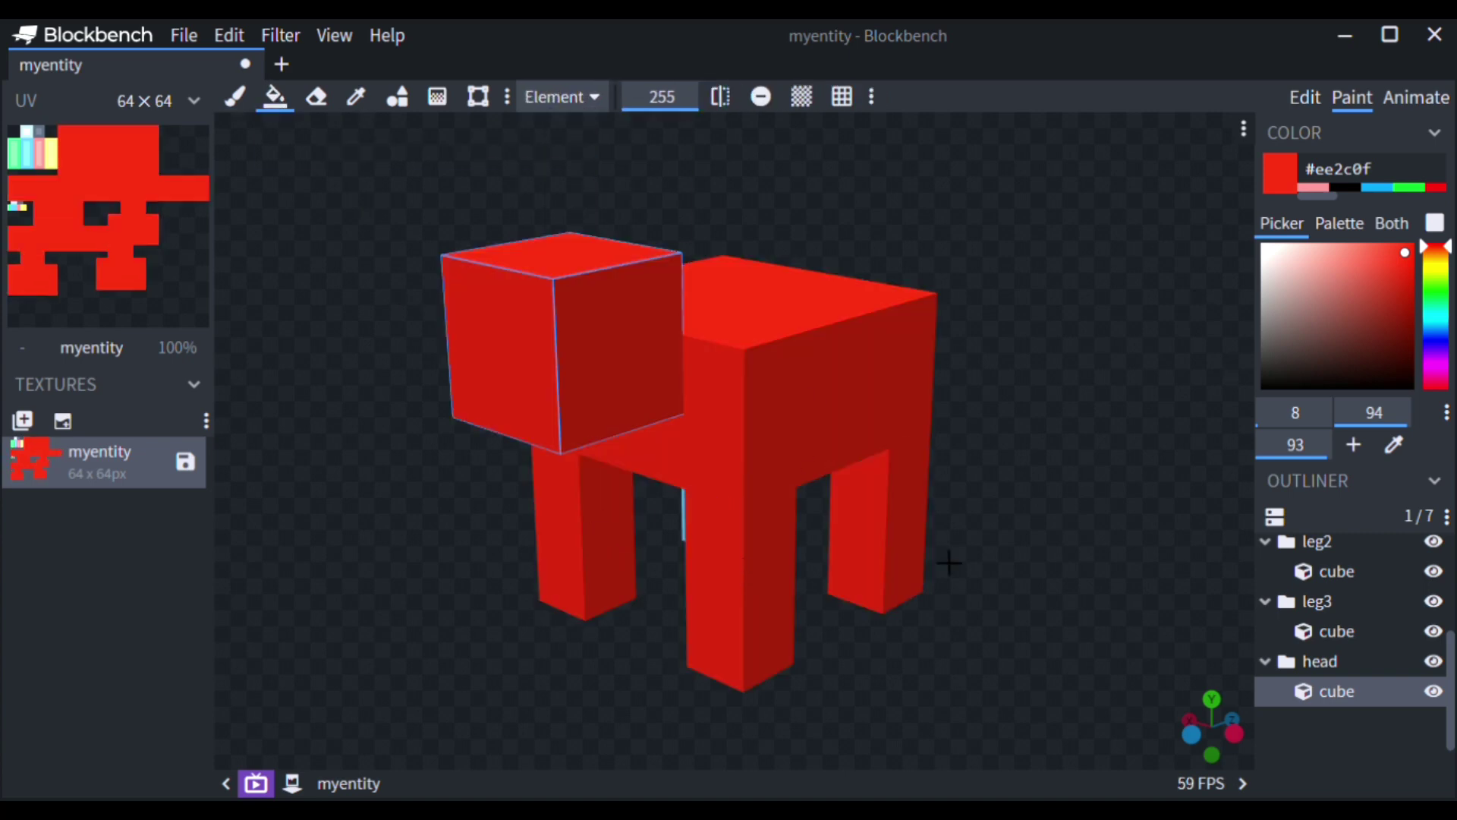
left_click_drag(494, 552, 868, 557)
left_click(455, 702)
left_click_drag(455, 702, 506, 497)
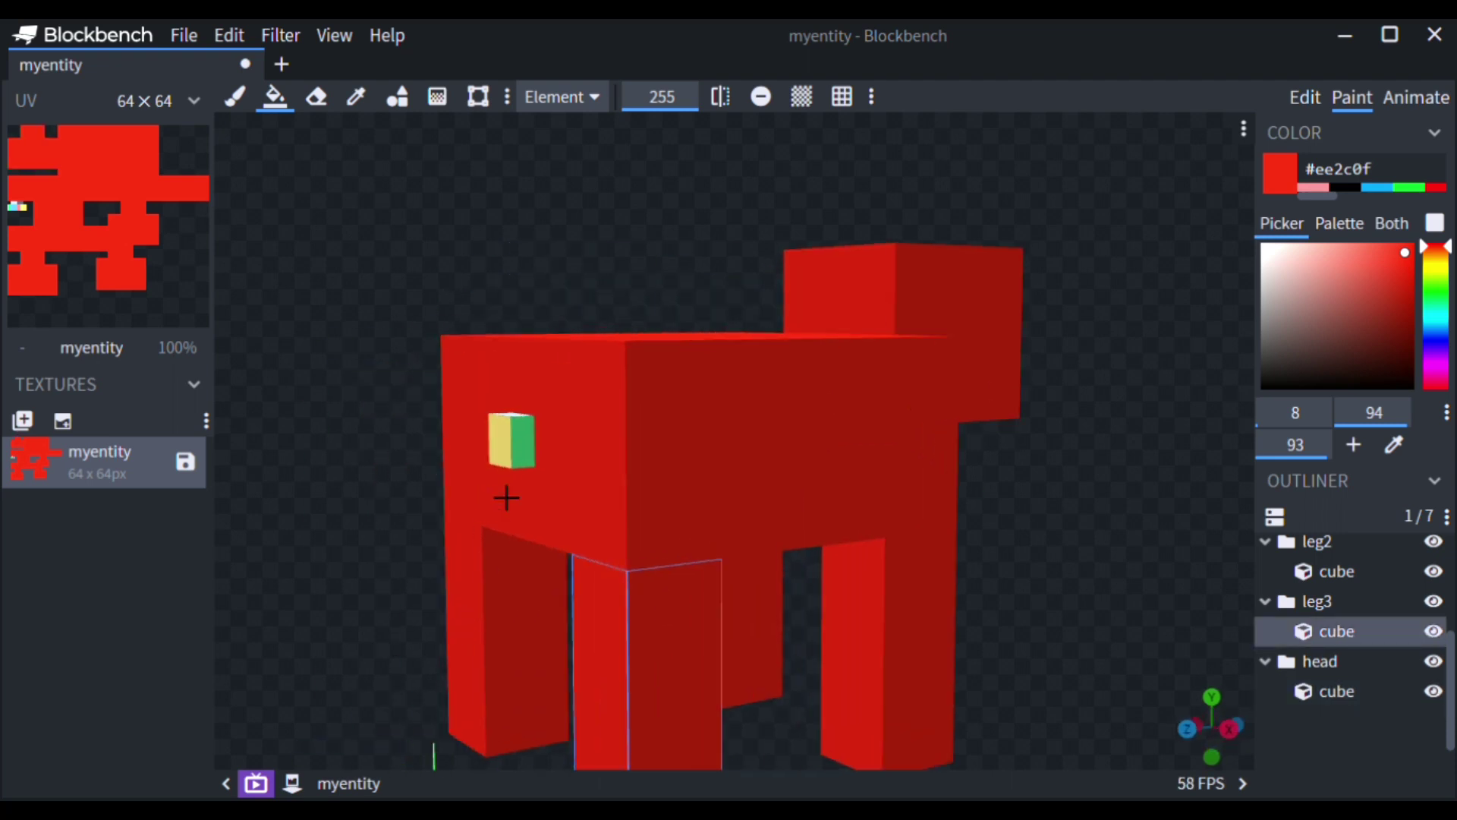
left_click(511, 442)
left_click_drag(987, 235, 592, 254)
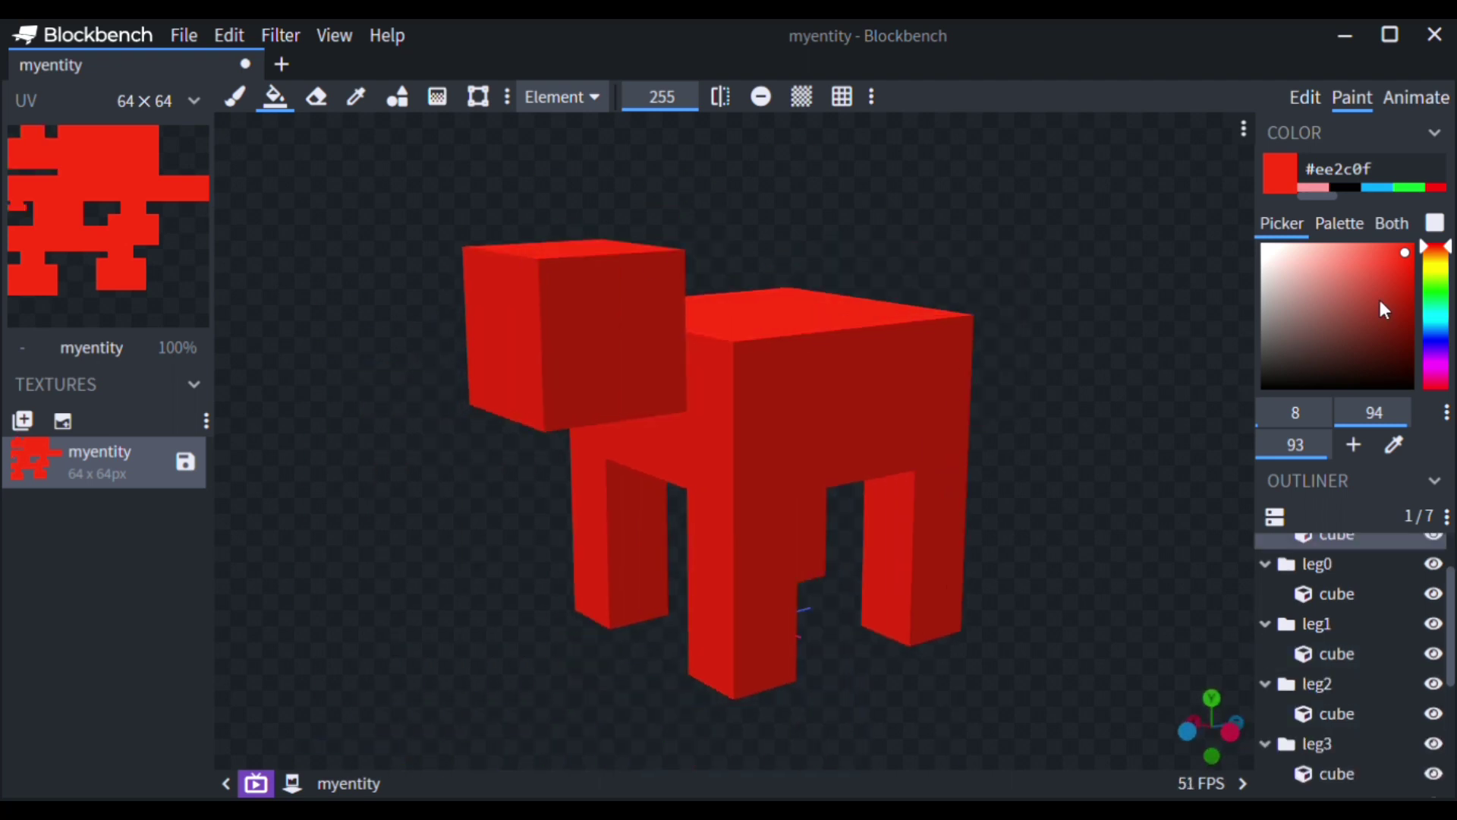
Fill the body cube bright green and the leg1 cube turquoise (#0fee88).
left_click(1430, 292)
left_click(799, 365)
left_click(1436, 305)
left_click(759, 576)
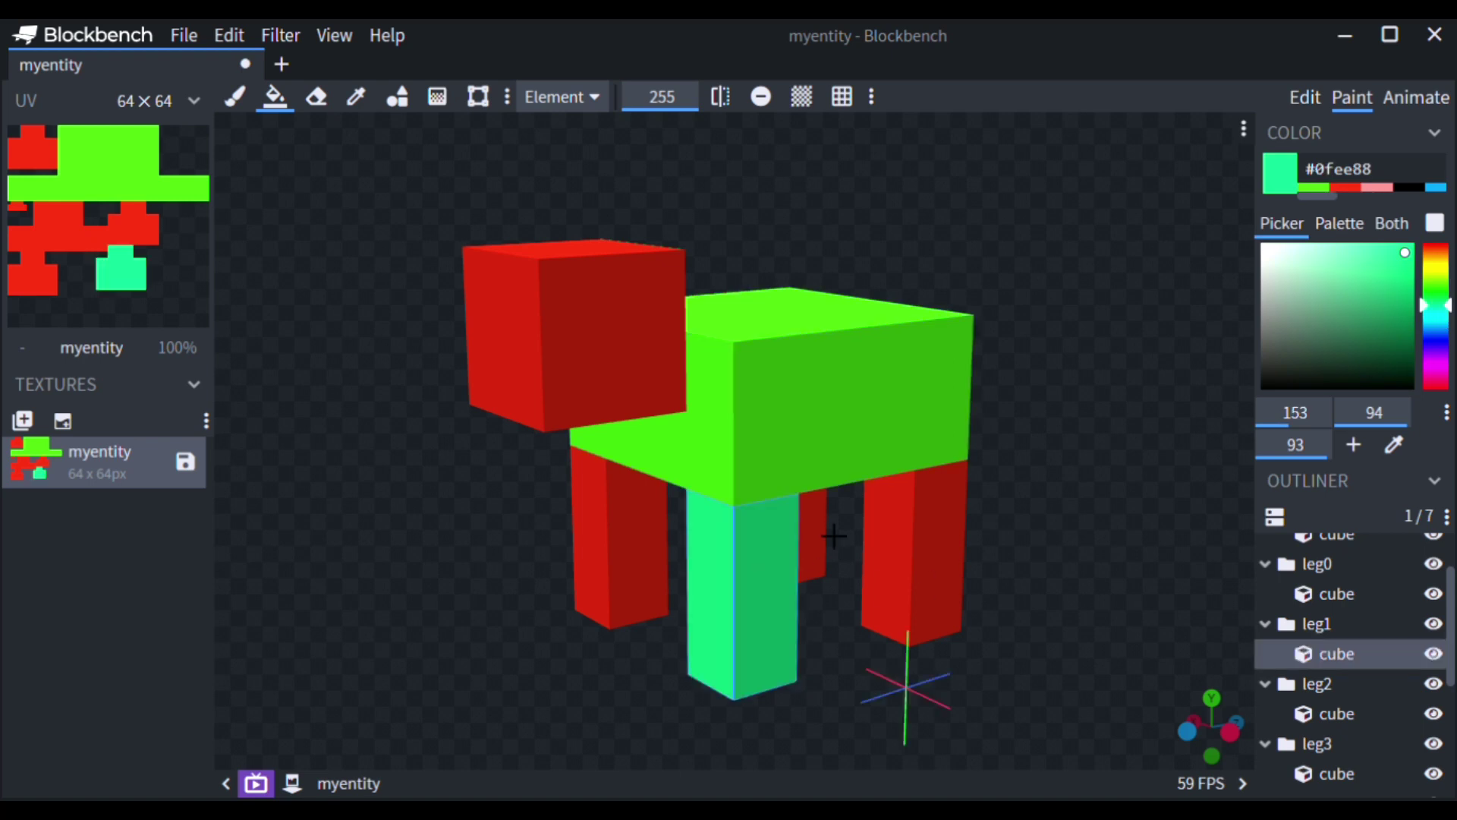
Fill the leg2 cube light blue and the leg0 cube violet (#790fee).
left_click(1436, 325)
left_click(915, 553)
left_click(1437, 351)
left_click(657, 542)
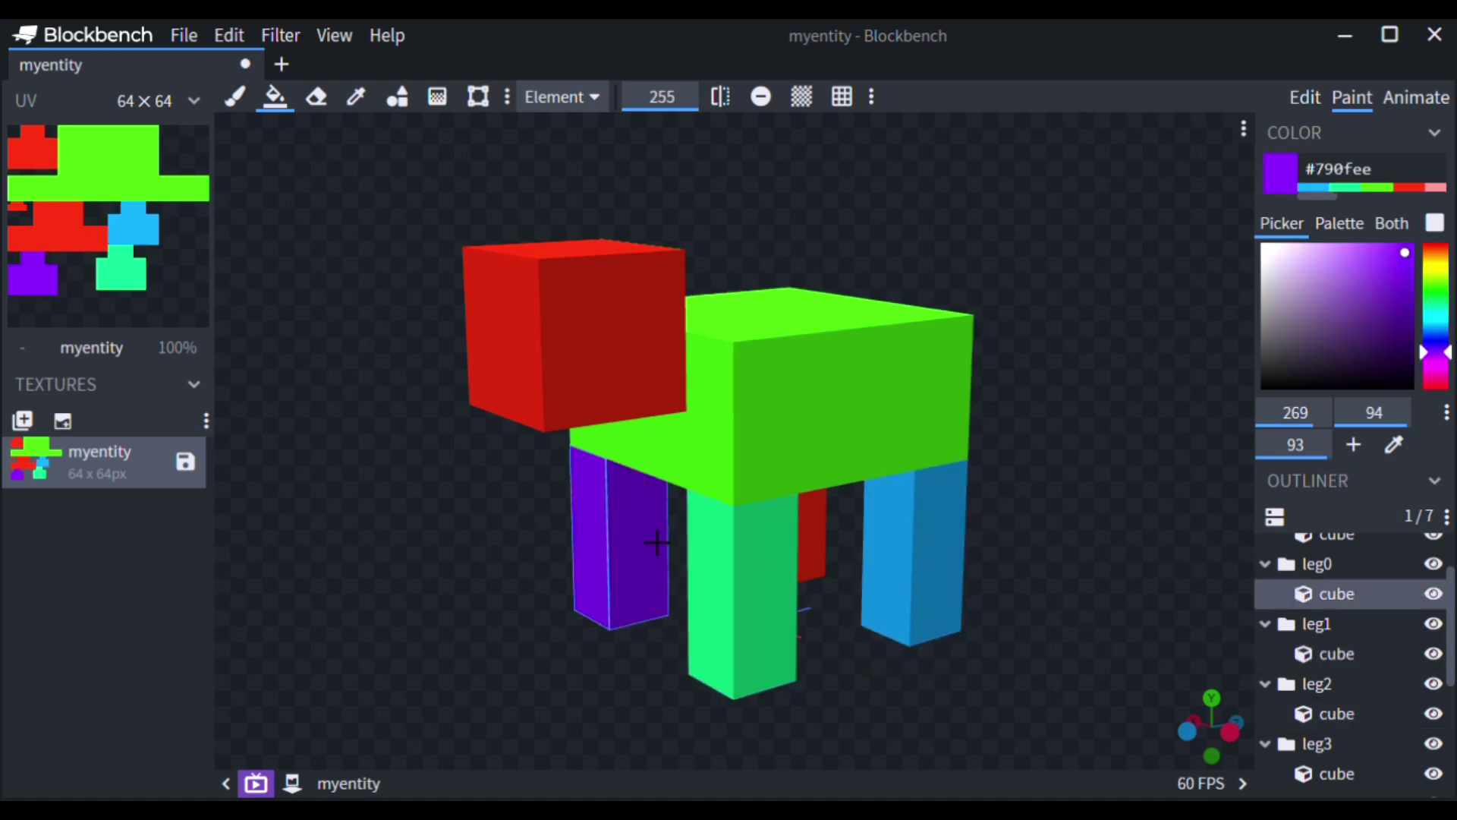
Fill the leg3 cube orange (#ee8e0f) and the small tail cube magenta (#ee0fee).
left_click(1436, 256)
left_click(812, 565)
left_click_drag(1146, 628, 1377, 353)
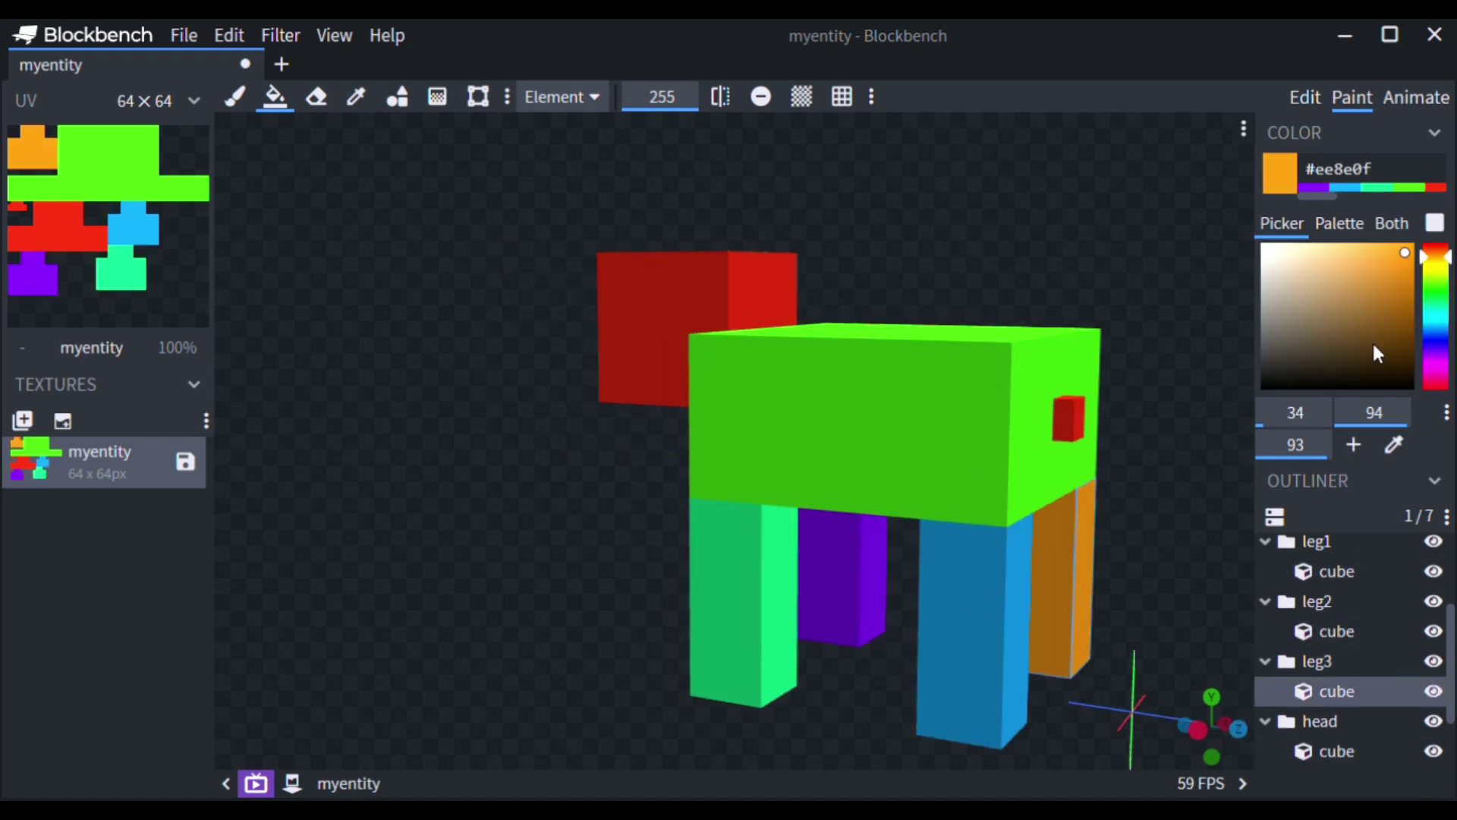
left_click(1437, 365)
left_click(1068, 419)
Paint two single-pixel white (#ffffff) eyes on the upper part of the head's front face with the Paint Brush.
scroll(1100, 531, "down", 5)
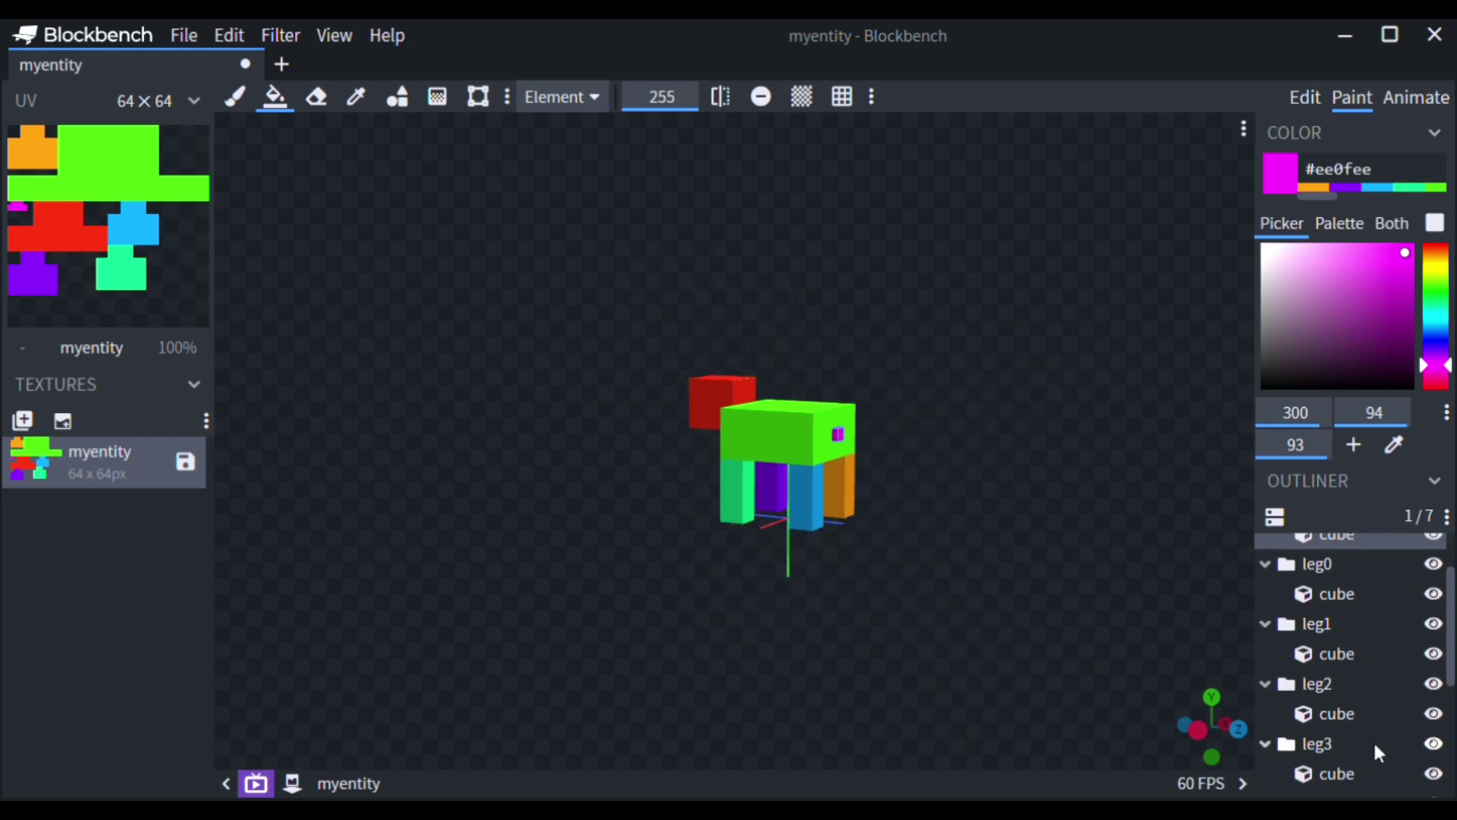
scroll(1380, 752, "down", 2)
left_click_drag(930, 579, 1222, 594)
scroll(1223, 597, "up", 5)
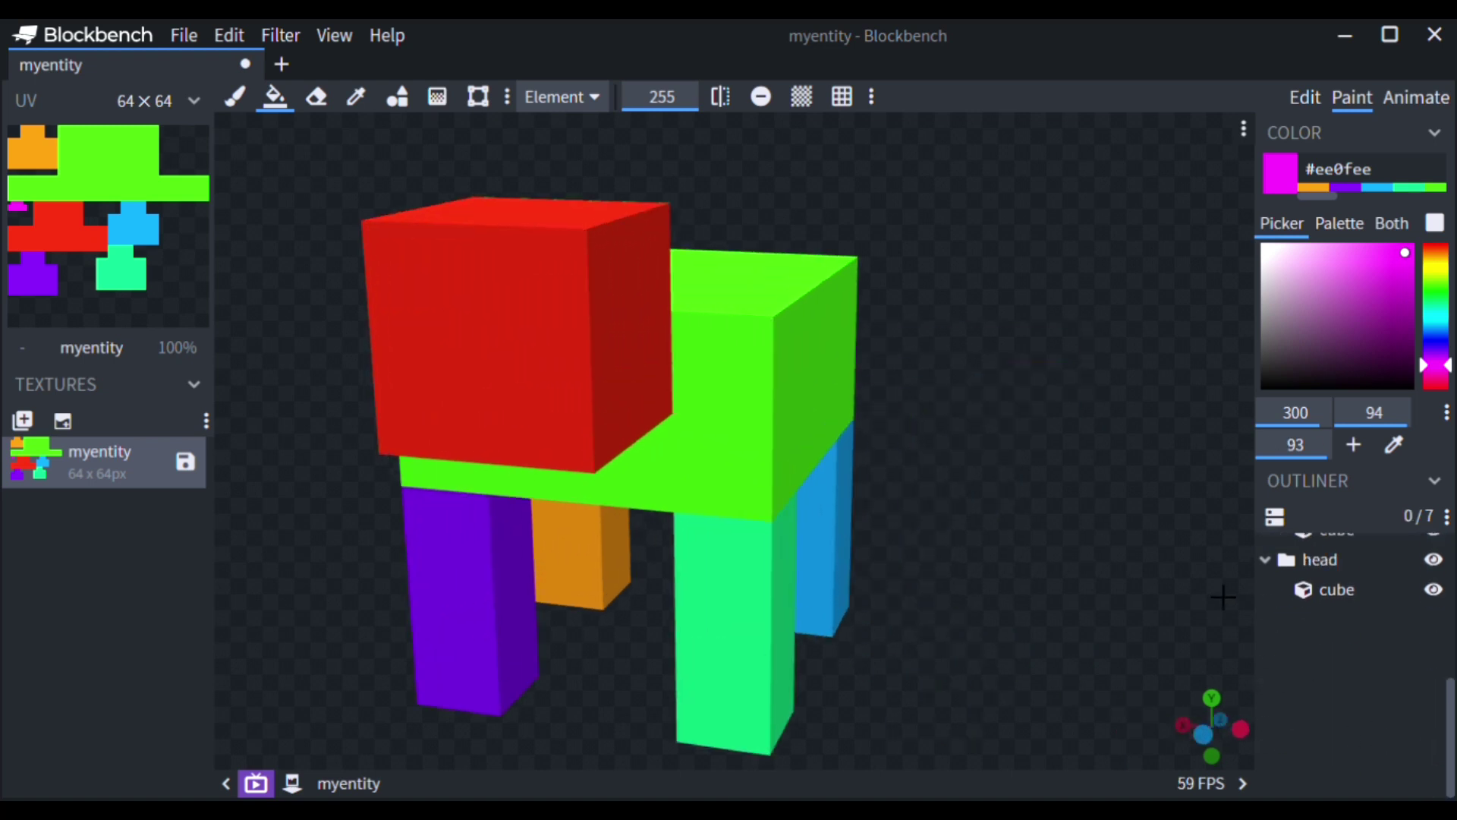
right_click(1328, 590)
left_click(1262, 271)
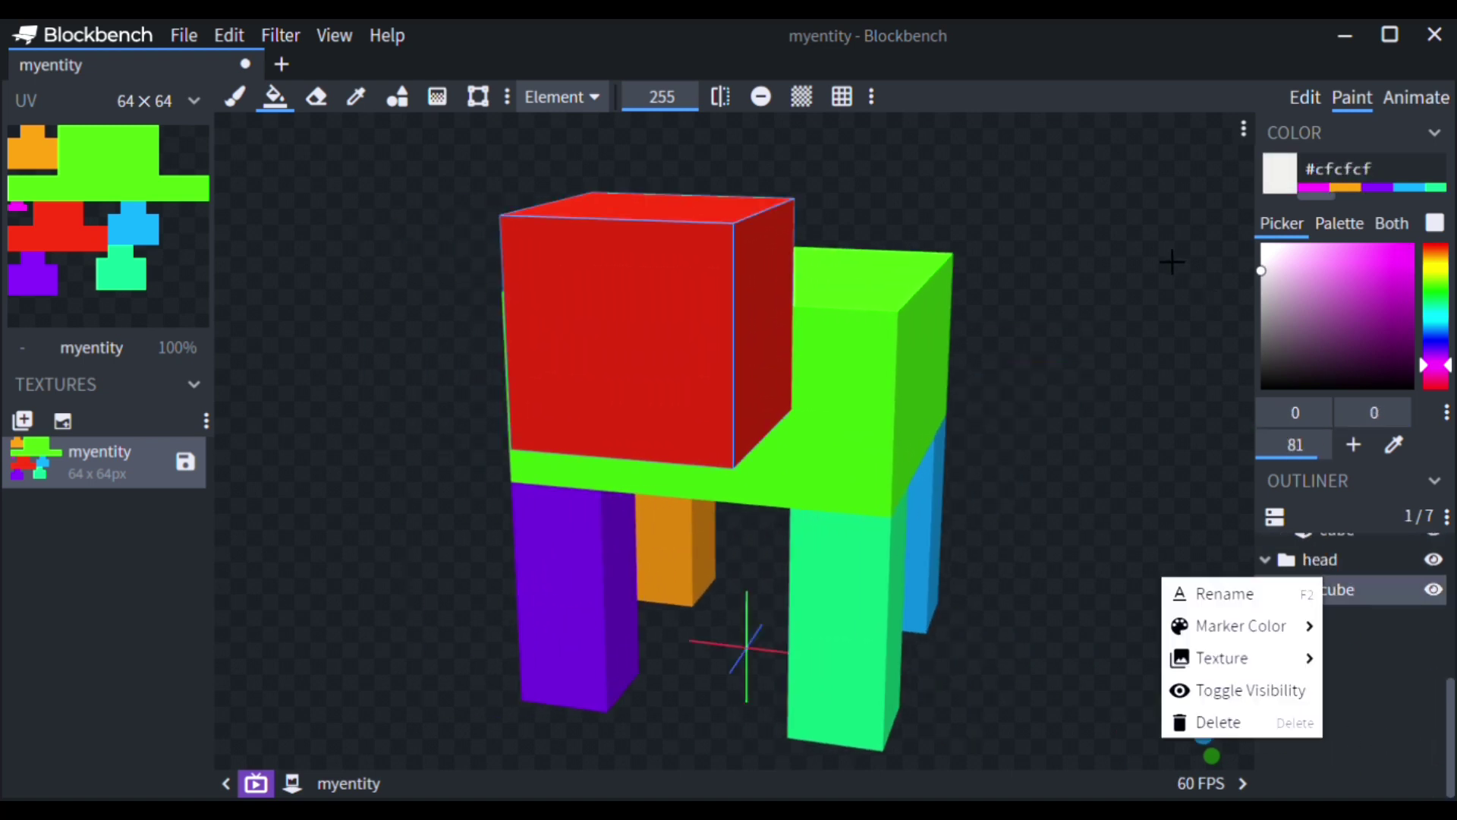
left_click_drag(1172, 262, 1154, 241)
left_click(235, 96)
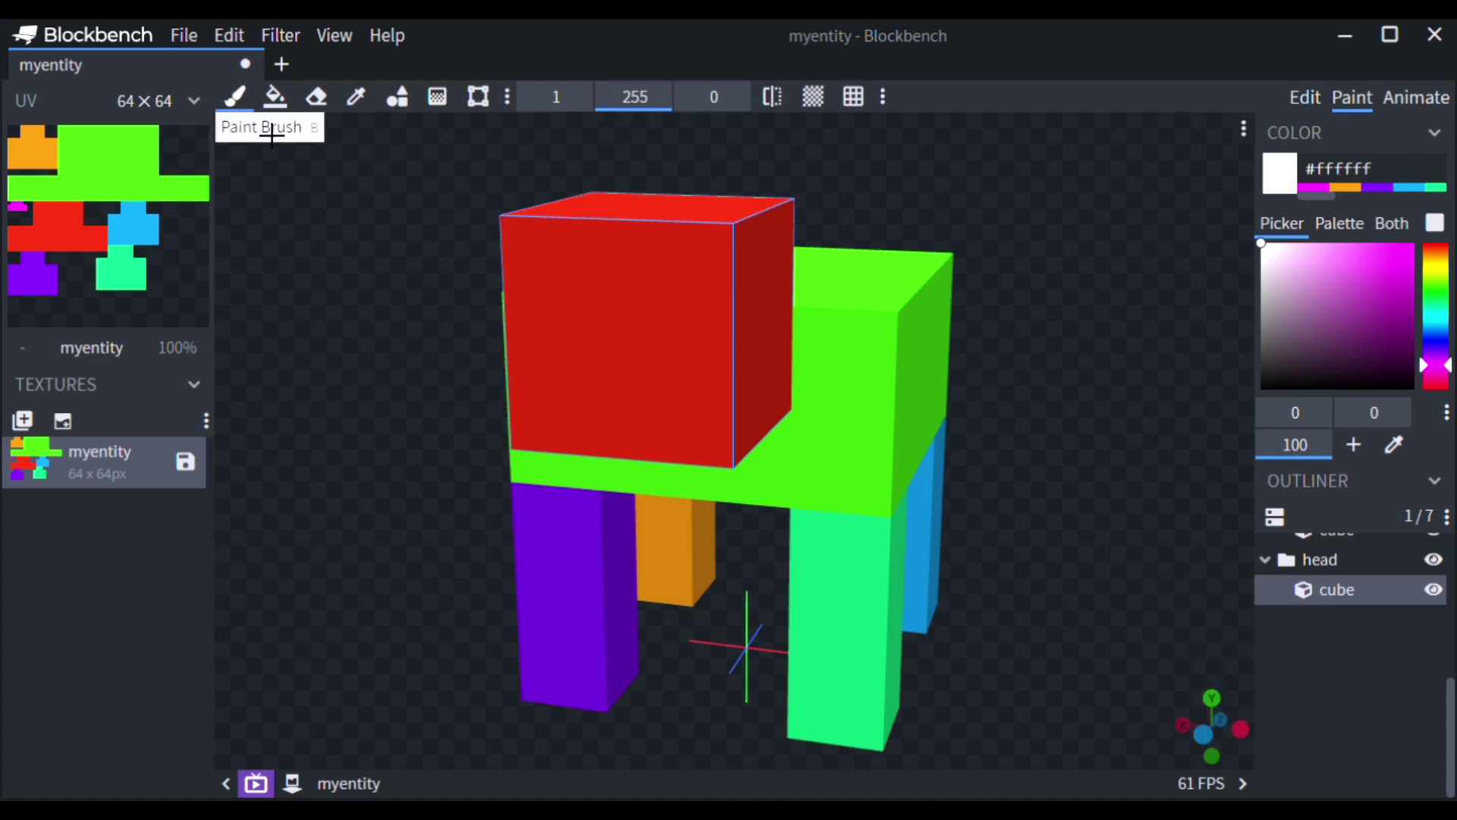
left_click_drag(494, 400, 530, 394)
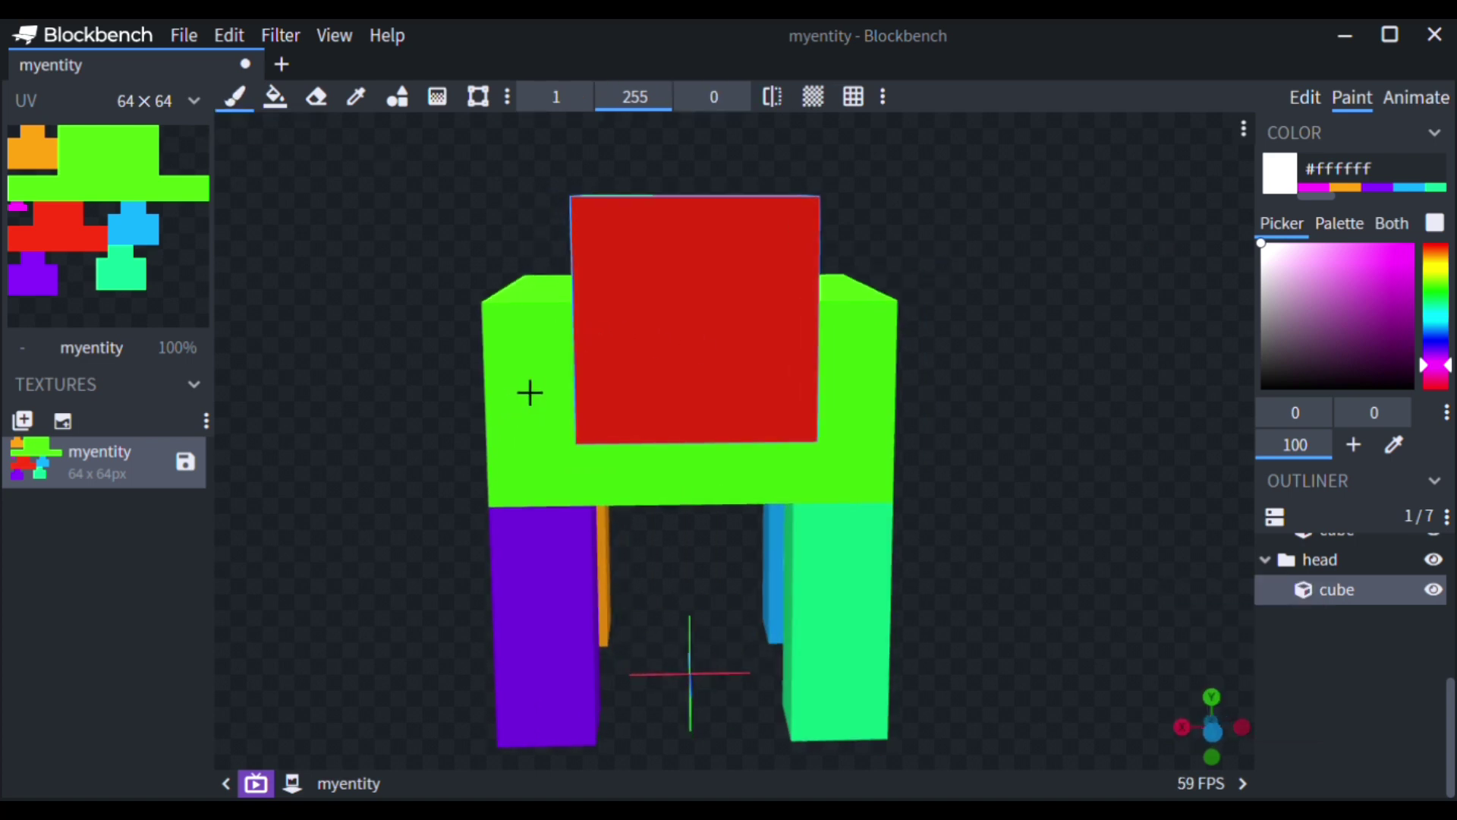
left_click(618, 280)
left_click(773, 274)
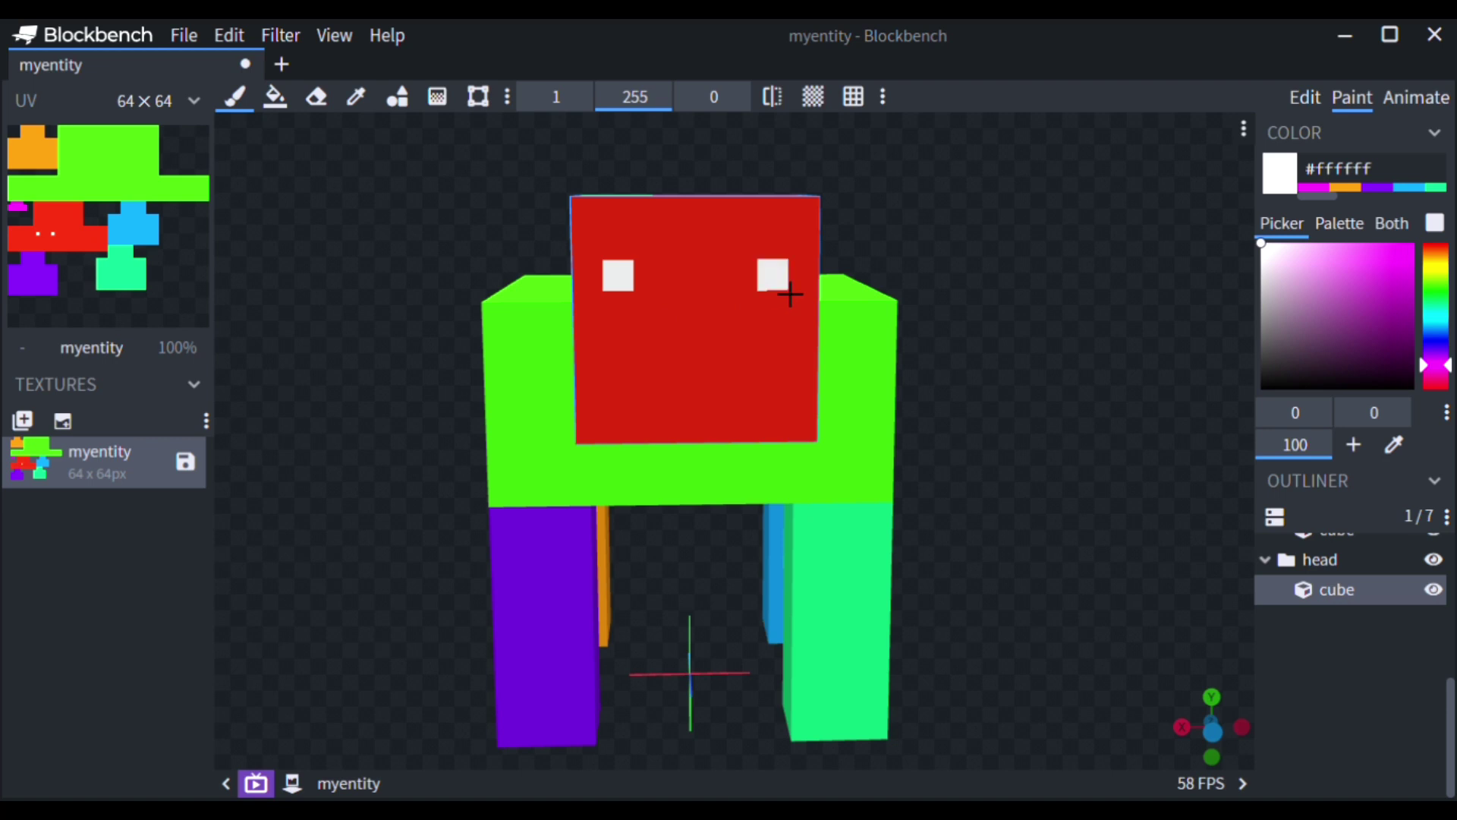
Add a black (#000000) pupil pixel on the inner side of each white eye.
left_click_drag(1301, 293, 1181, 459)
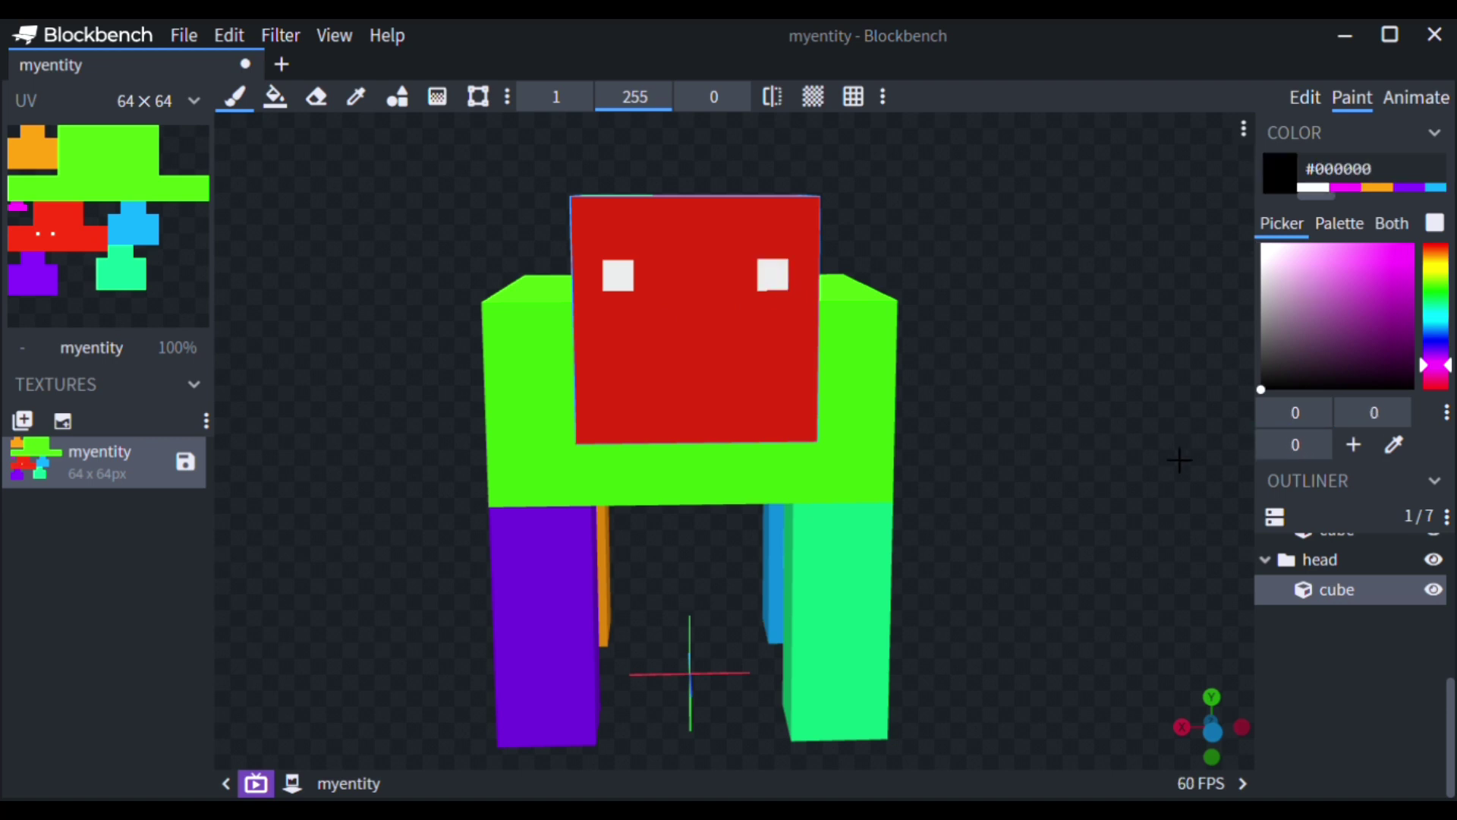
left_click(776, 284)
key("ctrl+z")
left_click(761, 282)
left_click(626, 277)
Paint a dark red (#8b0909) smiling mouth below the eyes on the head's front face.
left_click_drag(1109, 452, 1053, 454)
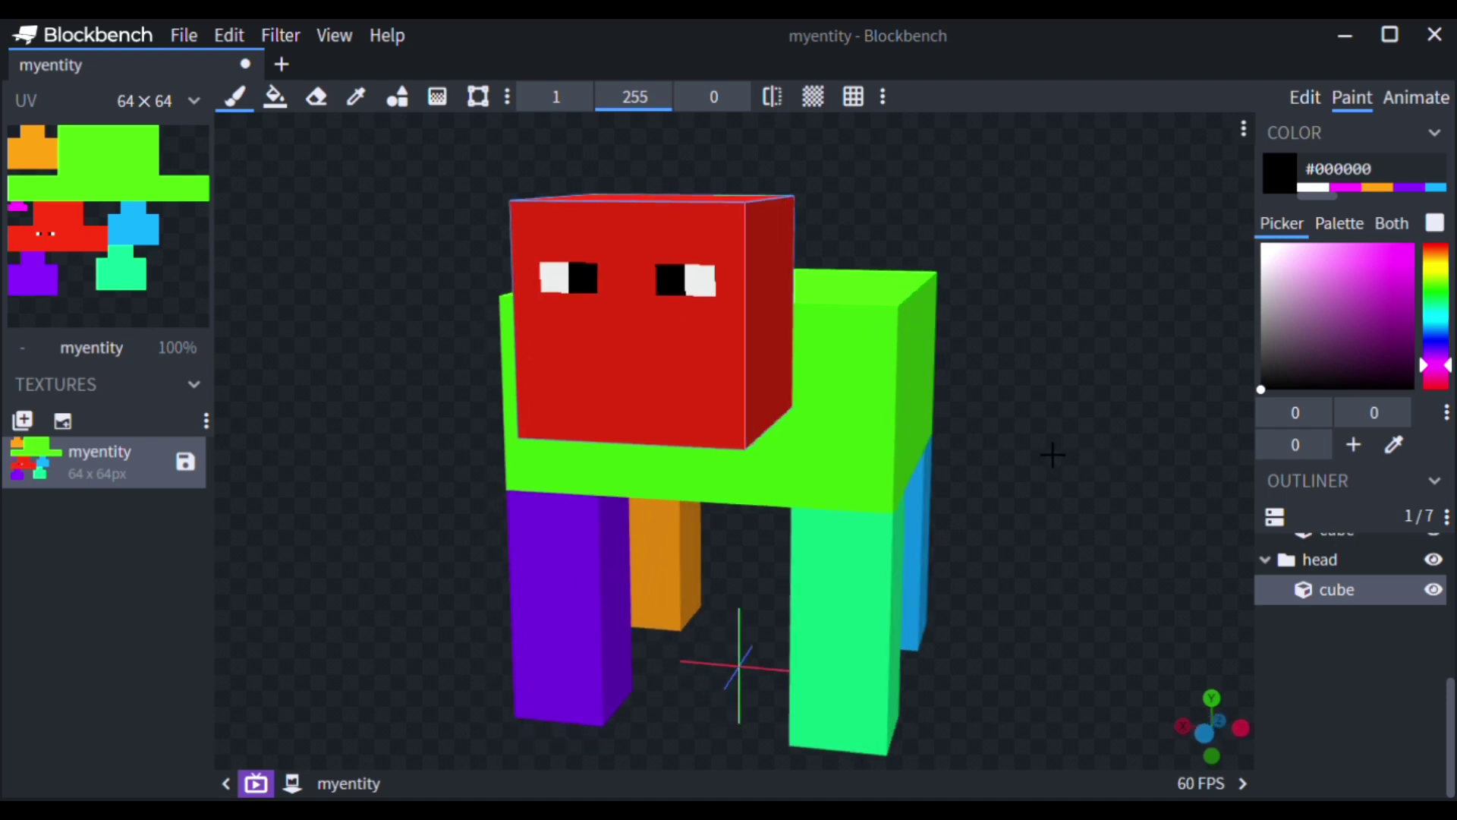
left_click_drag(1438, 299, 1405, 309)
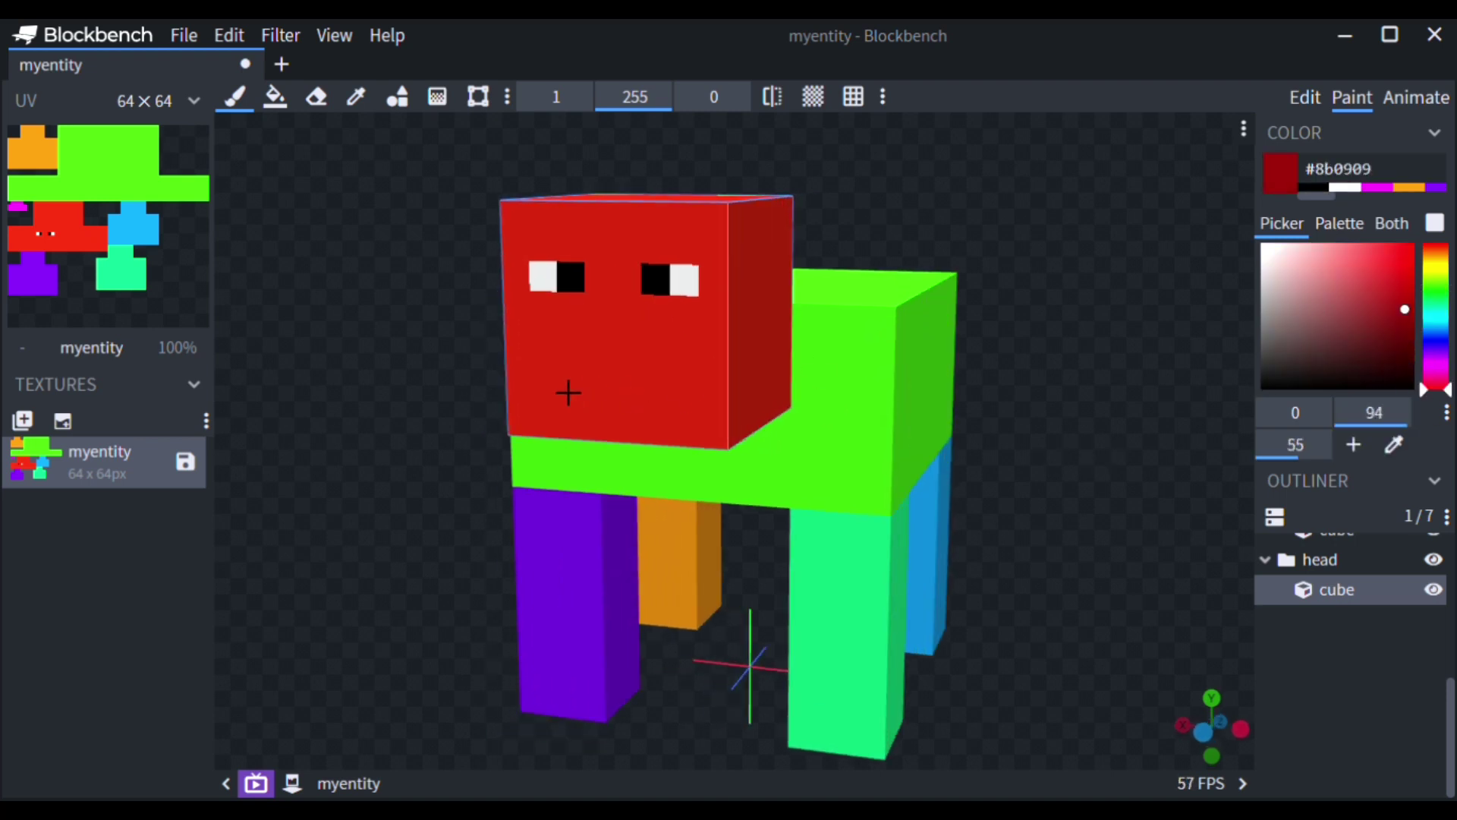
mouse_move(543, 356)
left_mouse_down()
mouse_move(546, 410)
mouse_move(673, 421)
mouse_move(667, 389)
left_mouse_up()
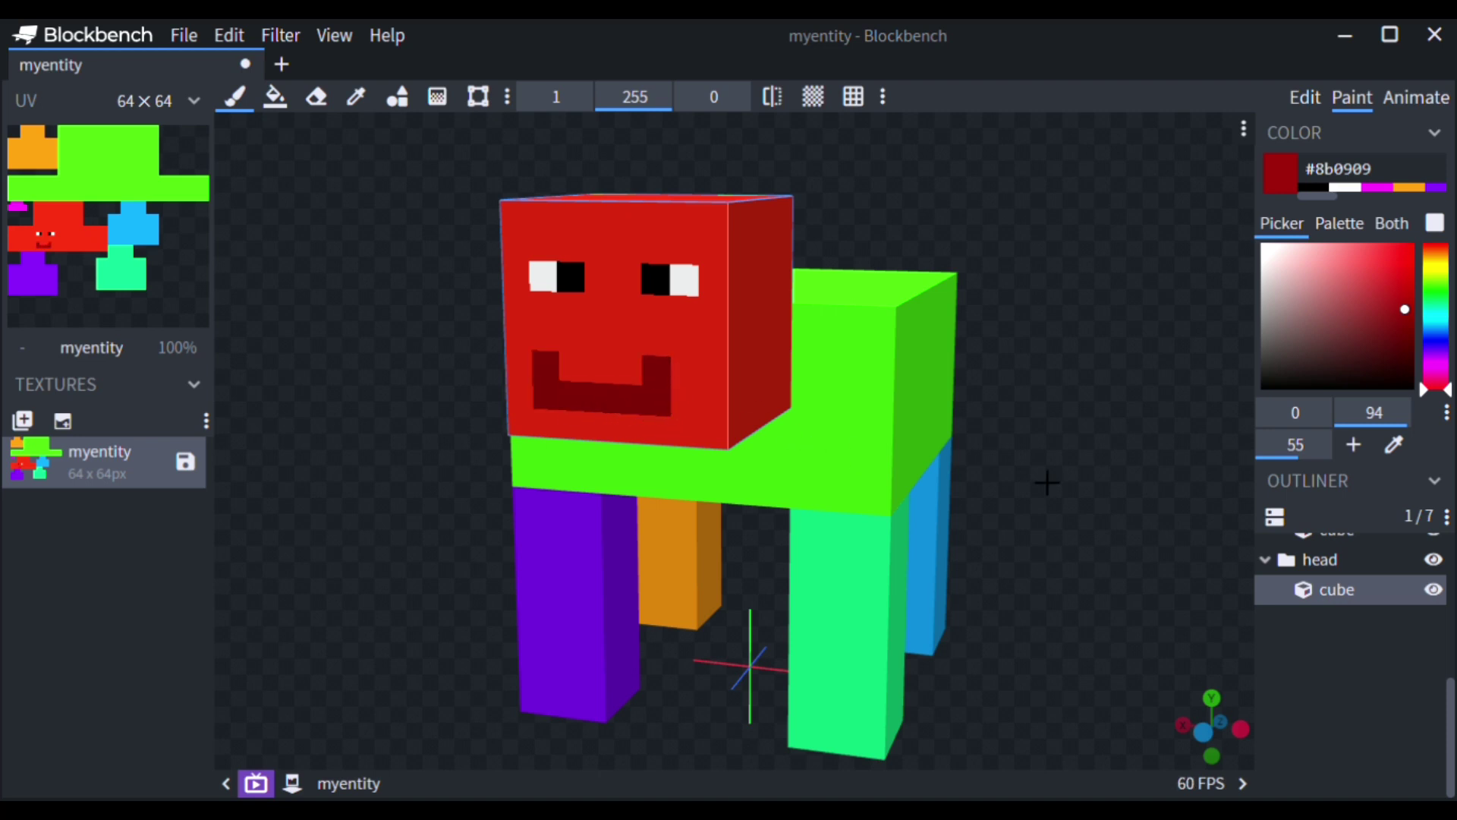
Paint a dark green (#18640e) pixel letter M in the front corner of the body's top face.
left_click_drag(1046, 482, 608, 579)
scroll(1093, 480, "down", 5)
scroll(607, 579, "up", 5)
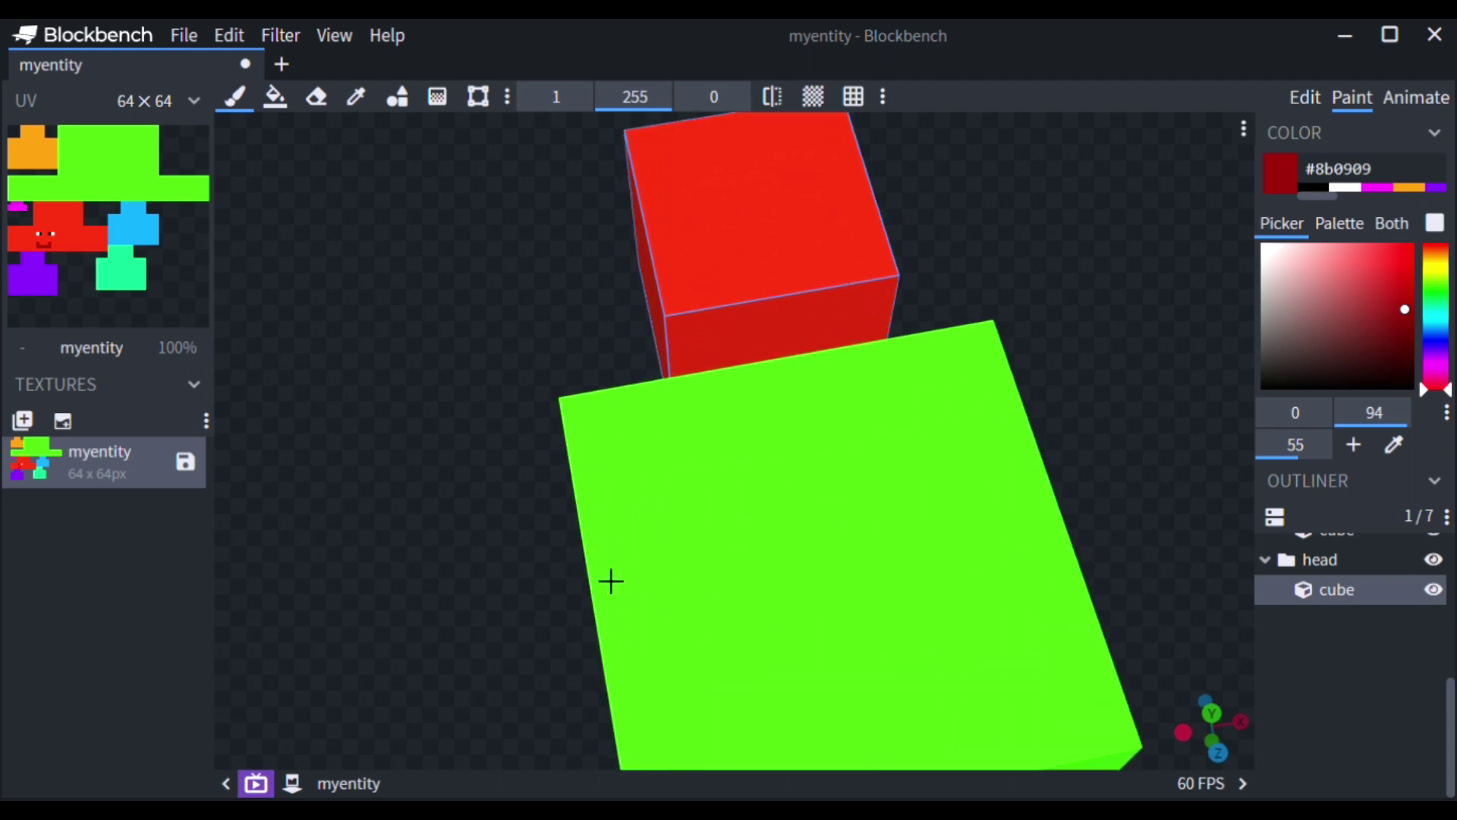
scroll(609, 581, "down", 1)
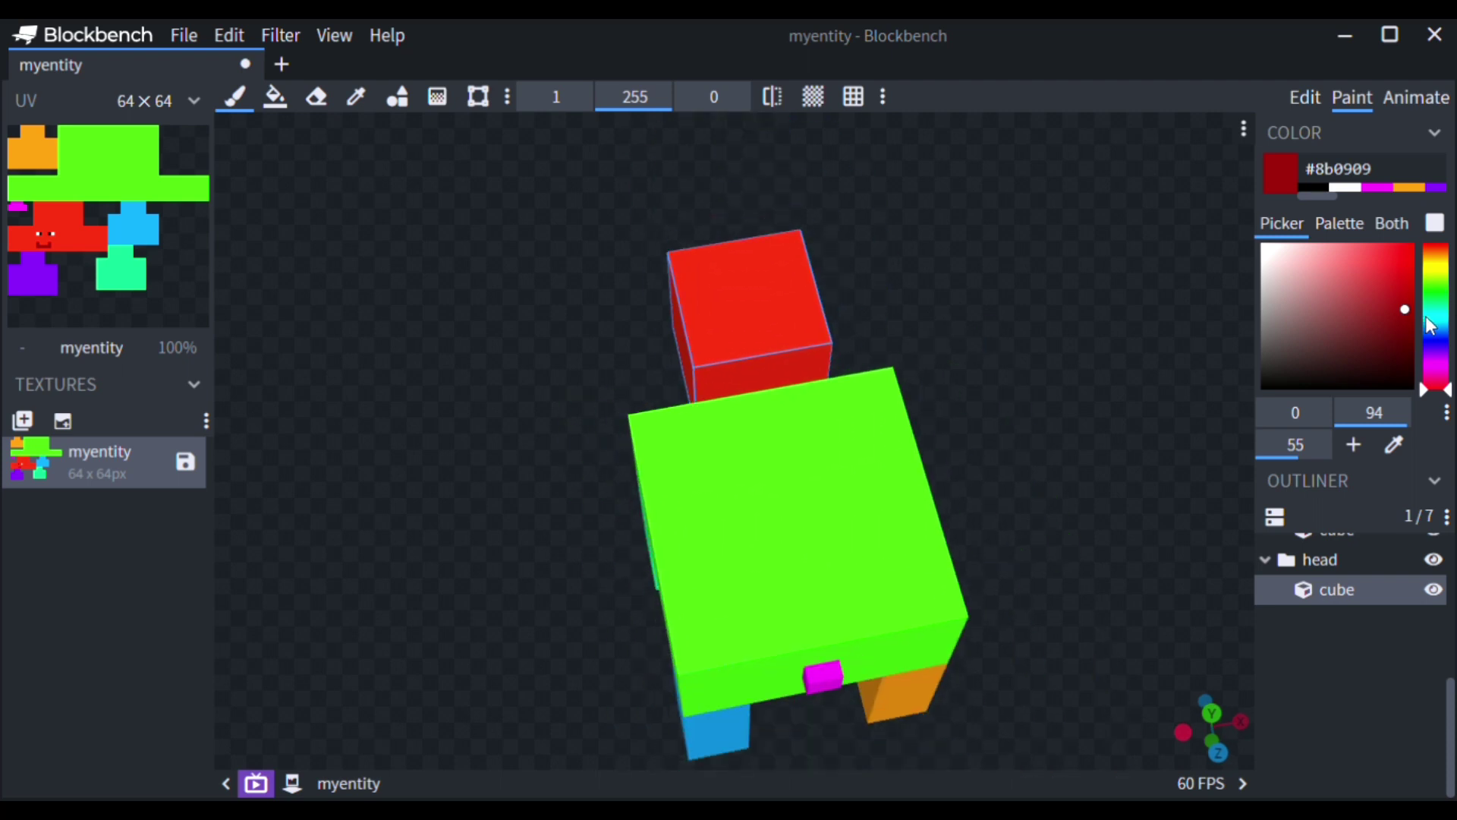
left_click_drag(1437, 309, 1436, 288)
left_click(1395, 334)
left_click(1396, 335)
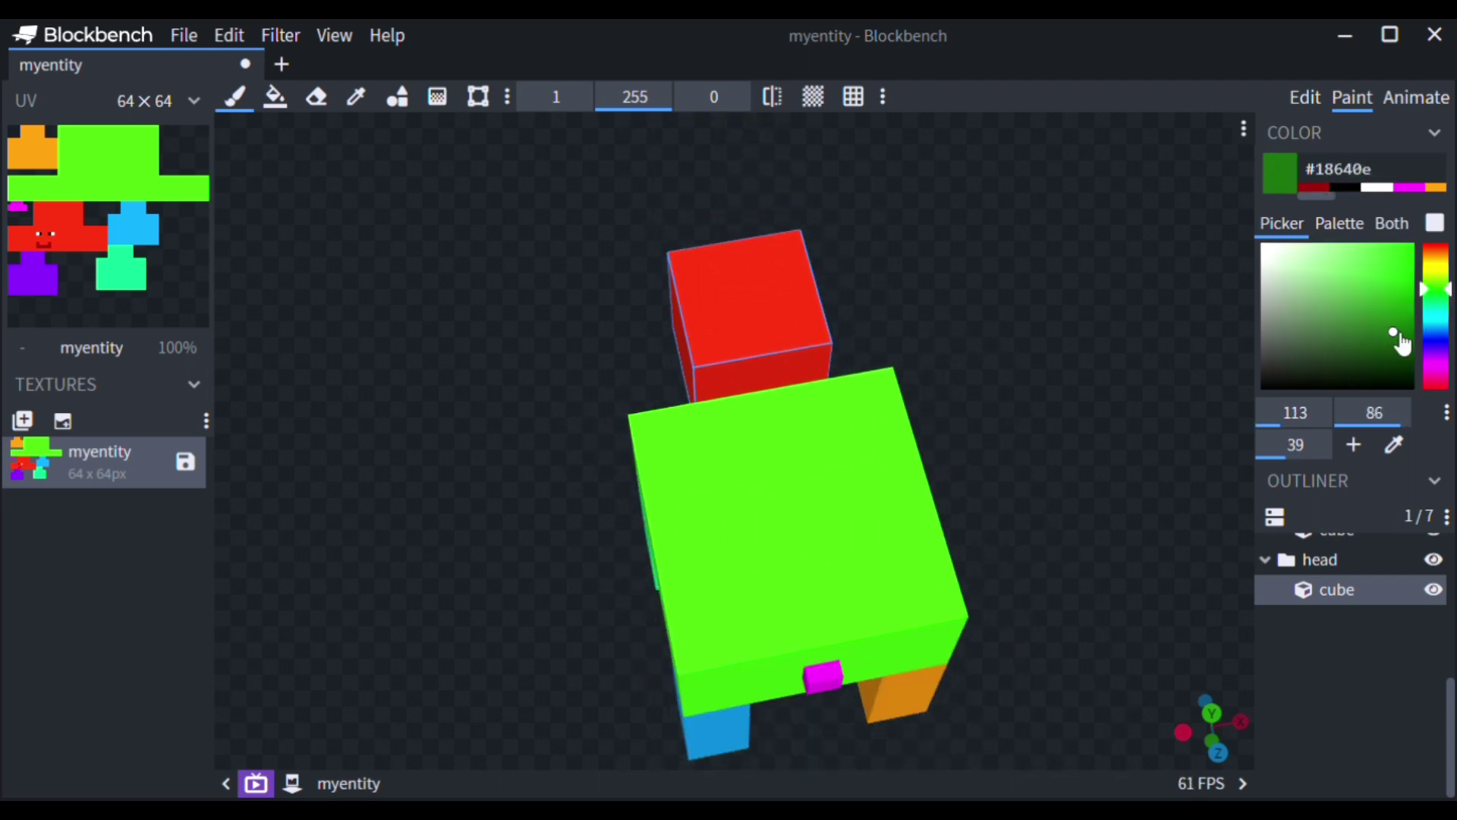
mouse_move(390, 254)
left_mouse_down()
mouse_move(540, 248)
mouse_move(607, 299)
left_mouse_up()
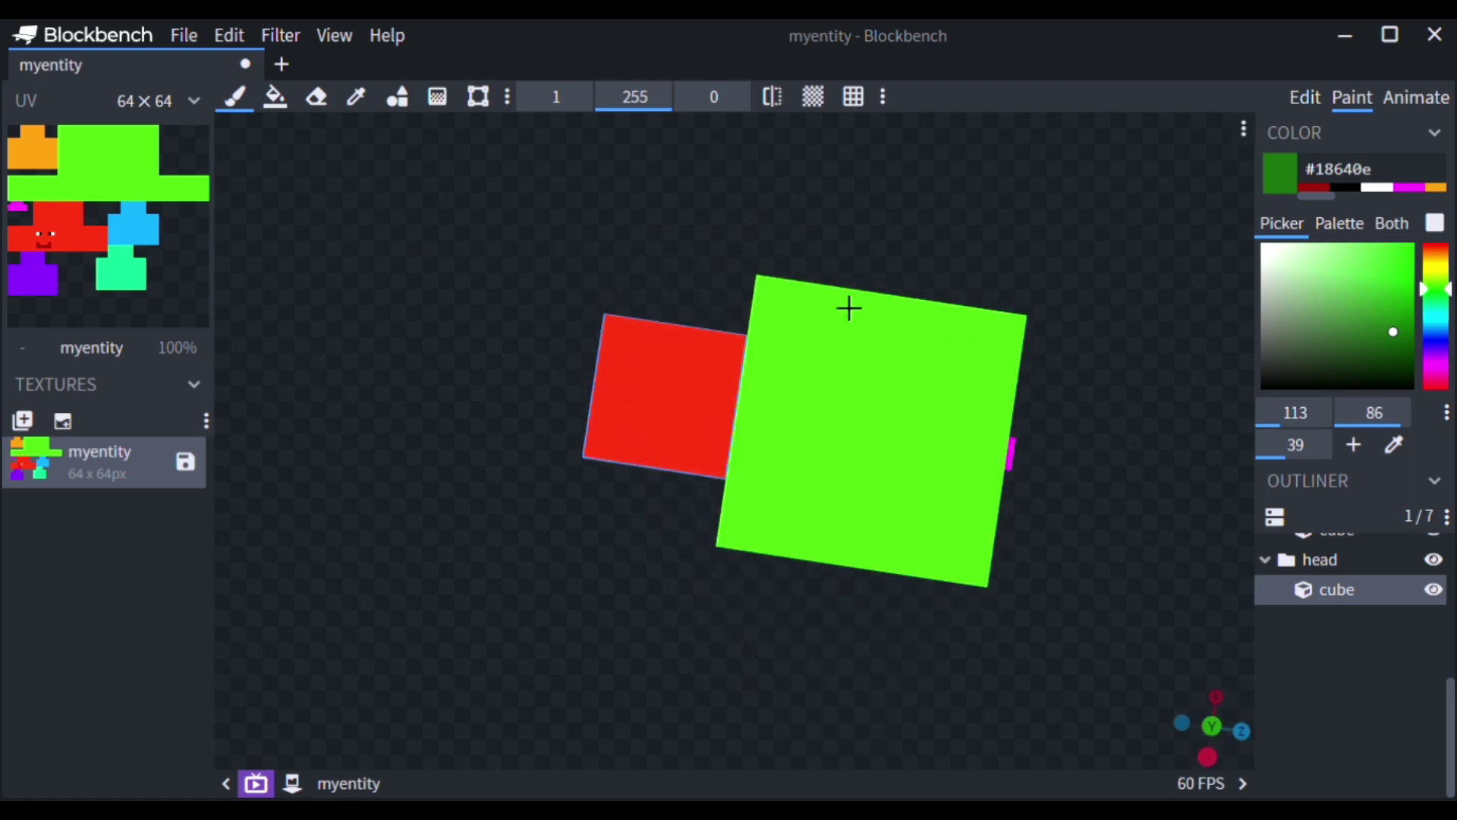
left_click_drag(782, 302, 788, 366)
left_click(803, 335)
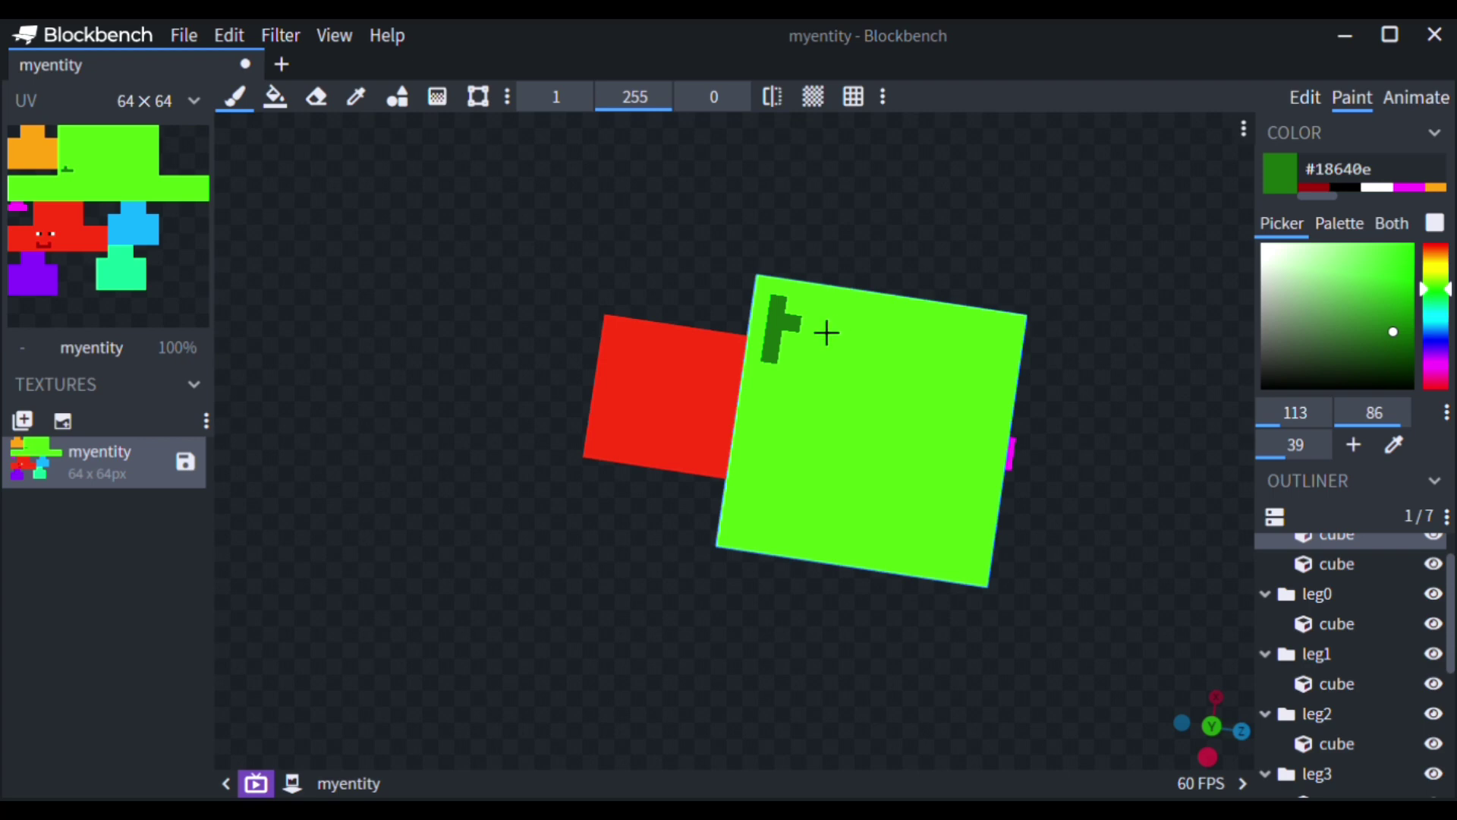
left_click(794, 305)
left_click(810, 326)
mouse_move(827, 312)
left_mouse_down()
mouse_move(847, 311)
mouse_move(862, 345)
mouse_move(853, 375)
left_mouse_up()
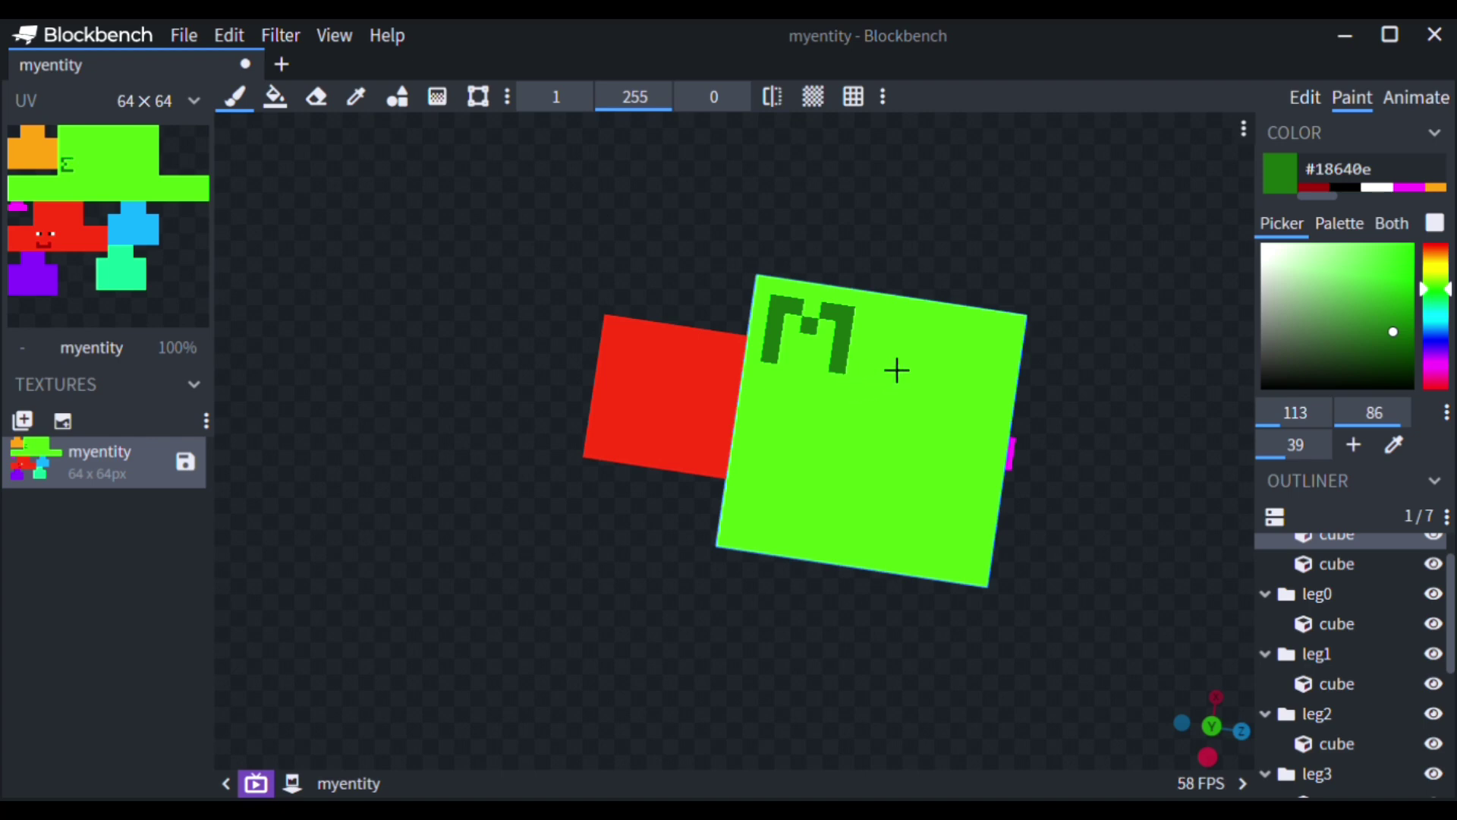
Paint a dark green (#18640e) pixel letter y beside the M on the body's top face.
left_click(888, 373)
left_click(907, 357)
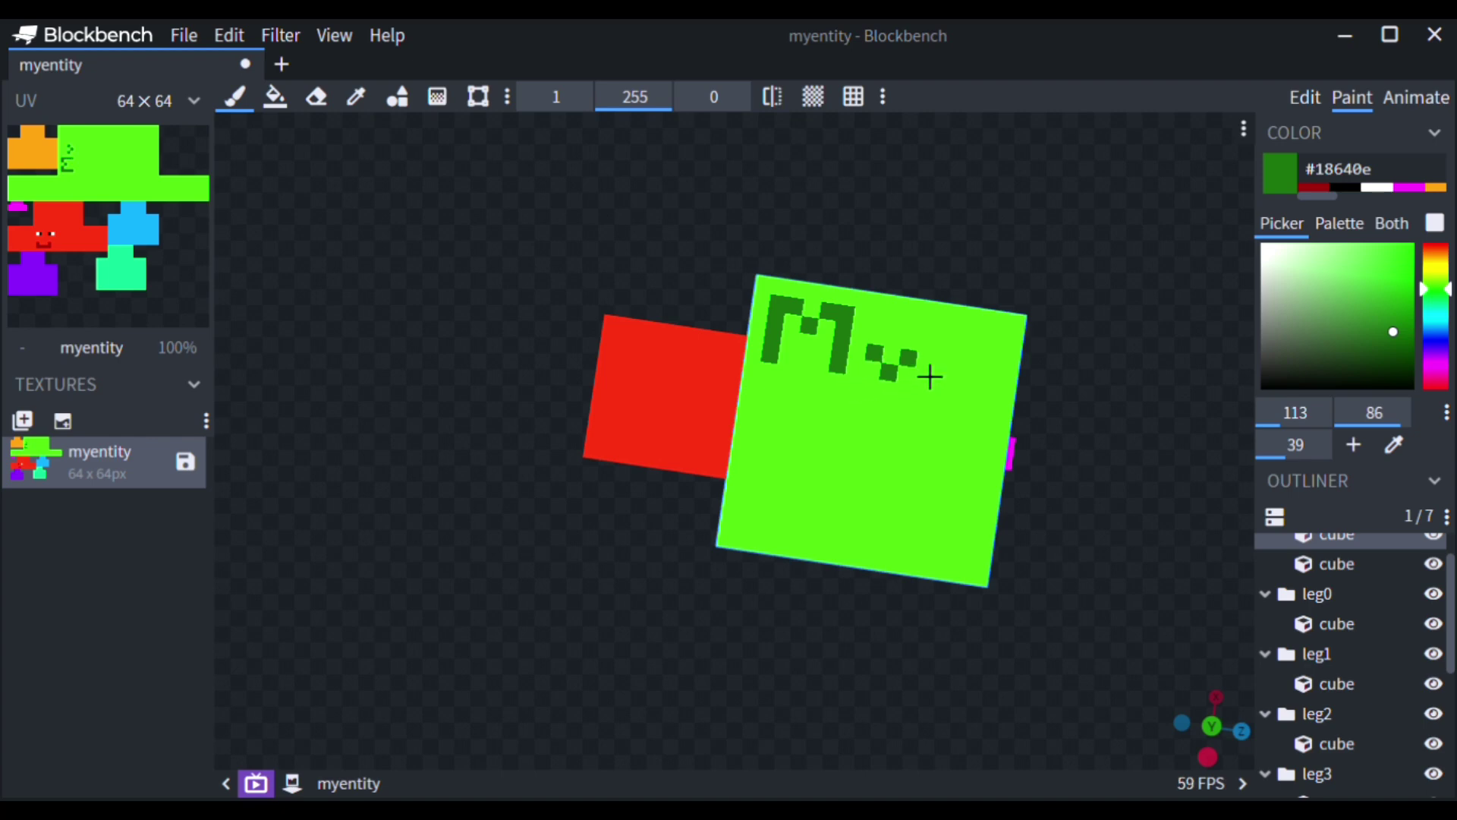
left_click(870, 386)
Paint the dark green pixel letters Ent in a second row under My on the body's top face.
scroll(572, 562, "down", 2)
scroll(539, 513, "up", 6)
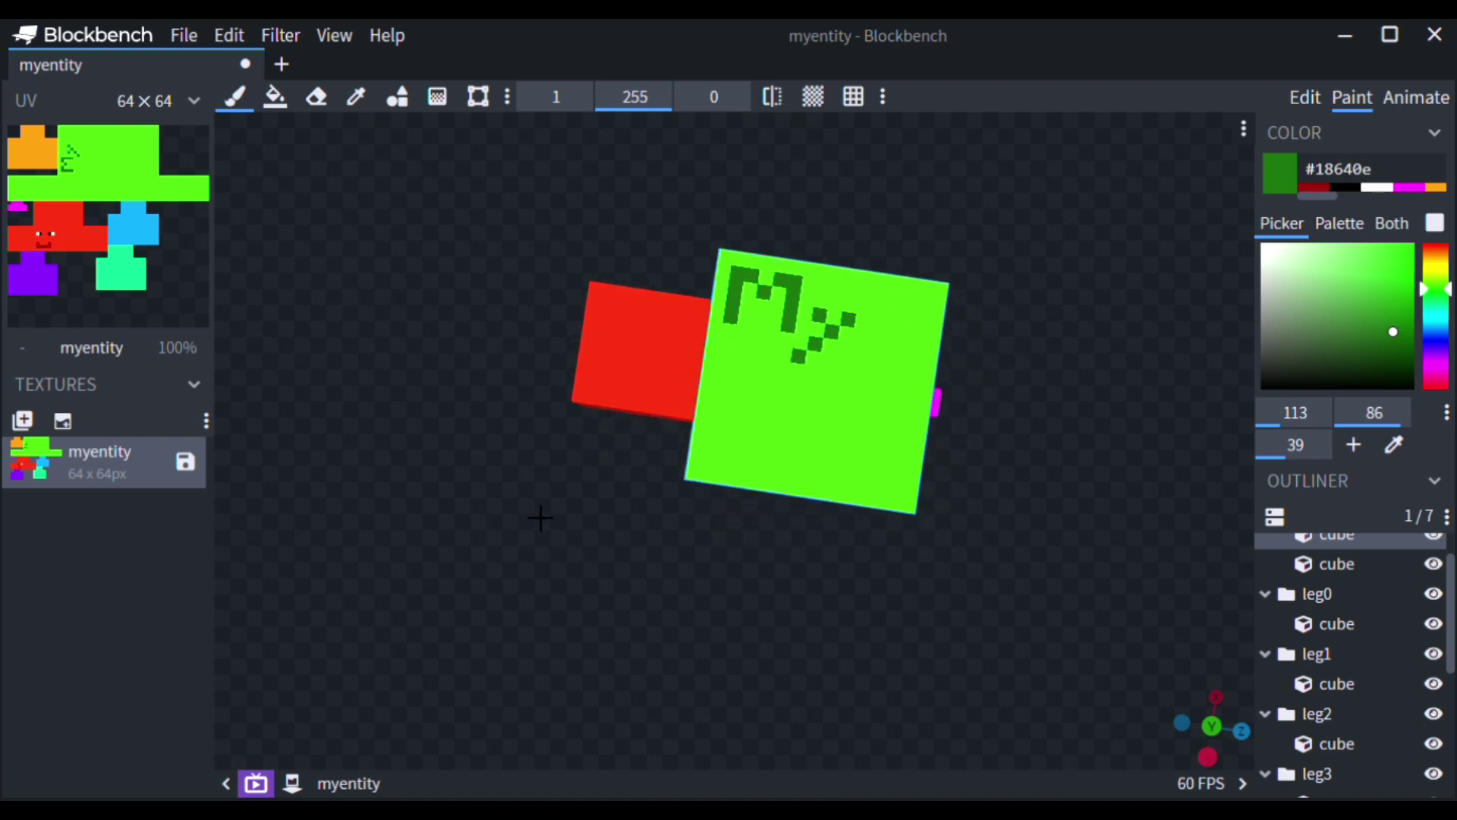
mouse_move(702, 322)
left_mouse_down()
mouse_move(690, 425)
mouse_move(741, 334)
left_mouse_up()
left_click_drag(698, 393, 735, 398)
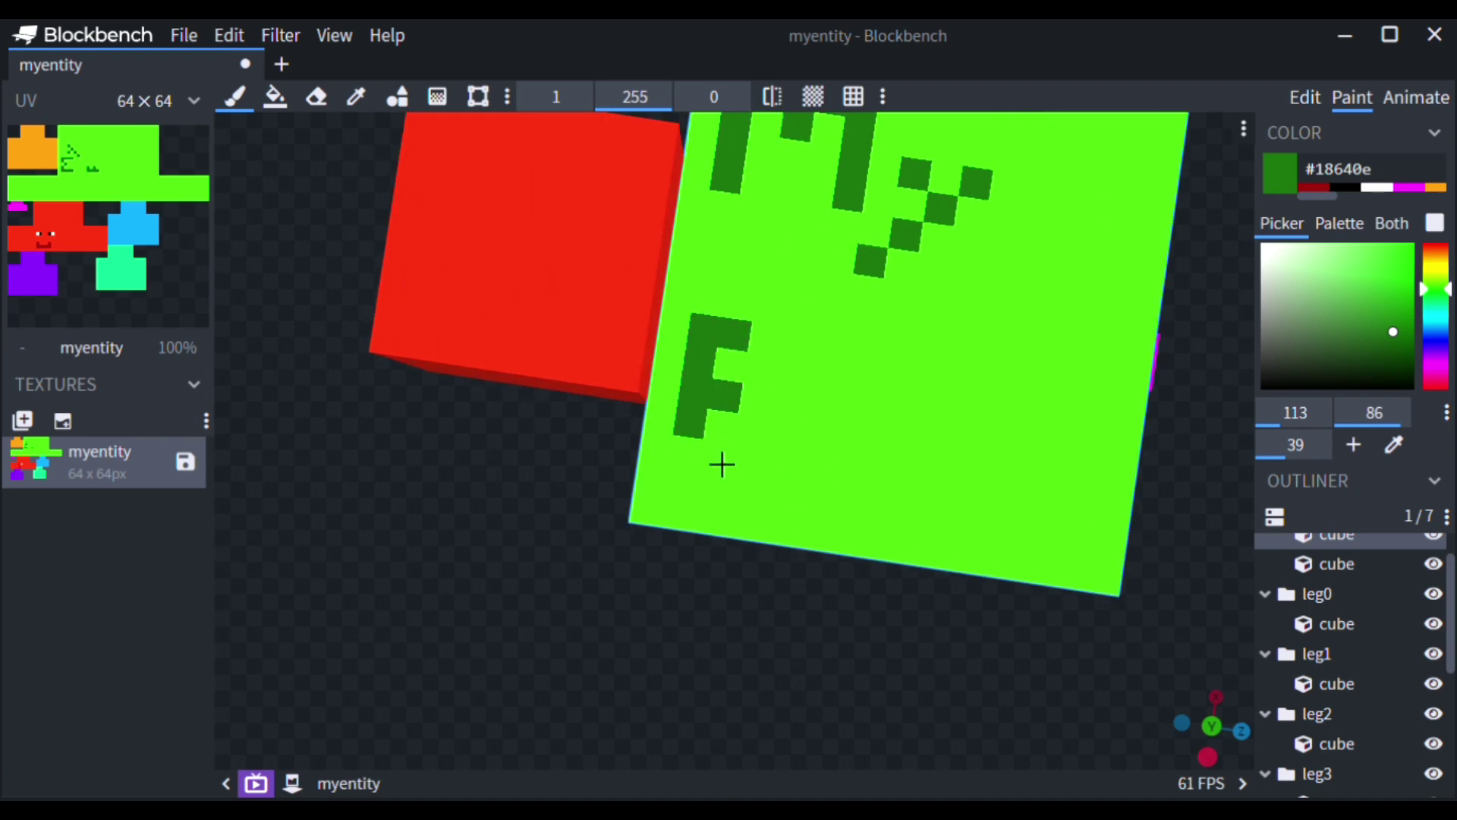
mouse_move(683, 455)
left_mouse_down()
mouse_move(730, 460)
mouse_move(775, 409)
mouse_move(839, 435)
mouse_move(852, 485)
mouse_move(921, 504)
mouse_move(918, 357)
mouse_move(953, 420)
left_mouse_up()
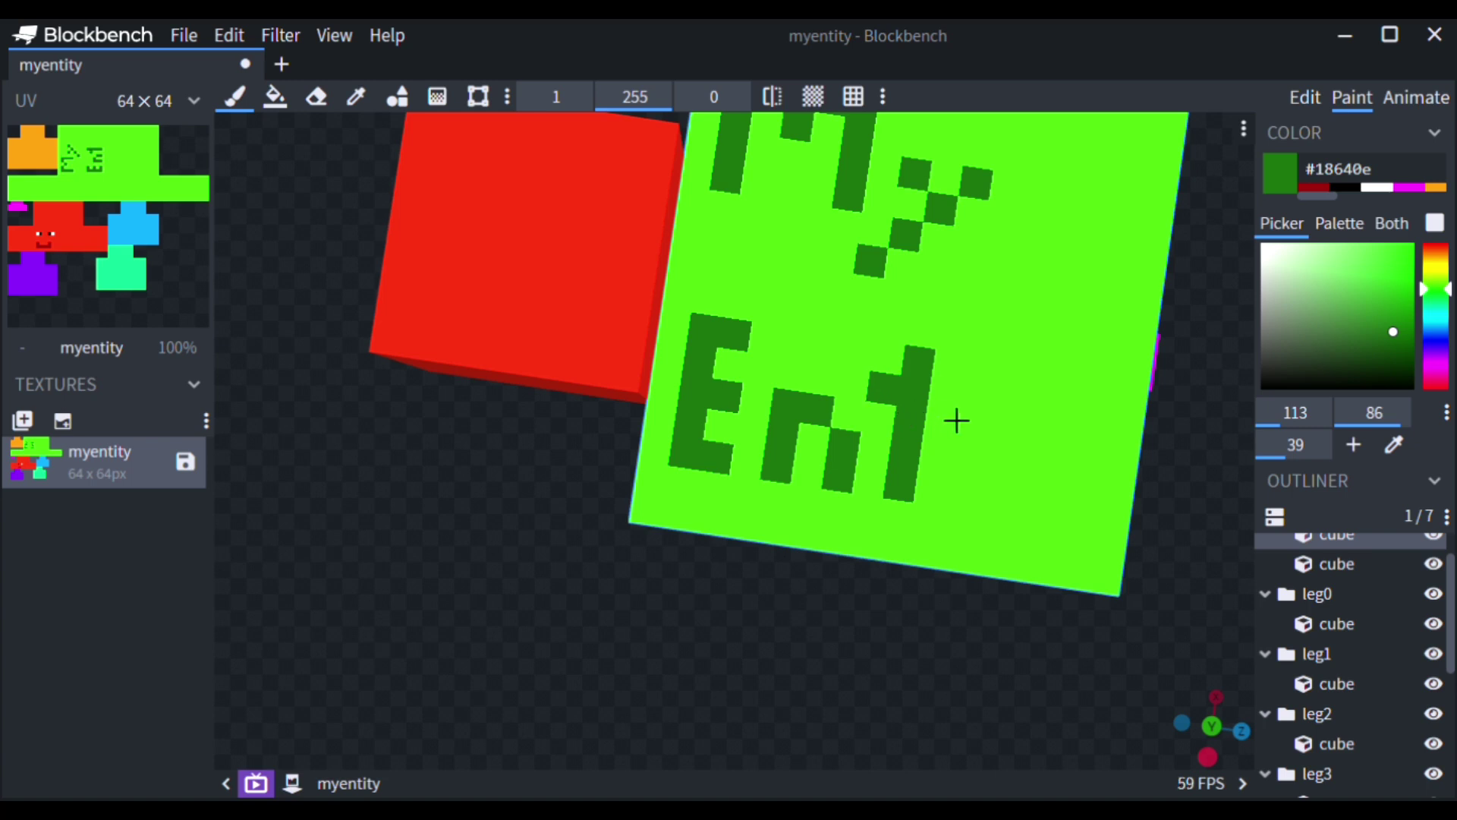
Paint a dotted i and a crossed t after Ent, spacing both letters out towards the top face's rear edge.
left_click(971, 464)
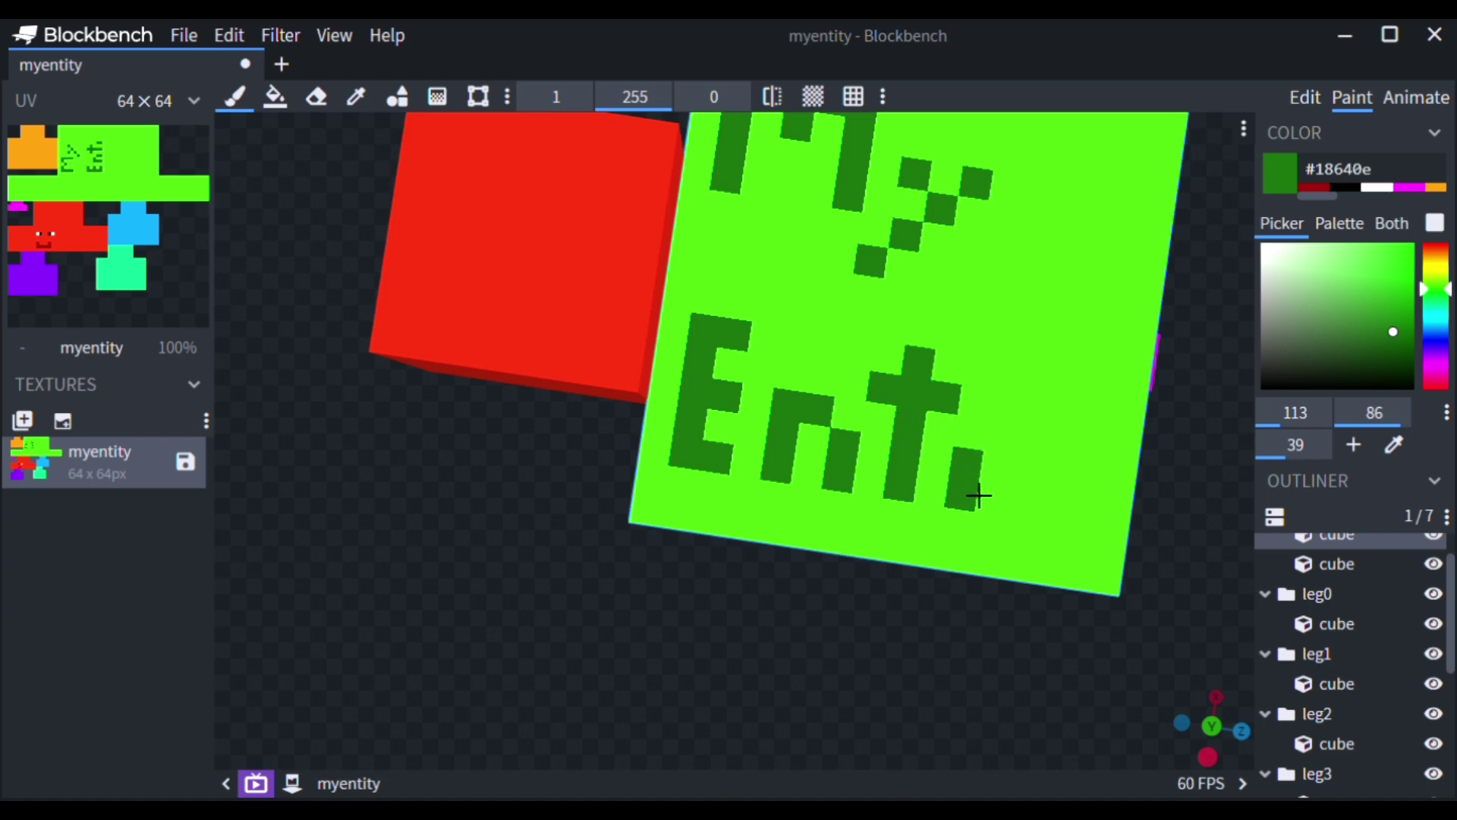
key("ctrl+z")
left_click_drag(1005, 513, 1000, 460)
left_click(1006, 406)
left_click_drag(1077, 513, 1074, 376)
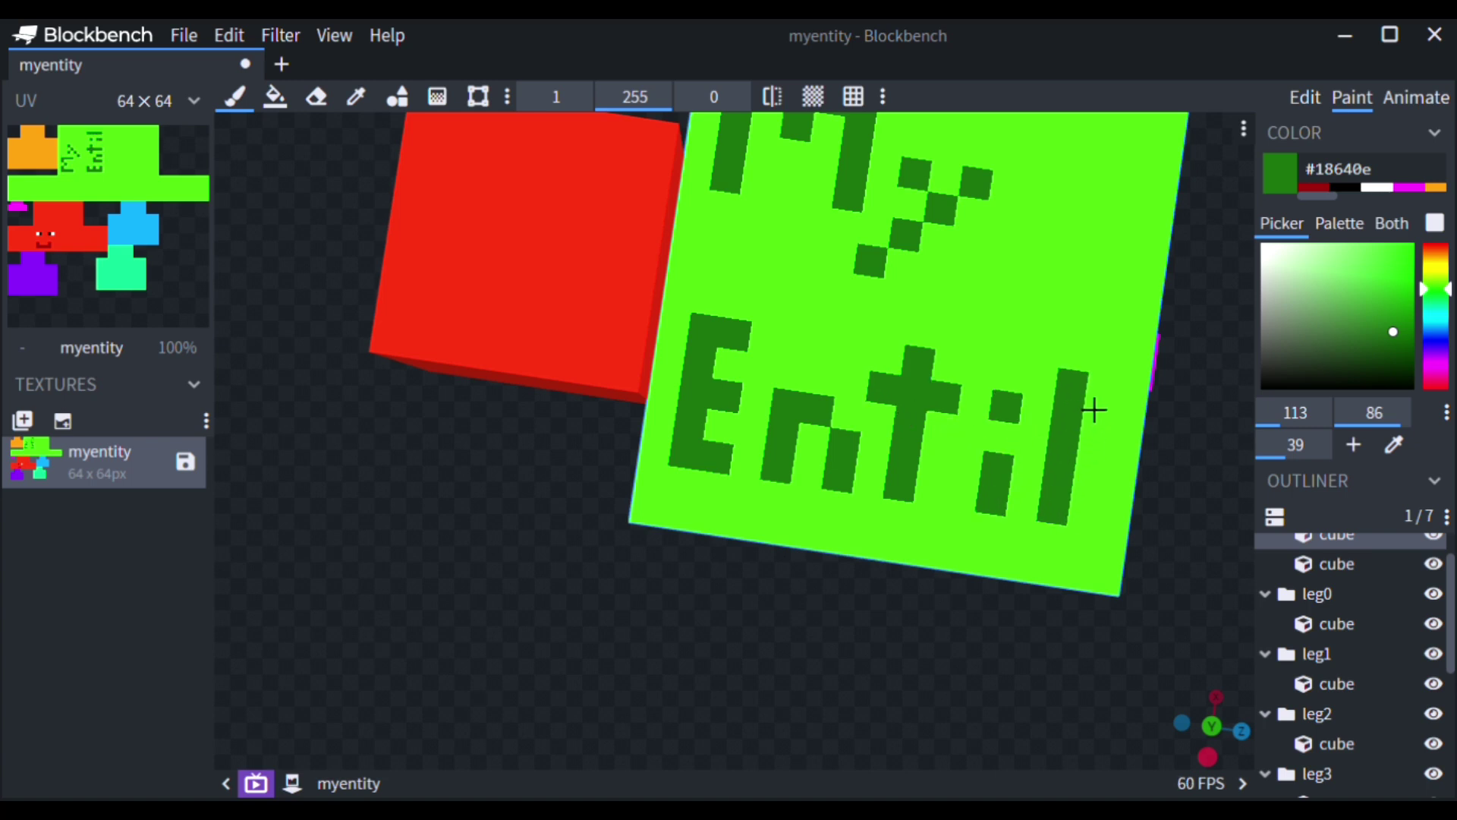
key("ctrl+z")
mouse_move(1103, 530)
left_mouse_down()
mouse_move(1096, 377)
mouse_move(1141, 432)
left_mouse_up()
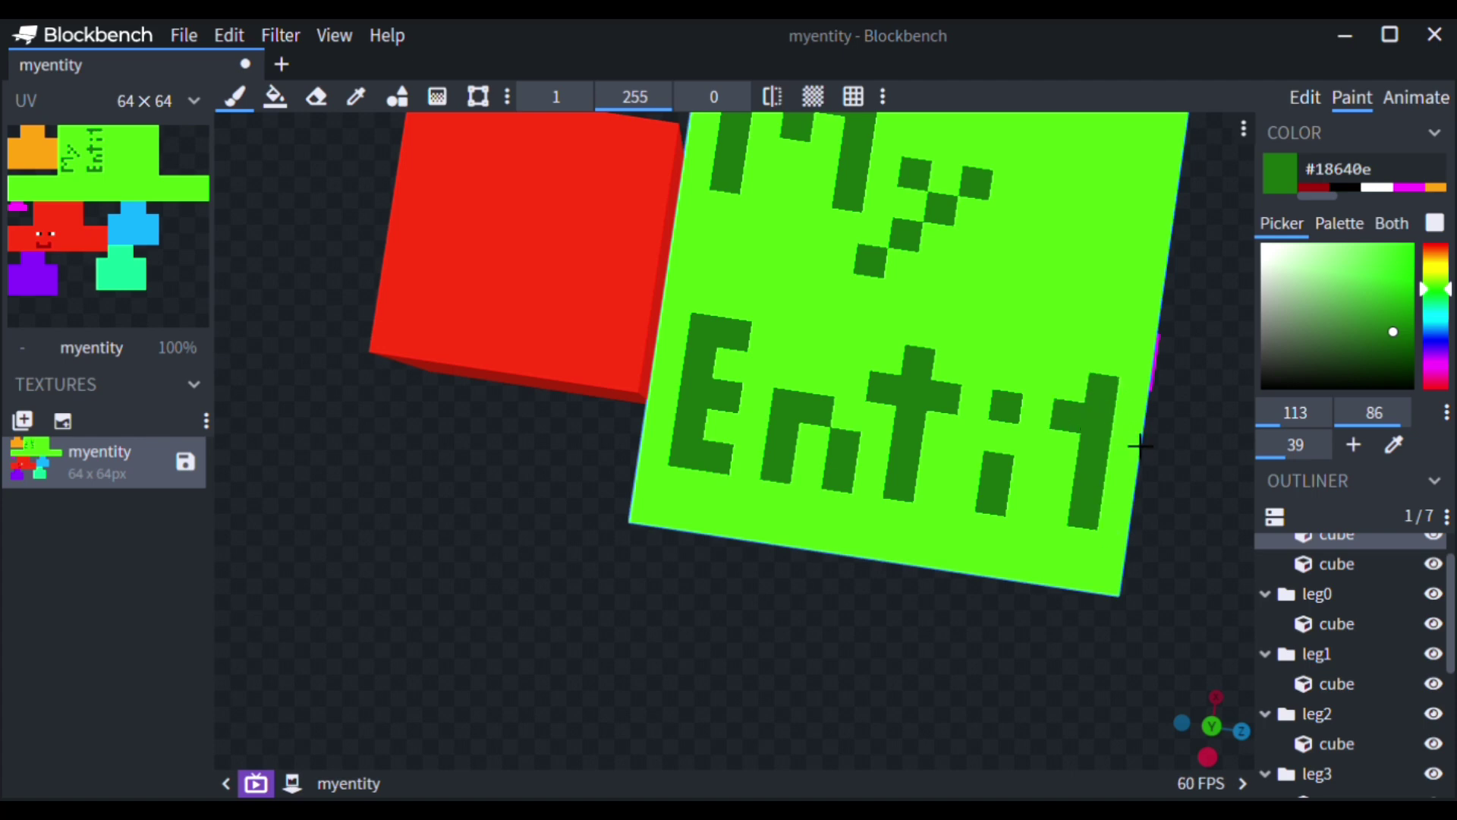
Paint a dark green pixel letter y on the body's rear face beside the magenta tail to complete the word Entity.
mouse_move(877, 539)
middle_mouse_down()
mouse_move(998, 595)
mouse_move(972, 540)
middle_mouse_up()
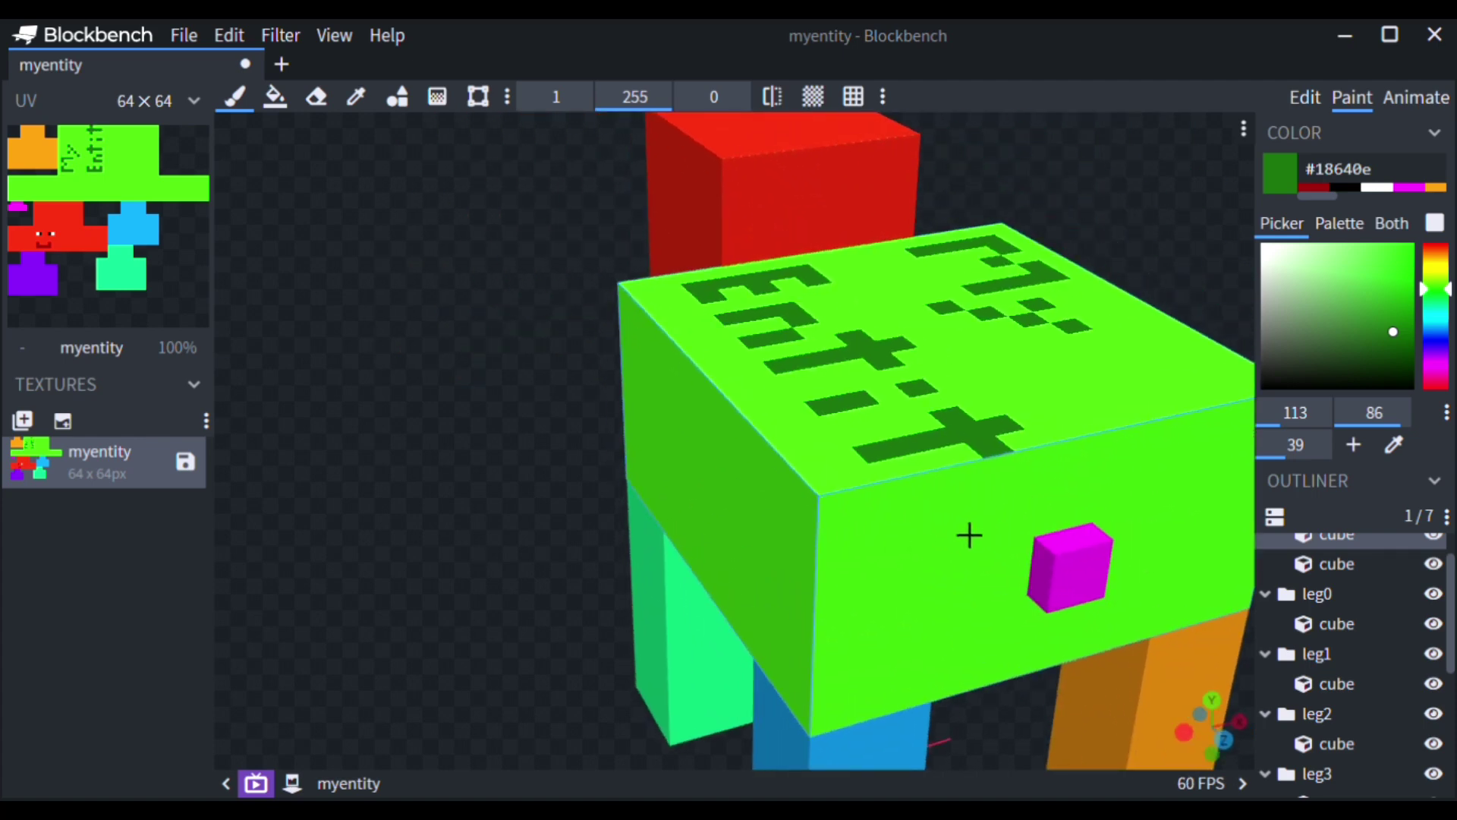
left_click(897, 556)
left_click(931, 516)
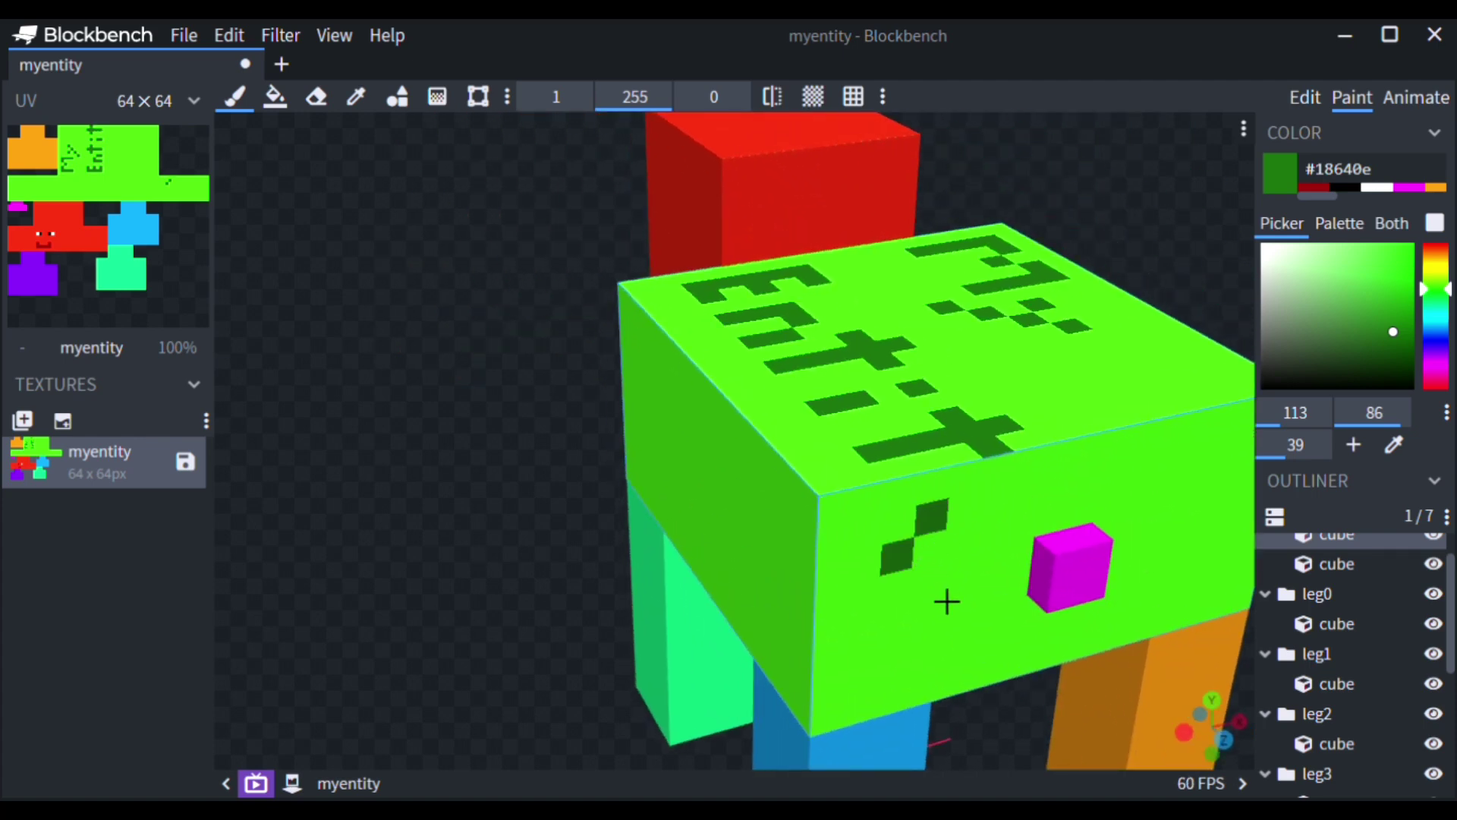
left_click(926, 580)
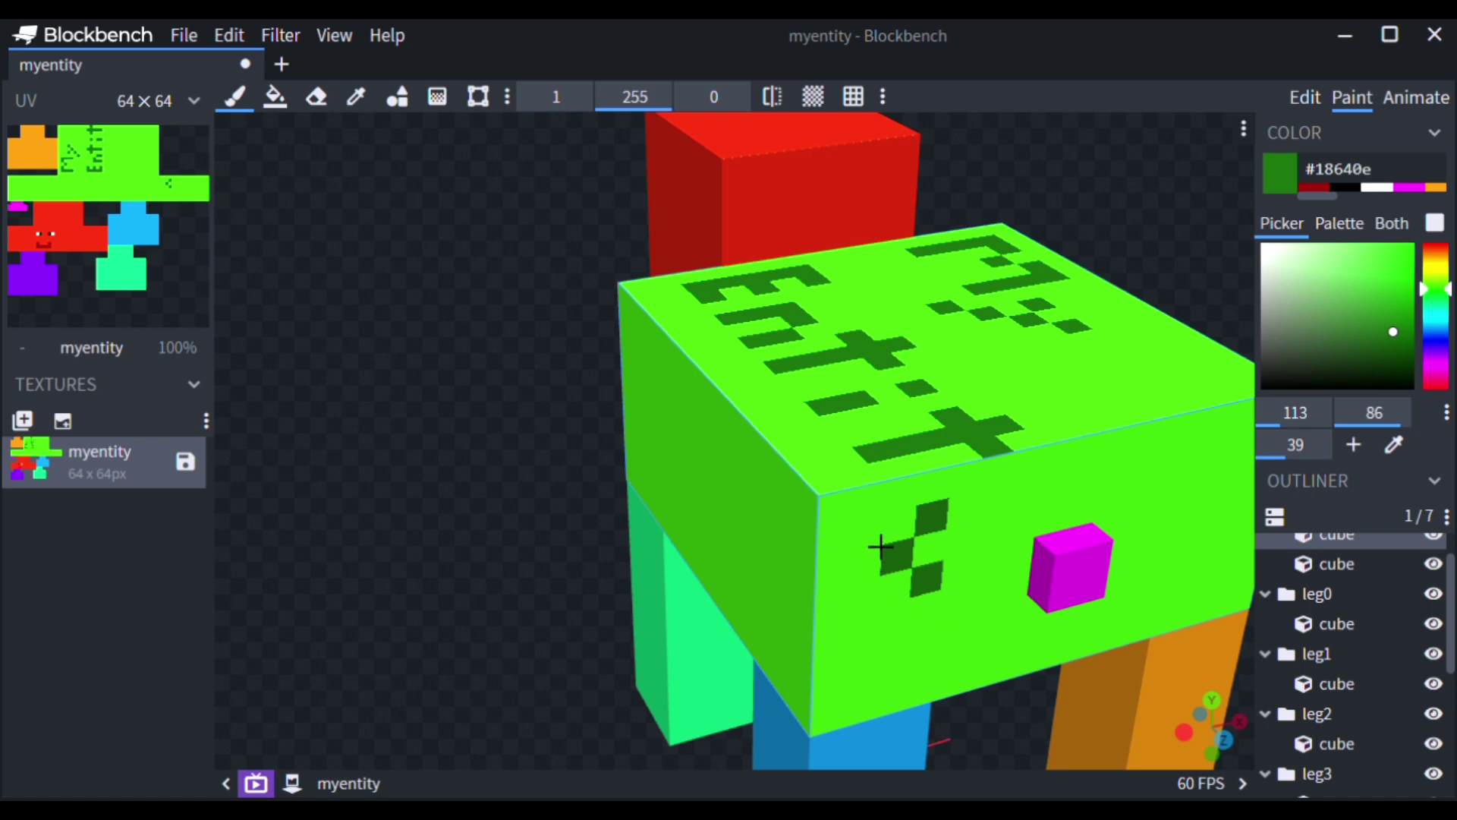
left_click(856, 530)
scroll(680, 595, "down", 5)
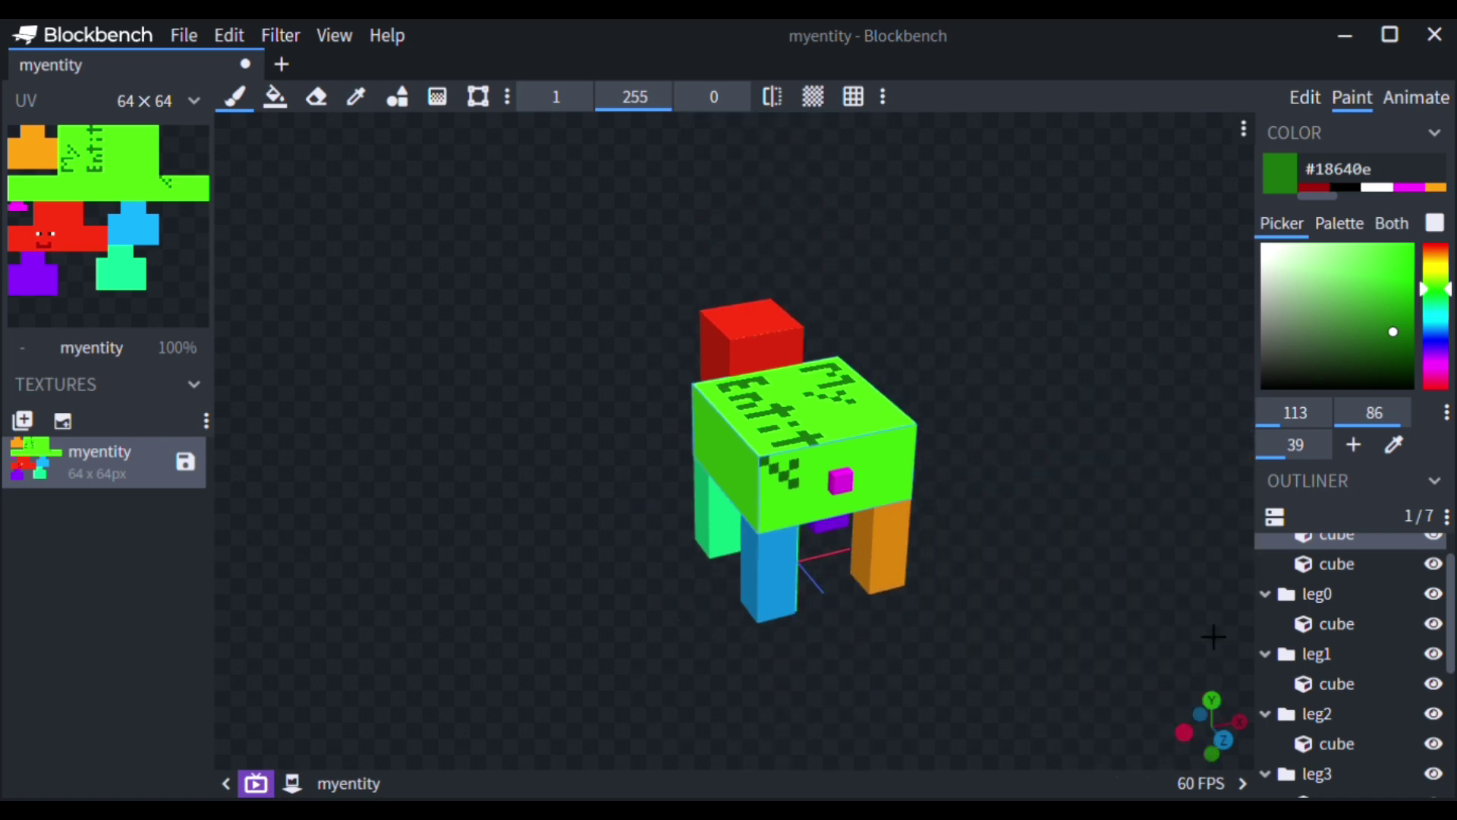
Clear the cube selection and bring up the available actions for the myentity texture.
scroll(1334, 702, "down", 5)
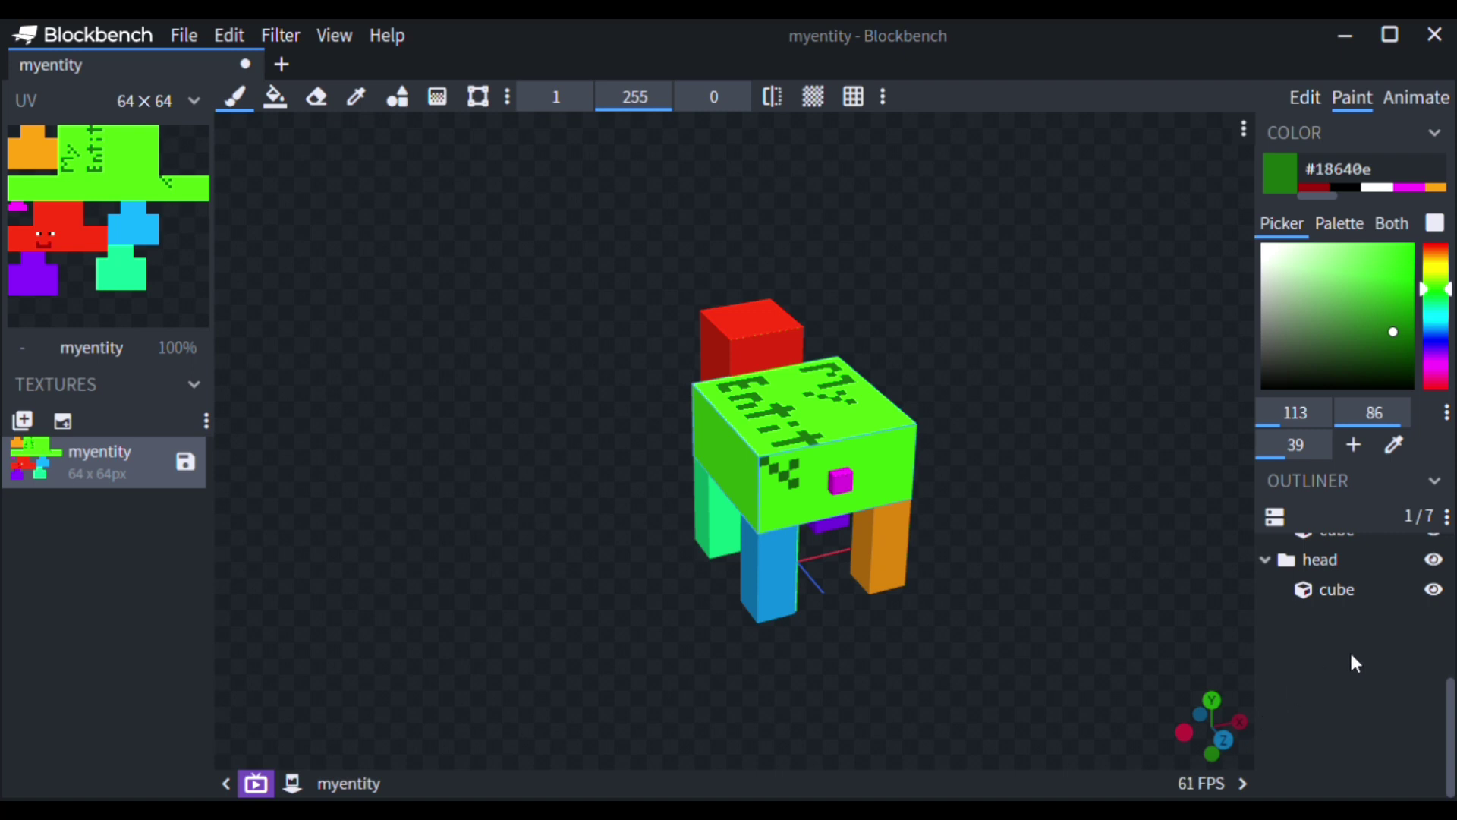
left_click(1066, 621)
left_click_drag(1067, 621, 386, 573)
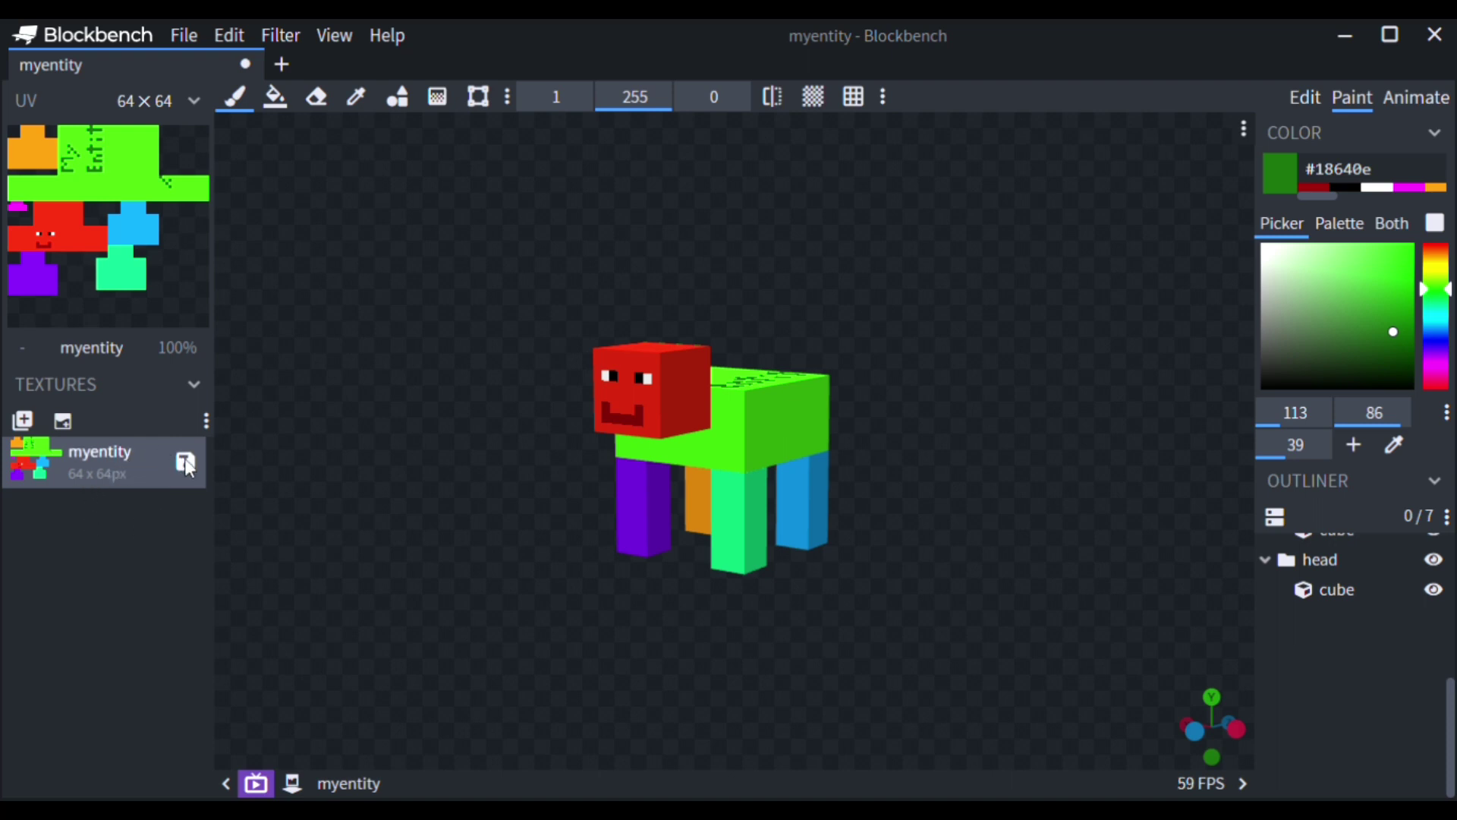
right_click(71, 456)
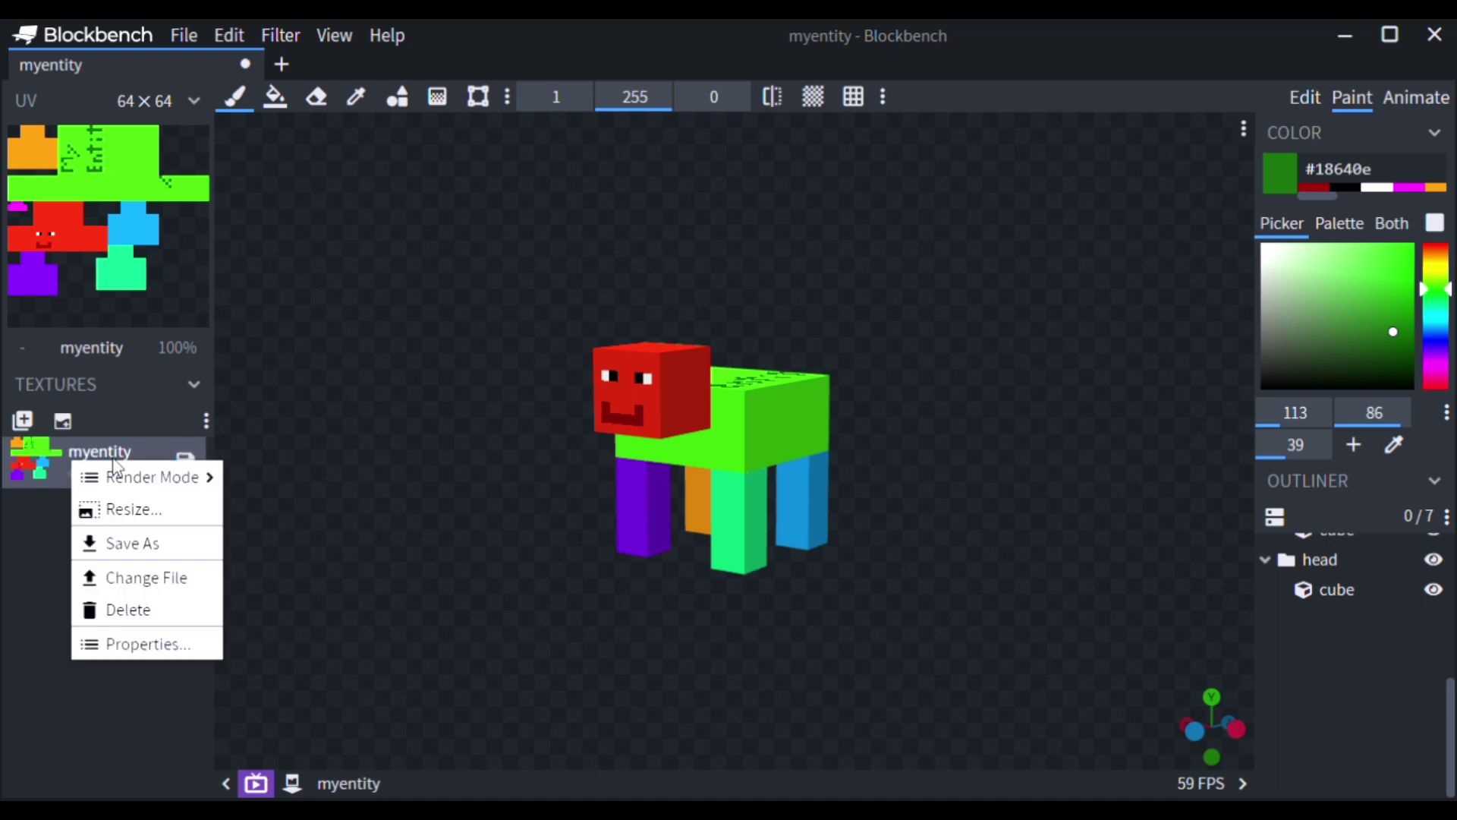